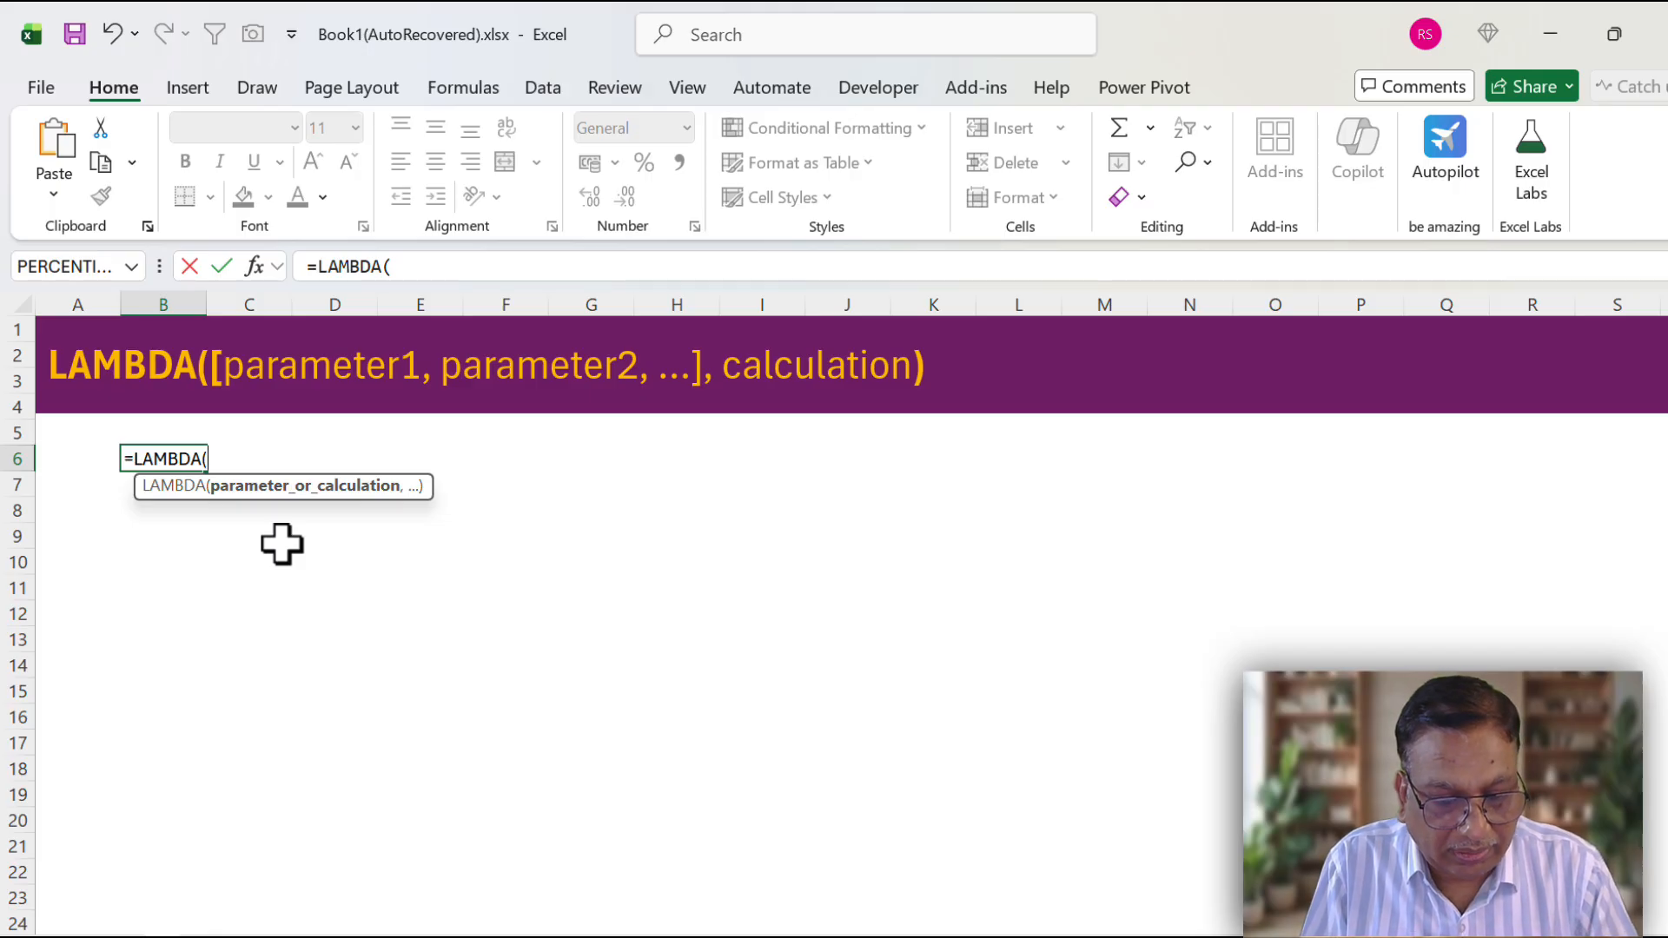
# Complete the LAMBDA function in cell B6 with parameters x and y and the calculation x+y.
pyautogui.write('x')
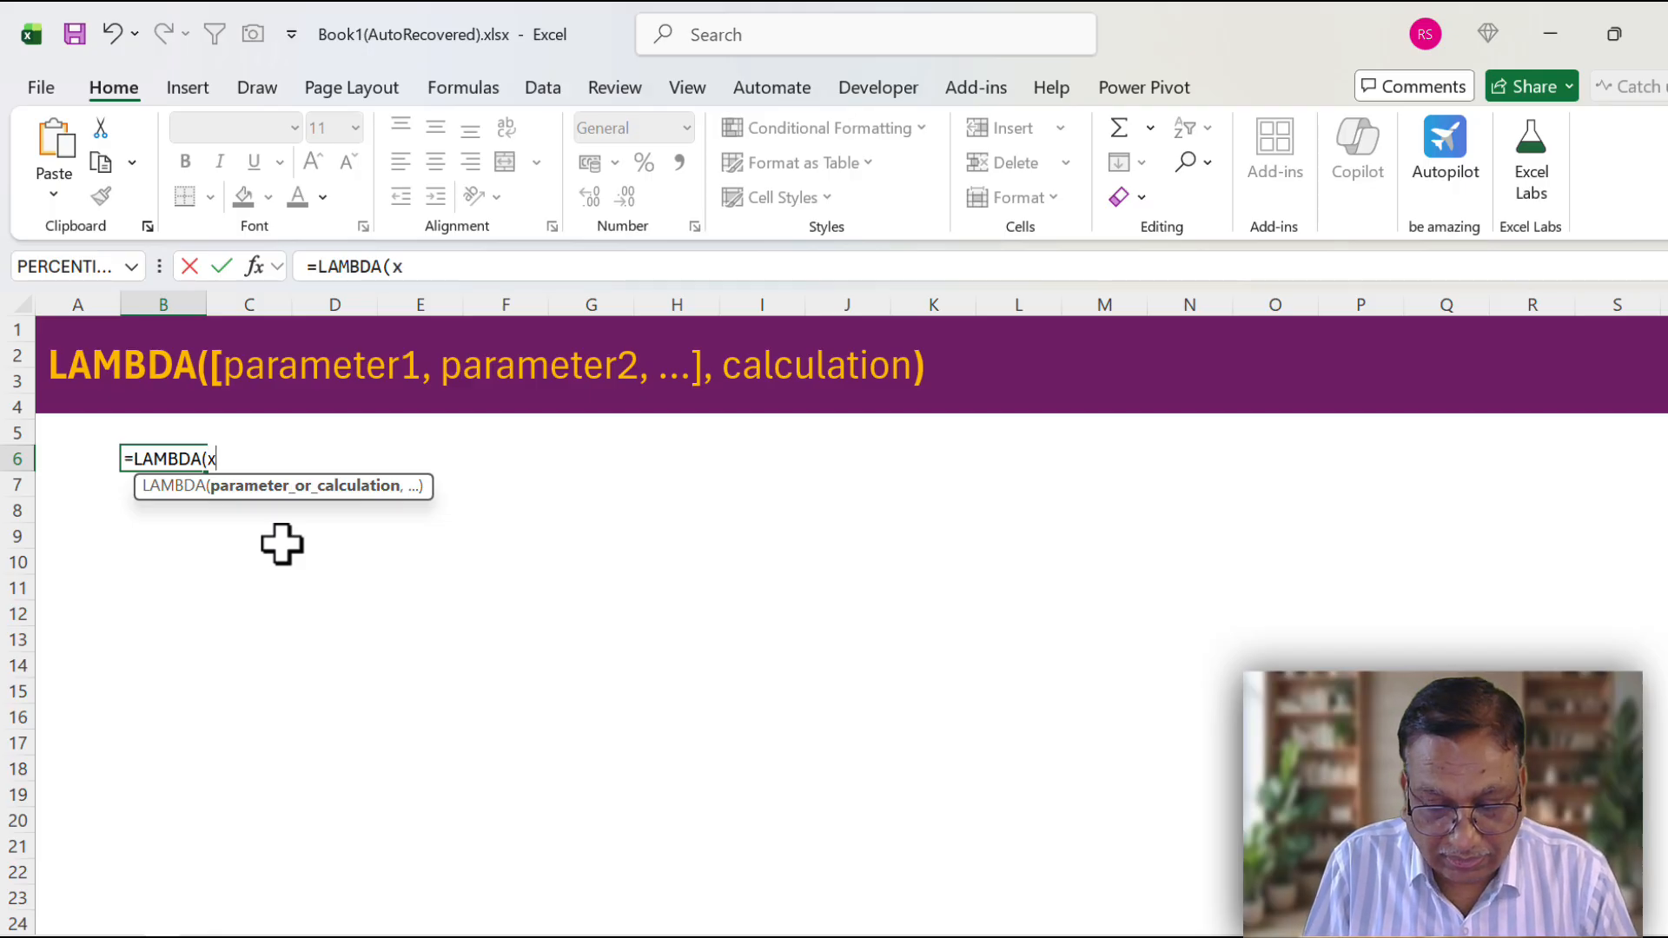
pyautogui.write(',y,')
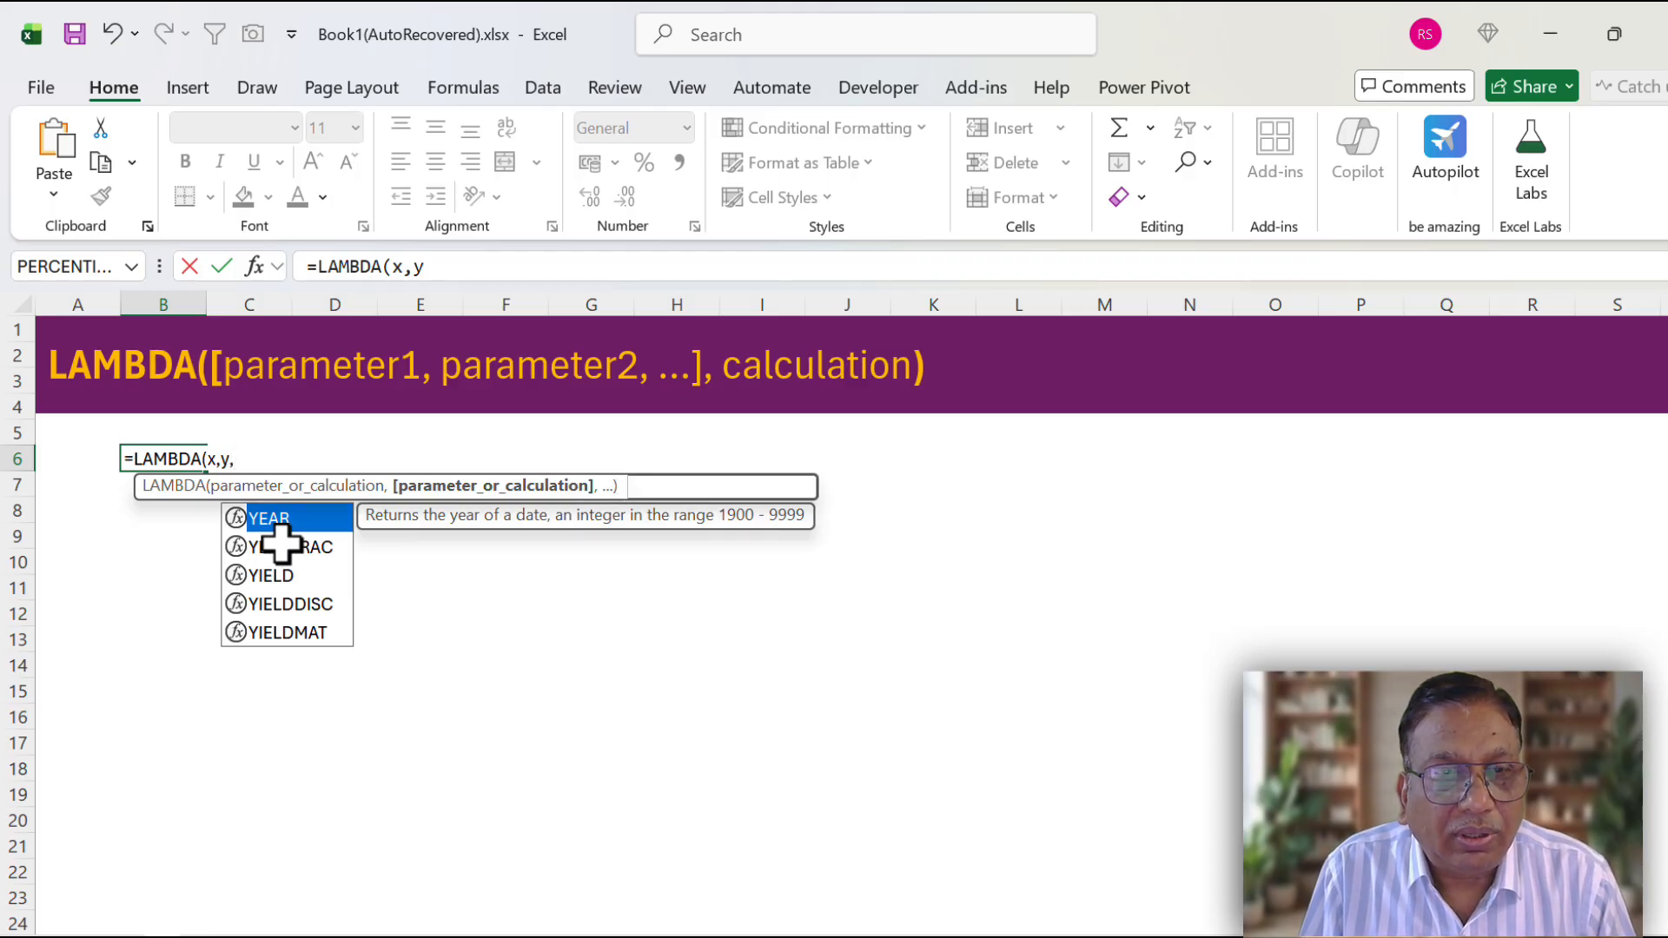
pyautogui.write(',')
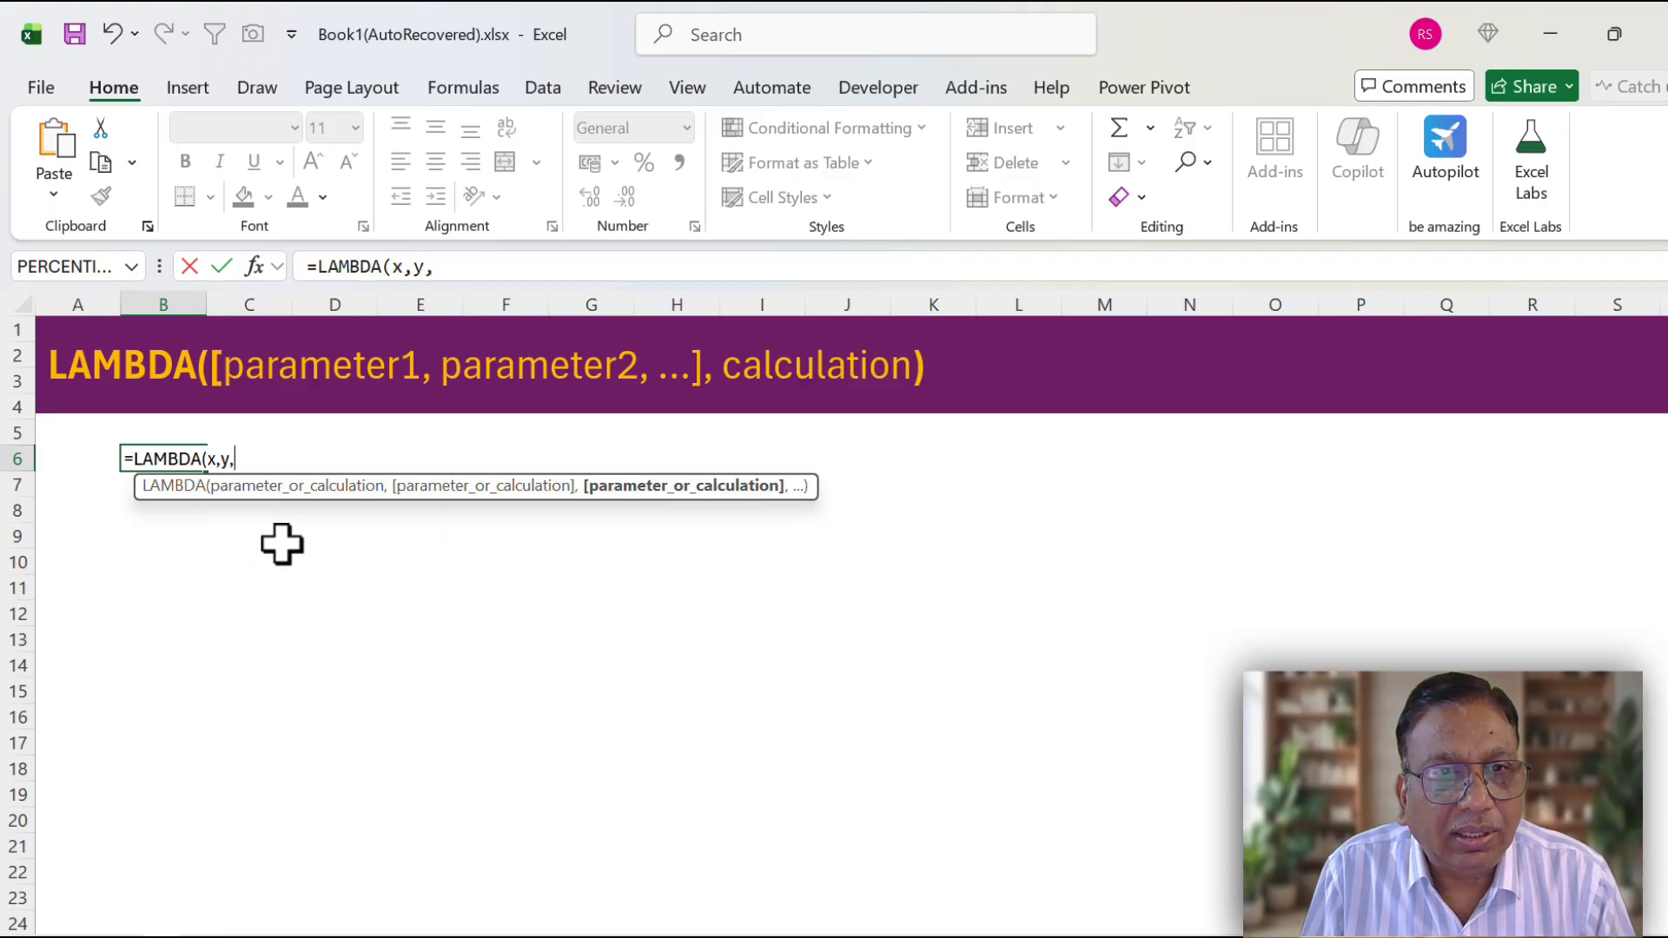
pyautogui.write('x+')
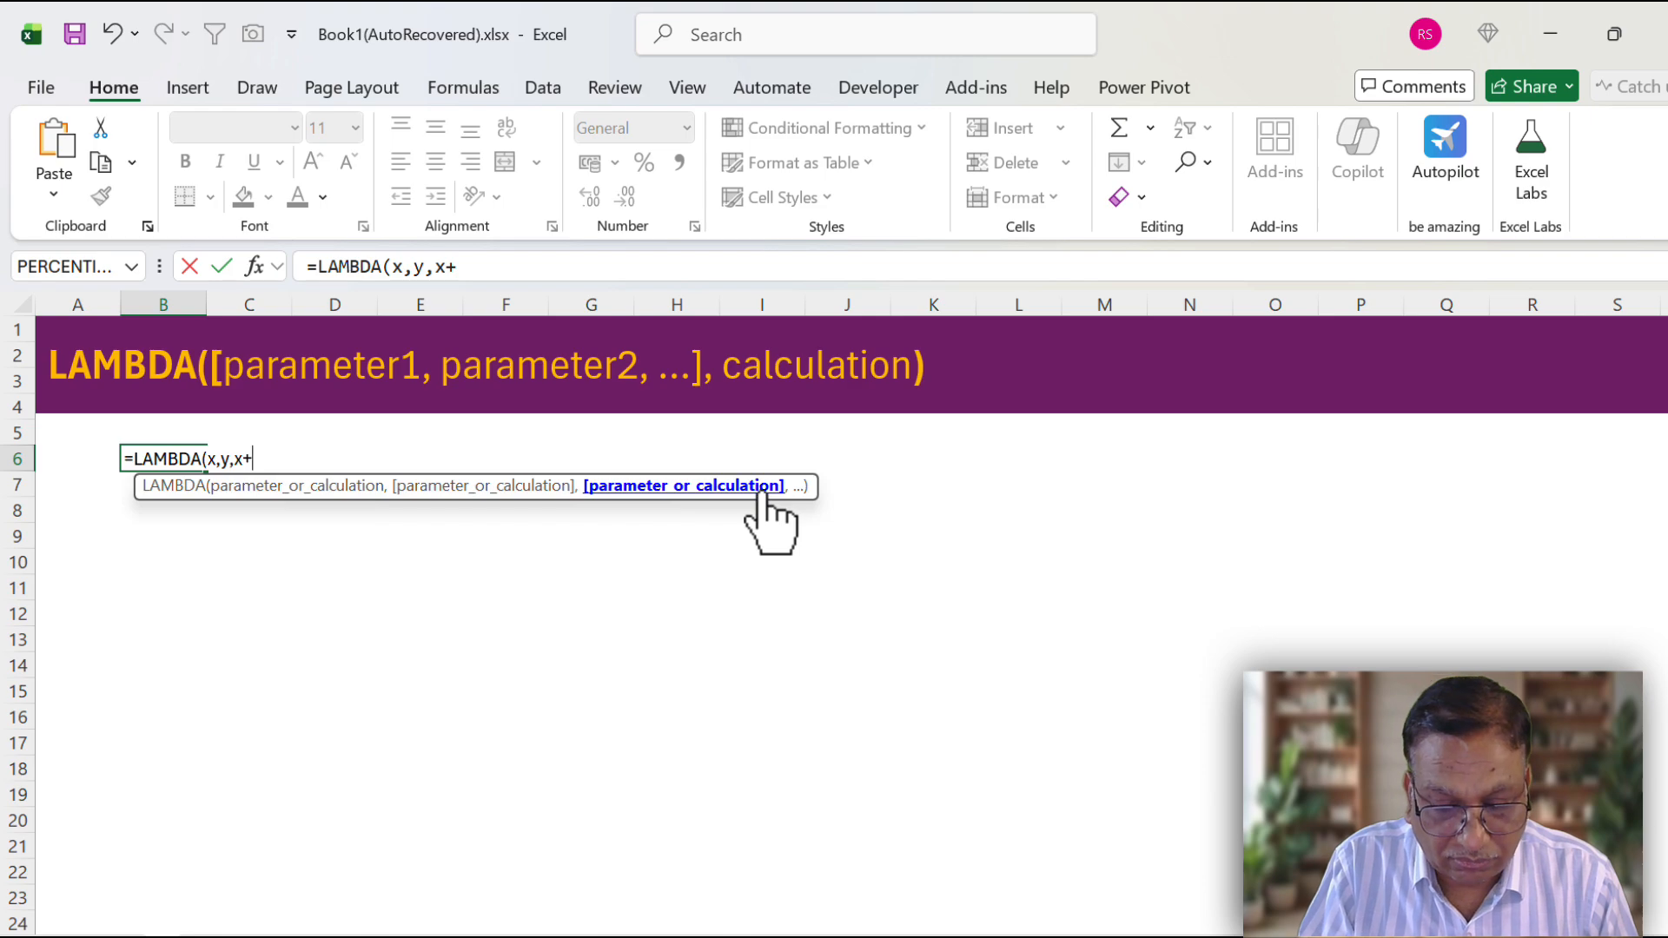
pyautogui.write('y')
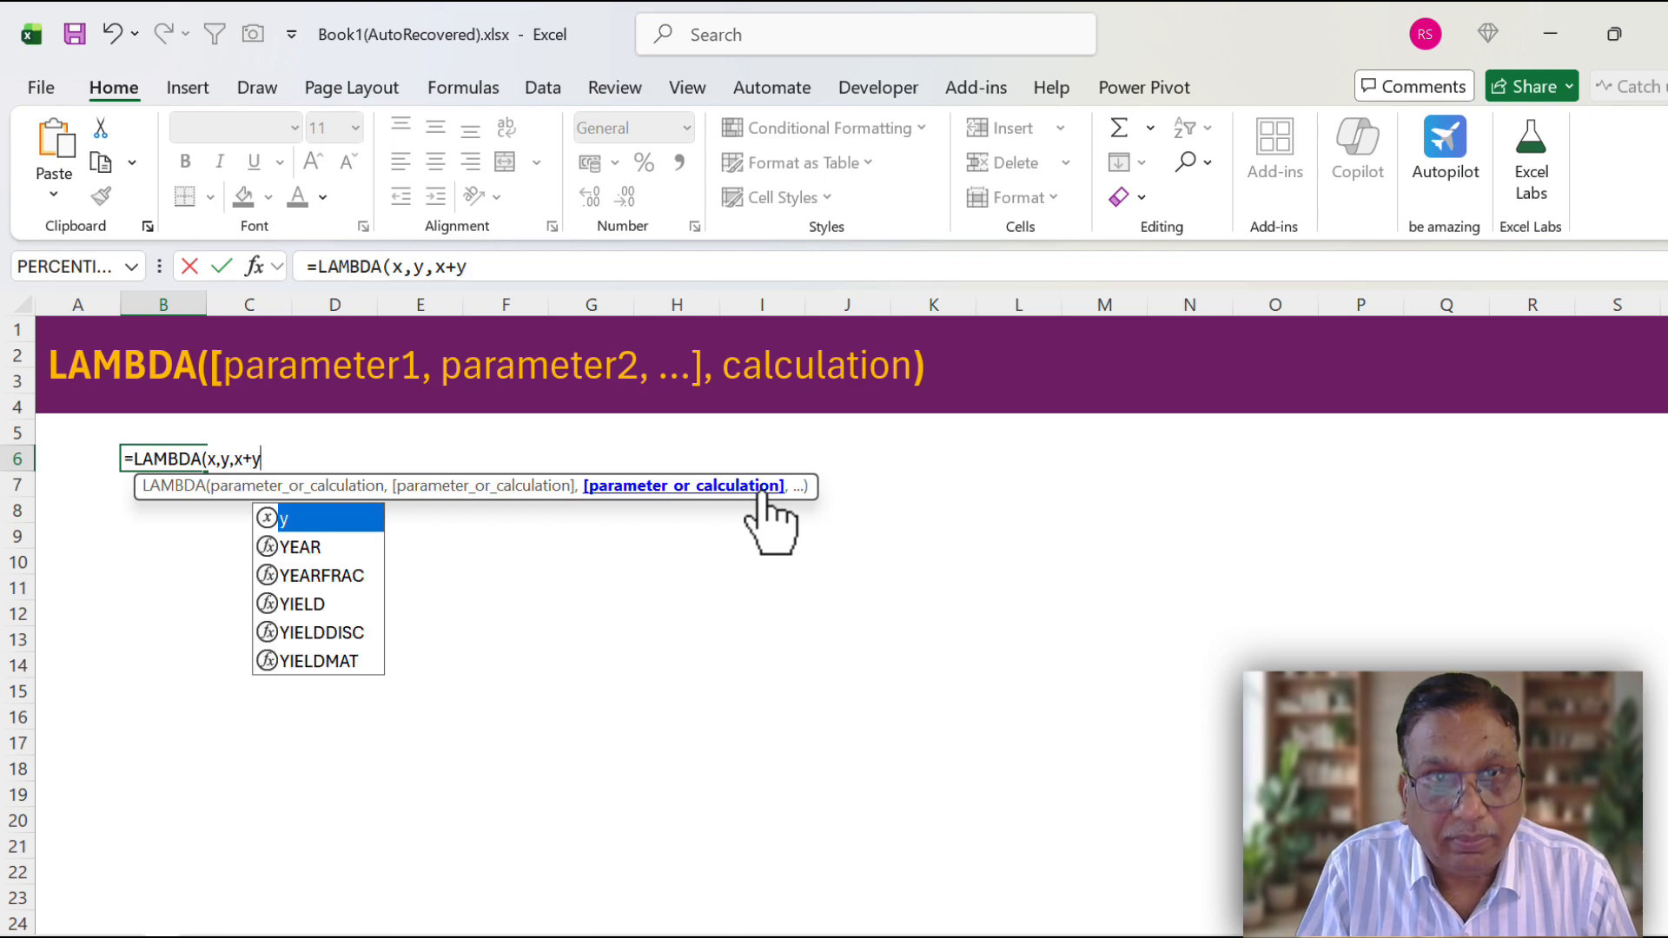
pyautogui.write(')')
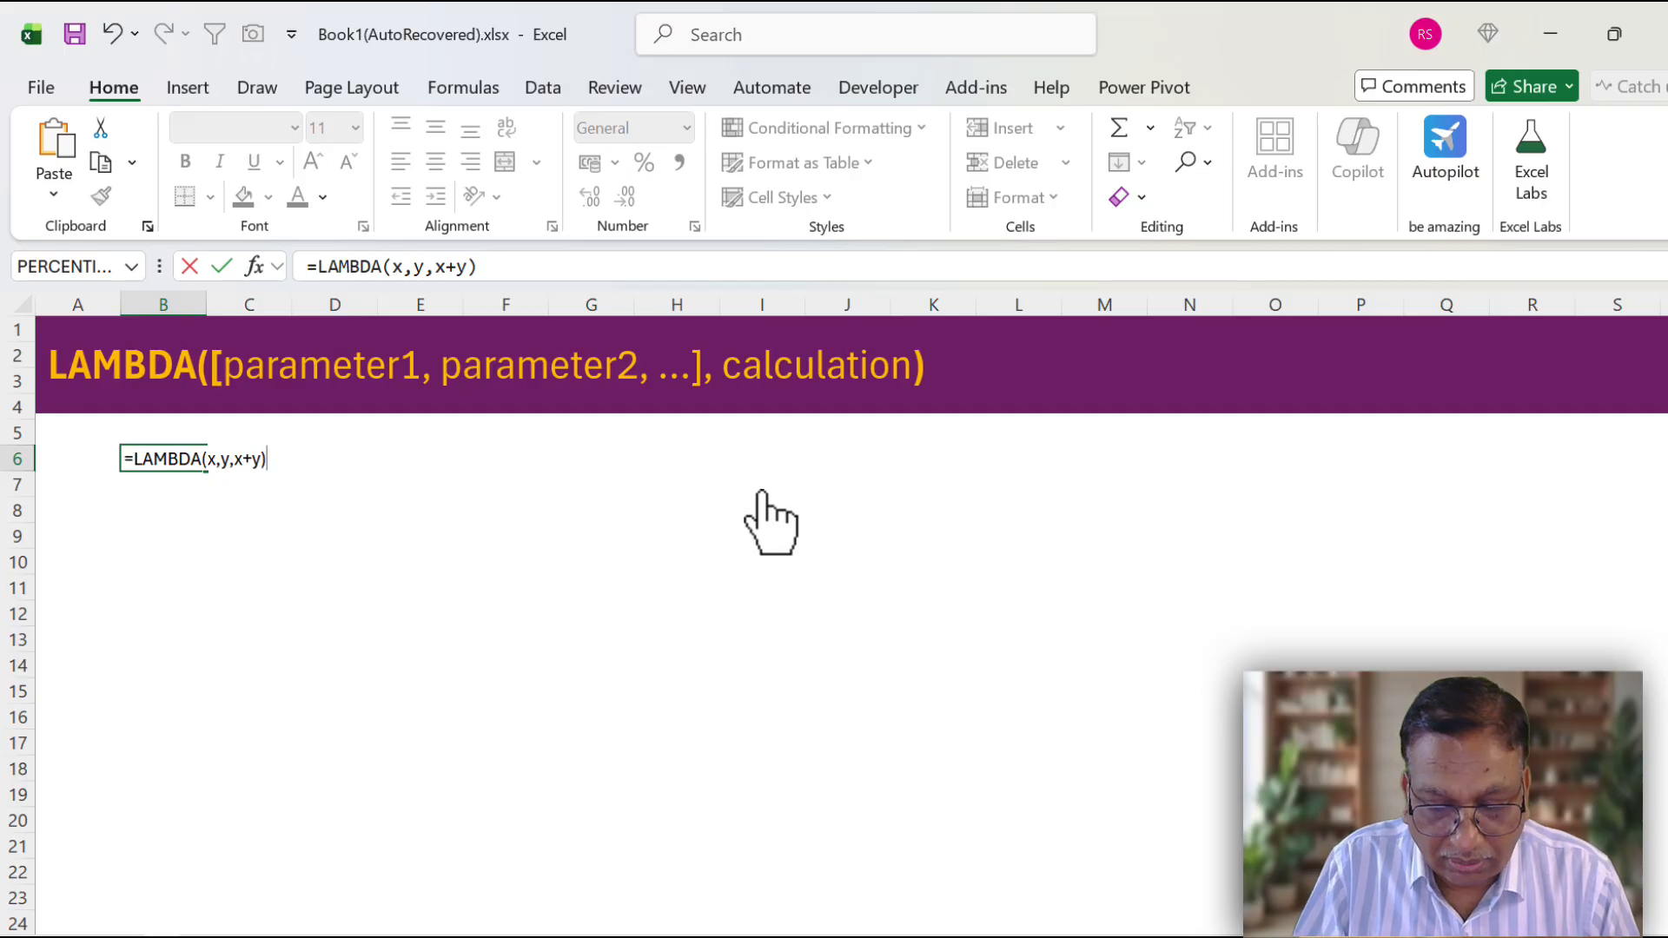
# Append the test arguments (5,6) after the LAMBDA in B6 and enter the formula.
pyautogui.write('(')
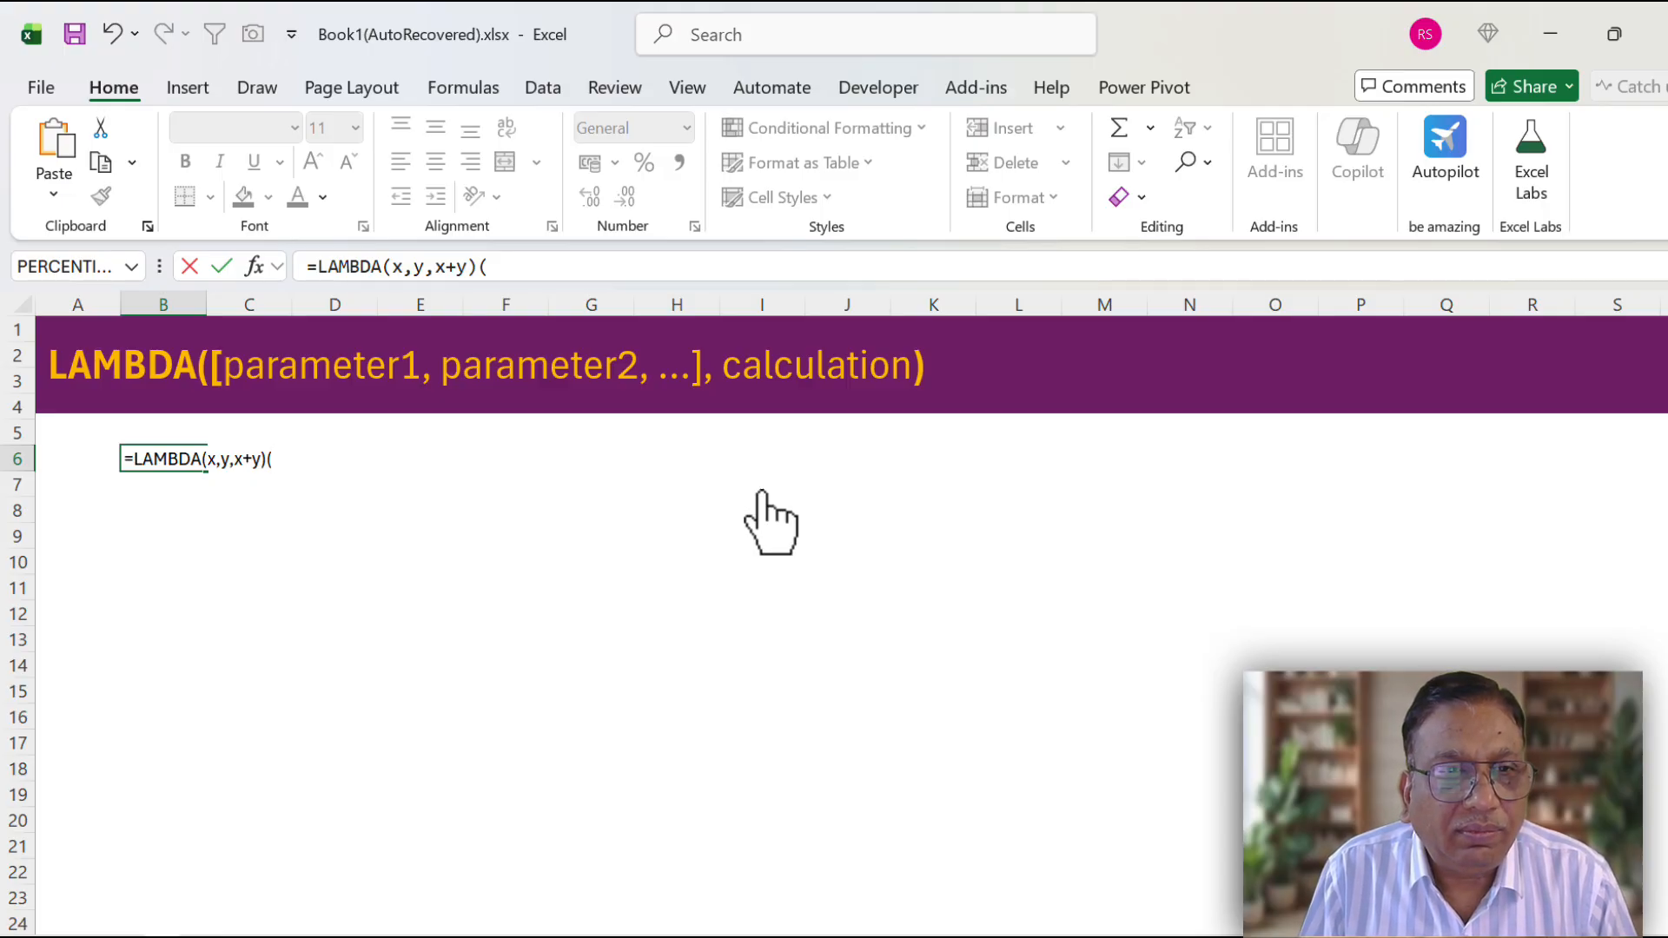
pyautogui.write('5')
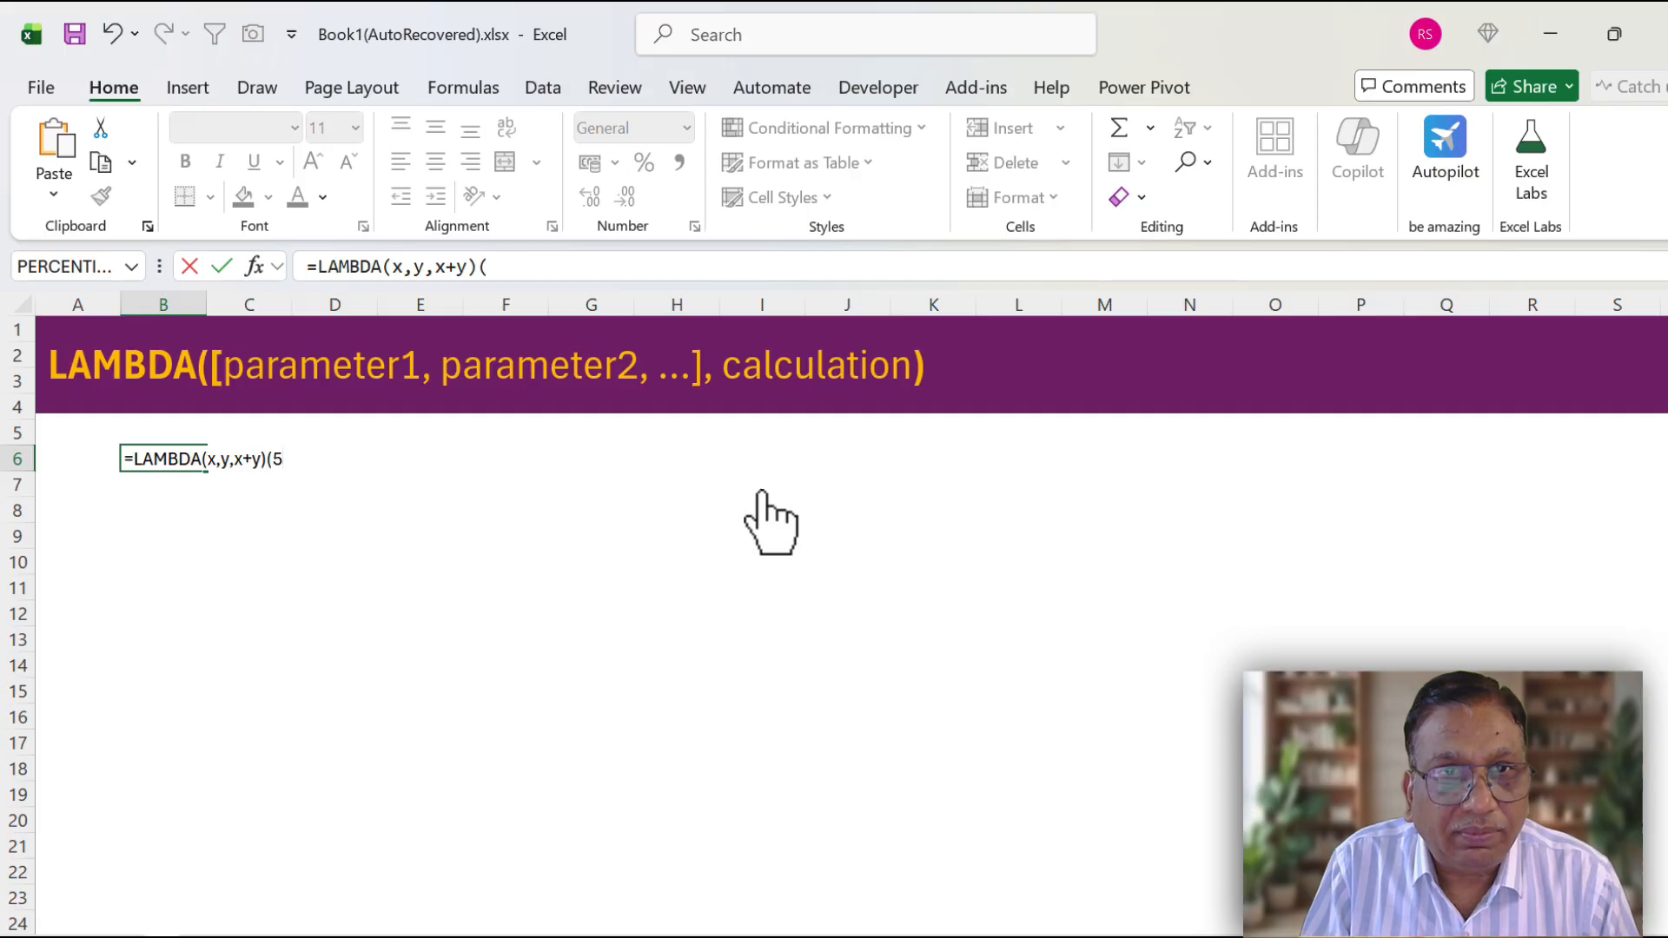
pyautogui.write(',6')
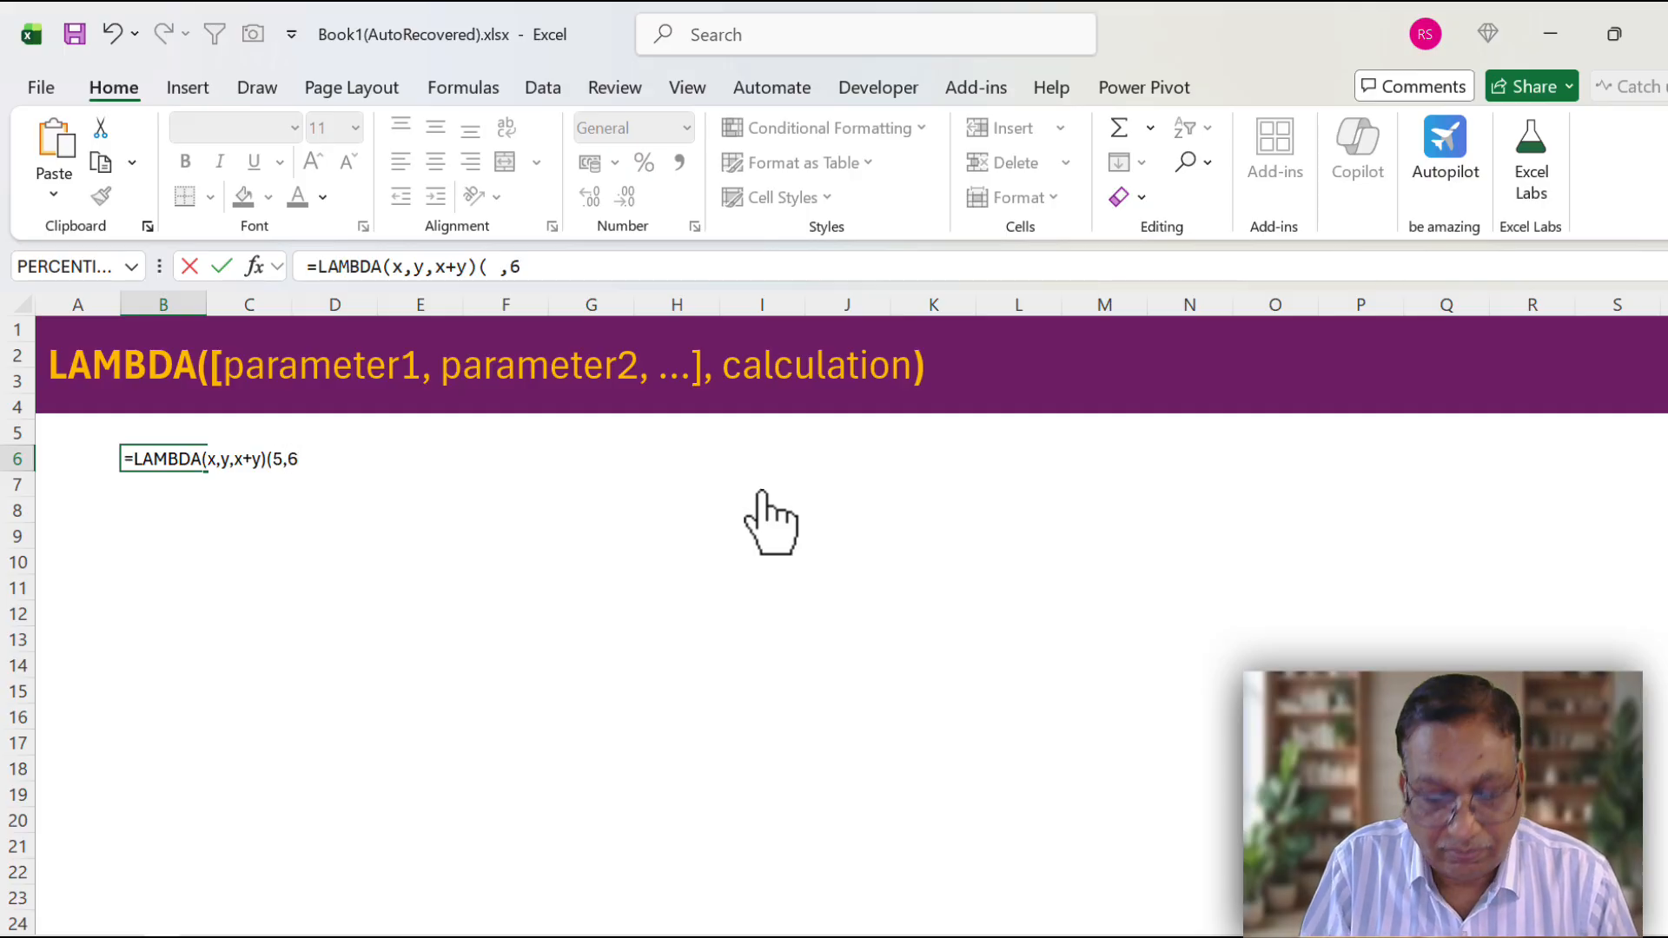
pyautogui.write(')')
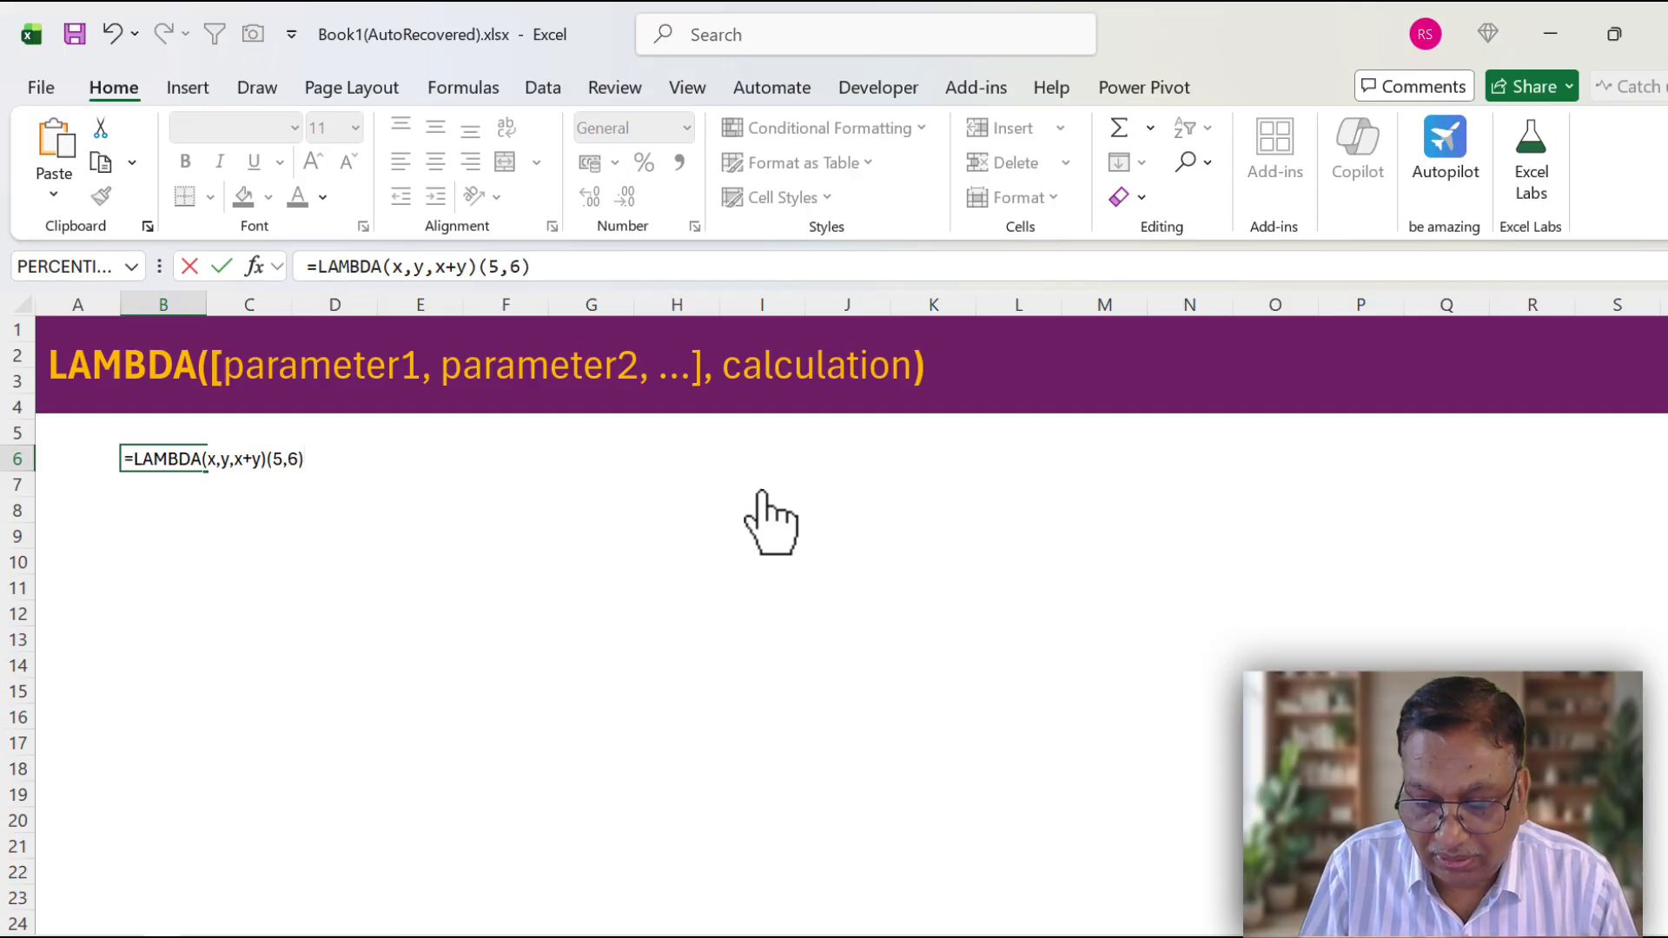
pyautogui.press('Return')
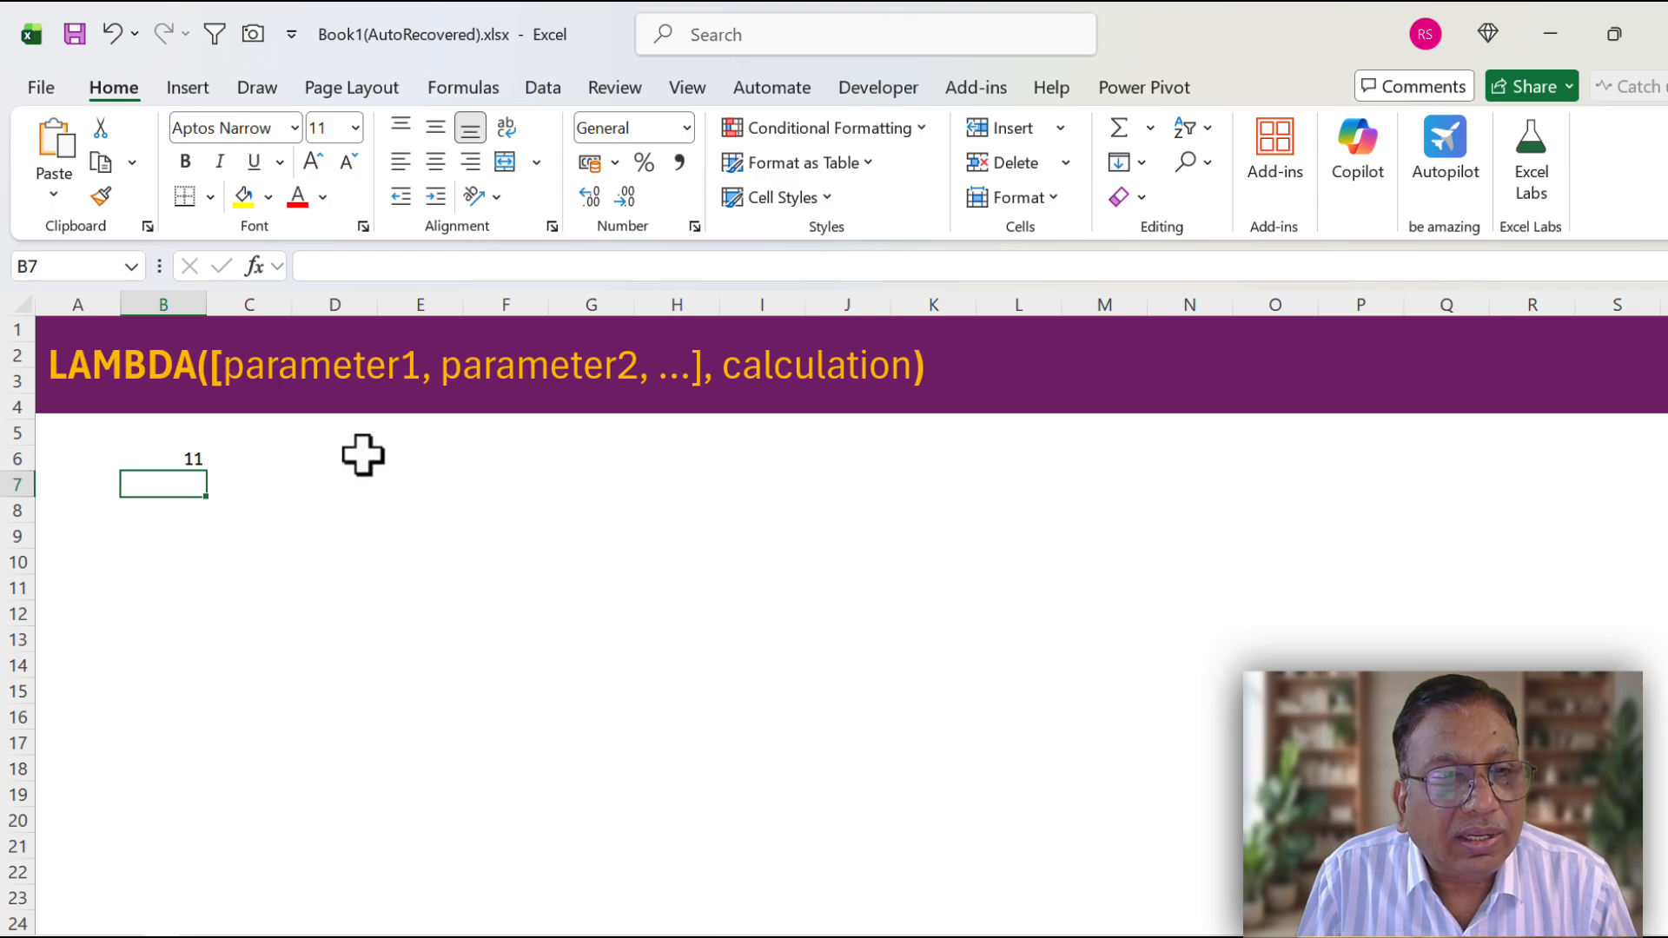
# Remove the (5,6) arguments from the formula in B6, leaving =LAMBDA(x,y,x+y).
pyautogui.click(178, 461)
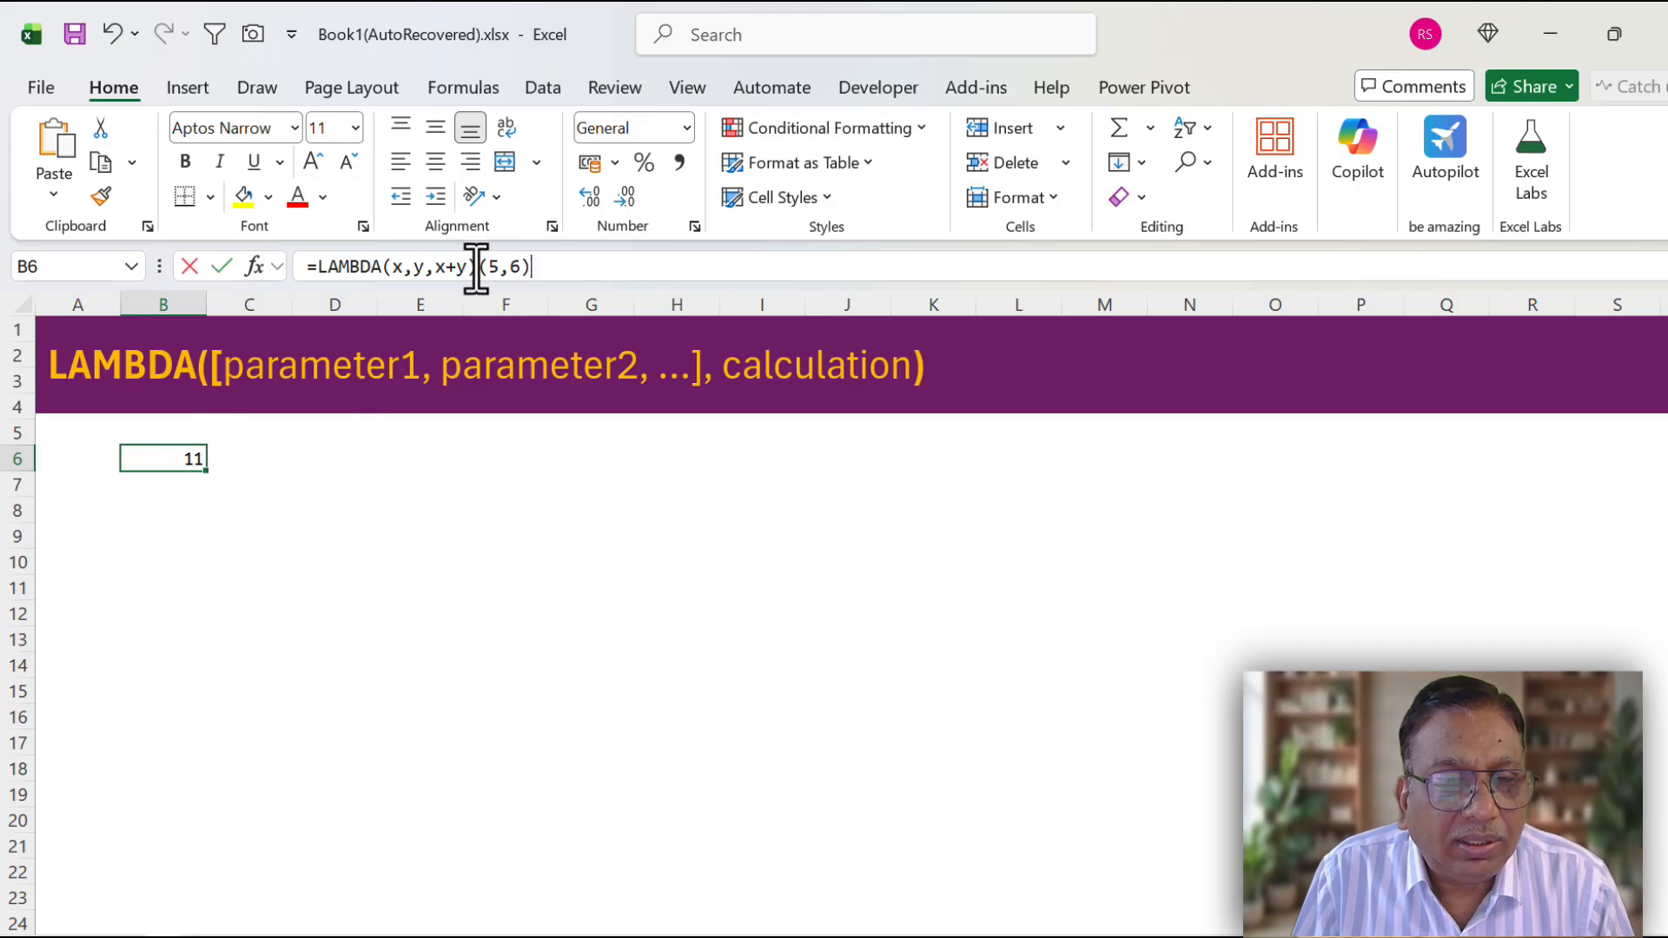
pyautogui.moveTo(477, 266); pyautogui.dragTo(556, 266)
pyautogui.press('Delete')
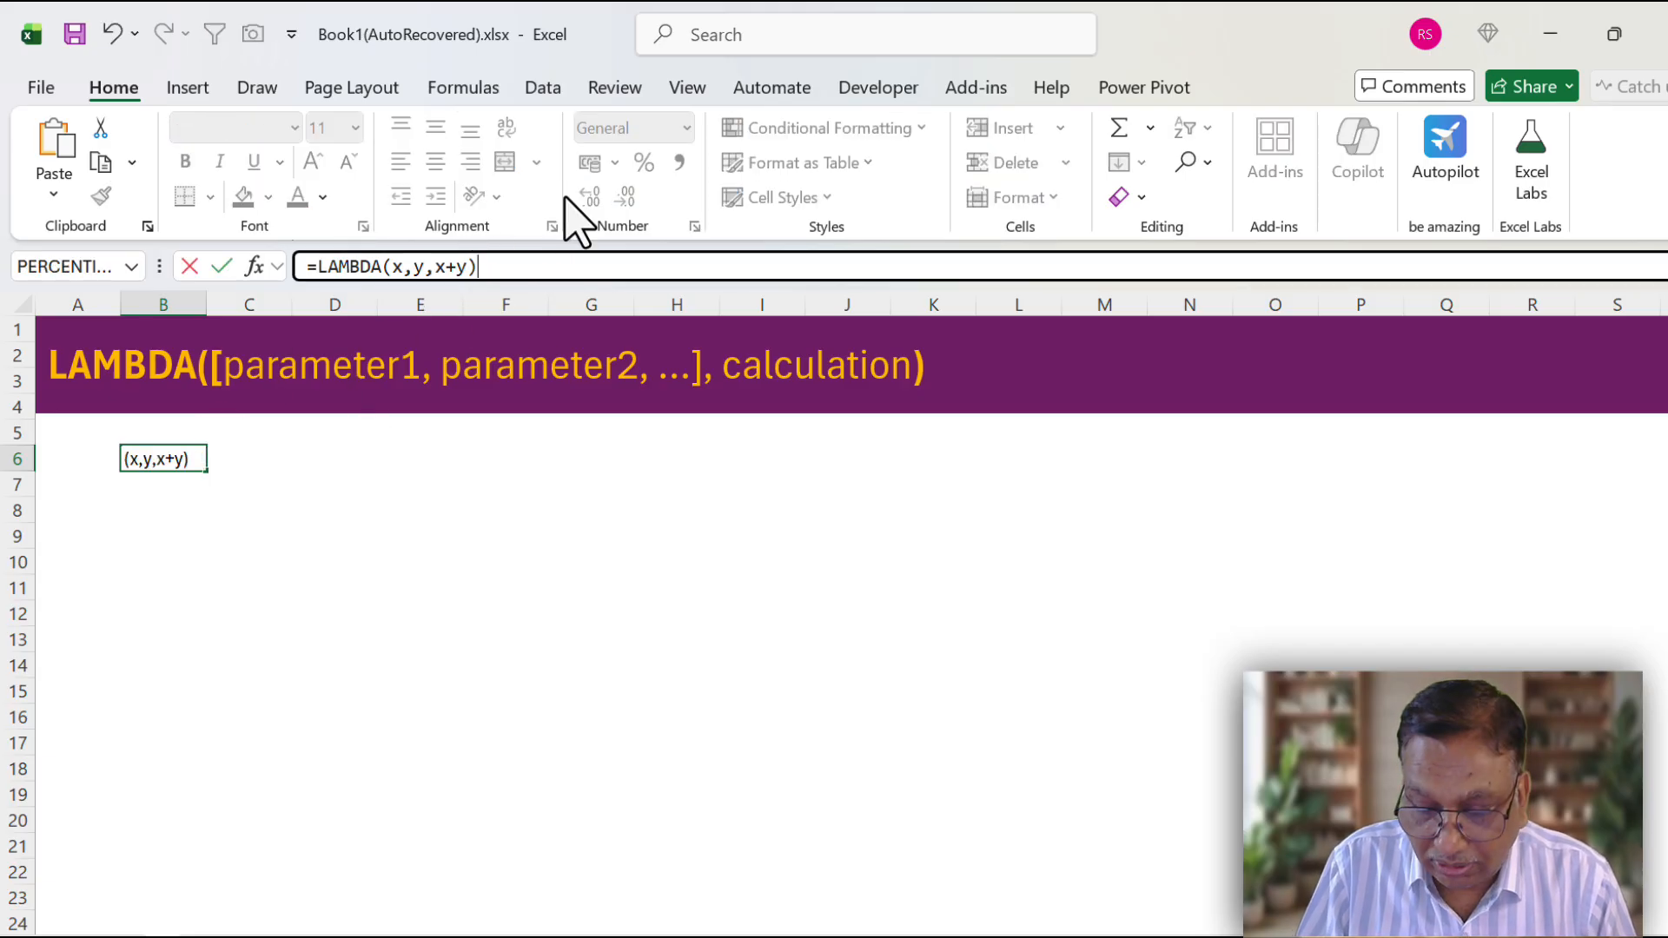
pyautogui.press('Return')
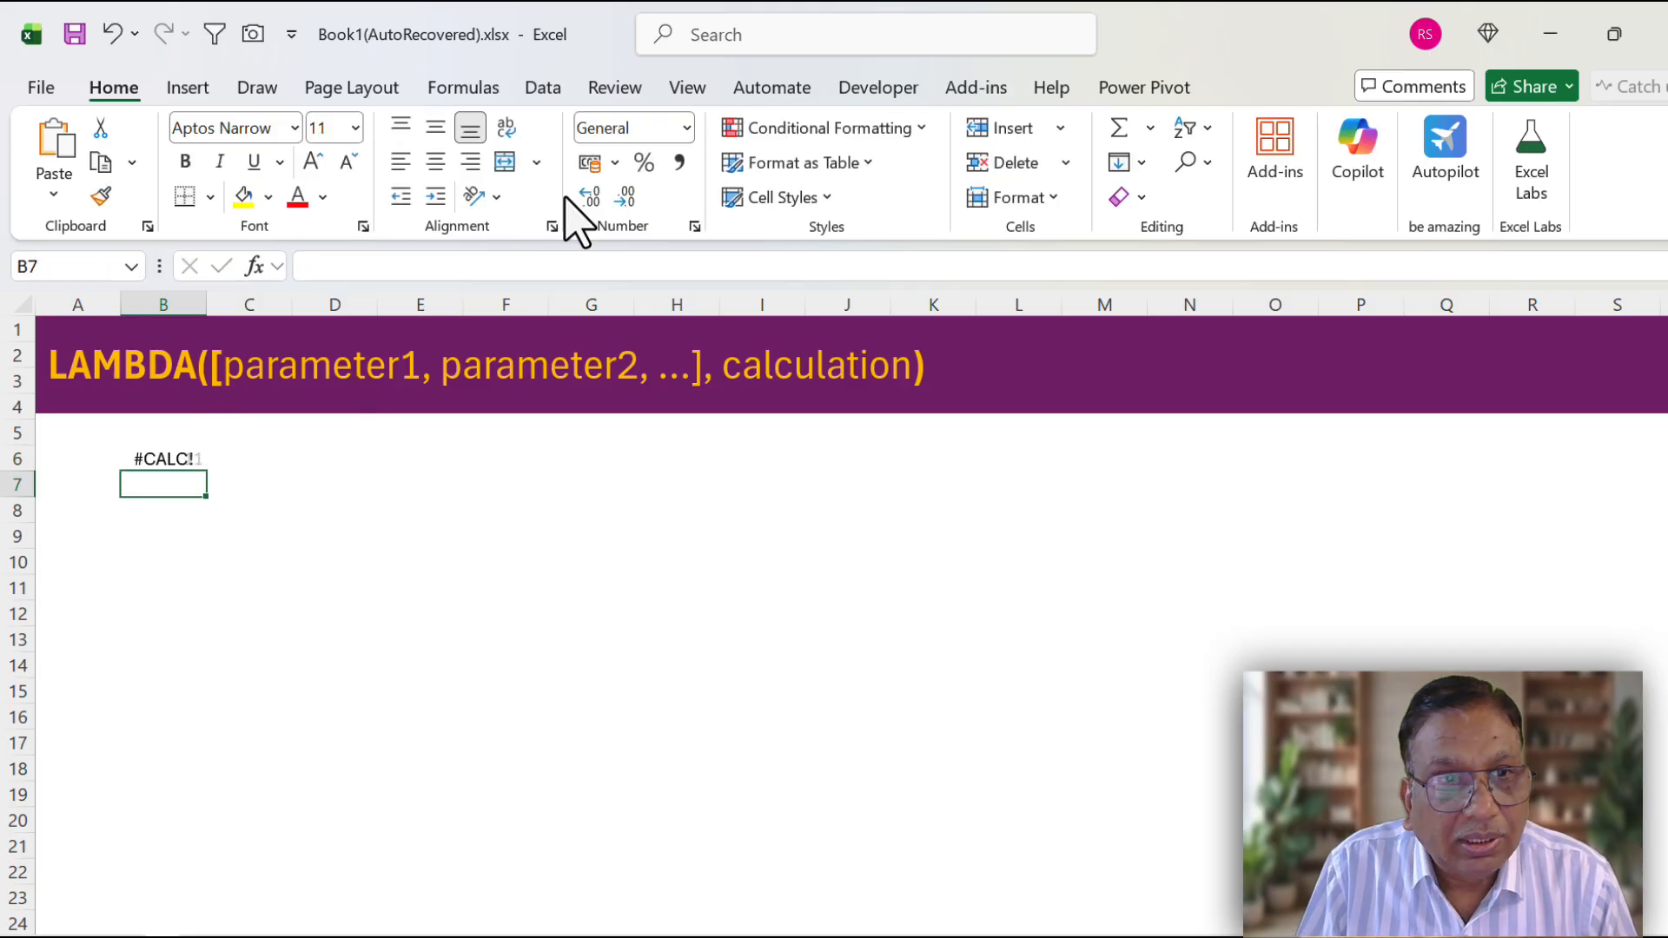
# Copy the full formula text =LAMBDA(x,y,x+y) from cell B6 without changing the cell.
pyautogui.click(155, 459)
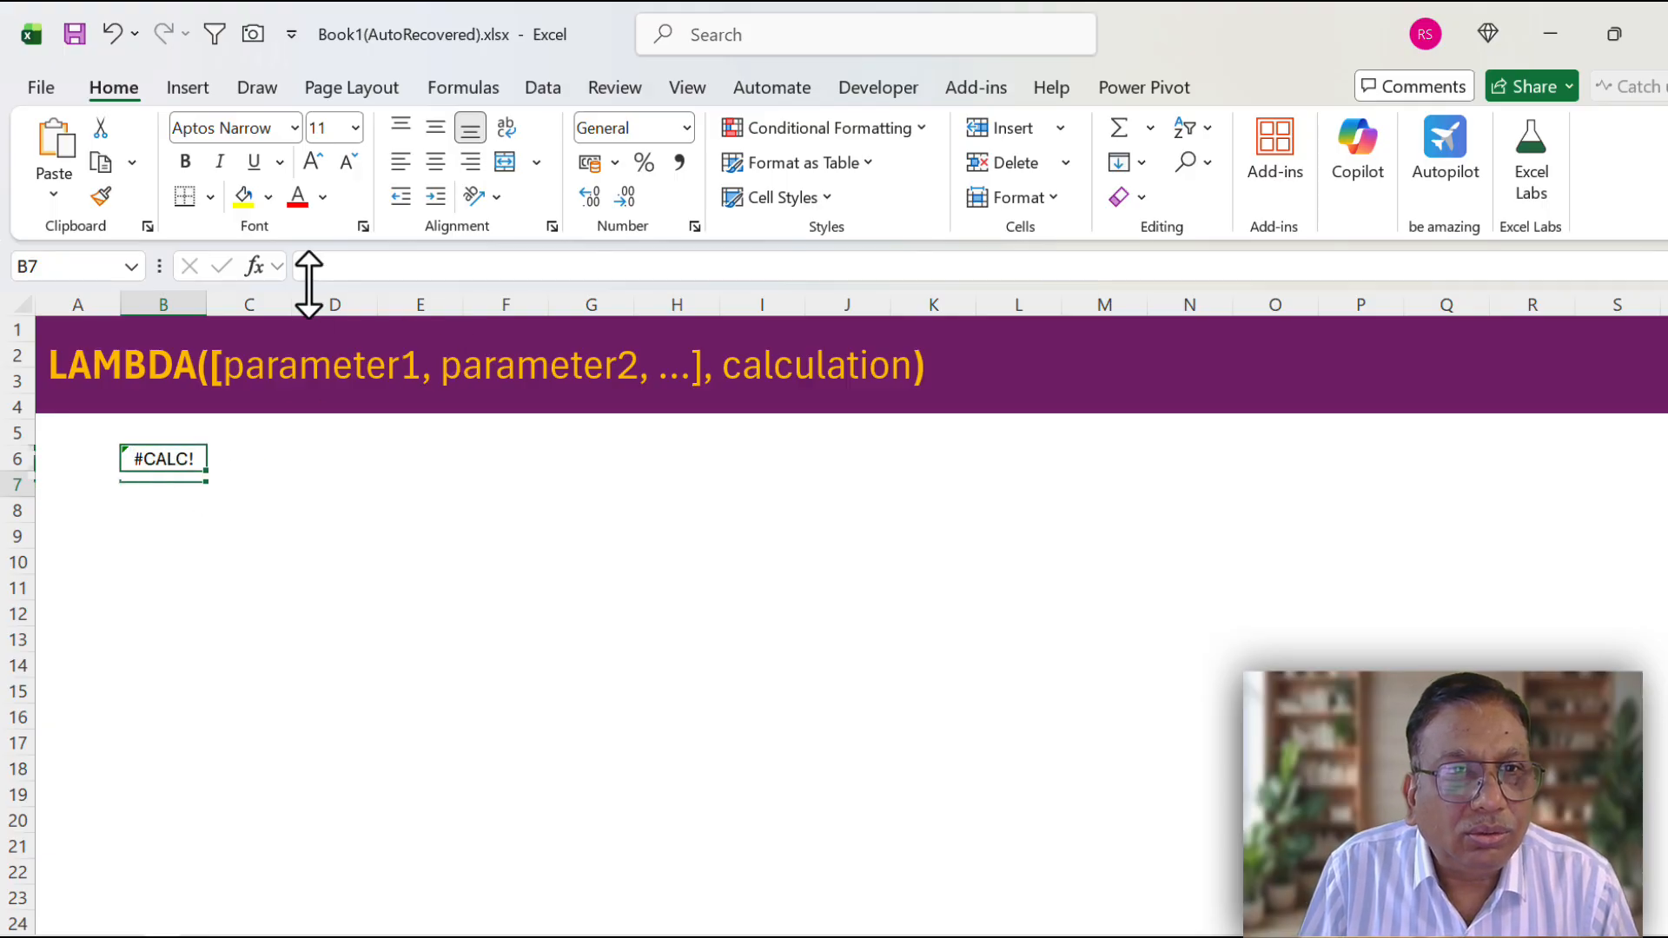
pyautogui.moveTo(305, 268); pyautogui.dragTo(482, 268)
pyautogui.hotkey('ctrl', 'c')
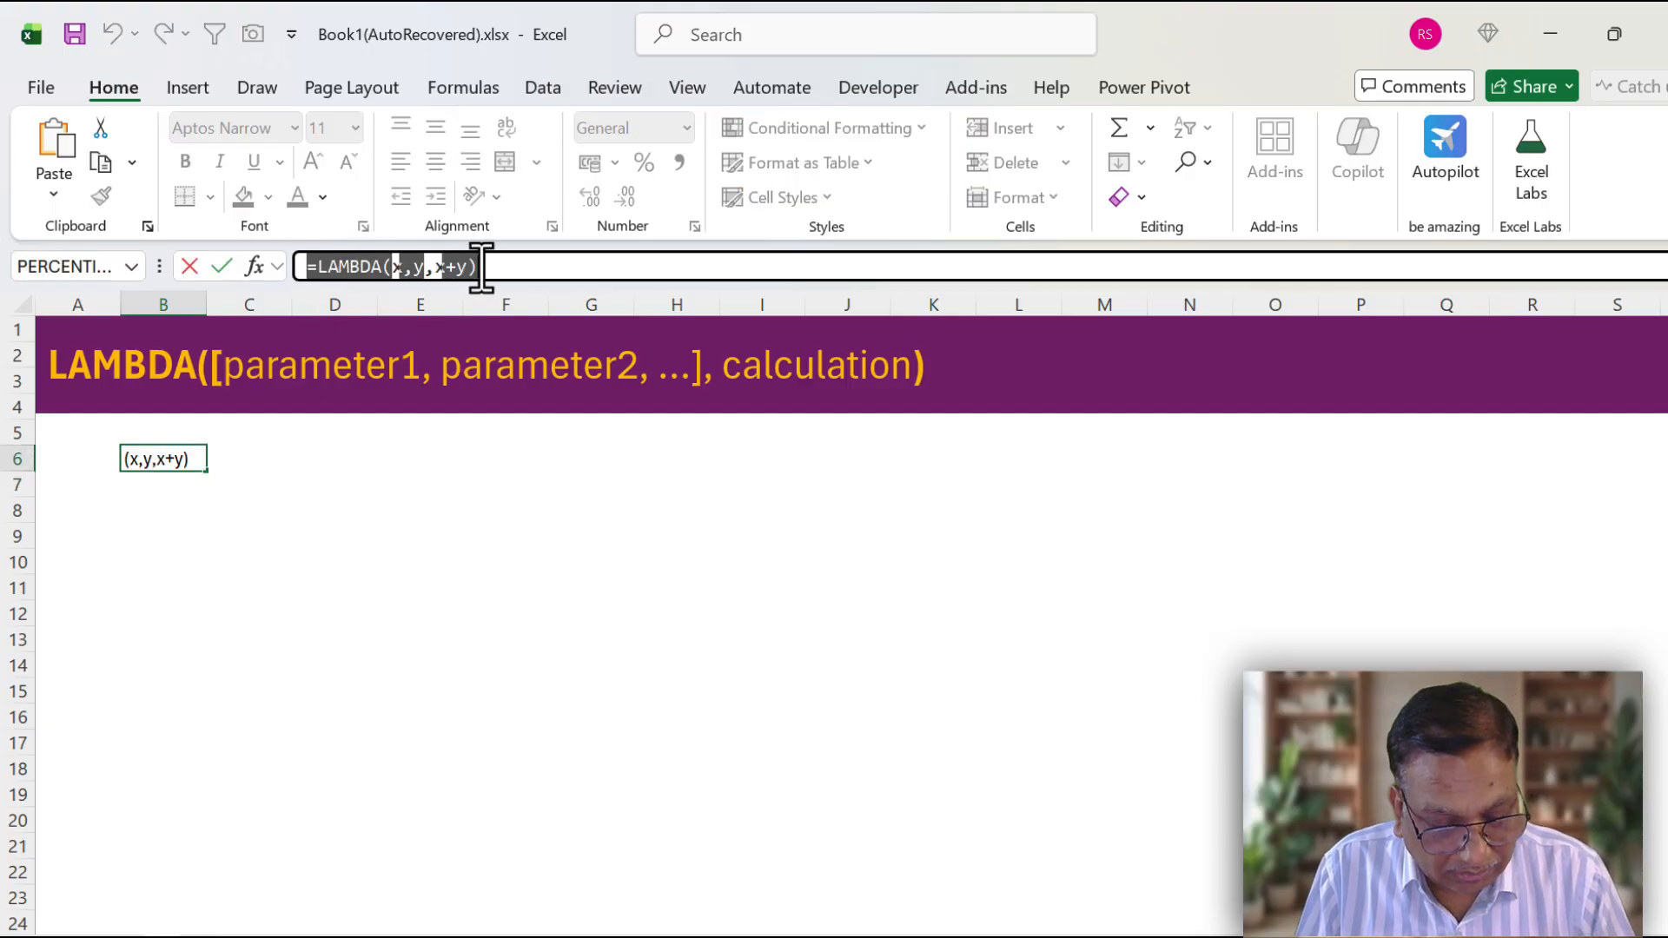
pyautogui.press('Escape')
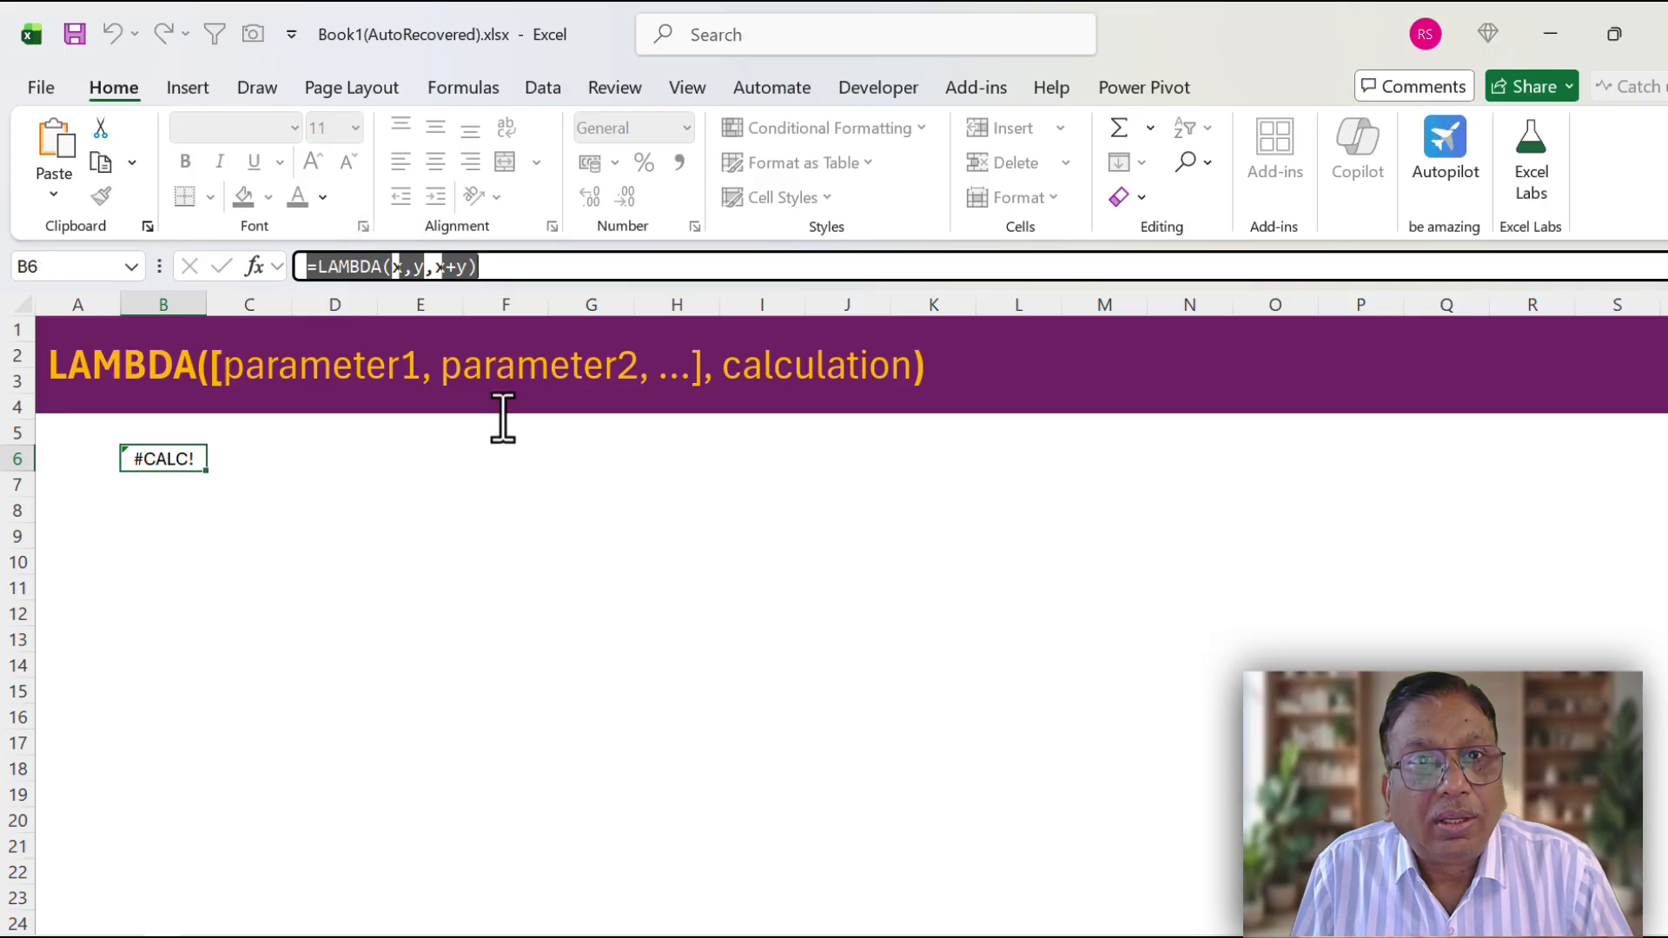
# Create a new defined name in the Name Manager and call it Sum2Nums.
pyautogui.click(458, 89)
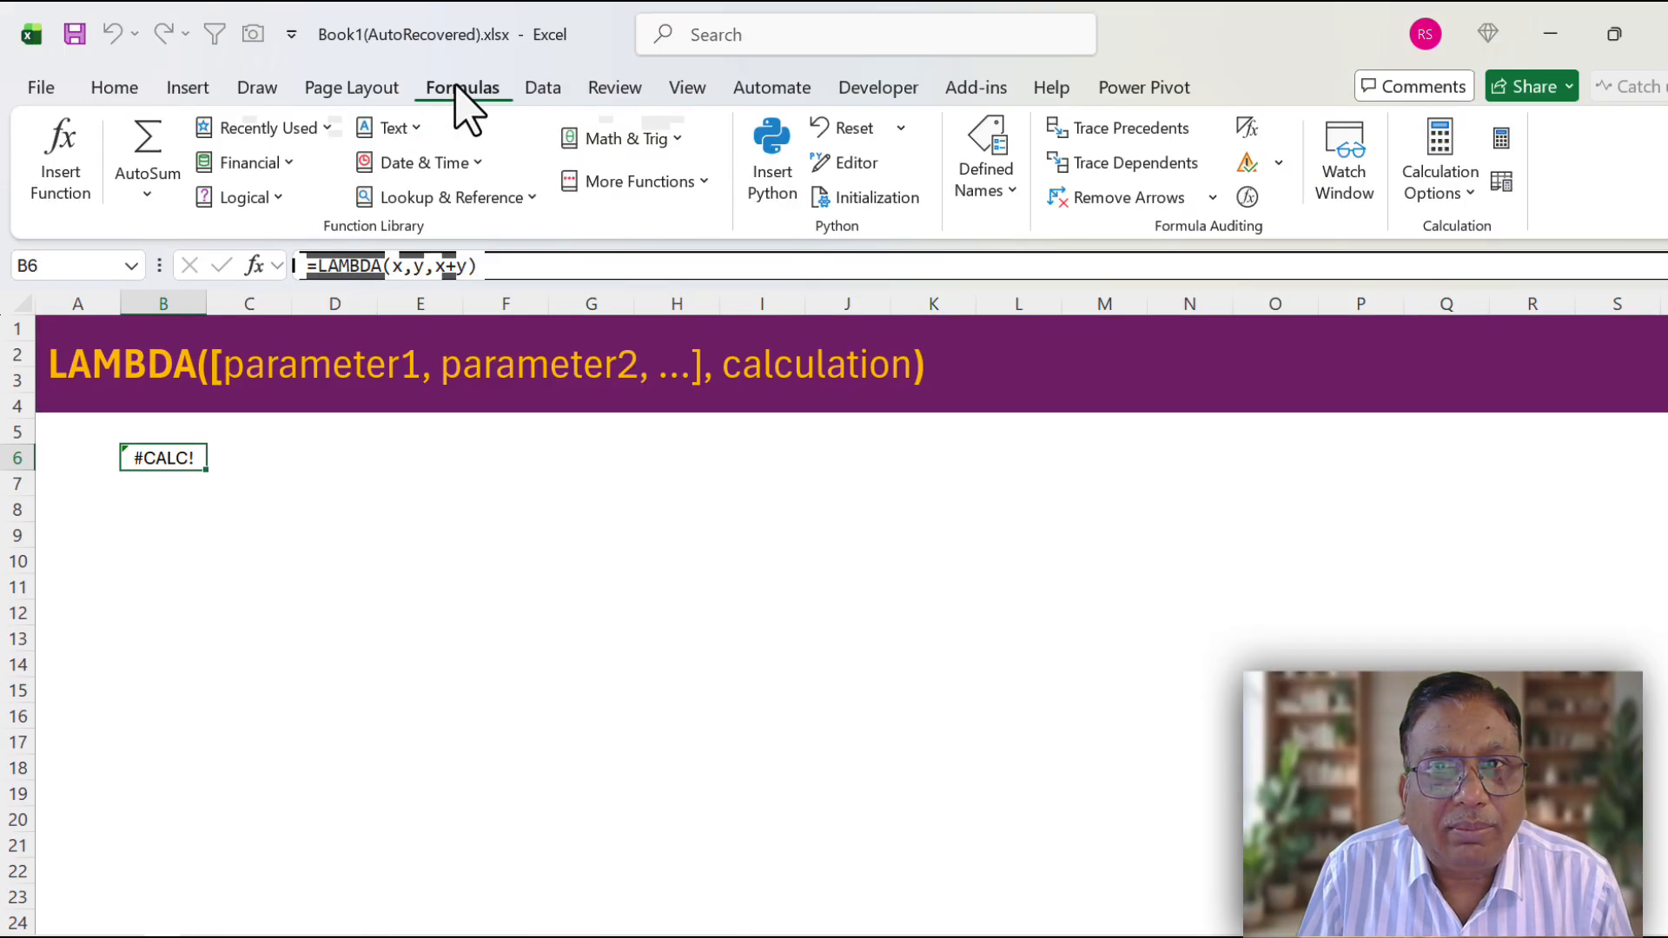
pyautogui.click(1014, 188)
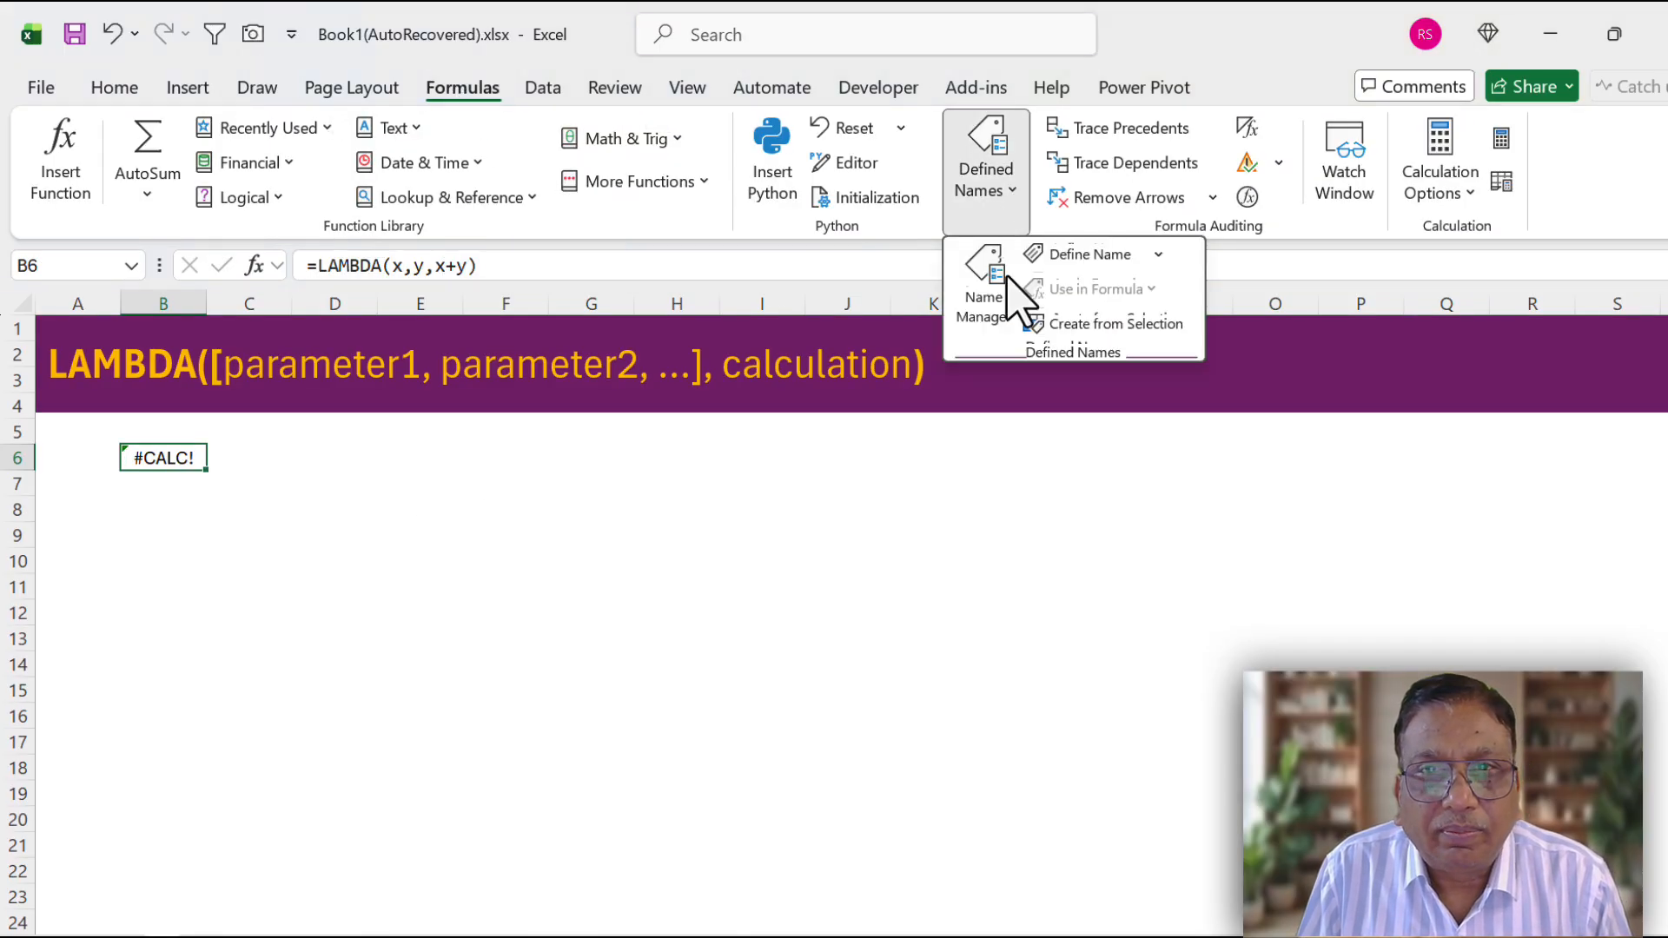
pyautogui.click(983, 291)
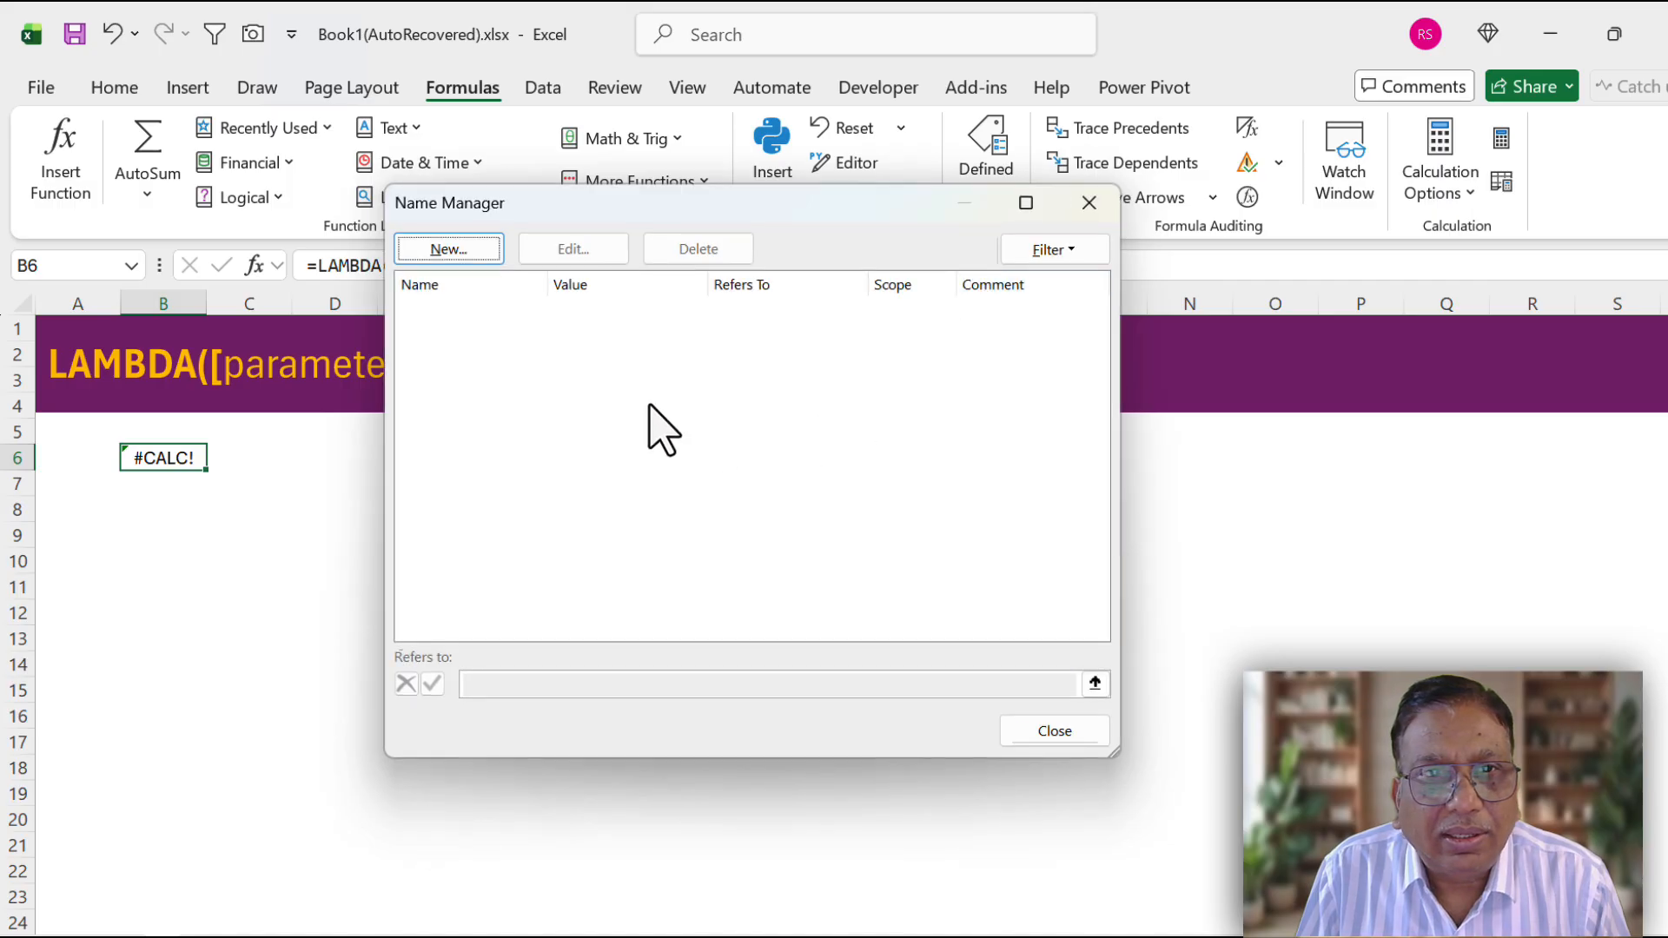
pyautogui.click(460, 248)
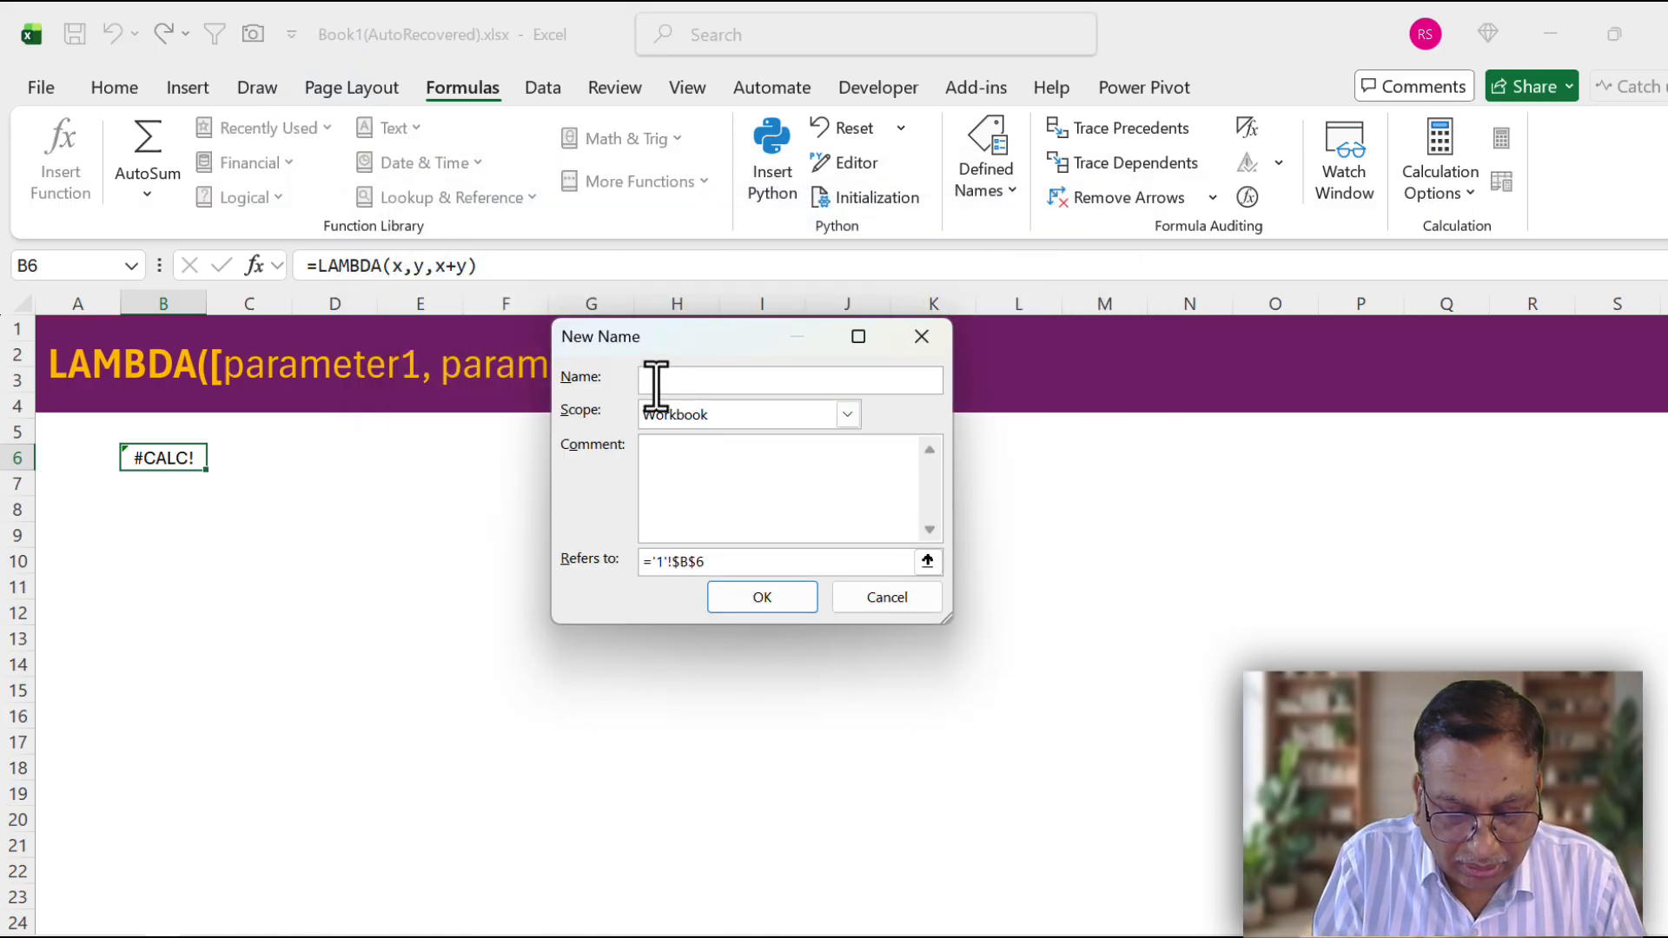
pyautogui.write('Sum2Nu')
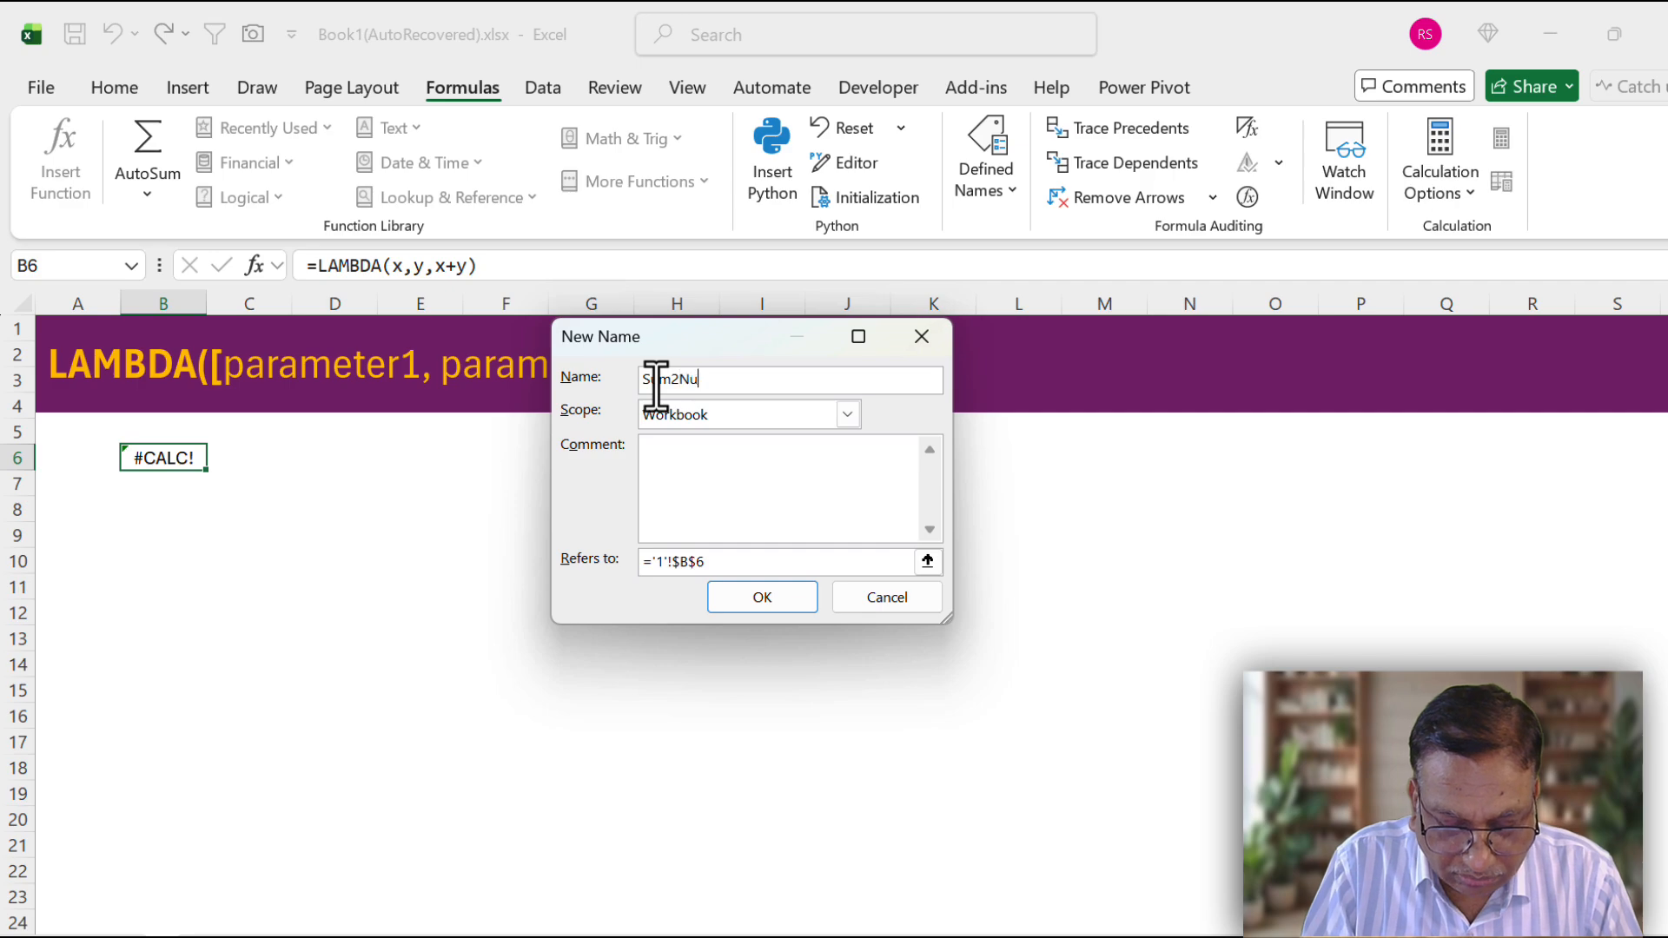
pyautogui.write('ms')
# Make Sum2Nums refer to the copied =LAMBDA(x,y,x+y) formula, save the name and close the Name Manager.
pyautogui.click(705, 565)
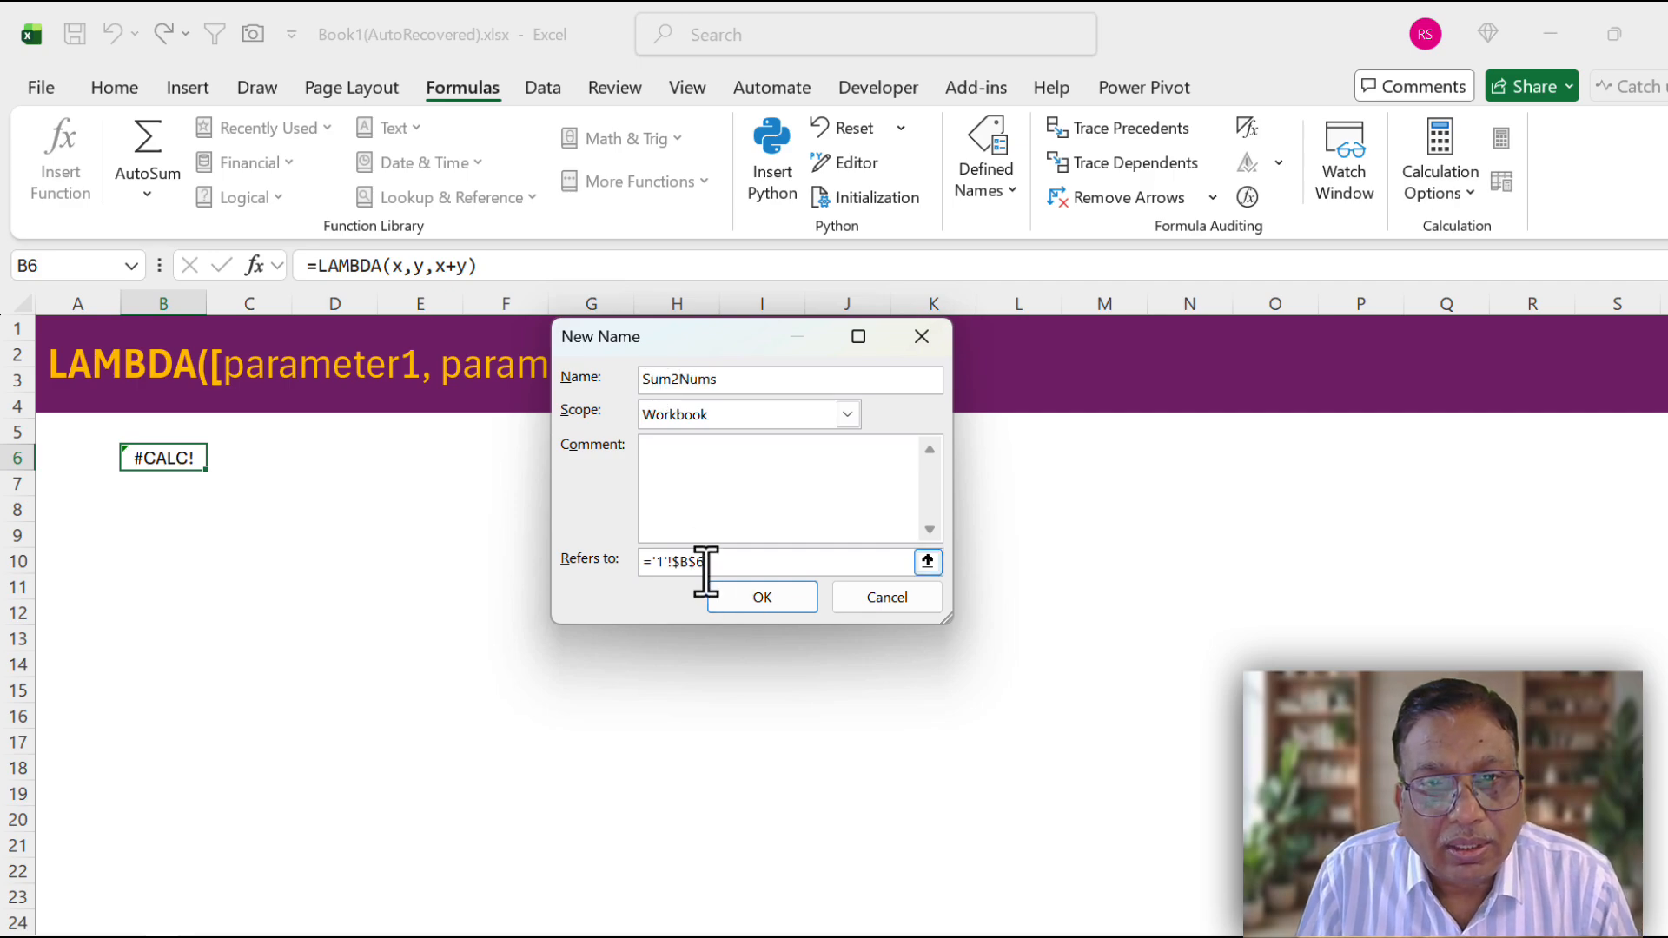
pyautogui.moveTo(705, 567); pyautogui.dragTo(581, 573)
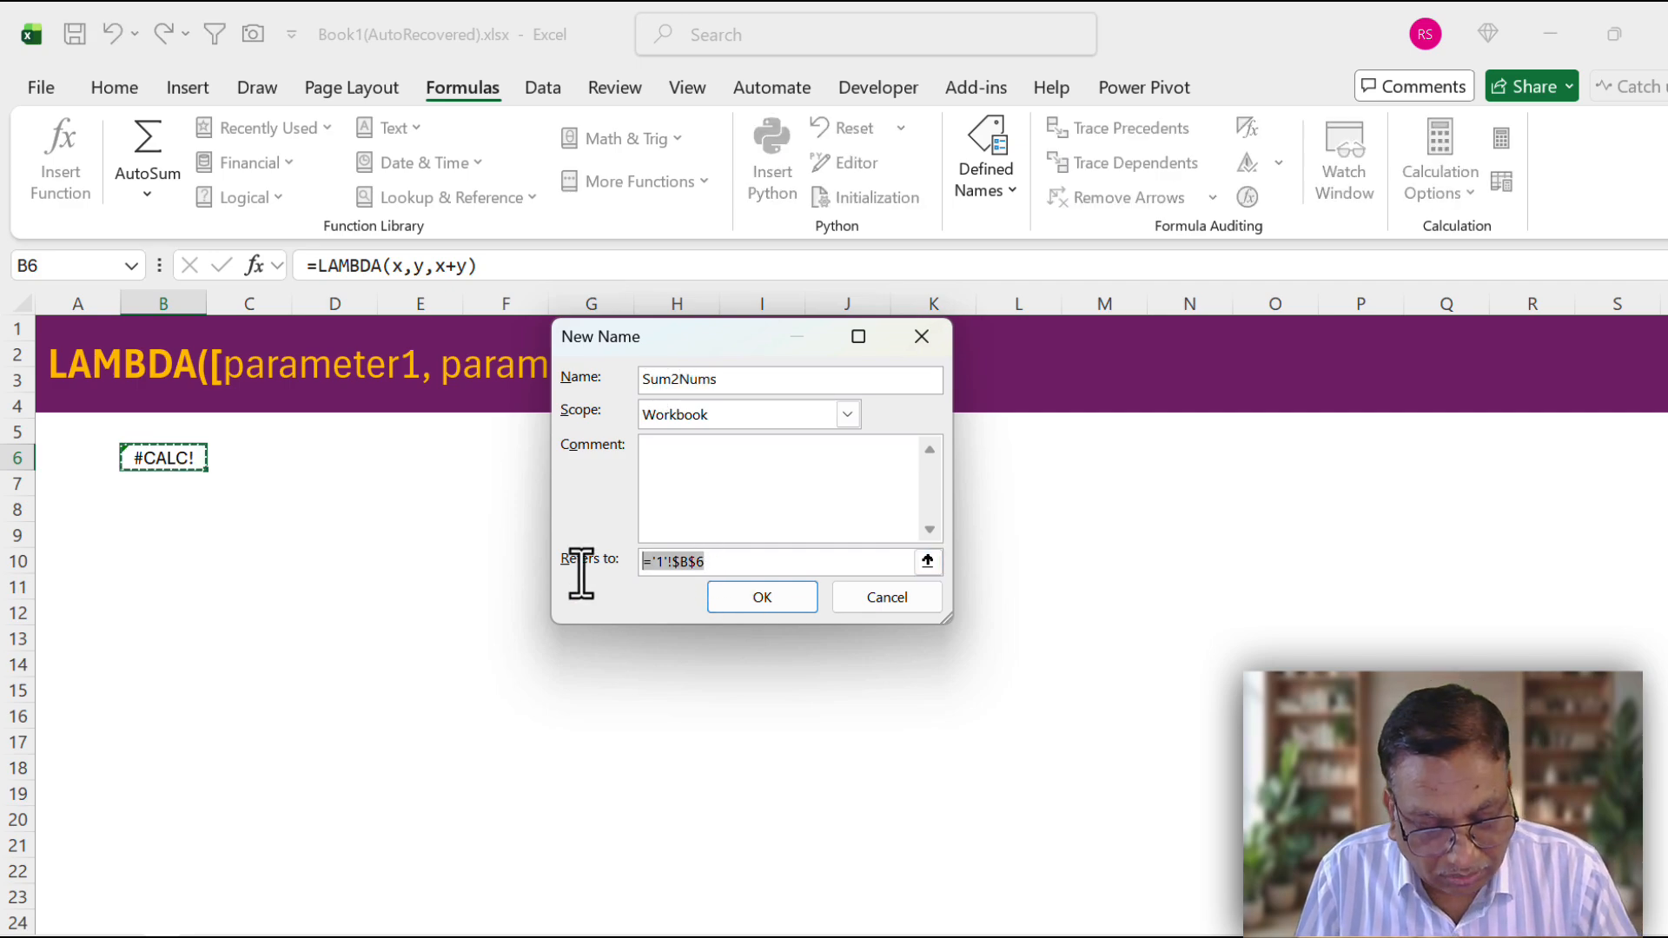
pyautogui.hotkey('ctrl', 'v')
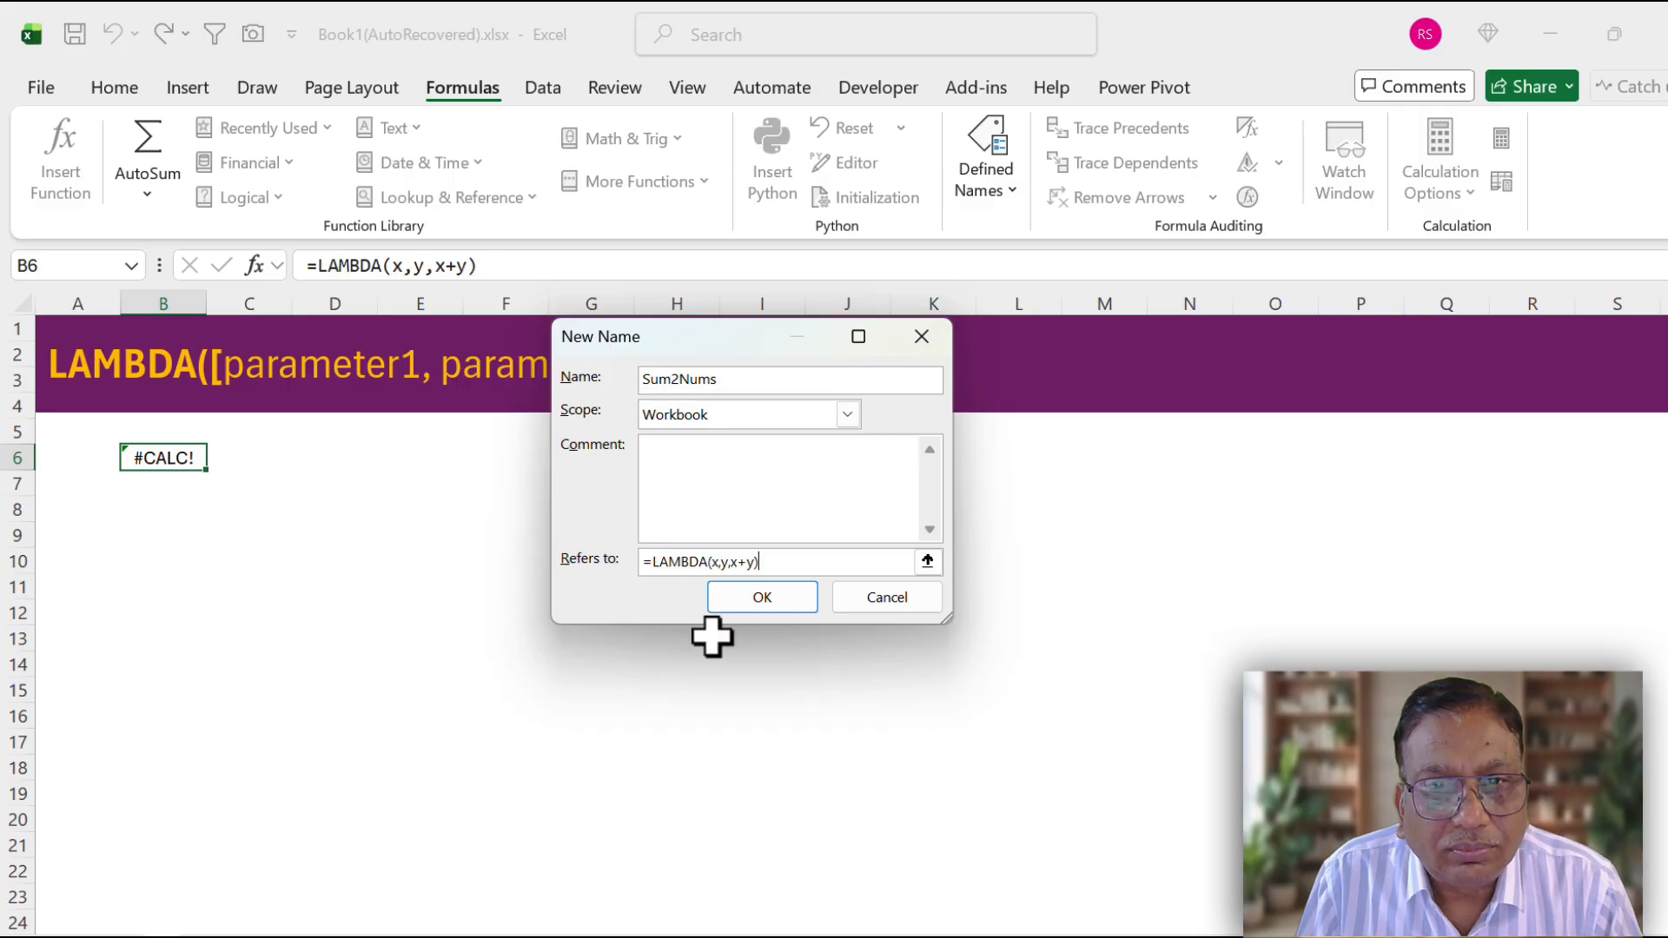
pyautogui.click(764, 599)
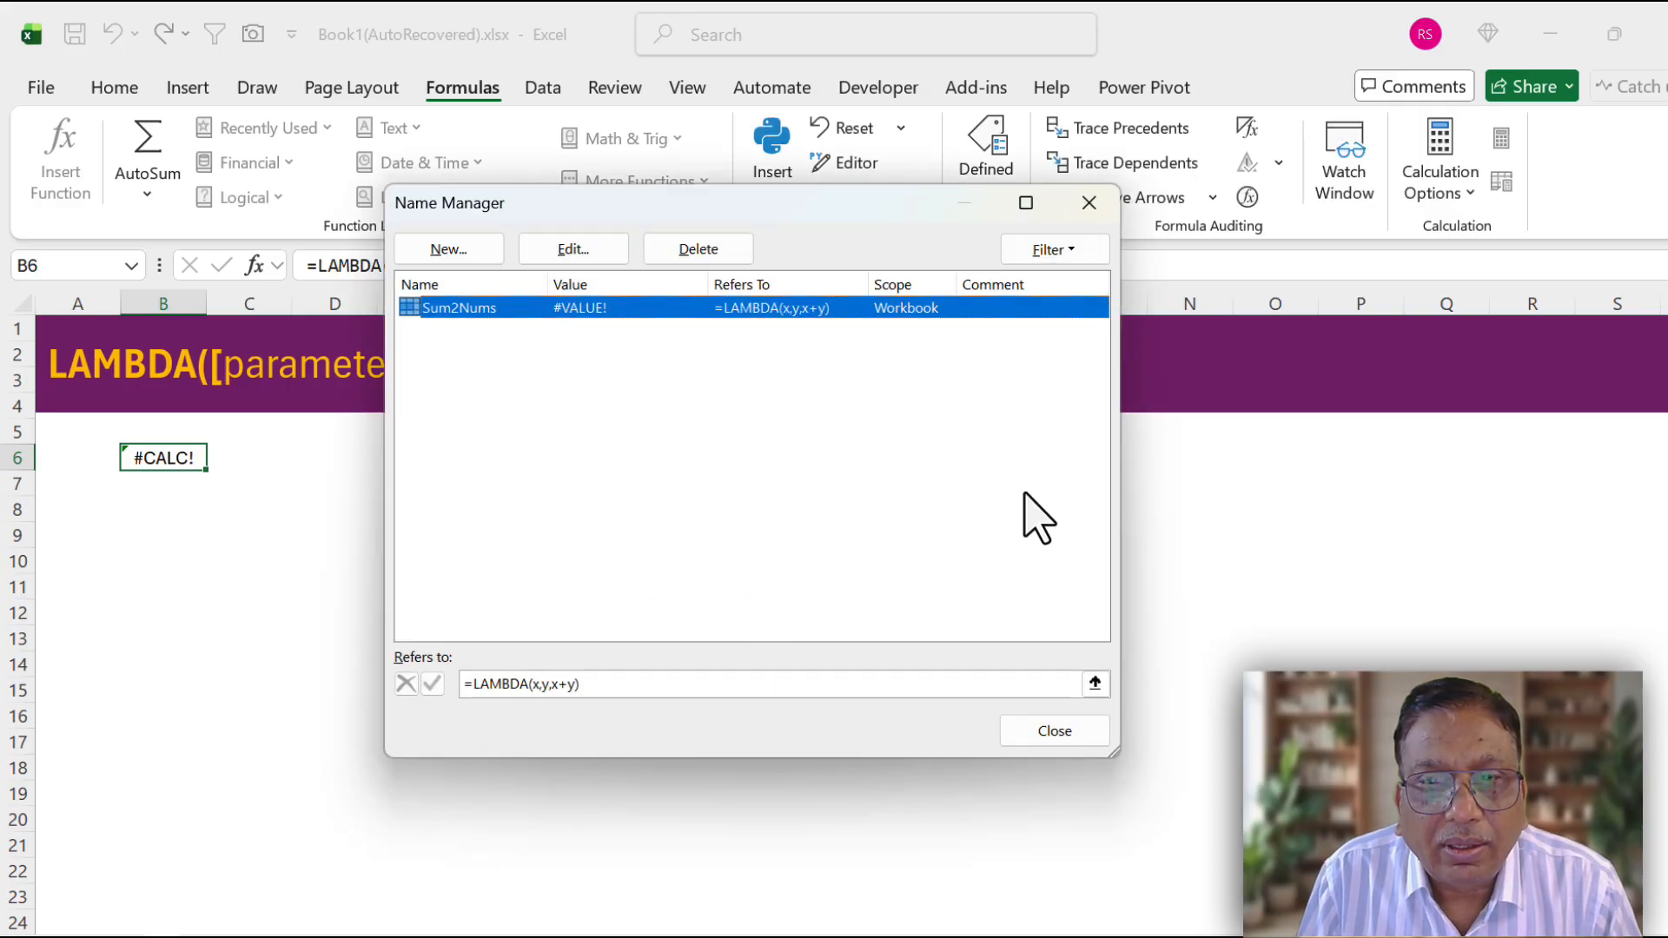
pyautogui.moveTo(923, 217); pyautogui.dragTo(919, 324)
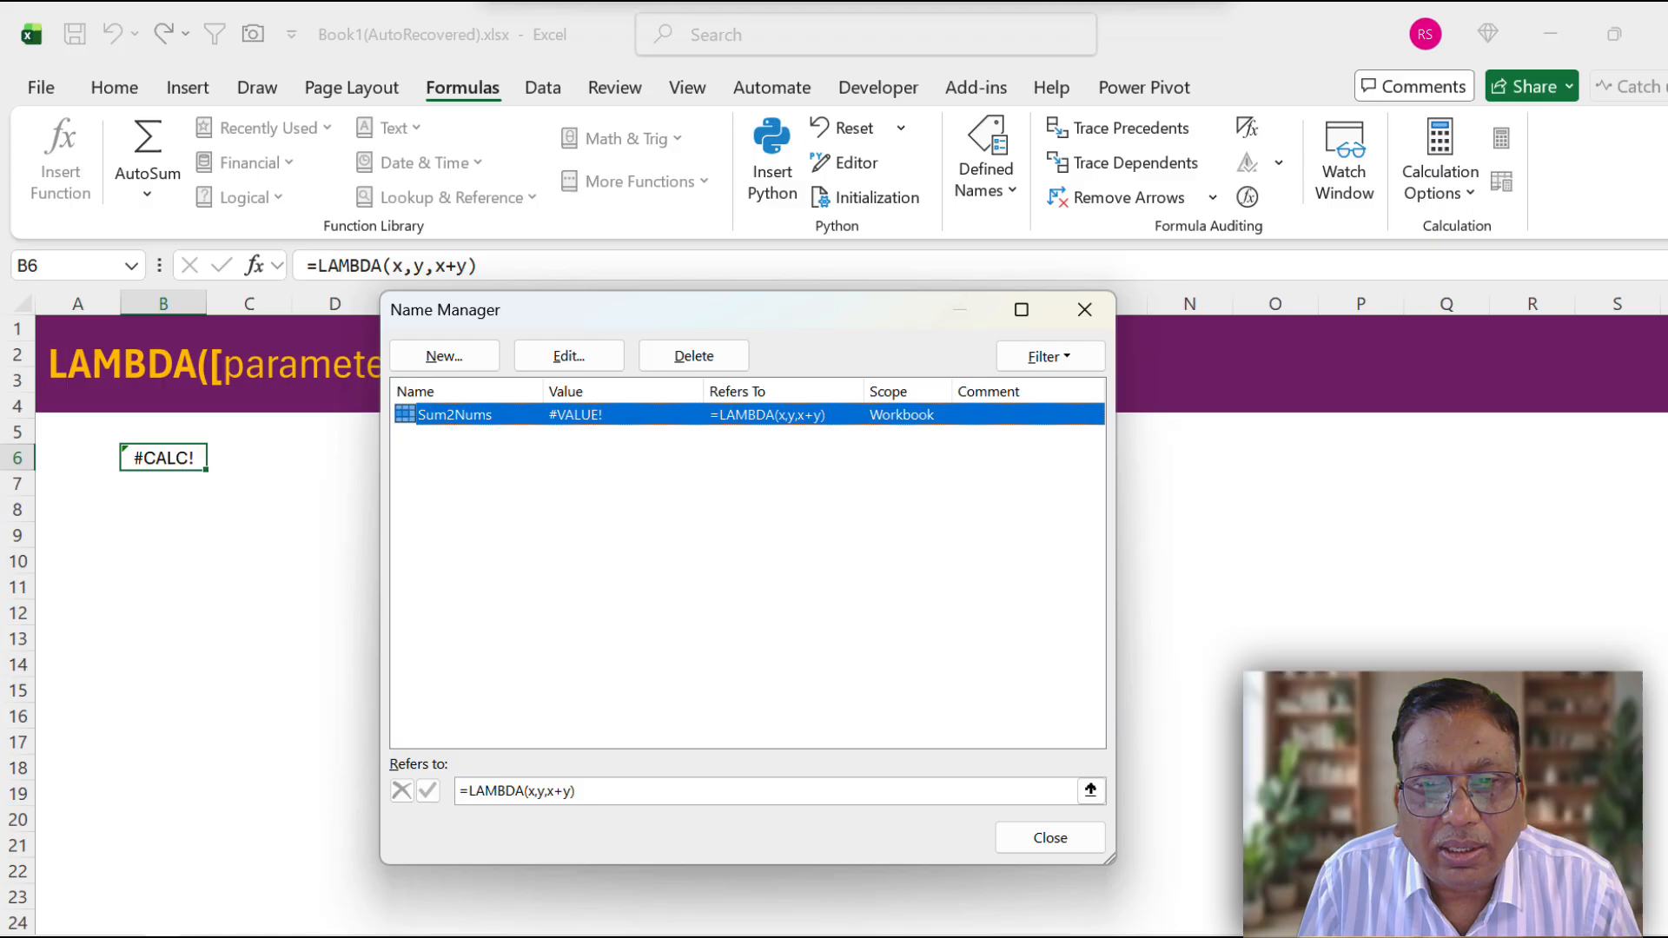
pyautogui.click(1050, 839)
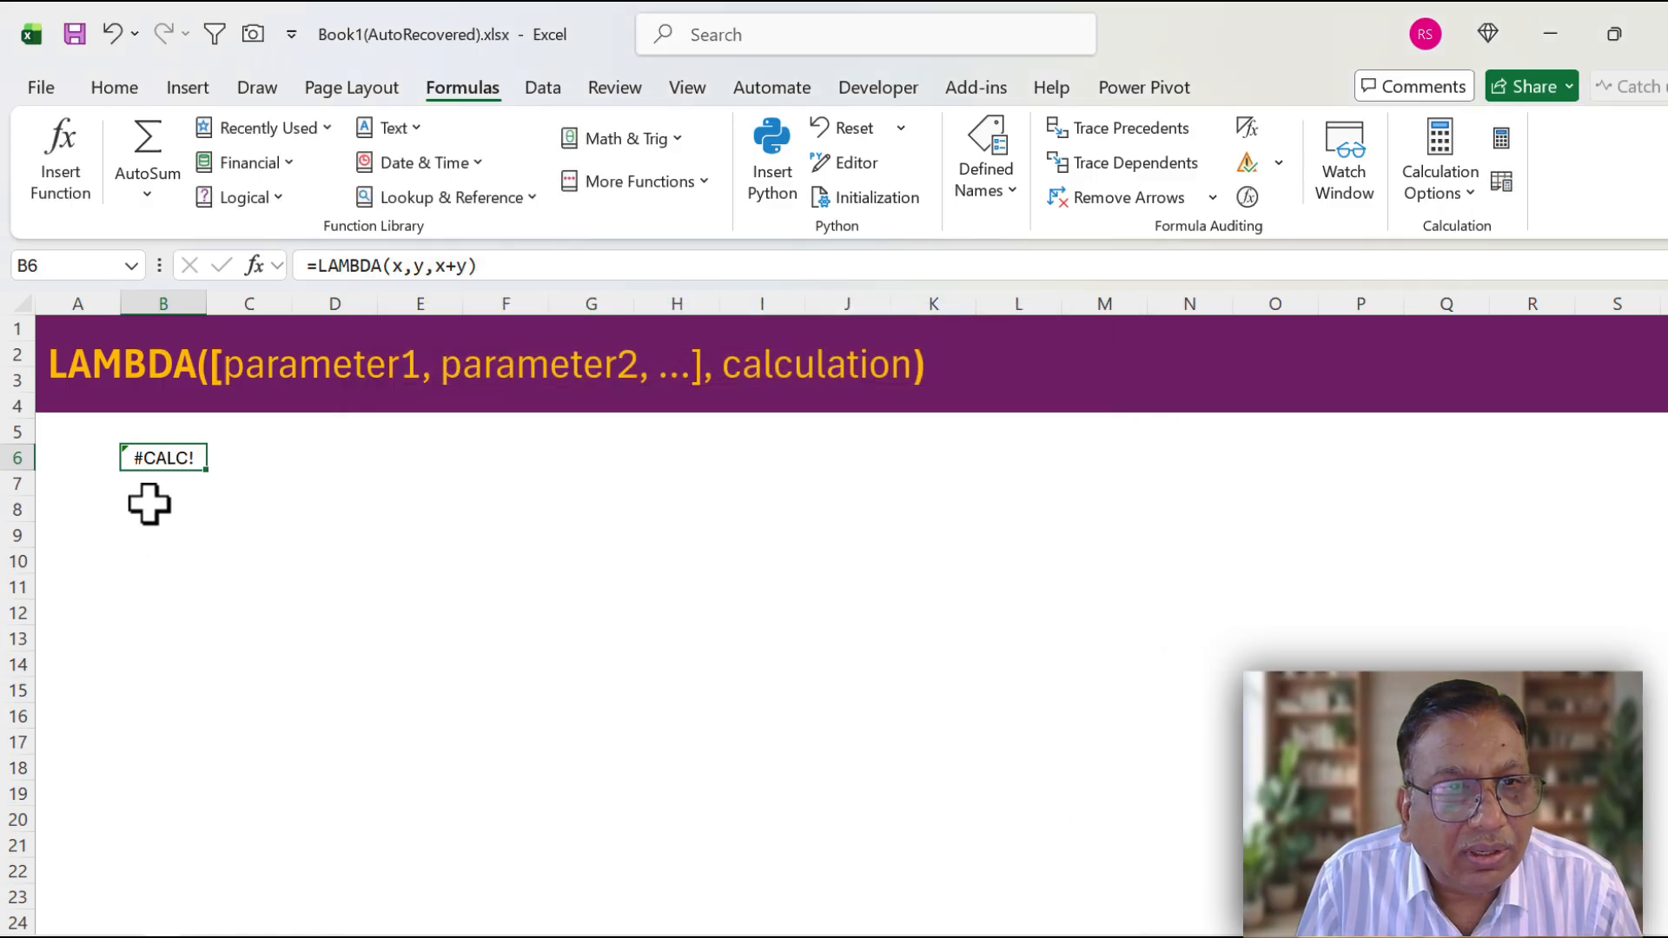
# Enter the values 5, 6, 7, 8 and 9 down cells A8 to A12.
pyautogui.click(144, 506)
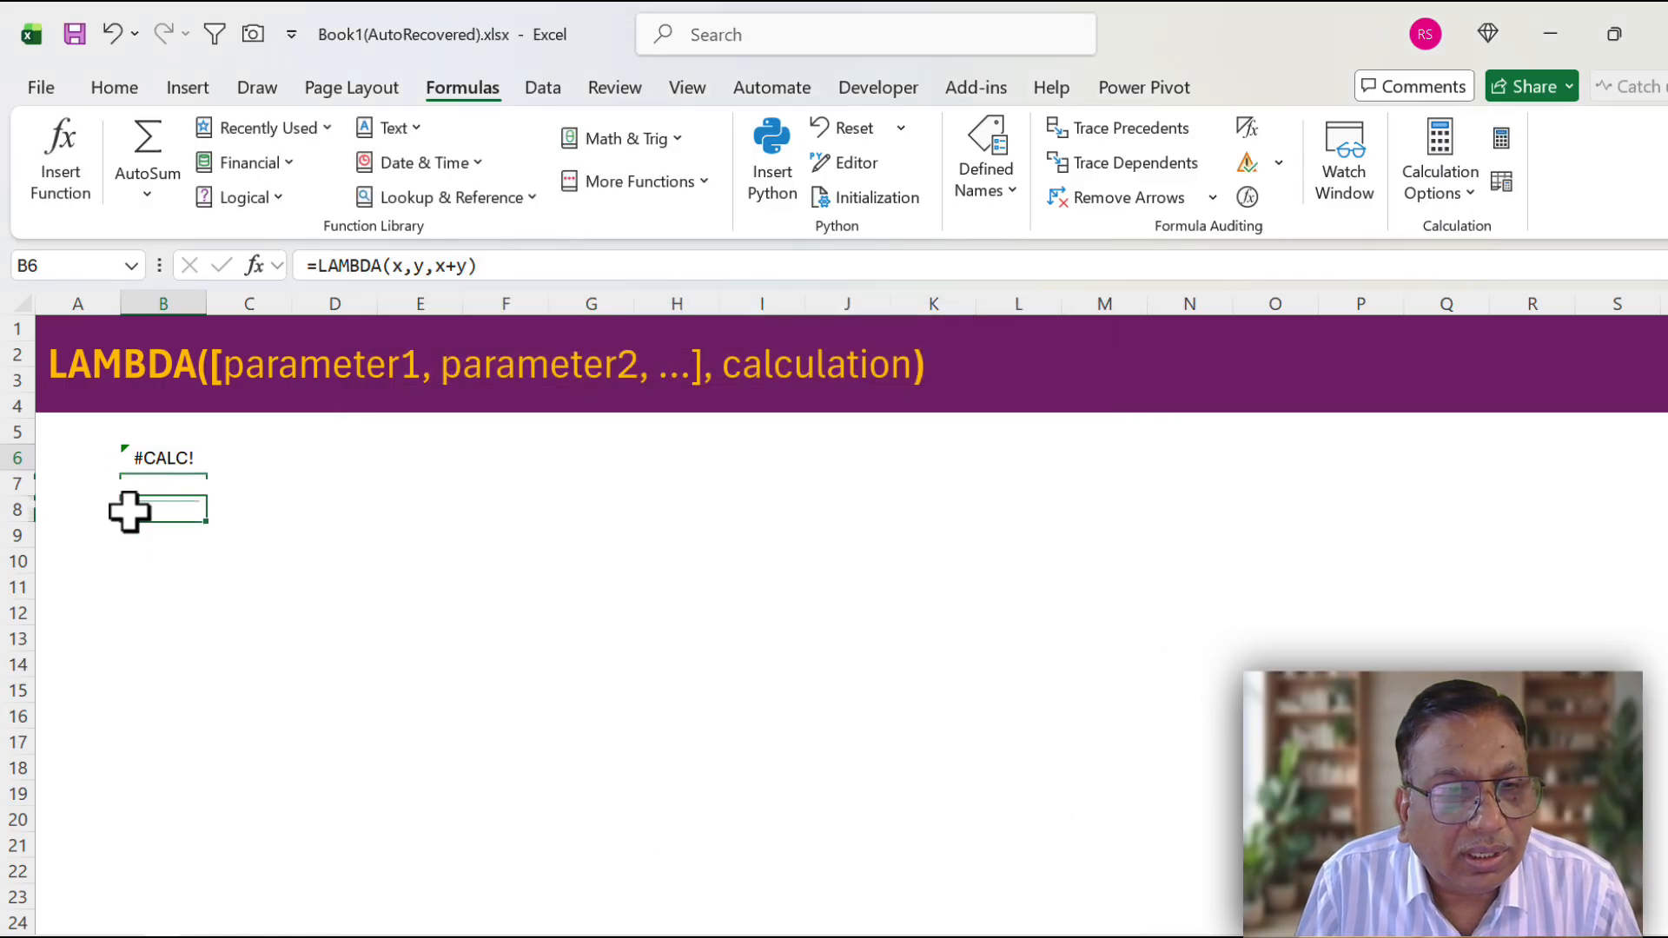
pyautogui.click(83, 512)
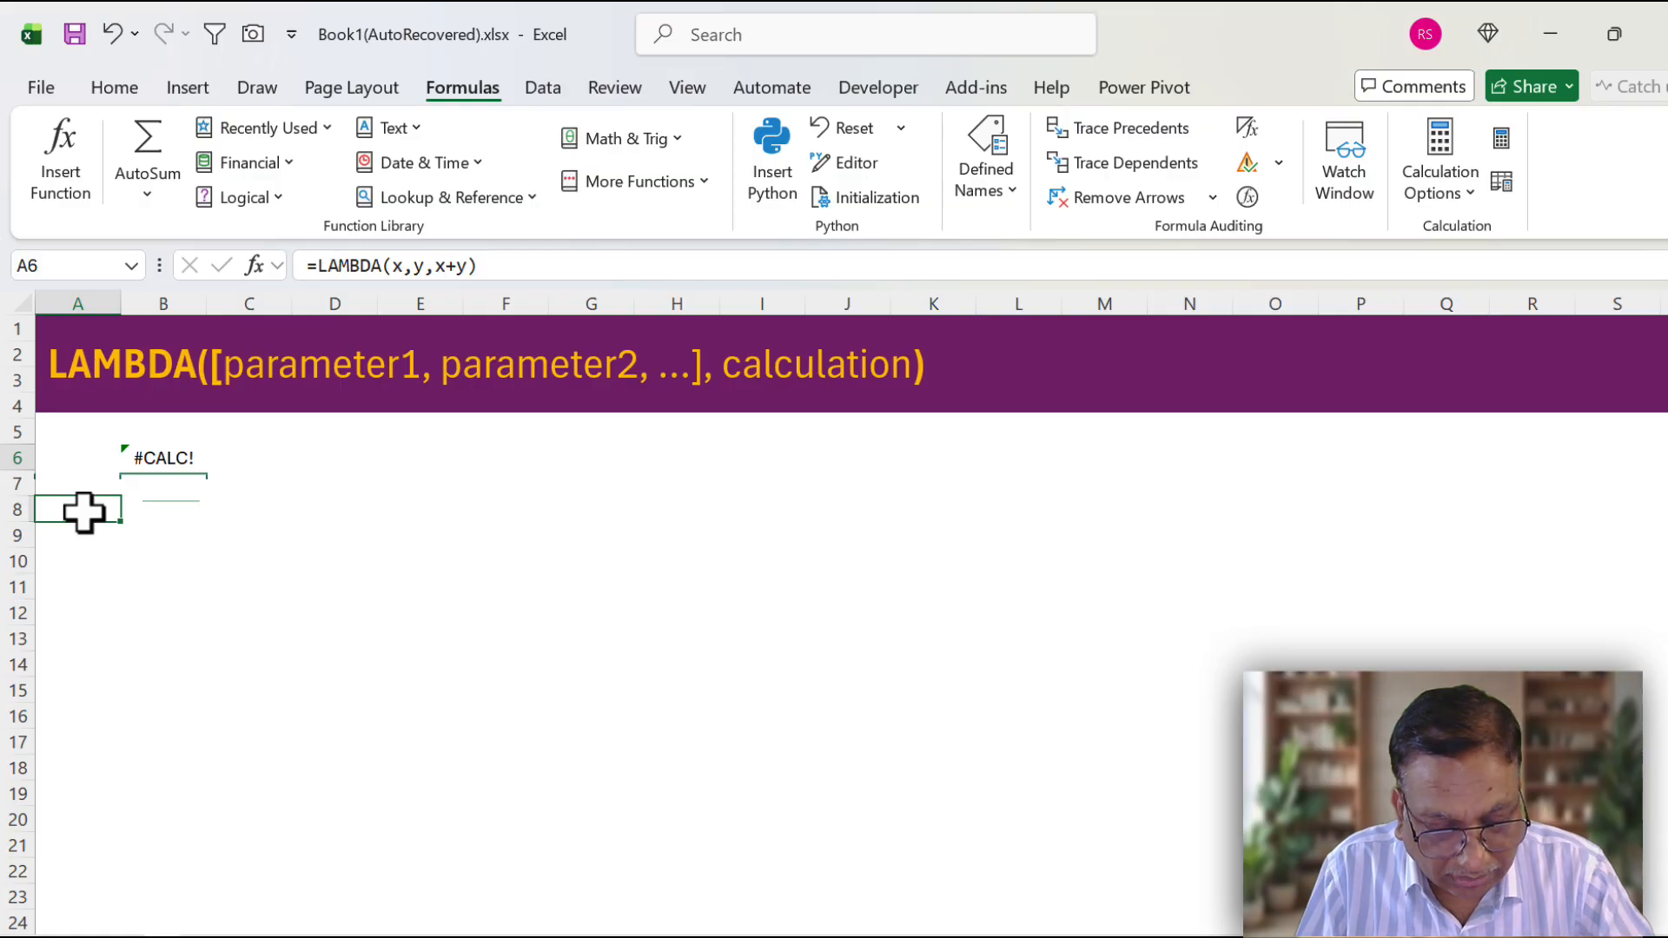
pyautogui.write('5')
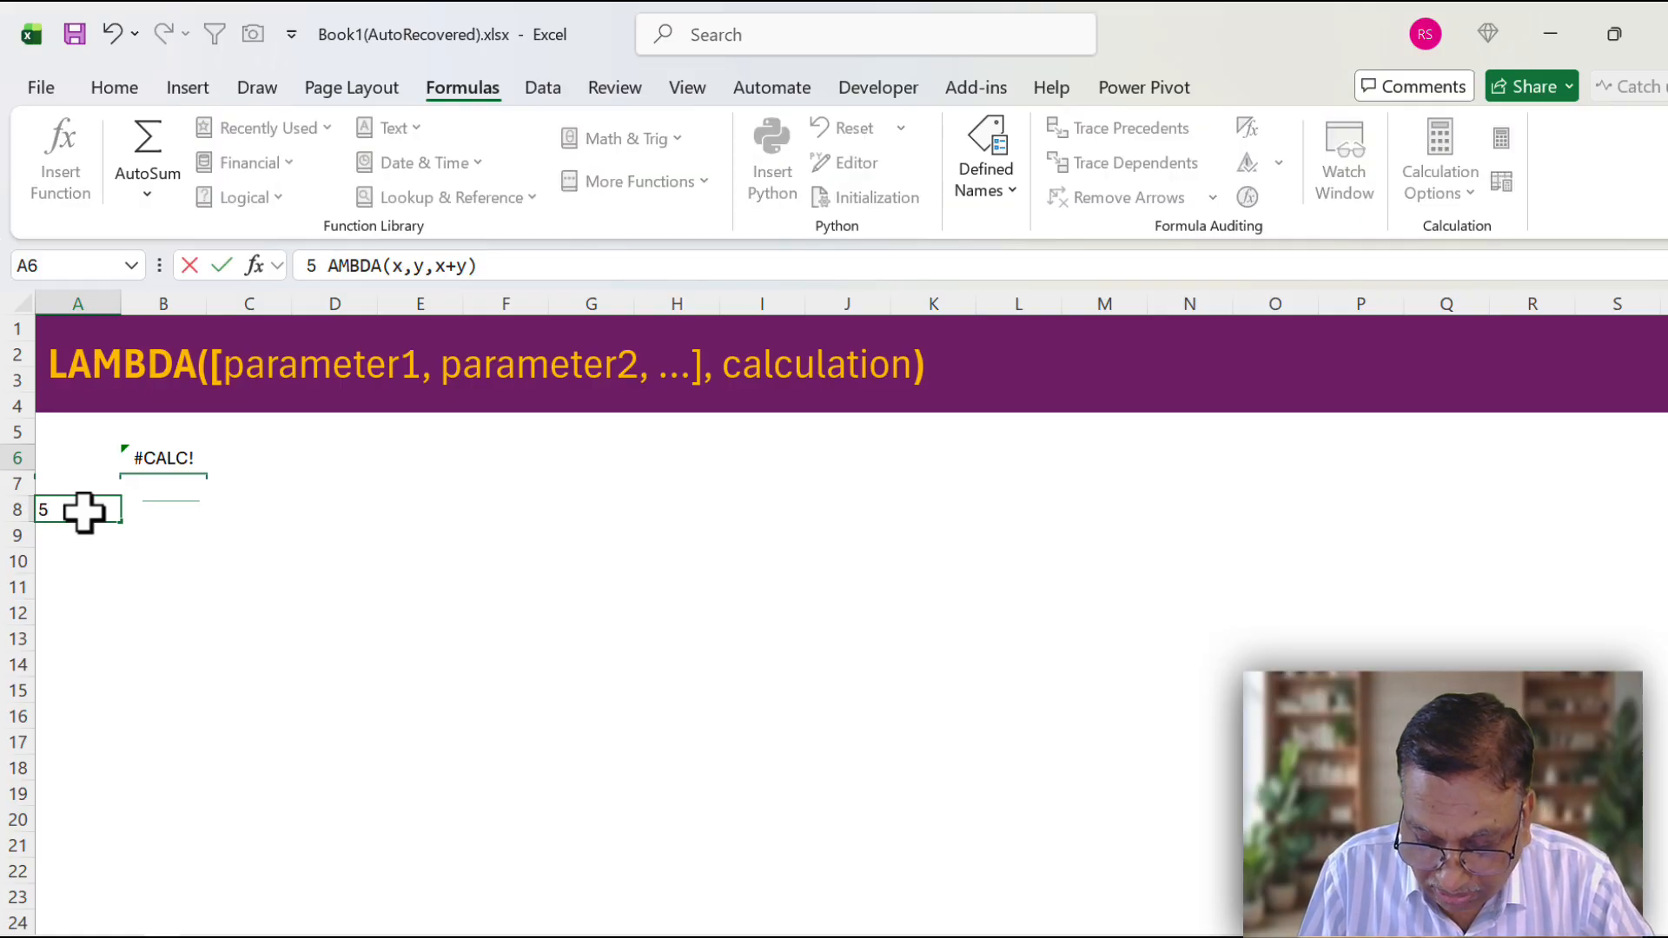
pyautogui.press('Return')
pyautogui.write('6')
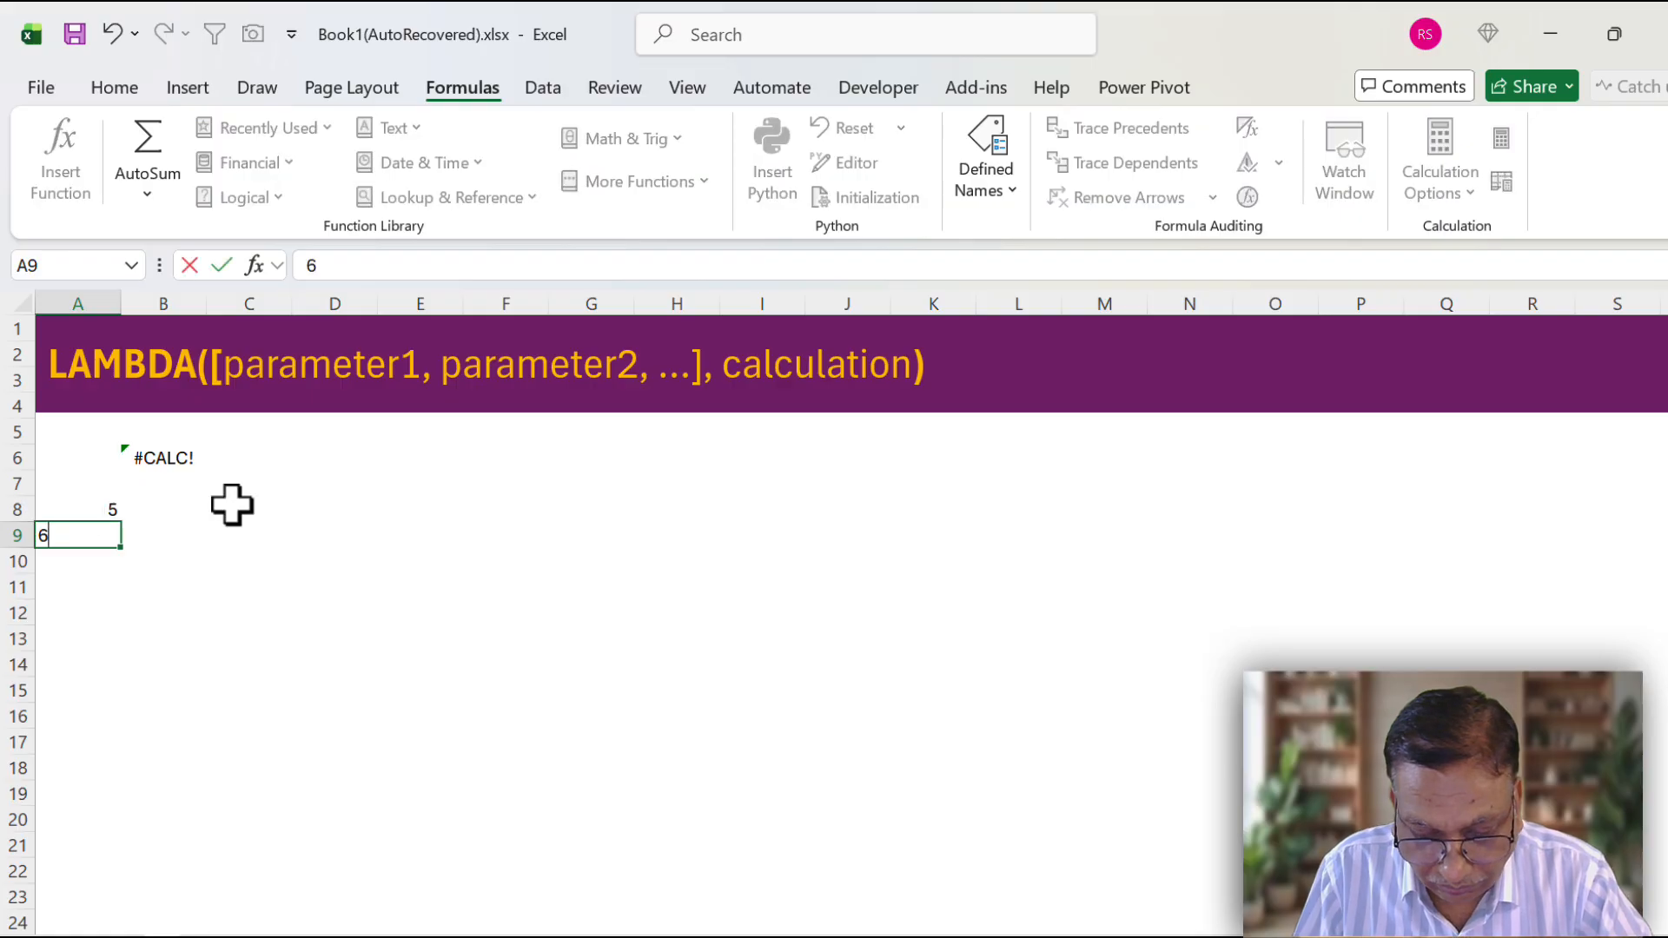
pyautogui.press('Return')
pyautogui.write('7')
pyautogui.press('Return')
pyautogui.write('8')
pyautogui.press('Return')
pyautogui.write('9')
pyautogui.press('Return')
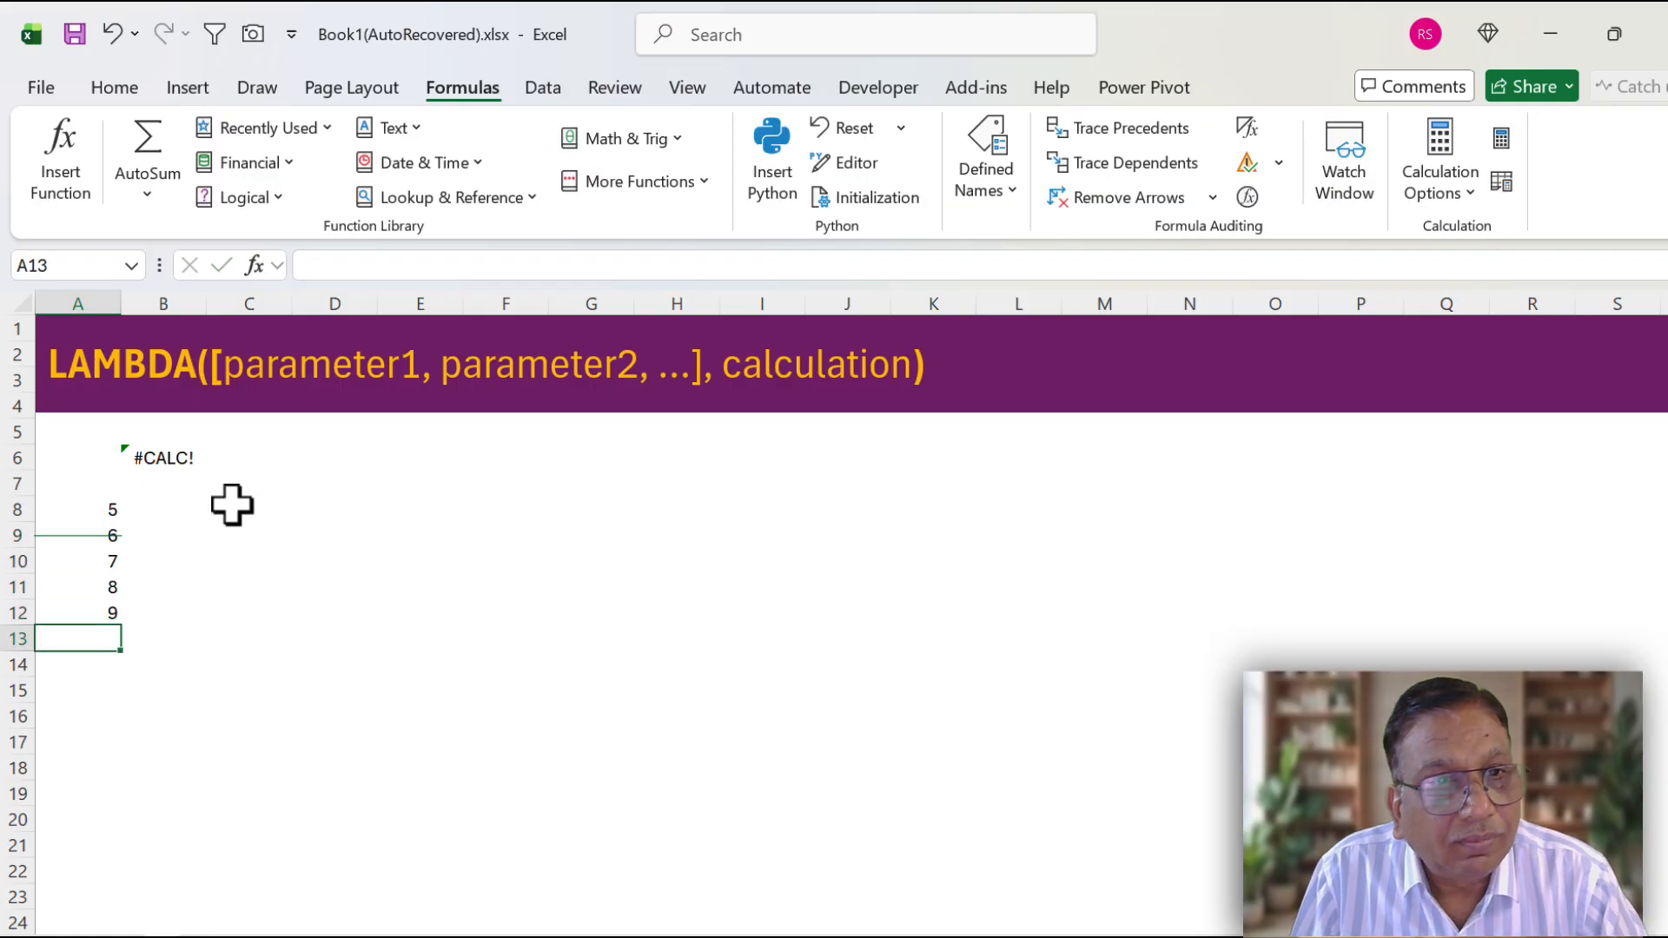
# Add the values in A8 and A12 with the formula =Sum2Nums(A8,A12) in cell C8.
pyautogui.click(235, 512)
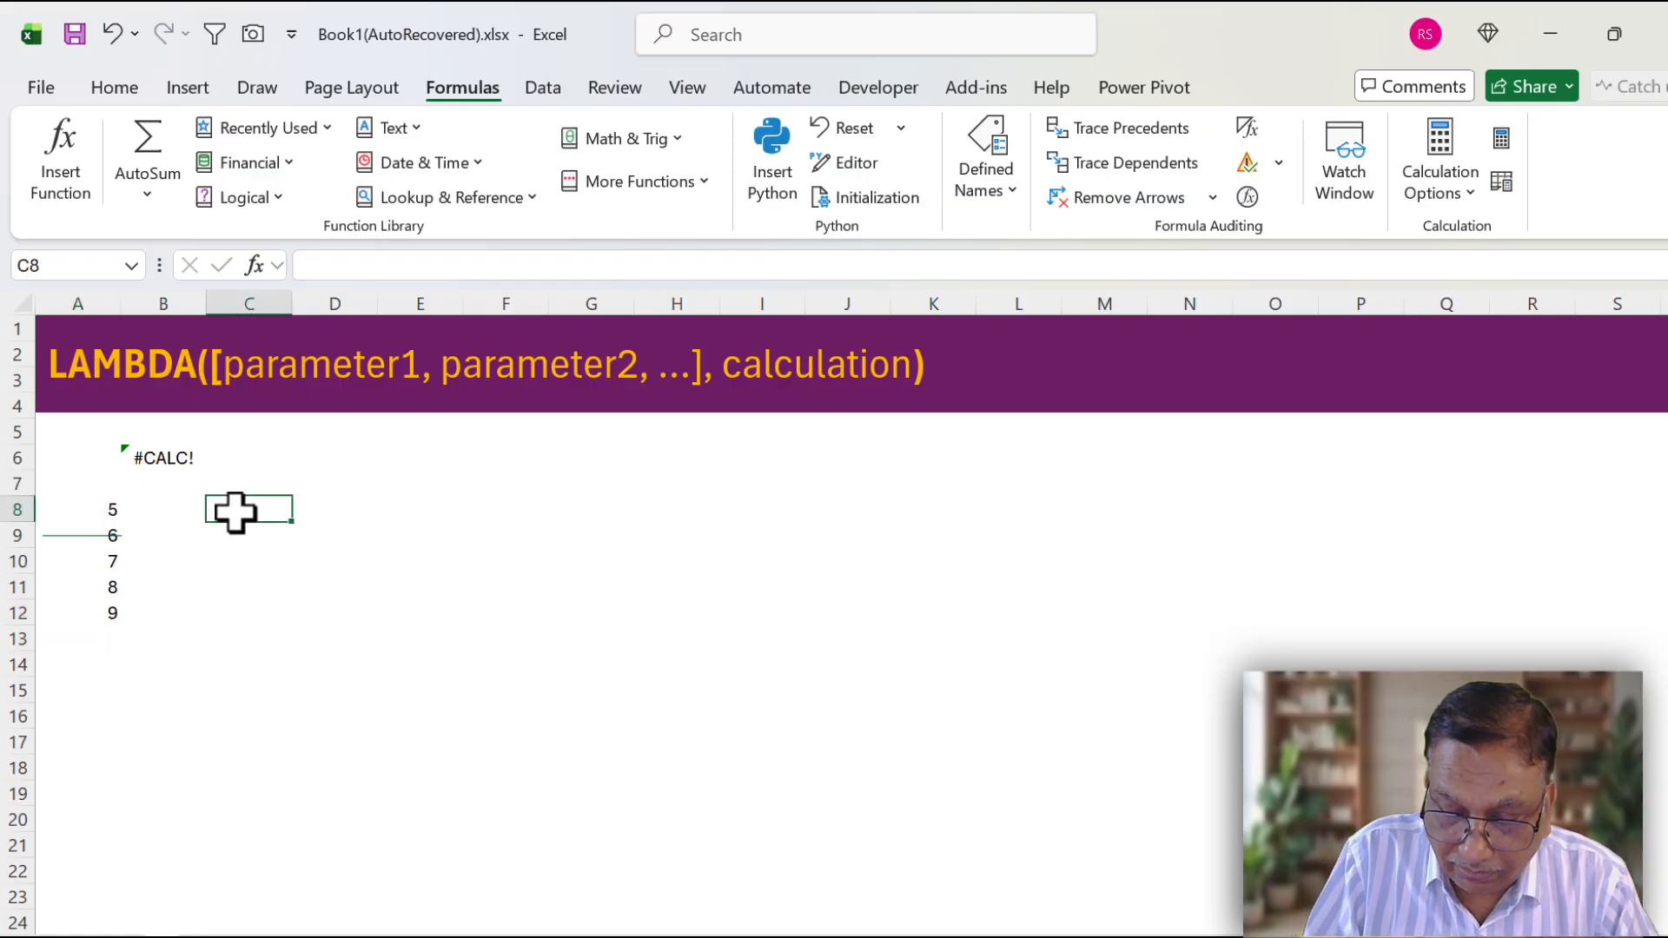
pyautogui.write('=s')
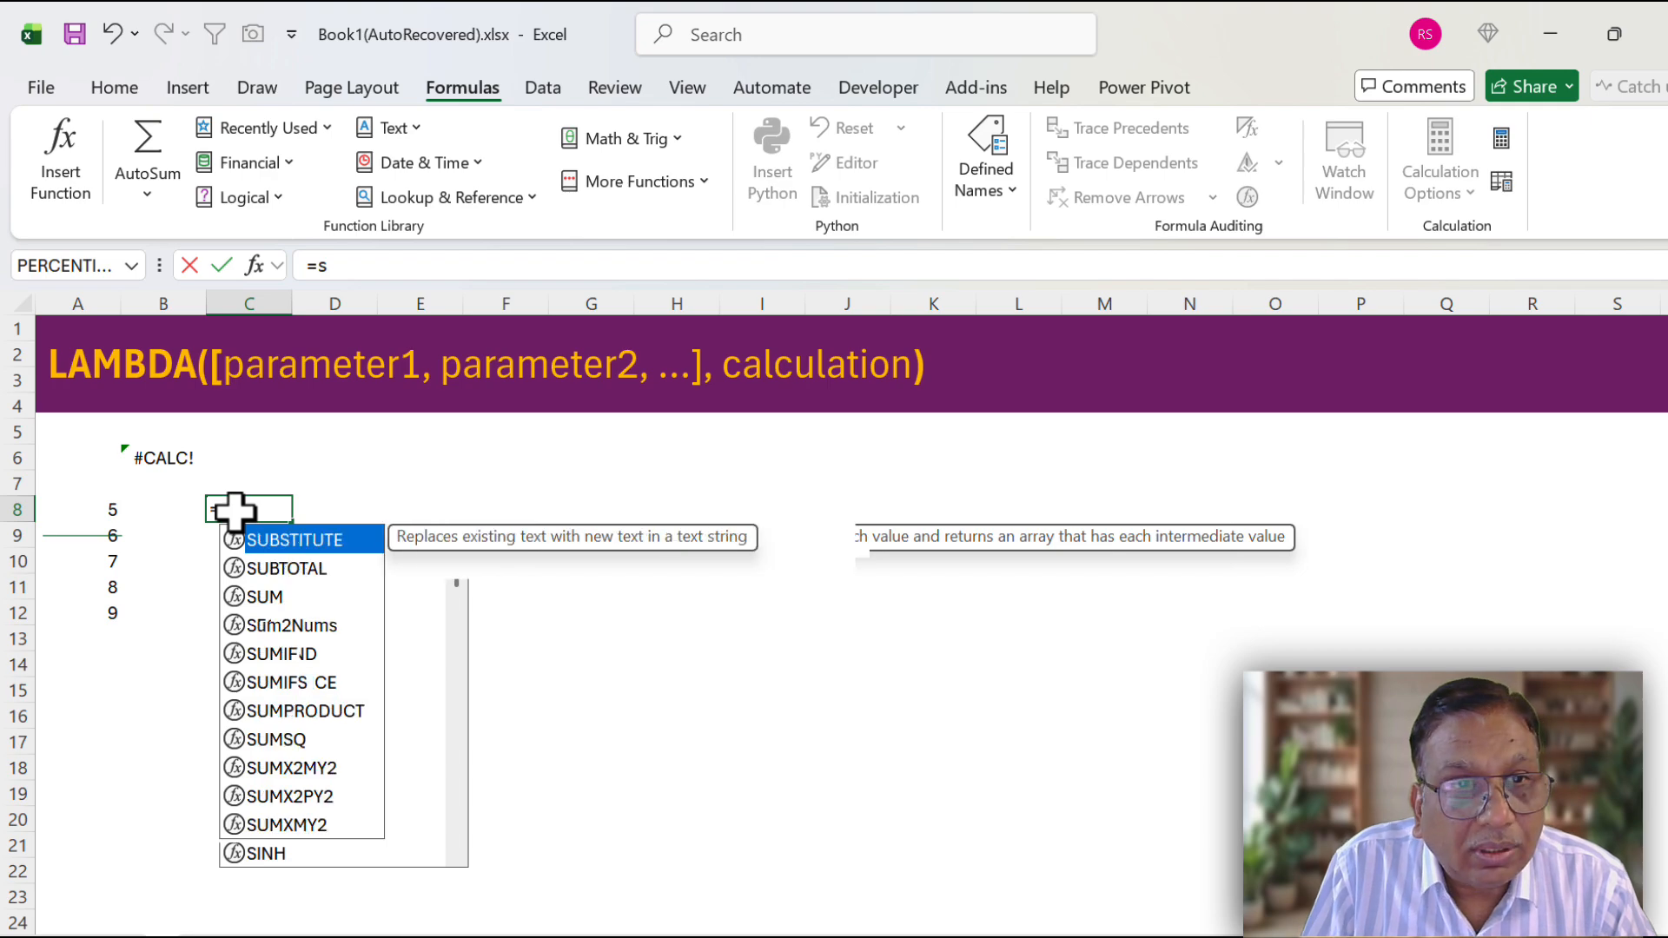
pyautogui.write('um')
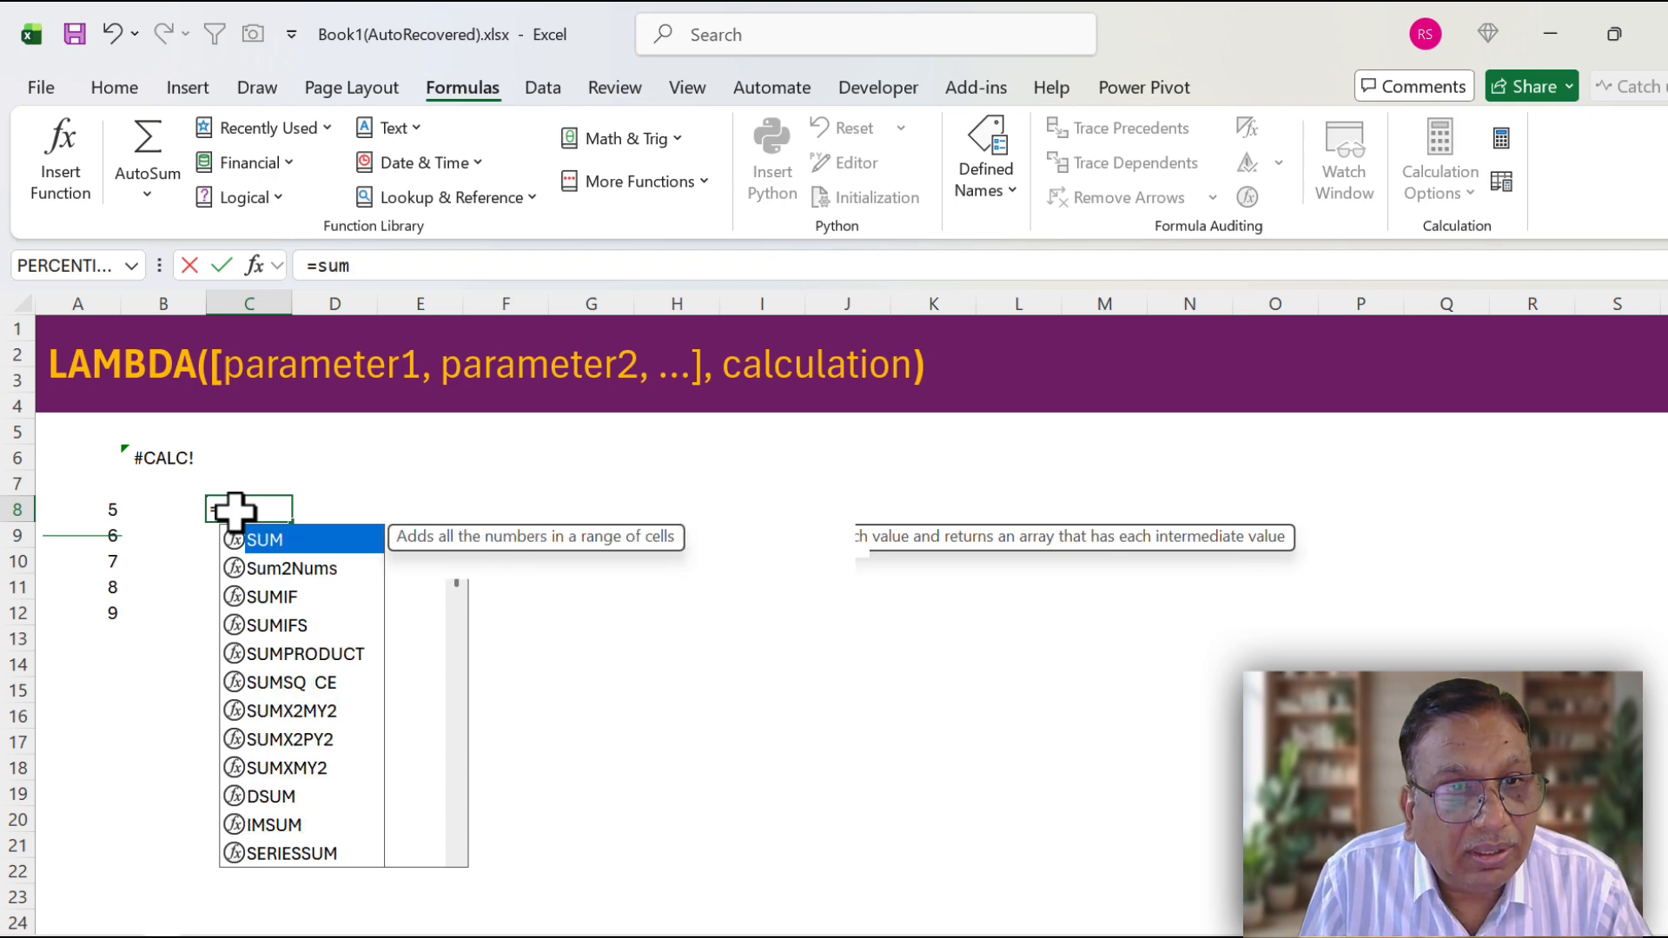
pyautogui.press('Down')
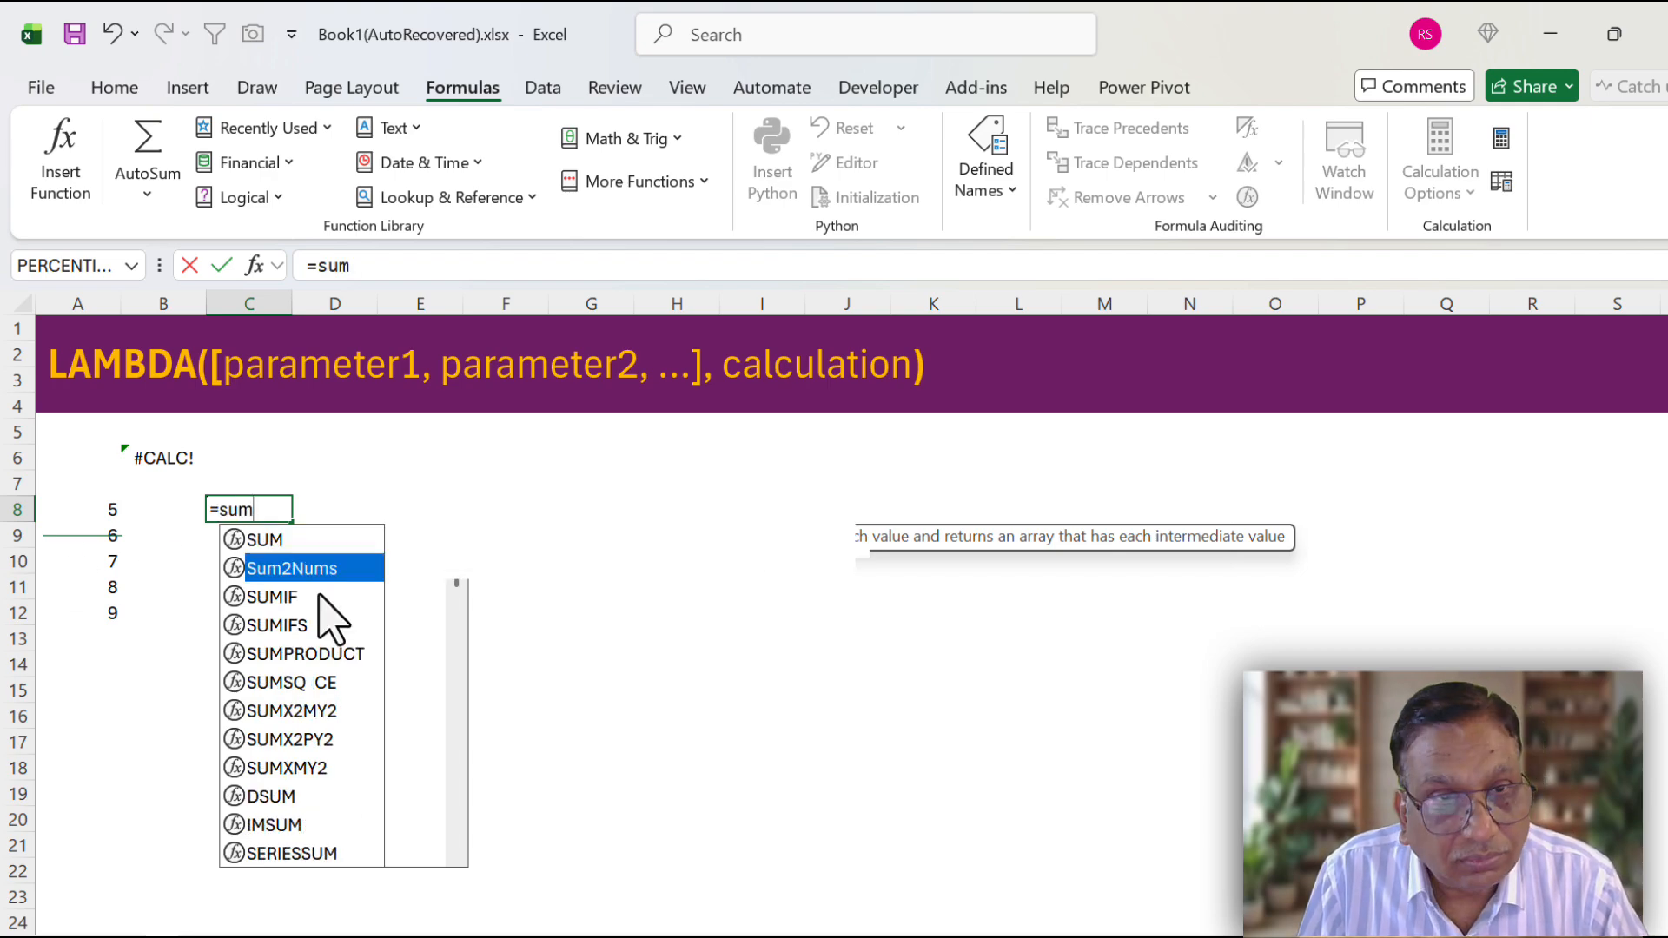
pyautogui.press('Tab')
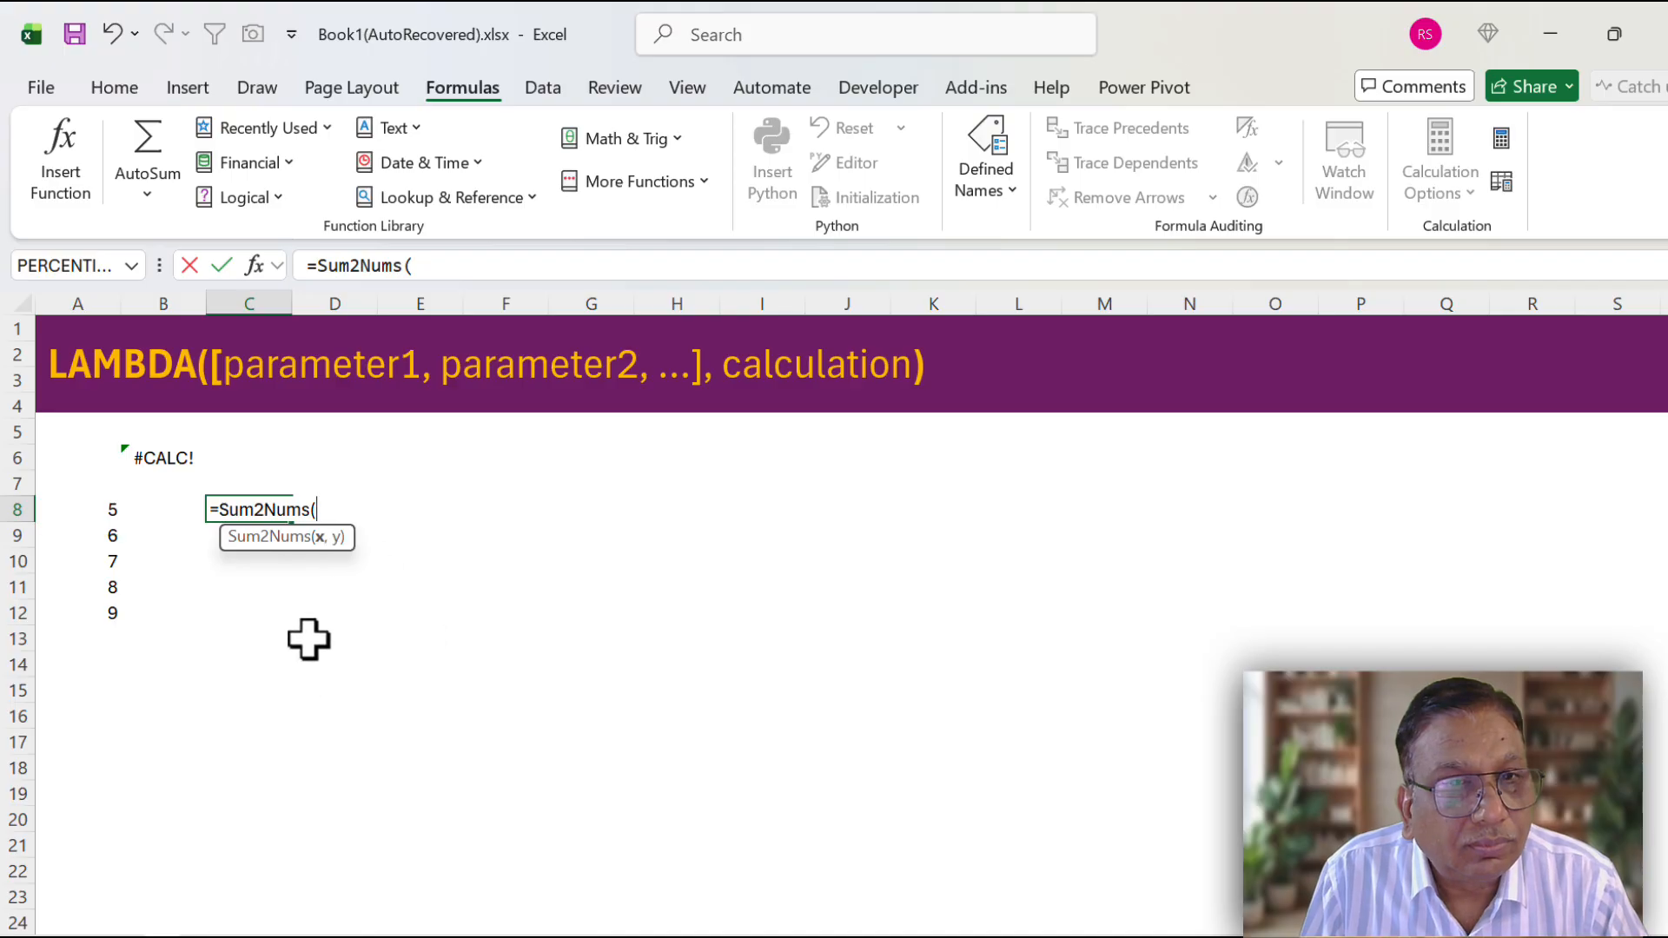
pyautogui.click(105, 509)
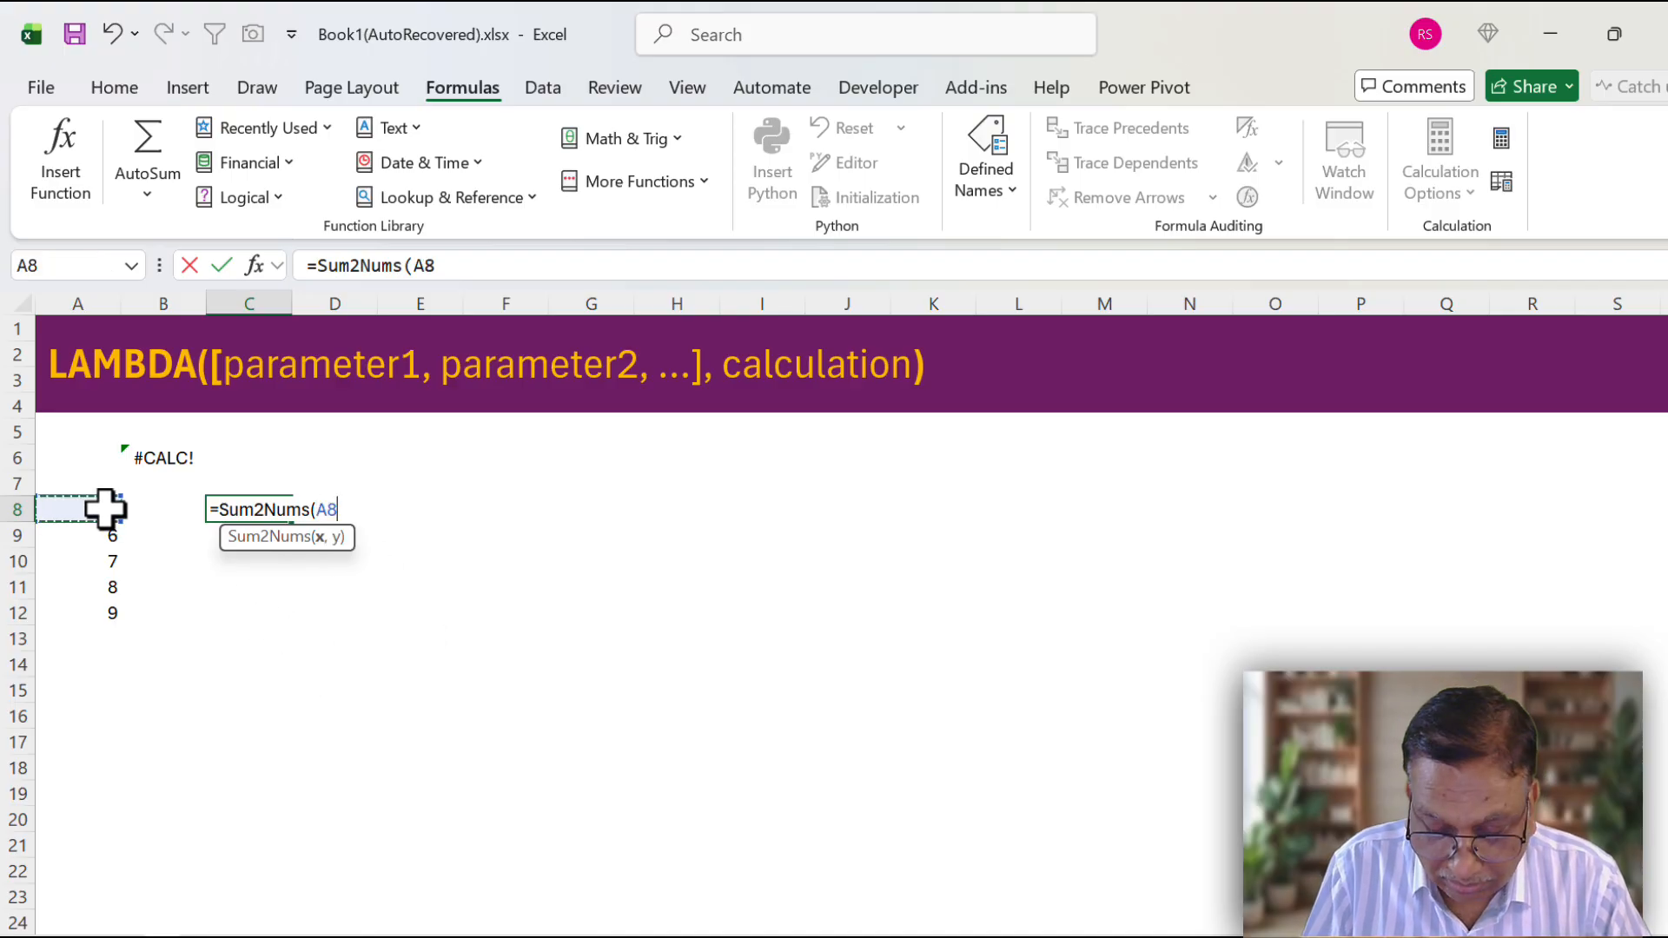
pyautogui.write(',')
pyautogui.click(104, 610)
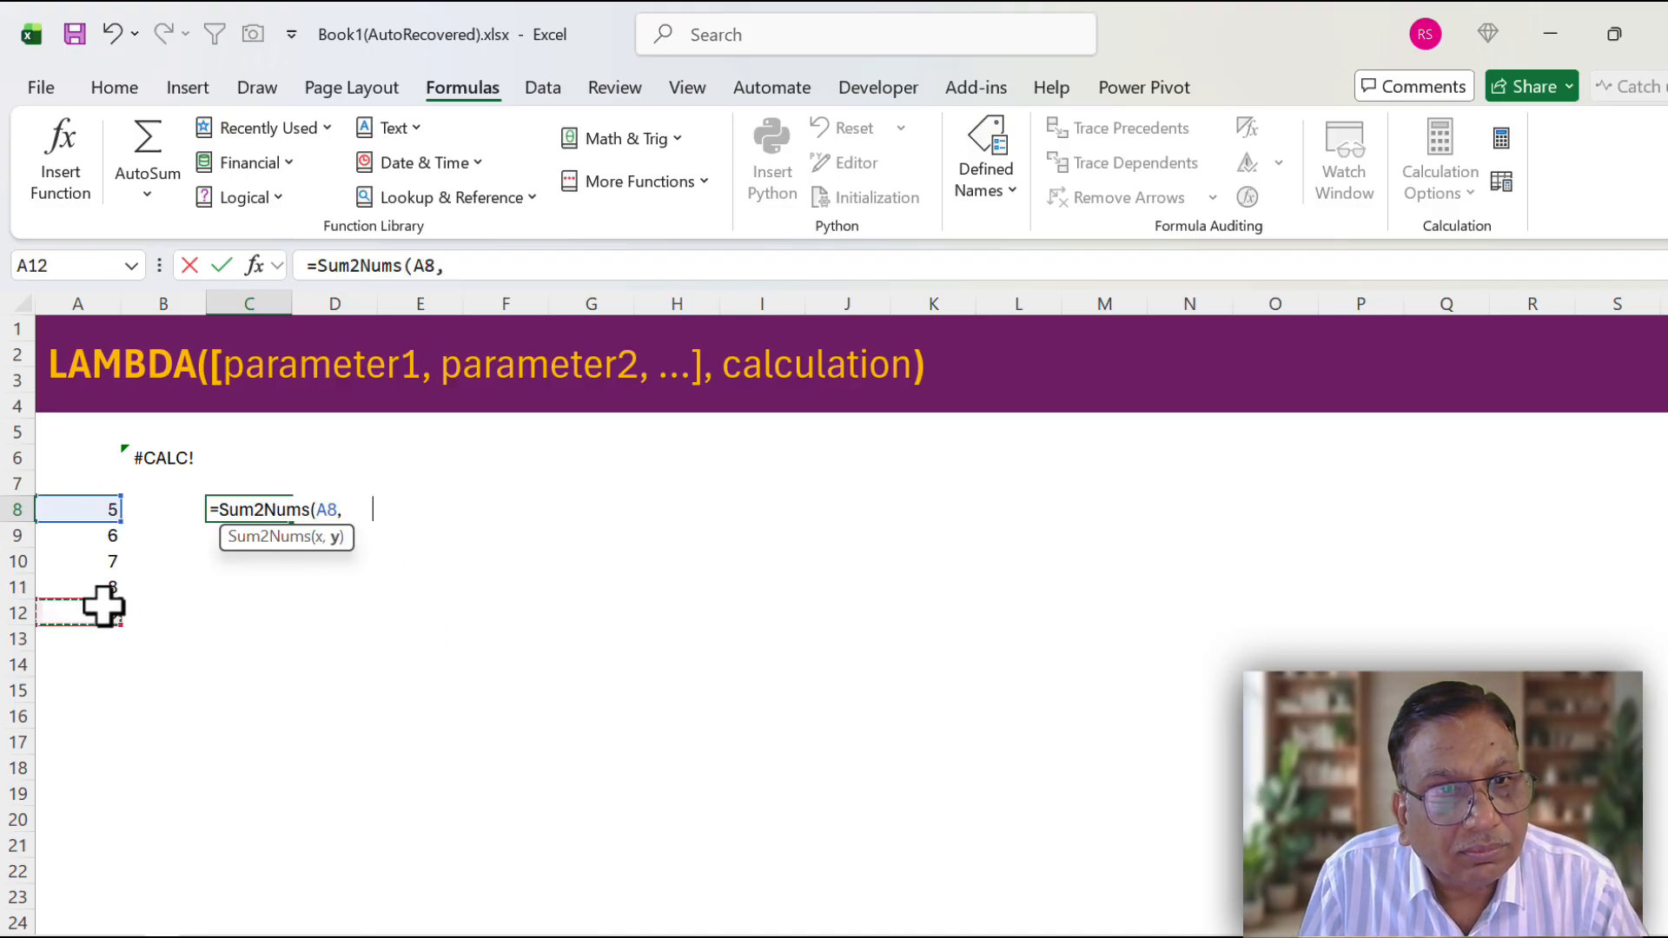
pyautogui.press('Return')
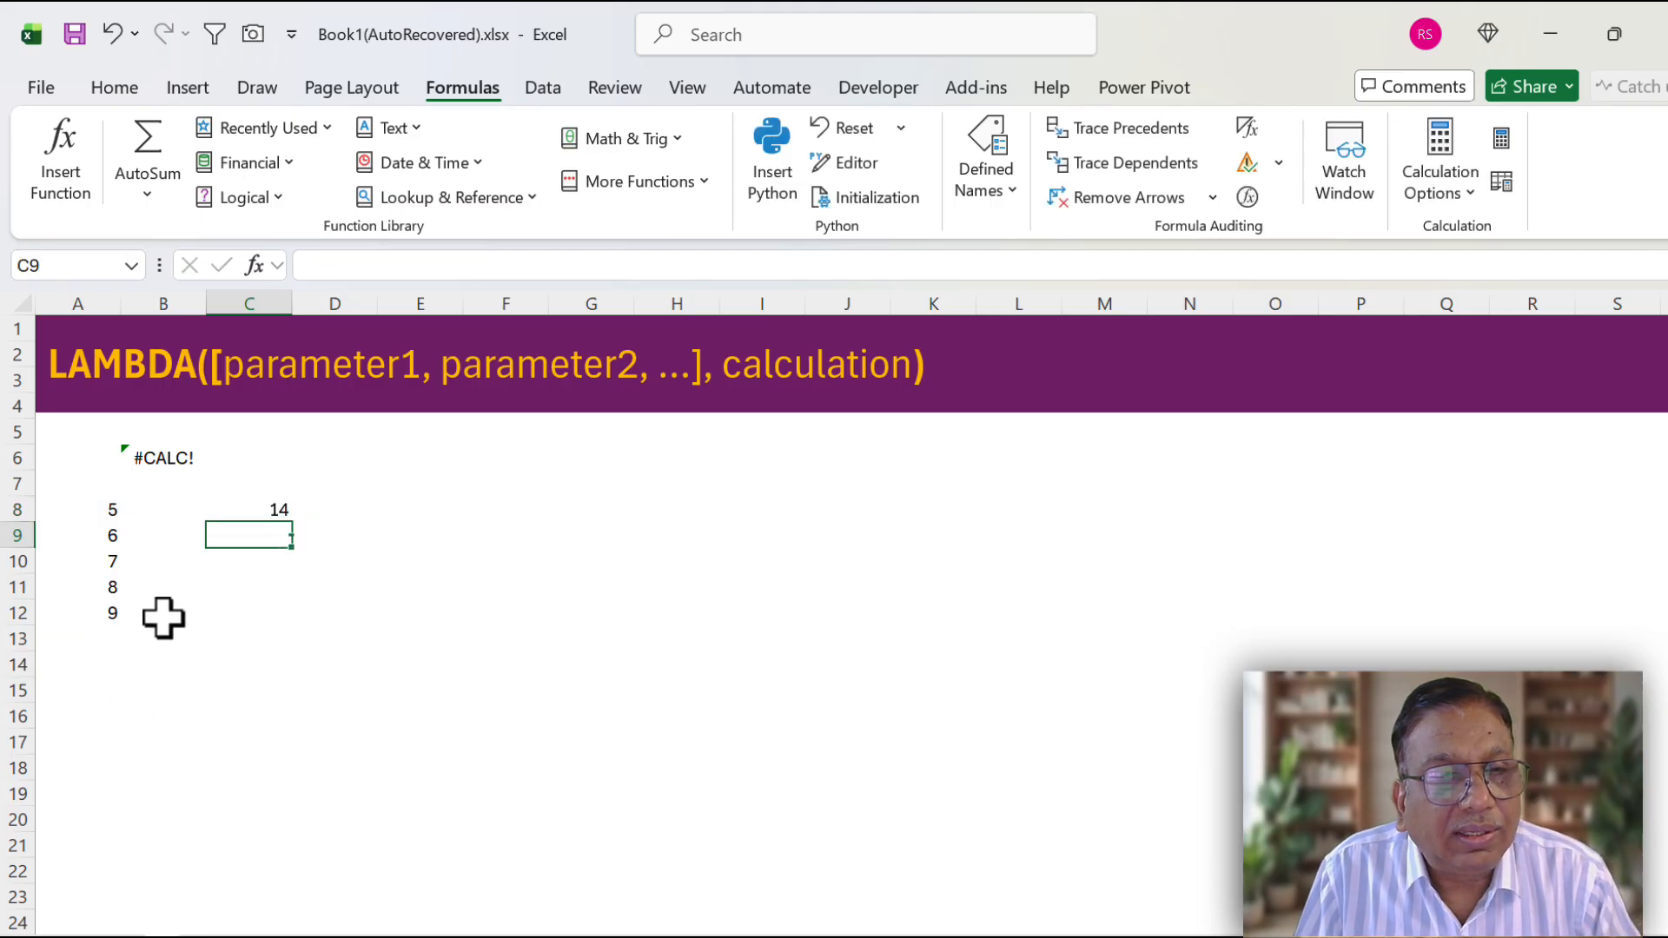
pyautogui.click(254, 508)
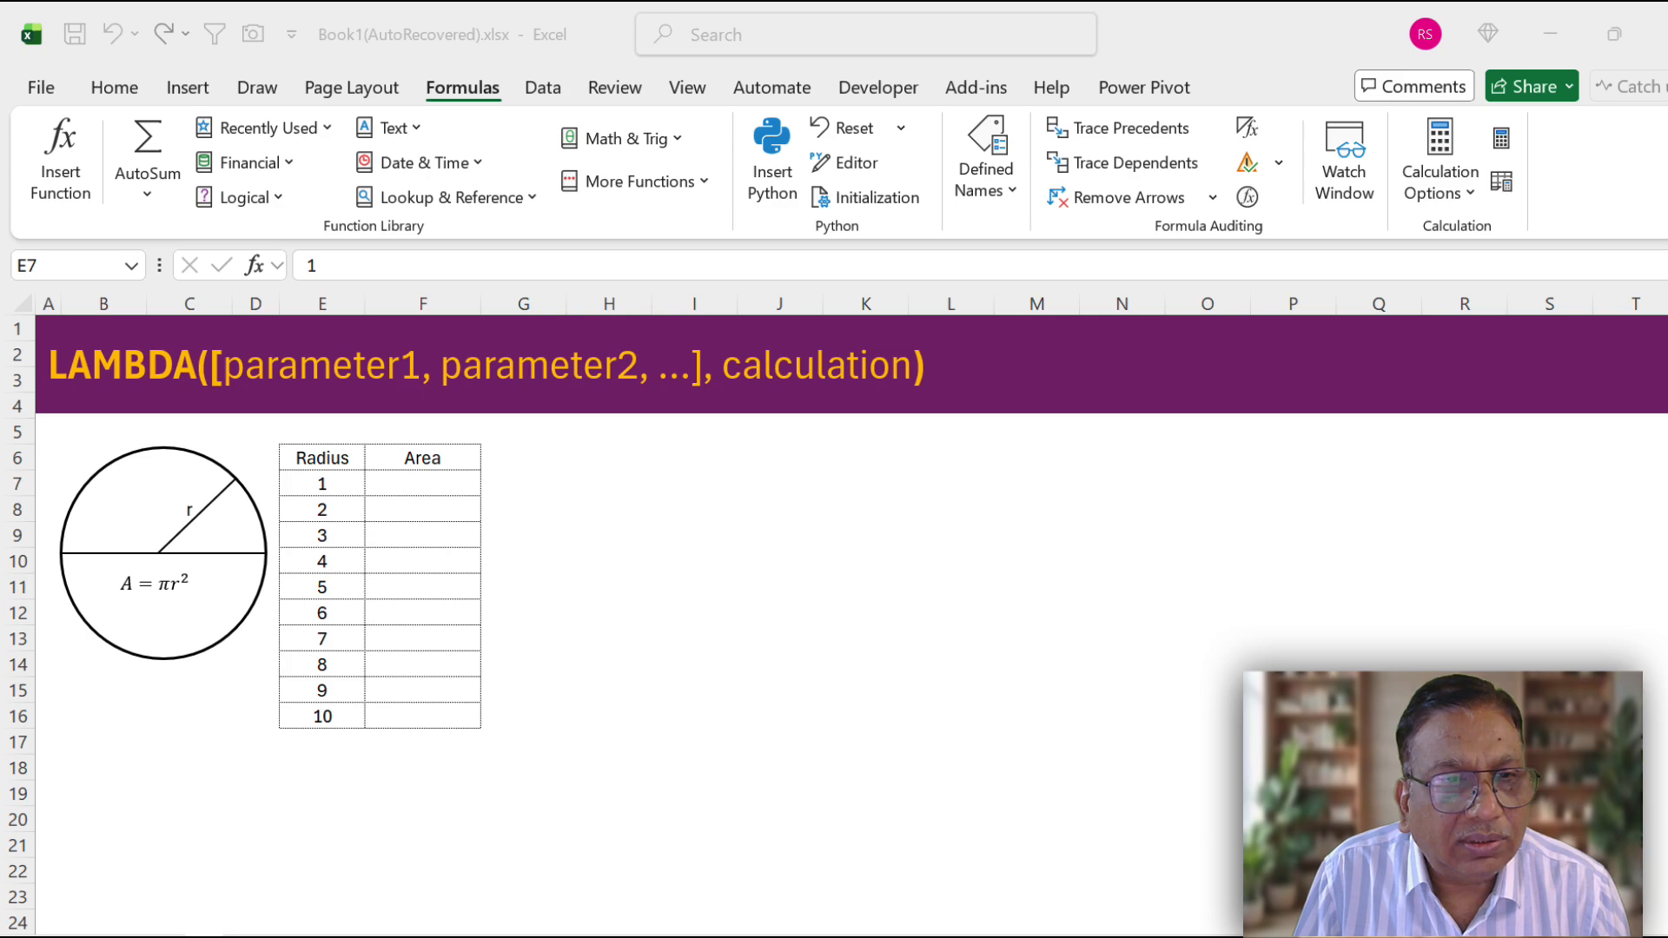
# Calculate the circle's area in F7 with =PI()*E7^2 and fill the formula down the Area column to F16.
pyautogui.click(321, 482)
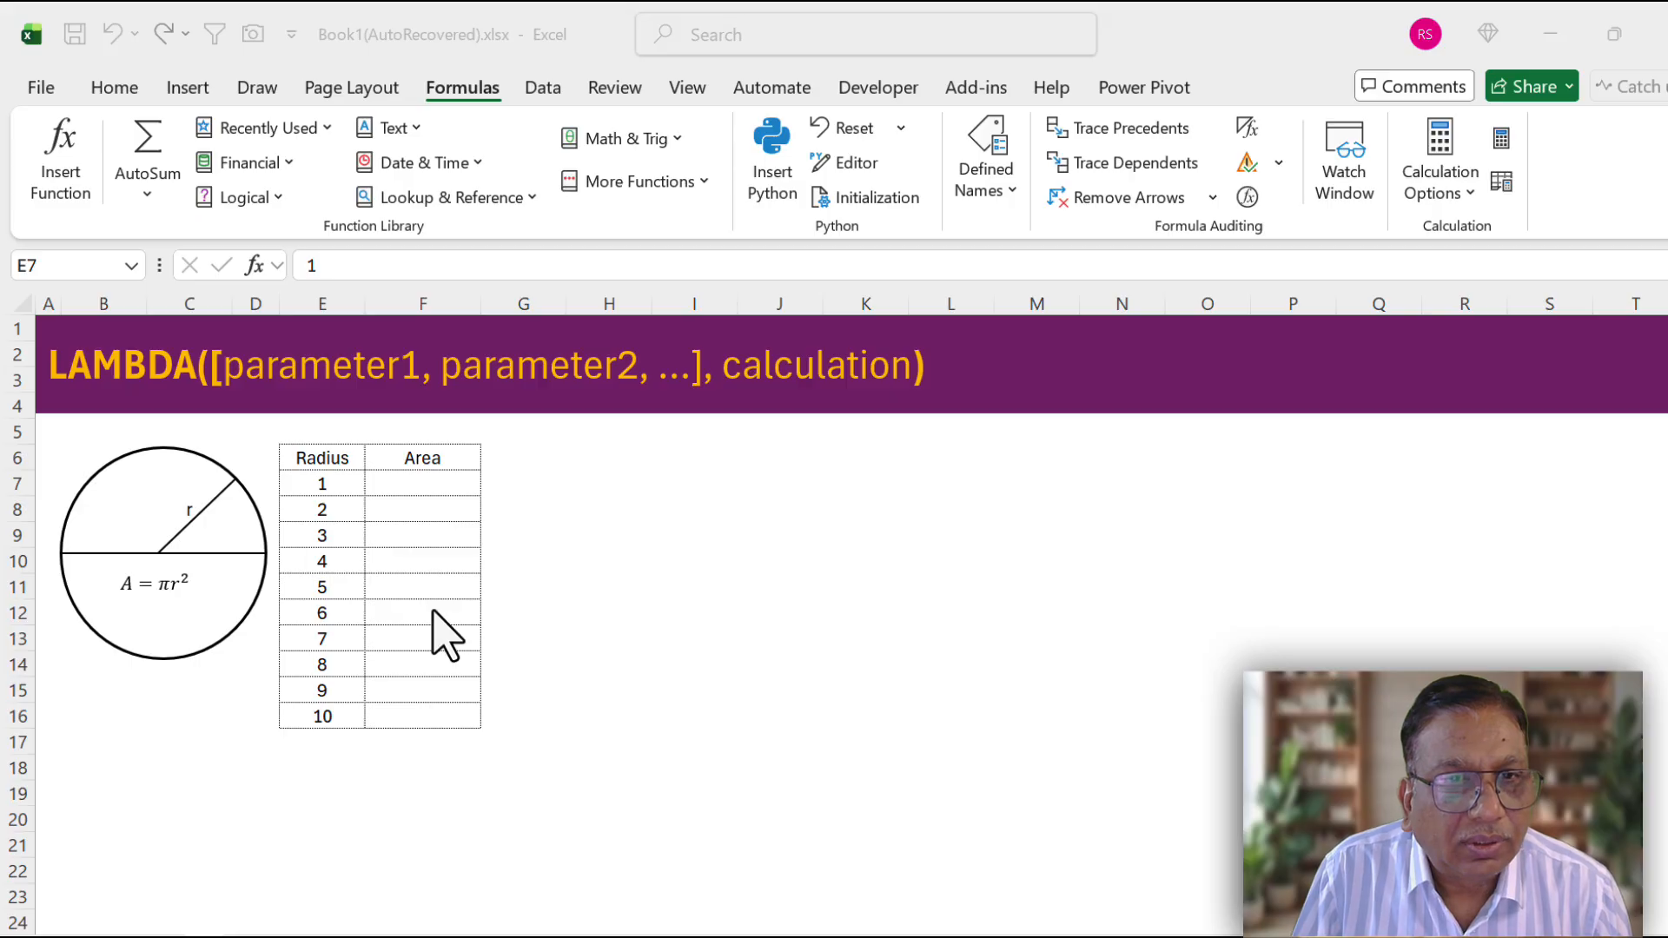
pyautogui.click(411, 483)
pyautogui.write('=')
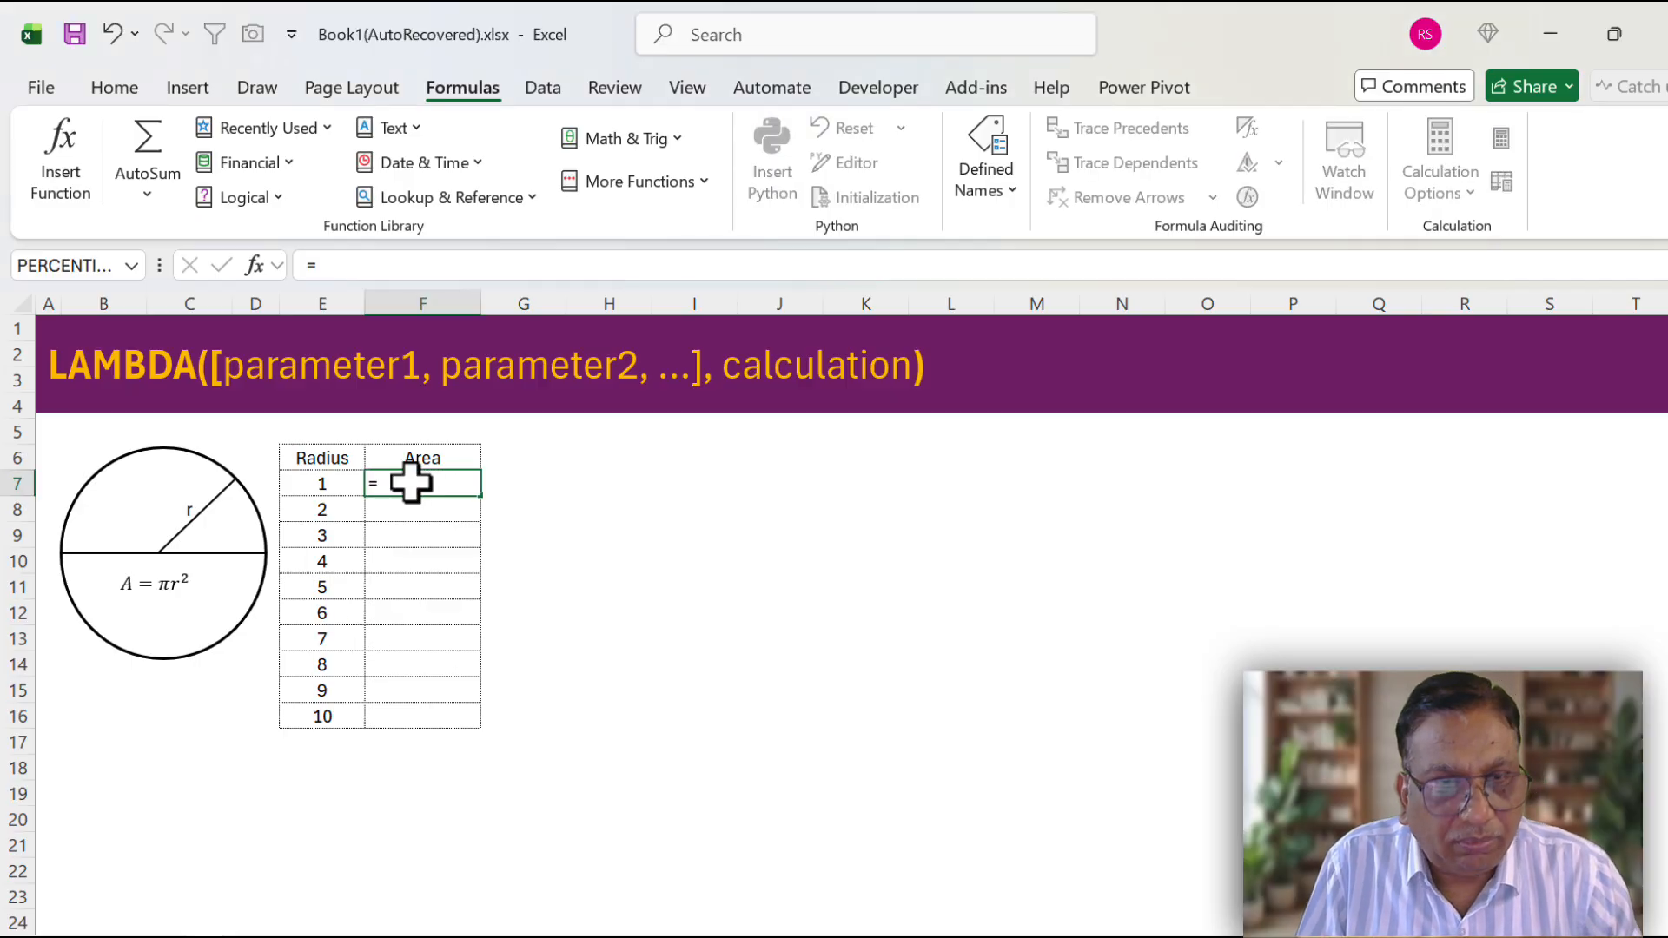
pyautogui.write('pi')
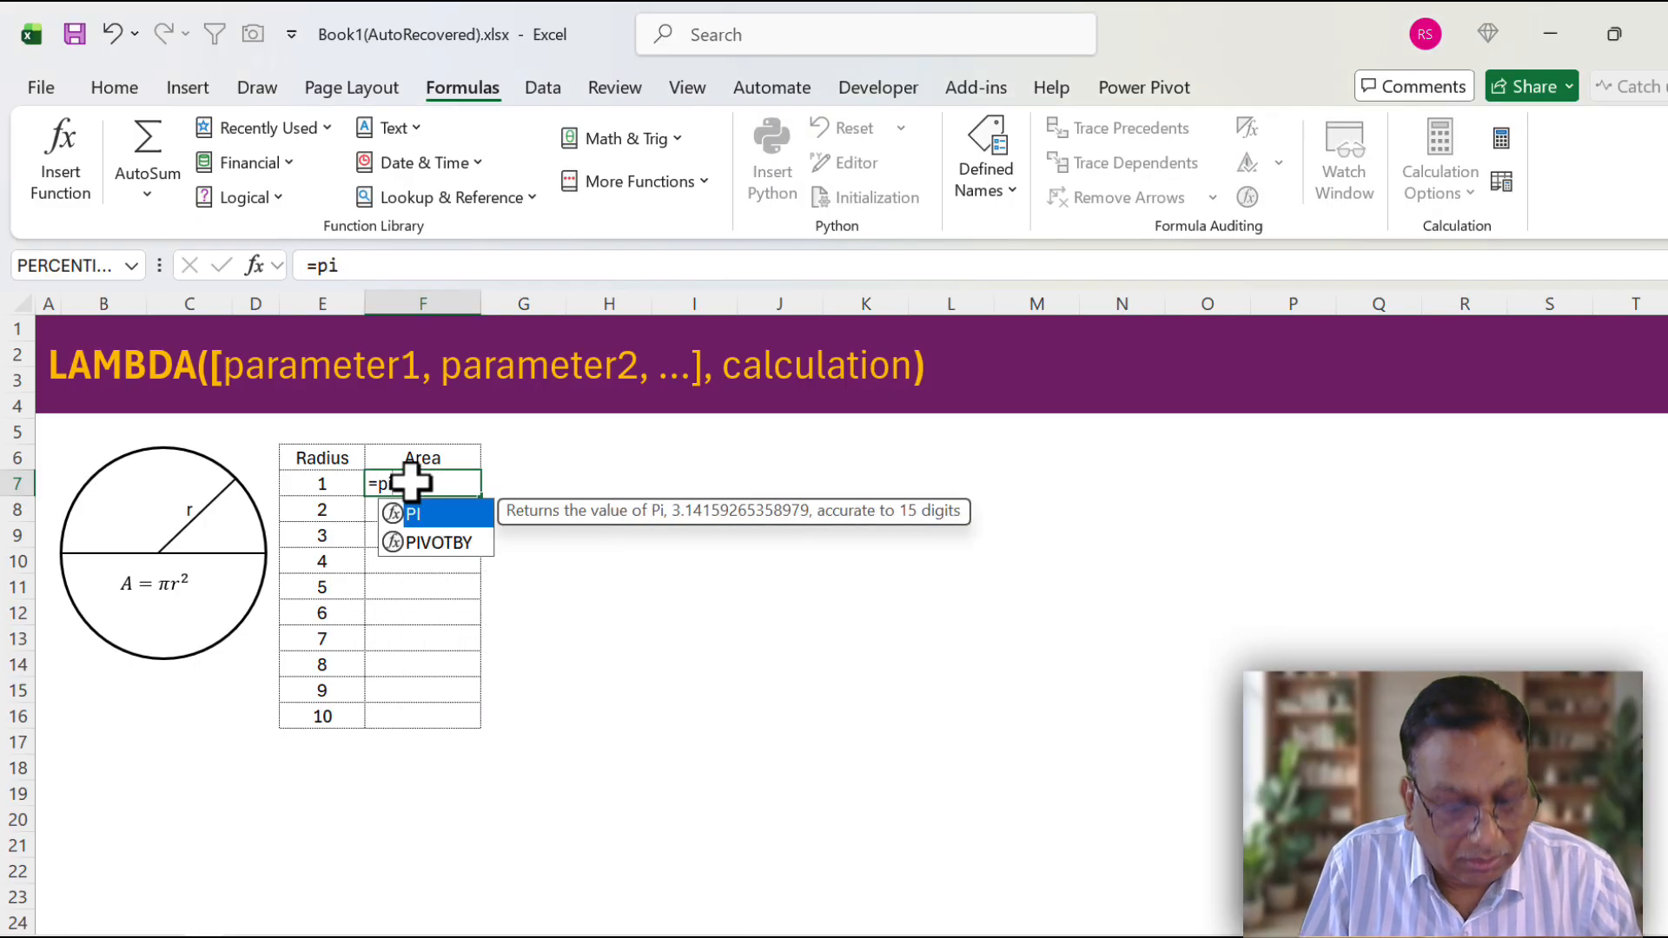
pyautogui.press('Tab')
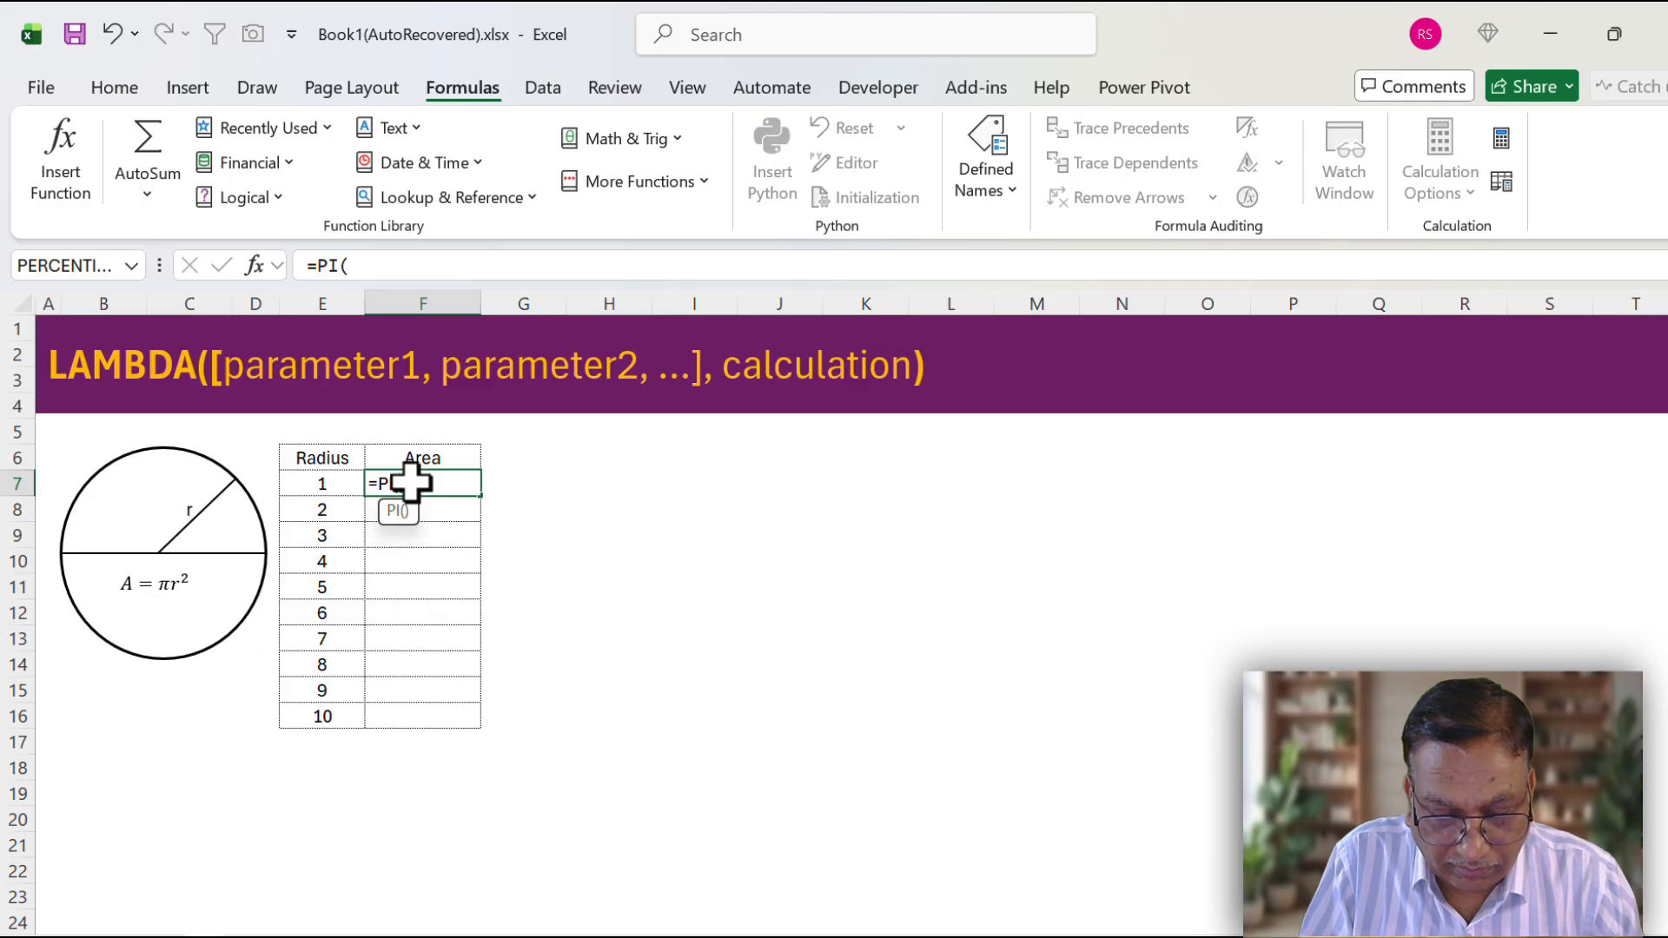
pyautogui.write(')')
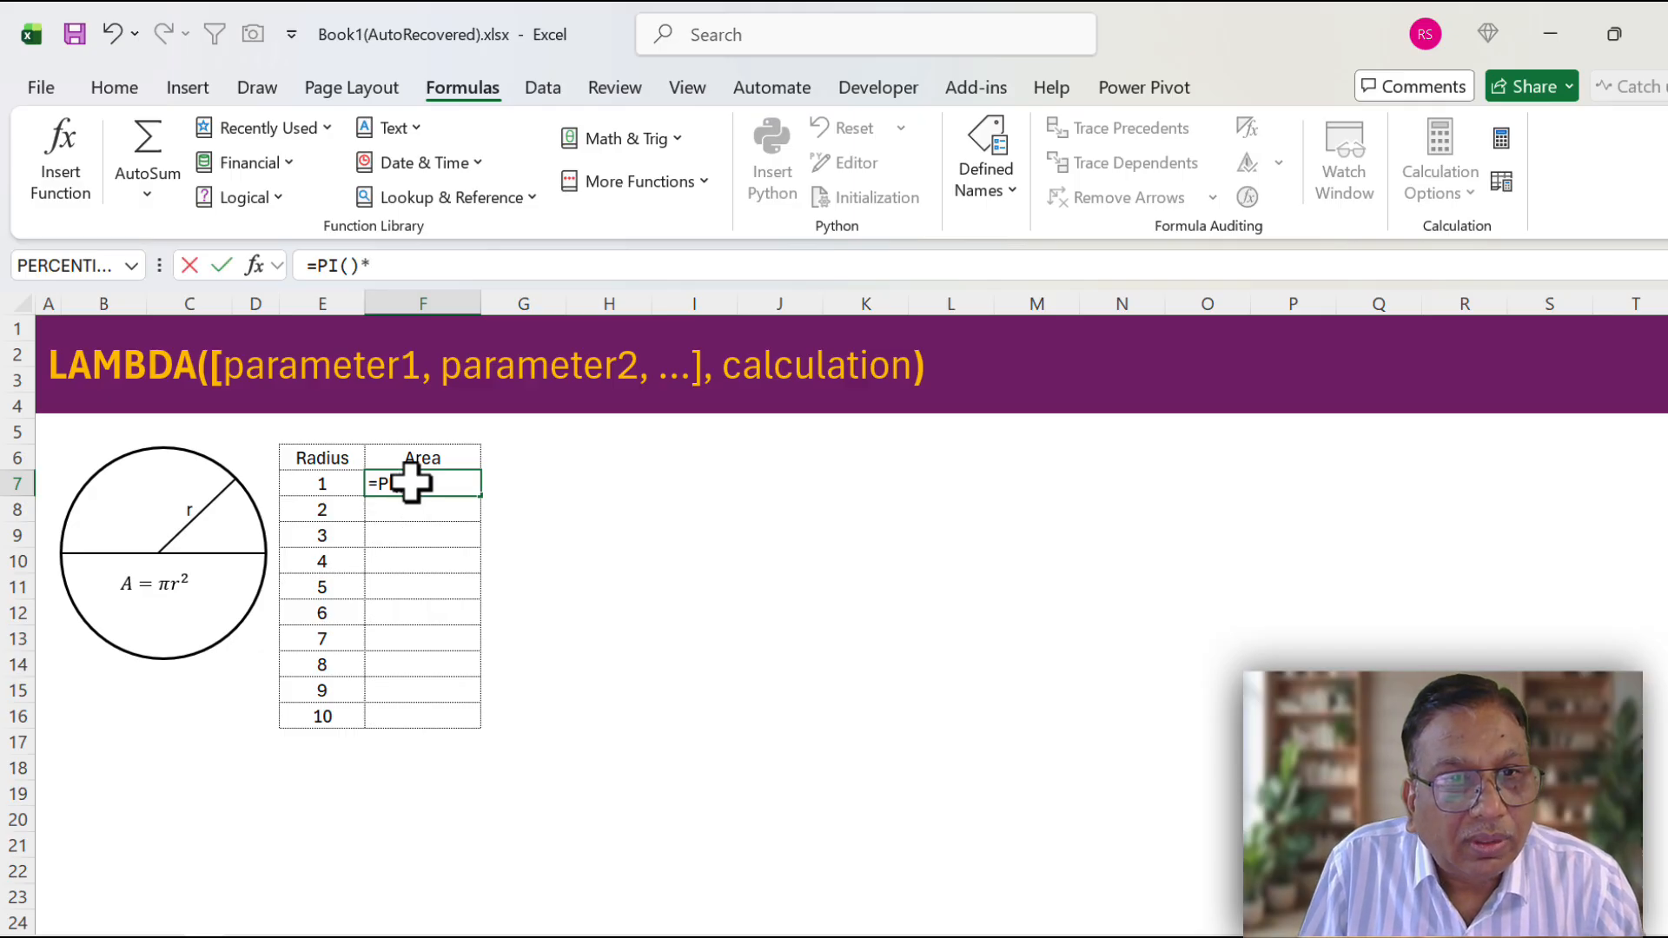
pyautogui.write('*')
pyautogui.click(323, 484)
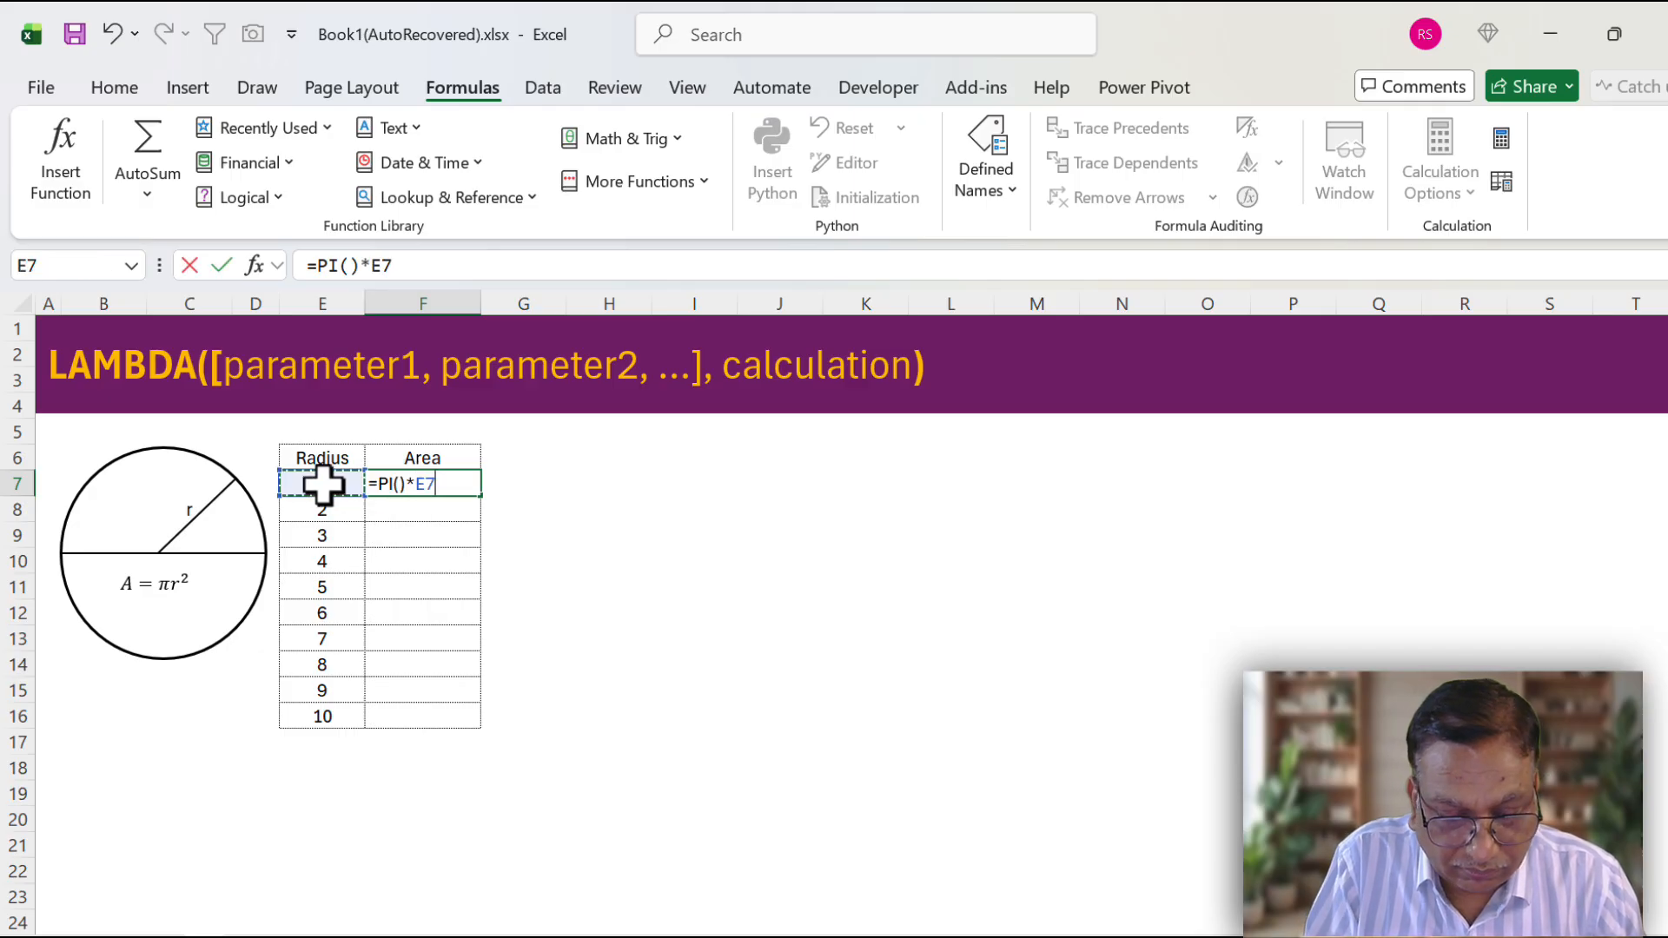
pyautogui.write('^2')
pyautogui.press('Return')
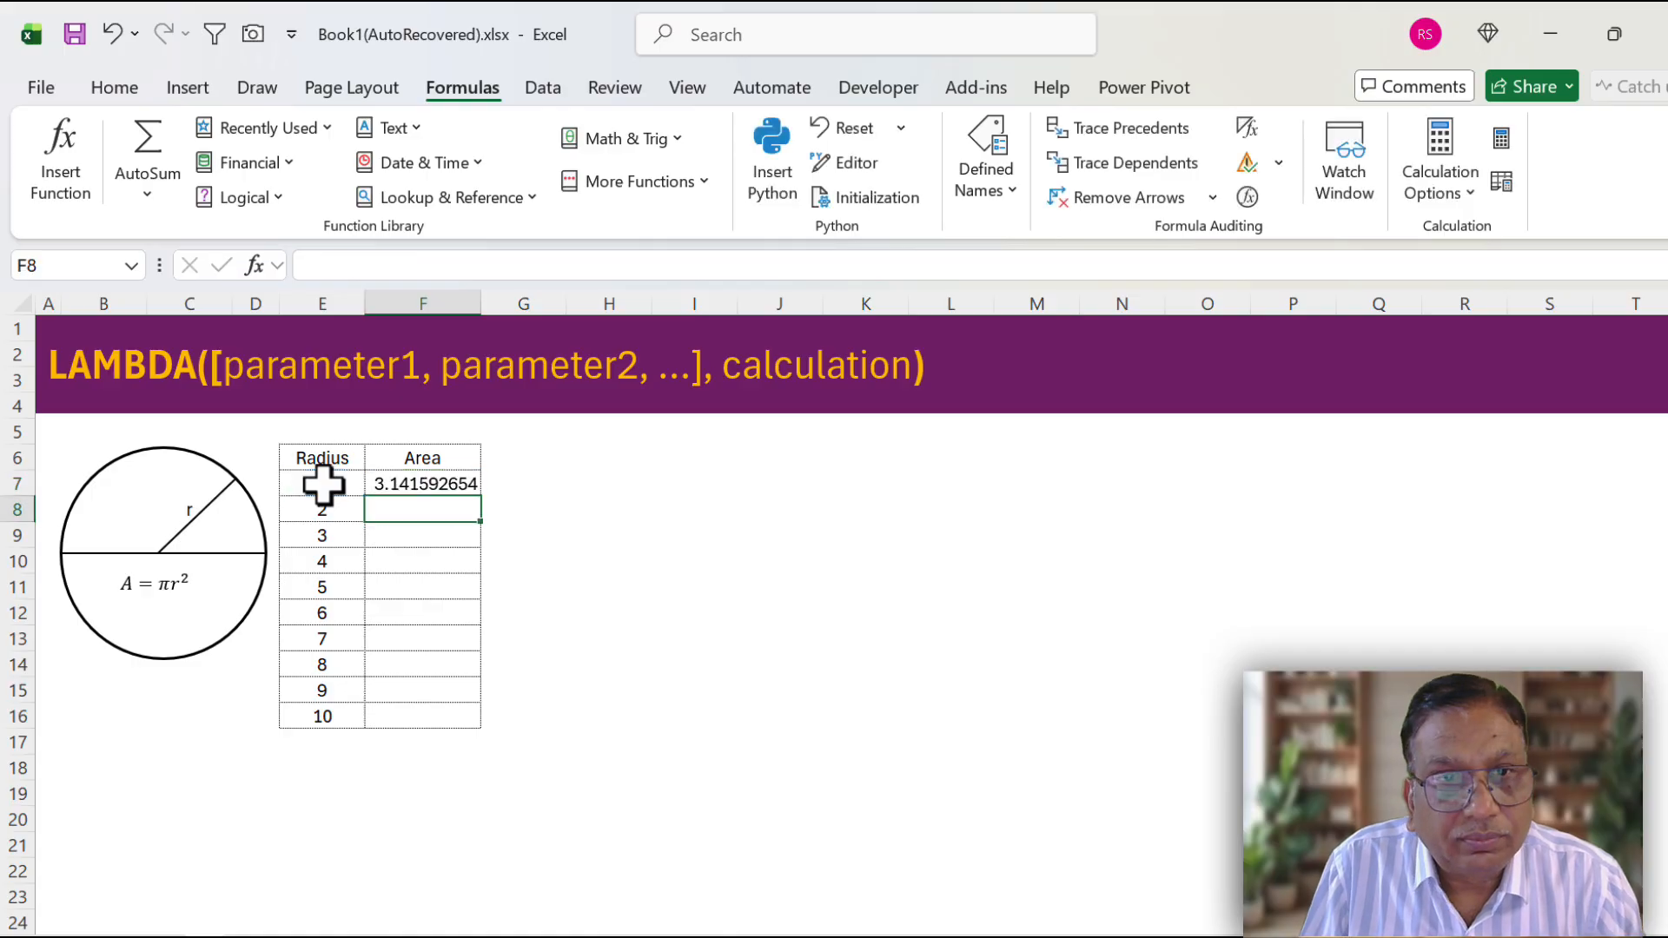
pyautogui.click(451, 487)
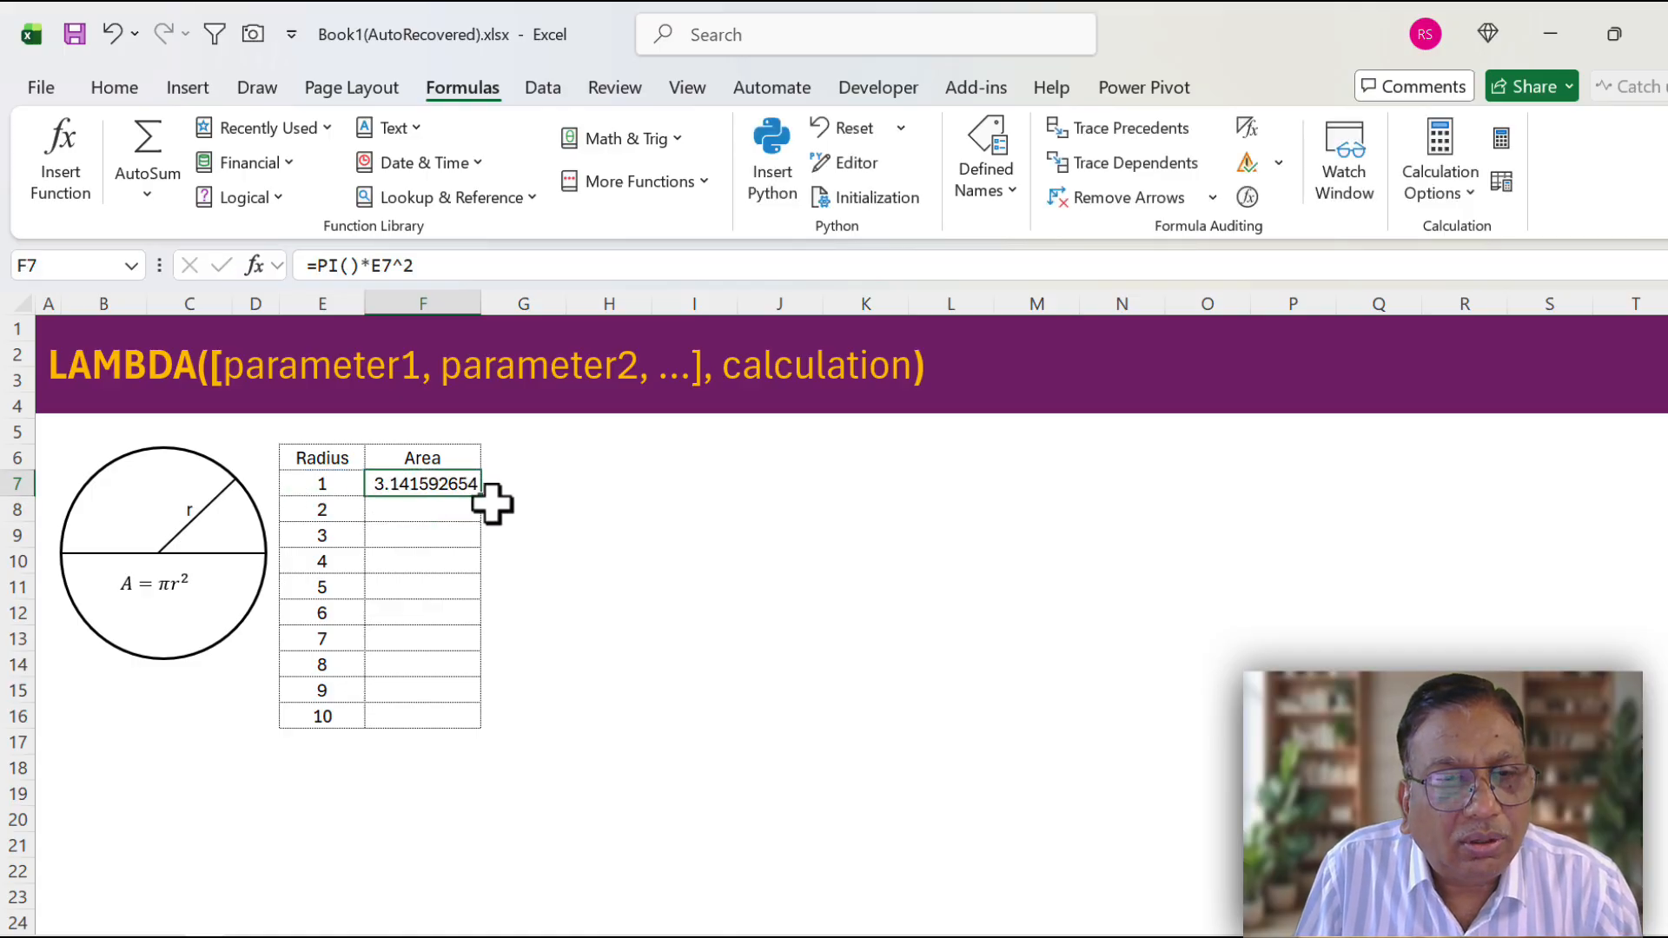
pyautogui.doubleClick(482, 497)
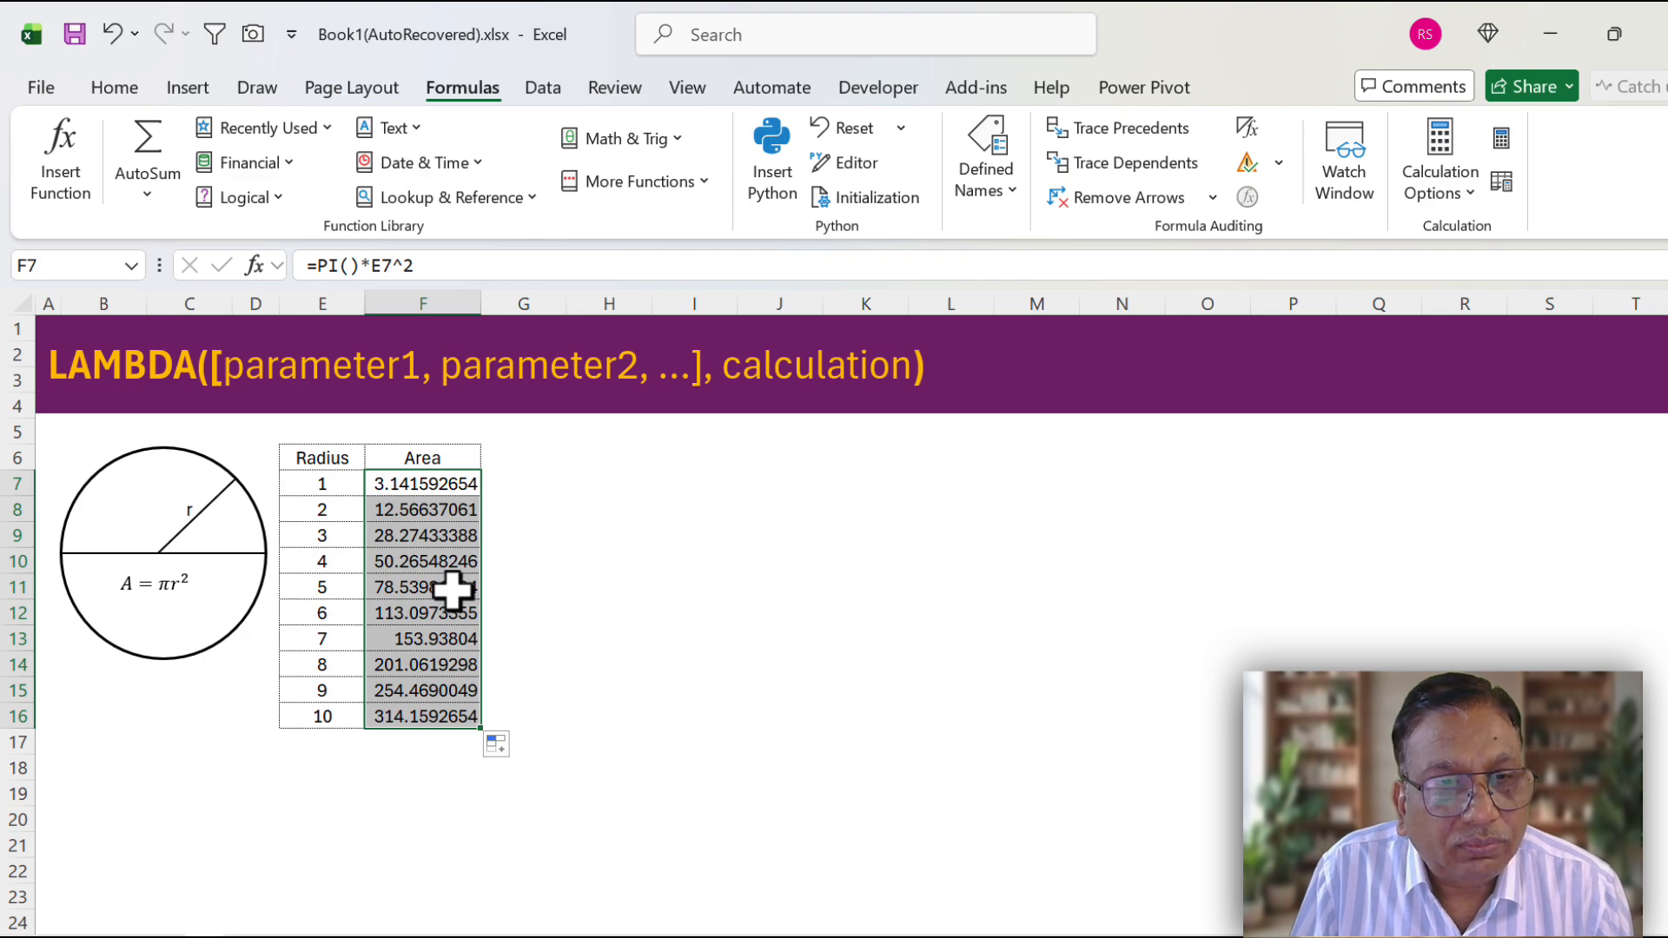
# Begin a LAMBDA formula in G7 with the parameter r and a calculation multiplying Pi() by a power of r.
pyautogui.click(521, 484)
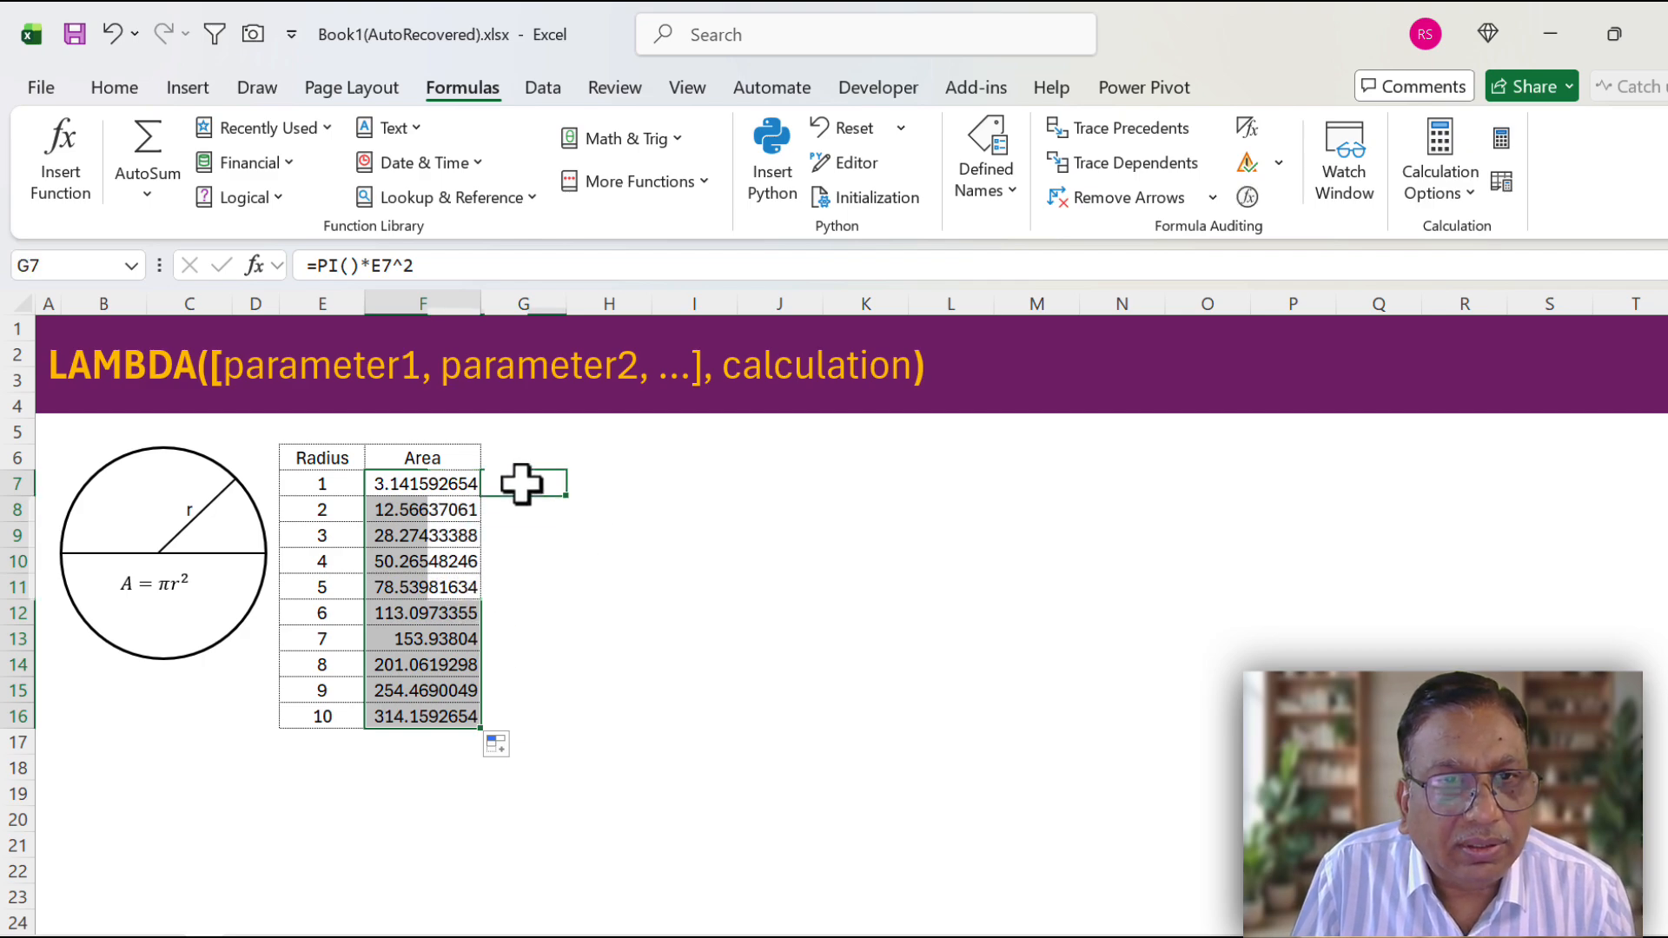
pyautogui.write('=')
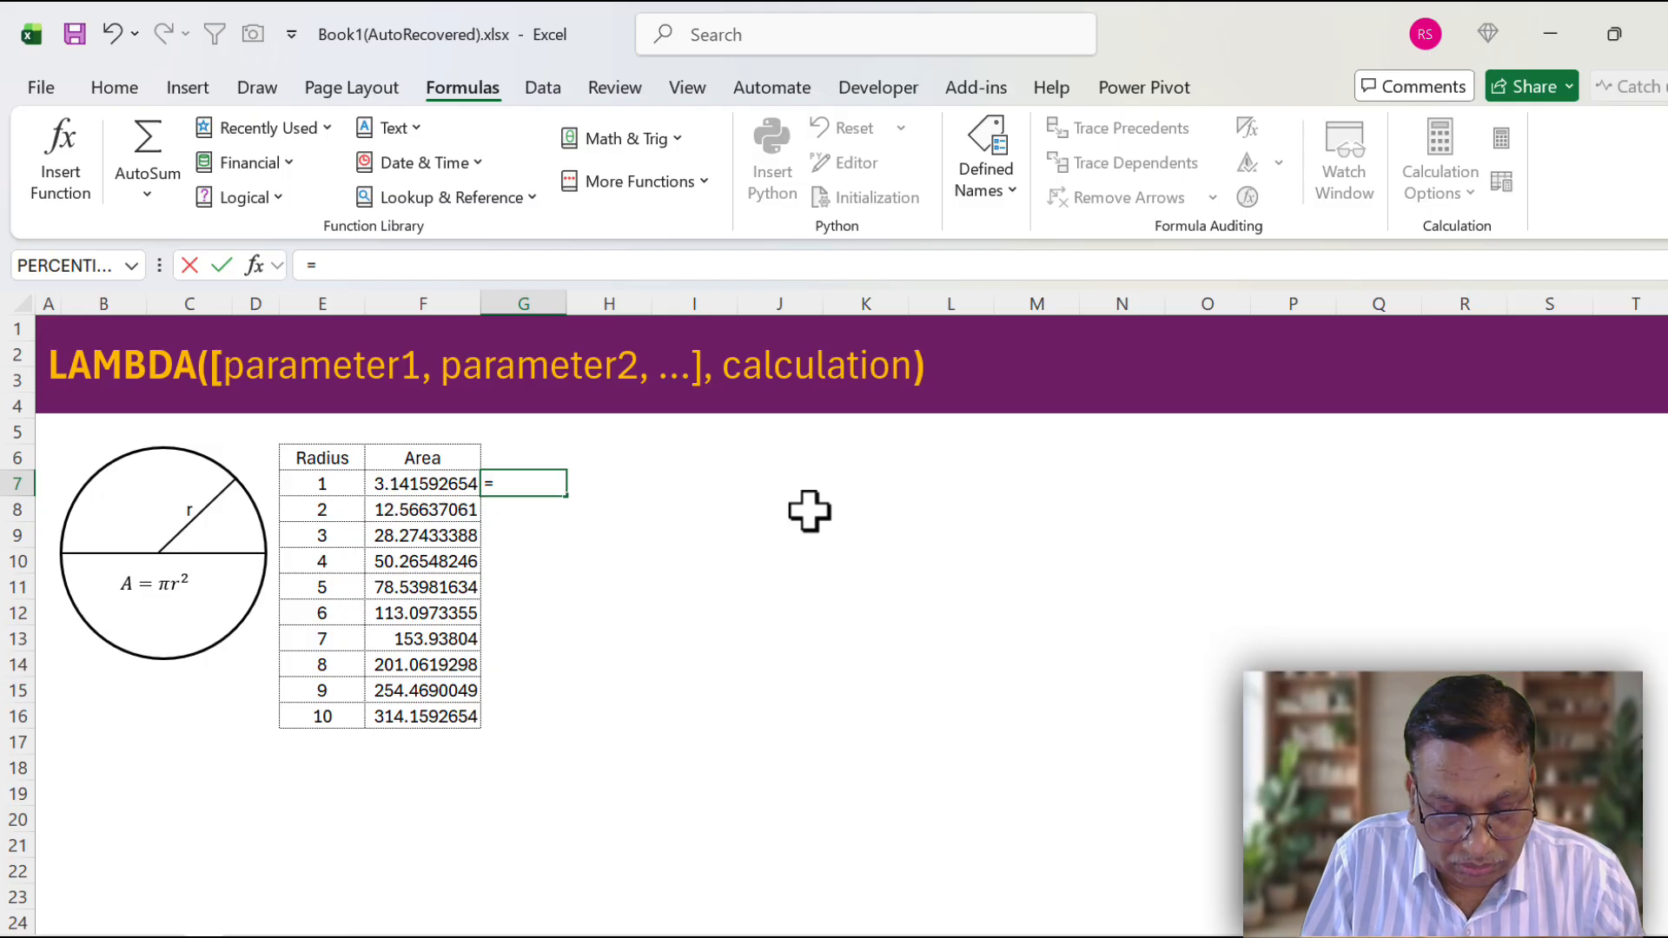
pyautogui.write('lam')
pyautogui.press('Tab')
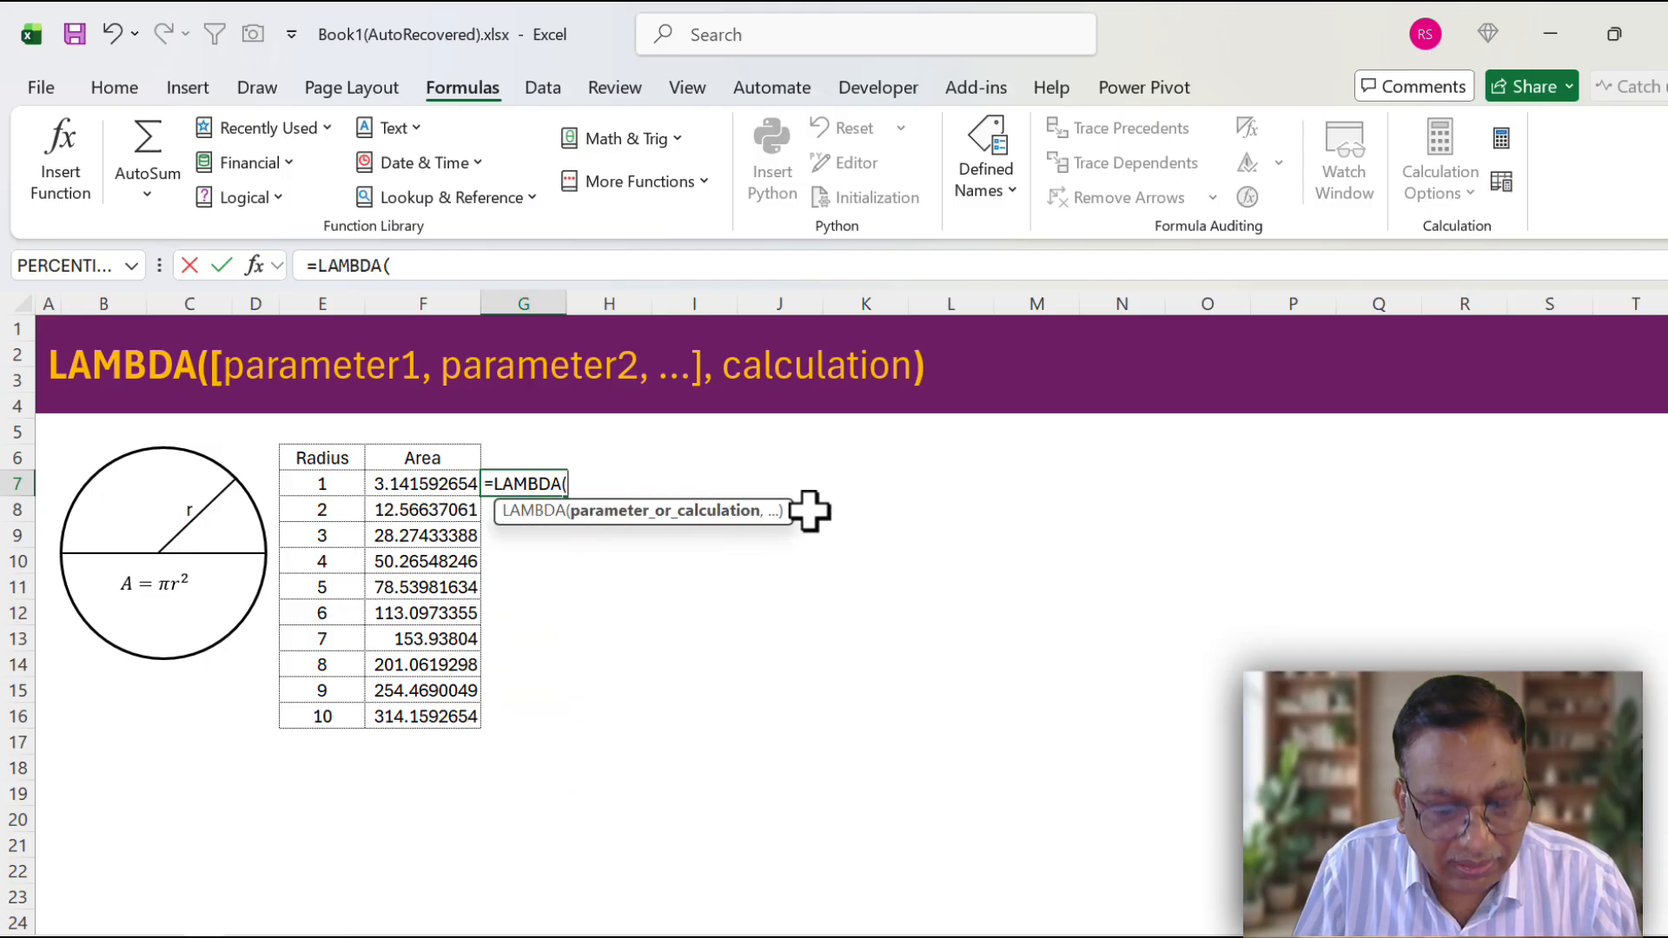
pyautogui.write('r')
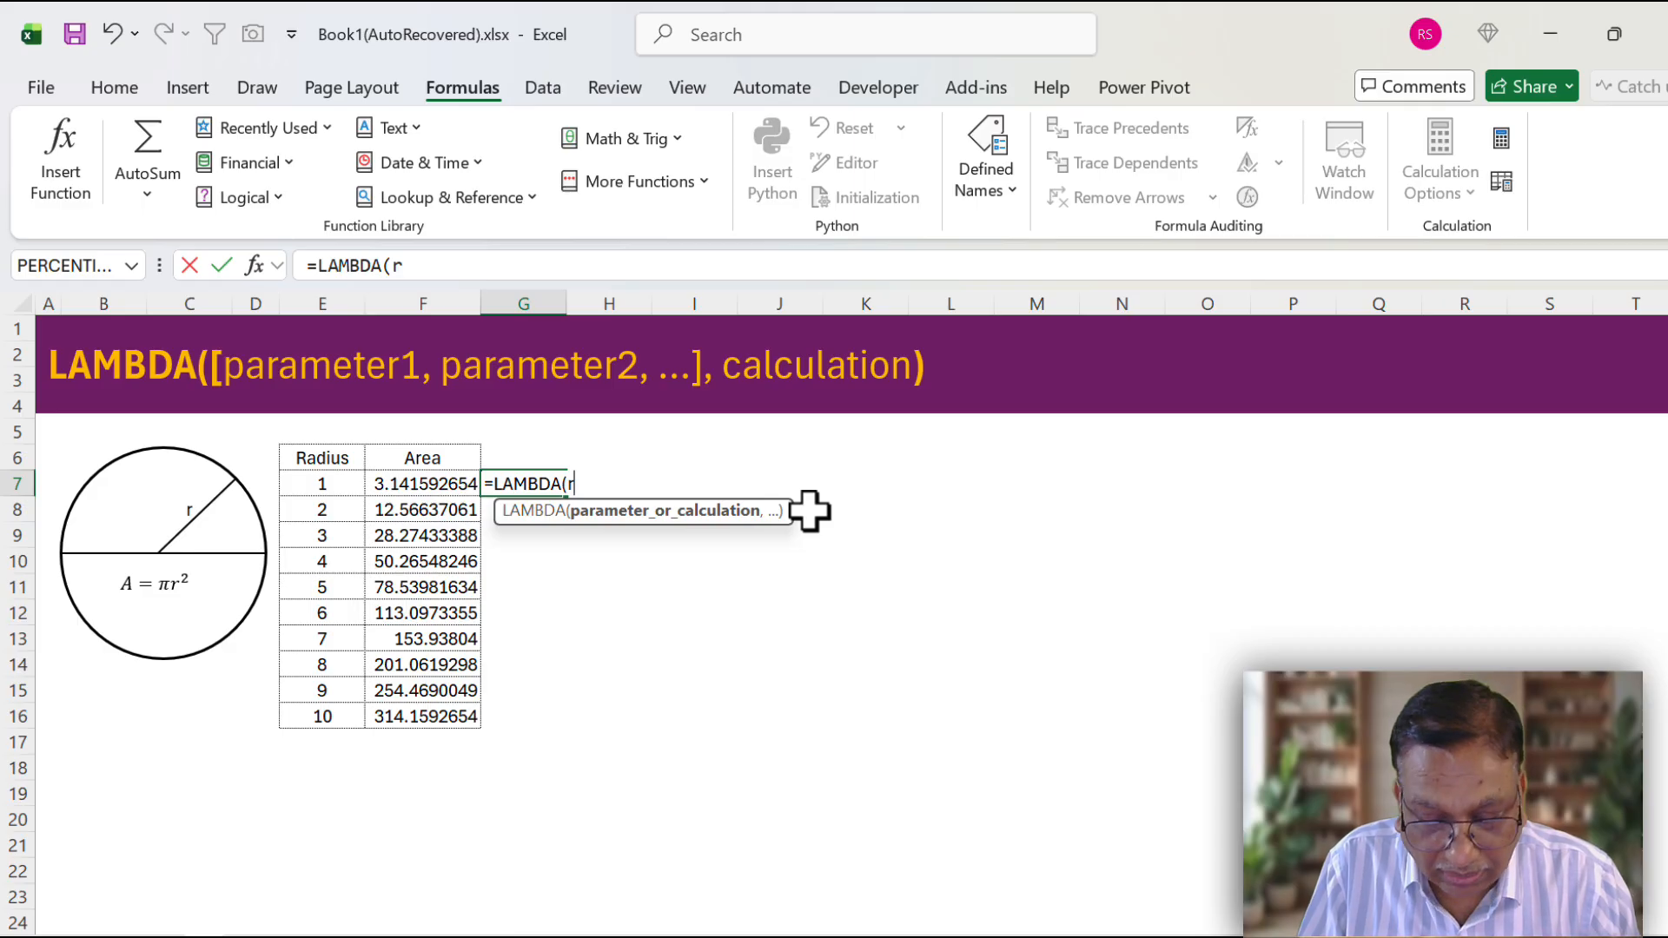
pyautogui.write(',')
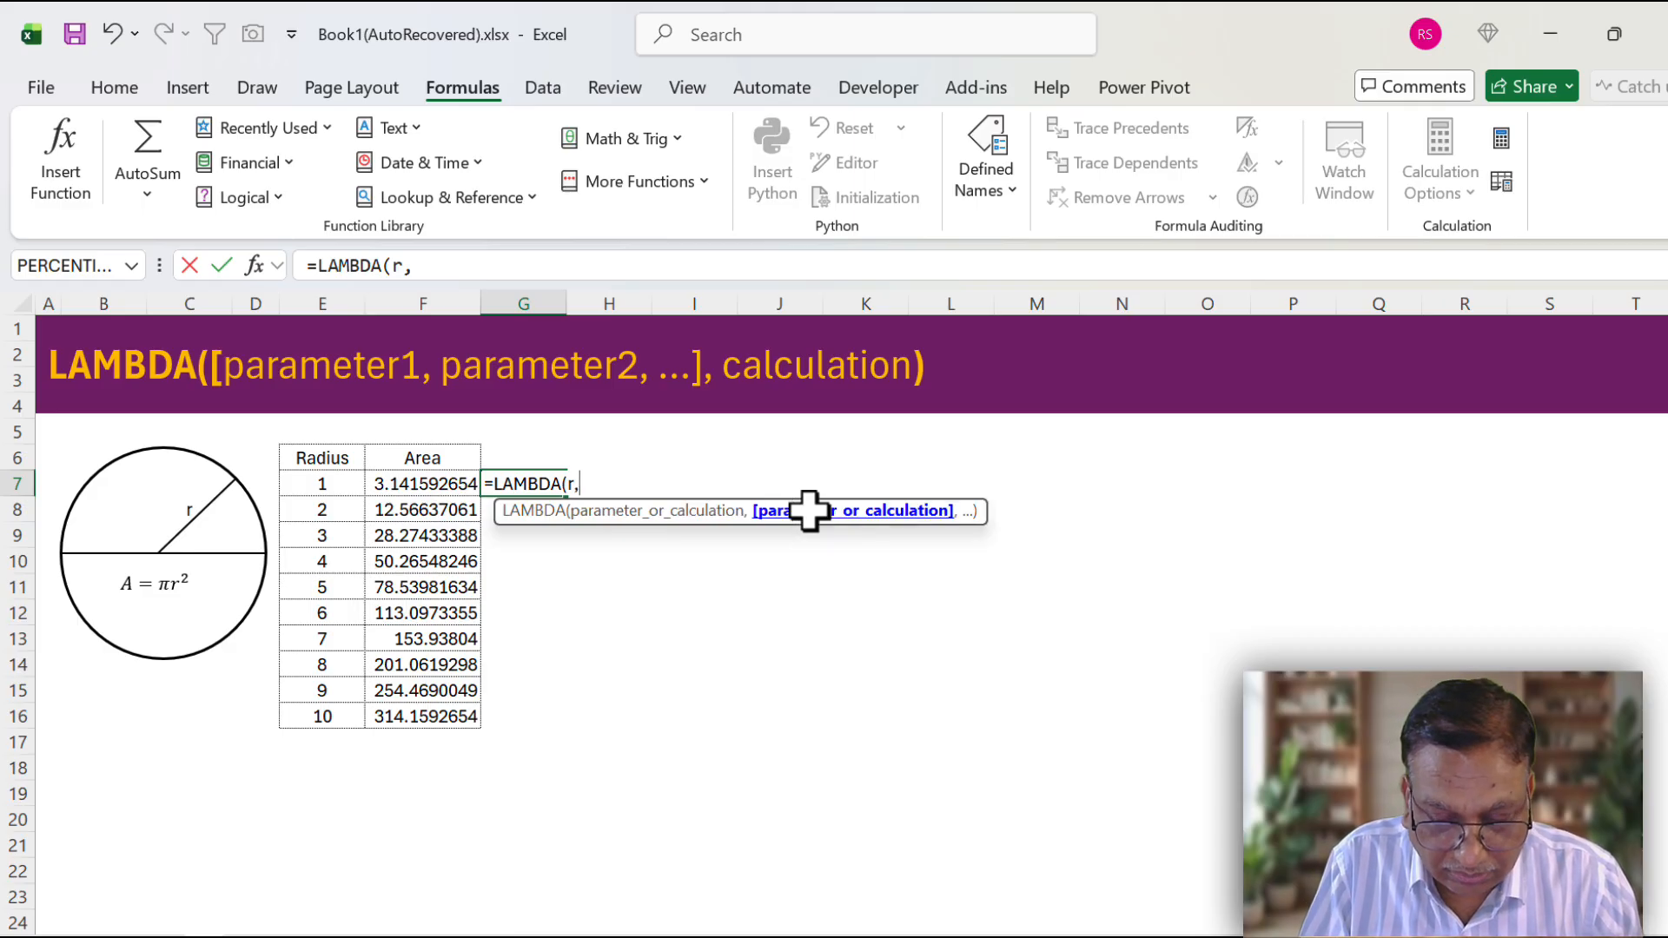
pyautogui.write('Pi')
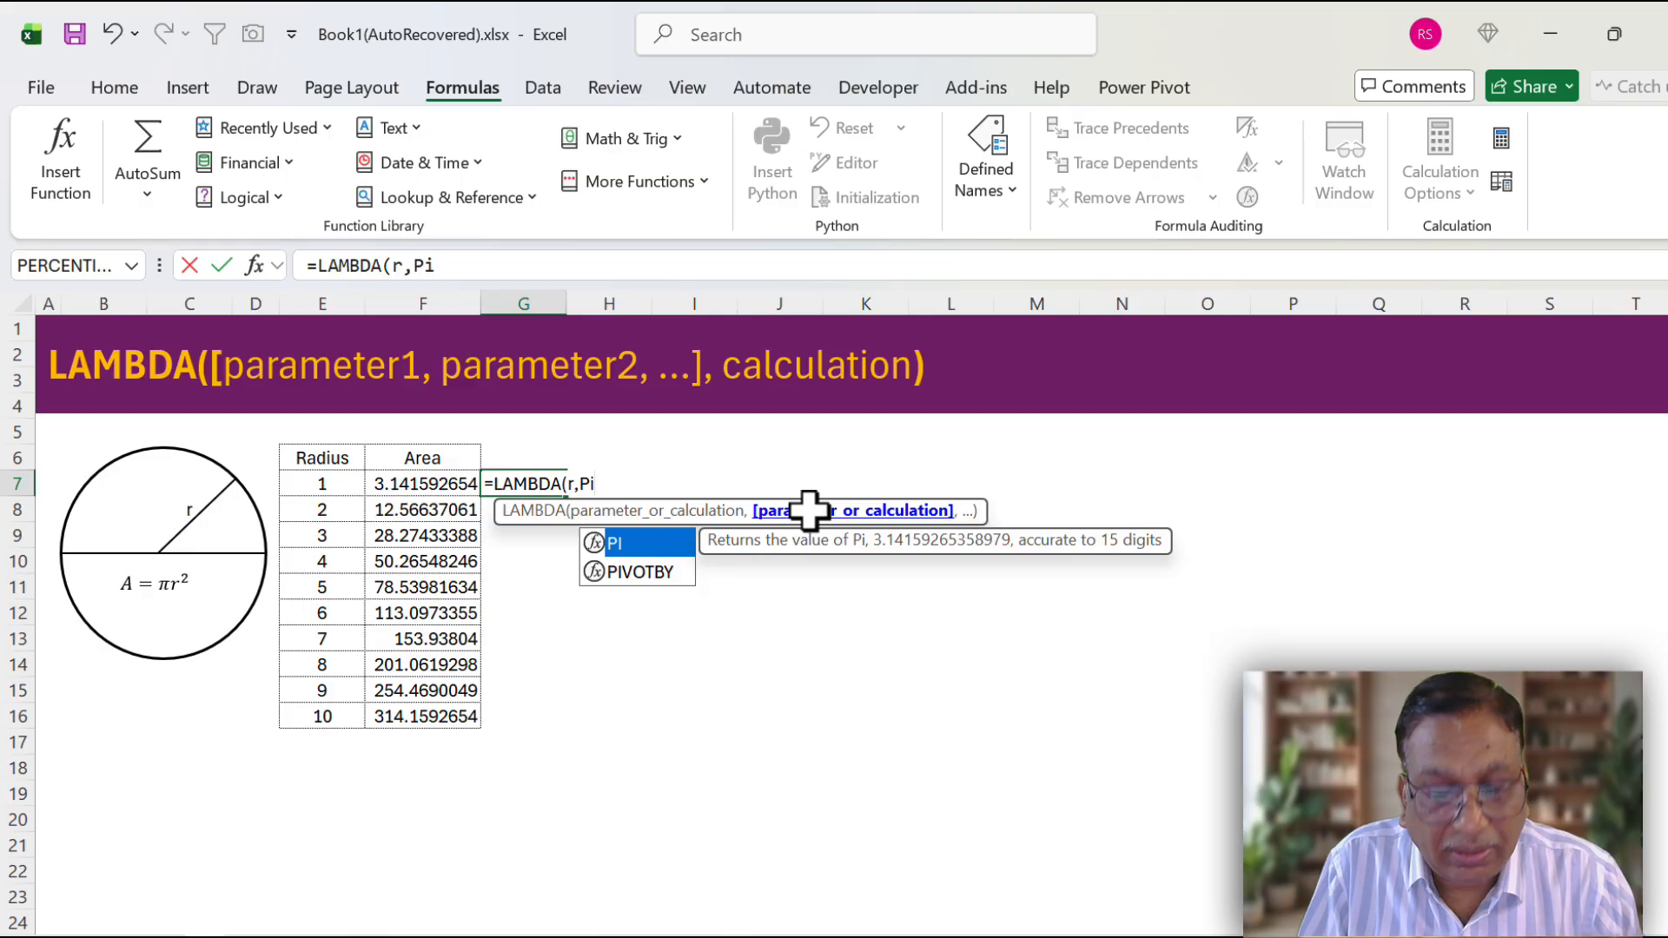
pyautogui.press('Escape')
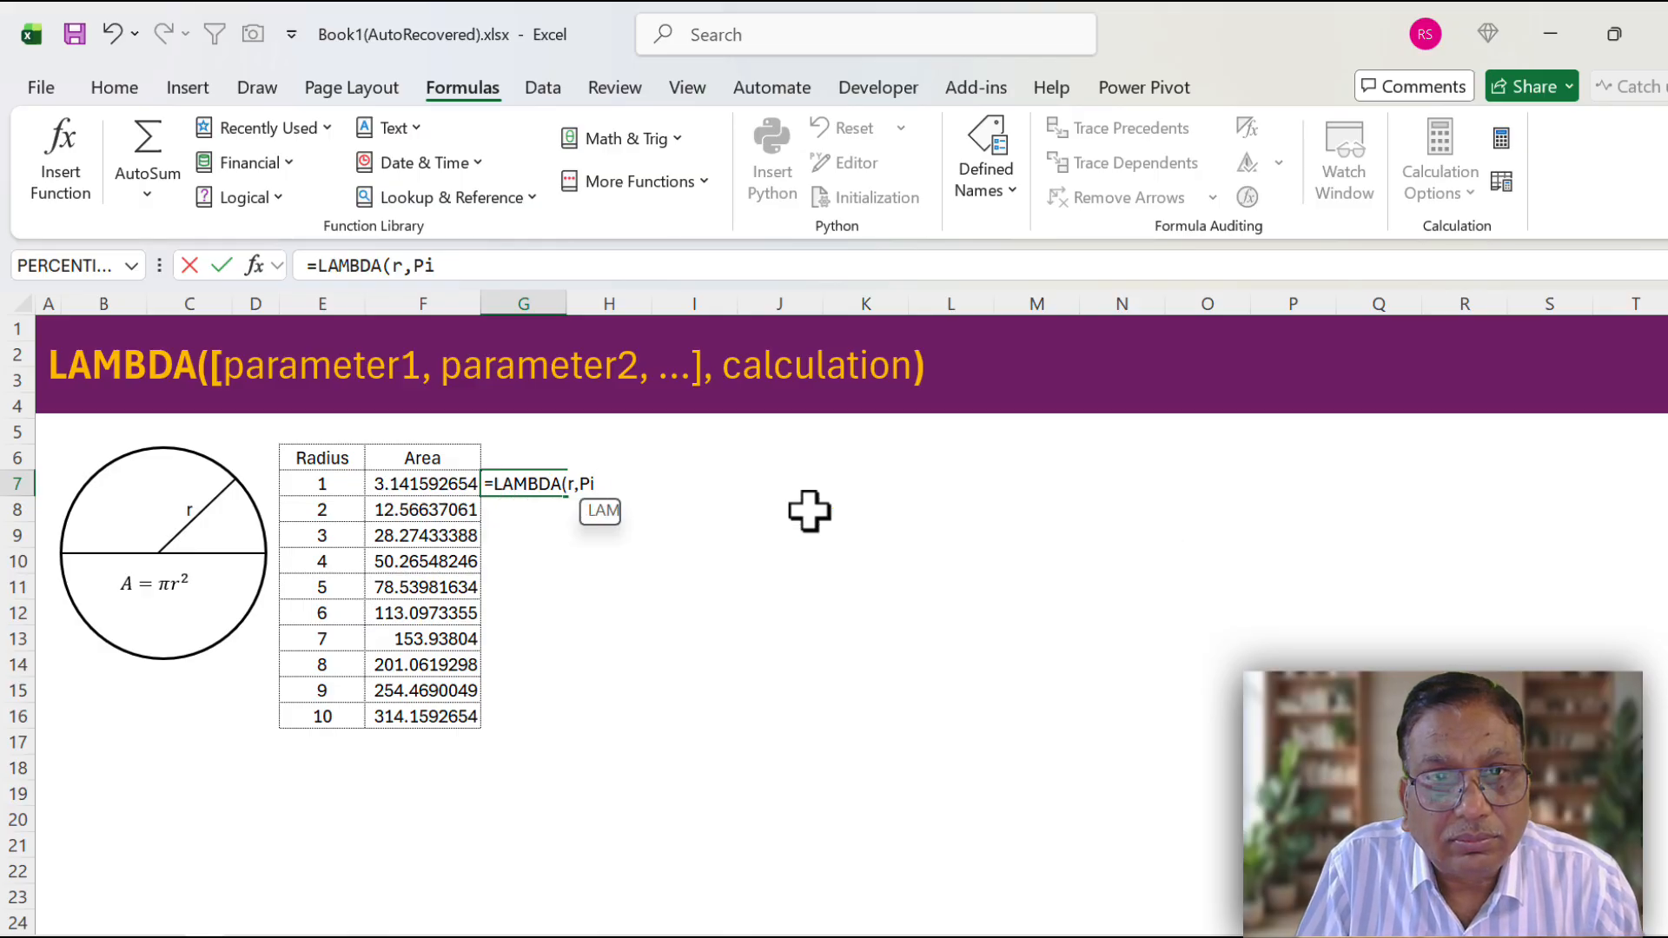
pyautogui.write('()*')
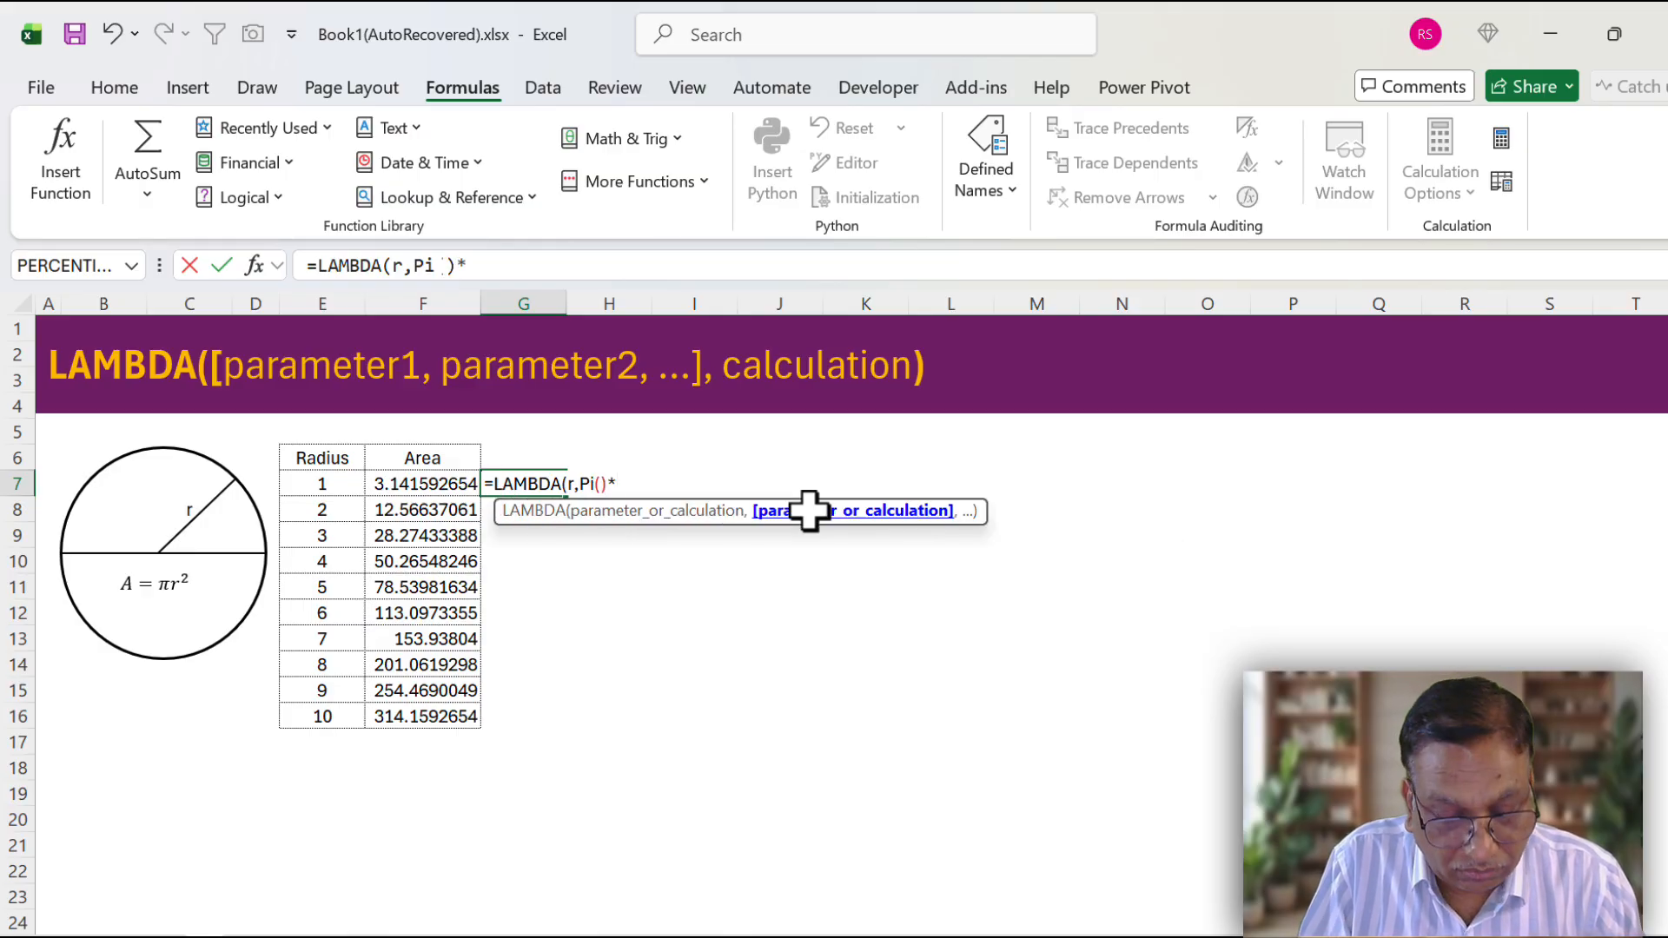
pyautogui.write('r^')
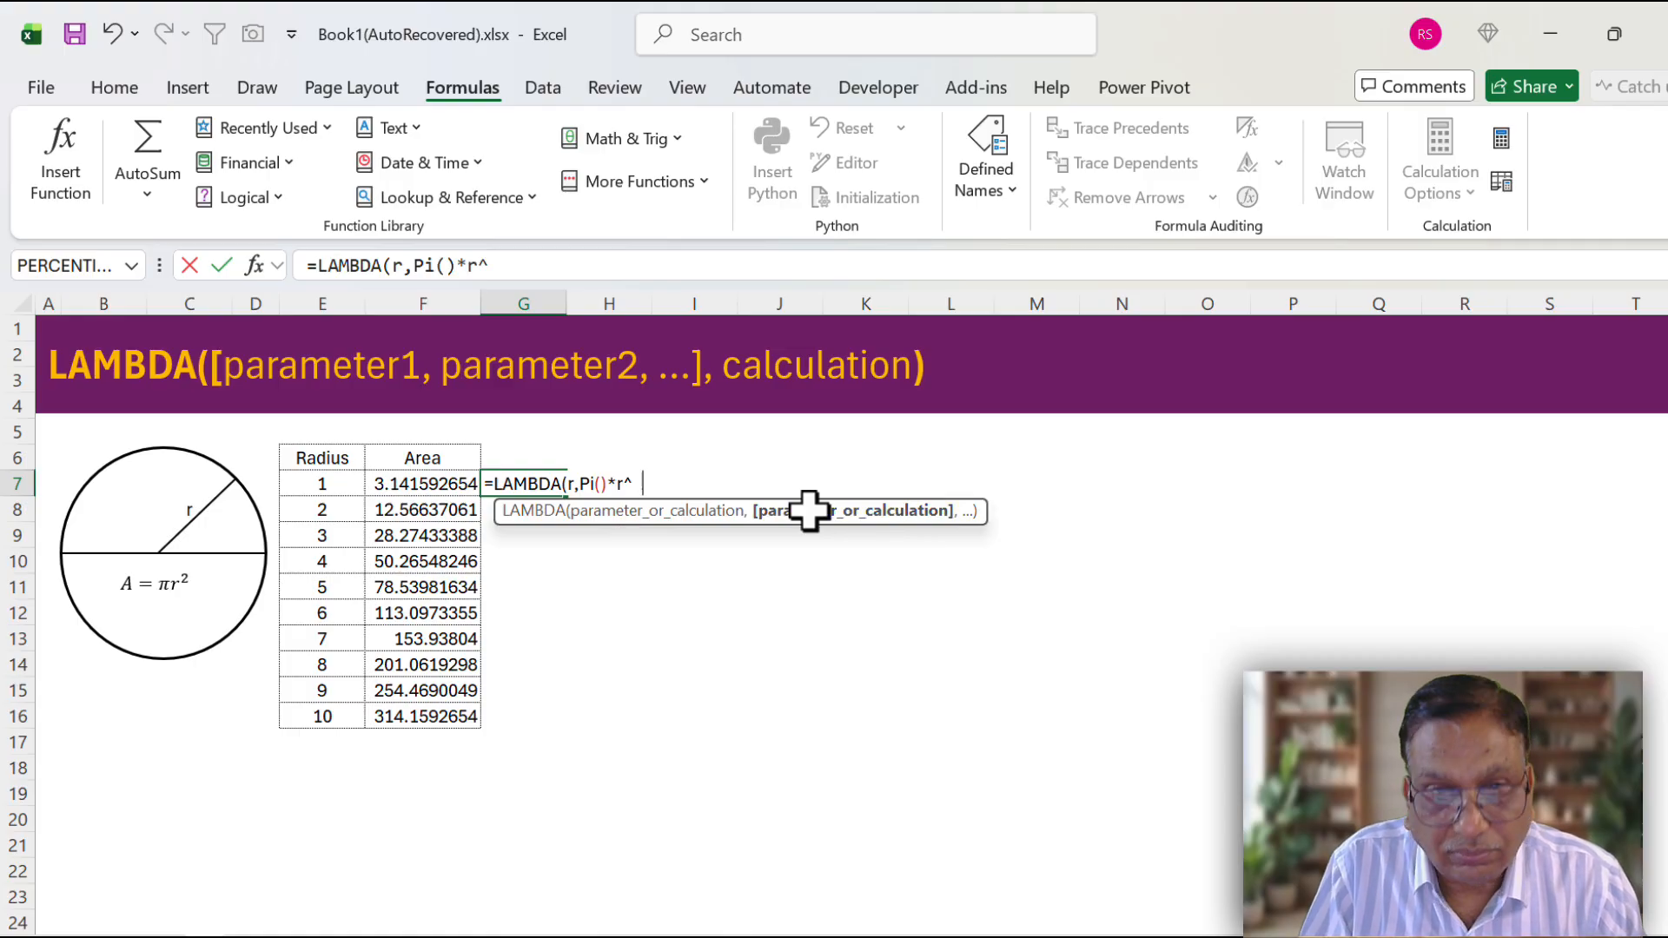
pyautogui.write(' )')
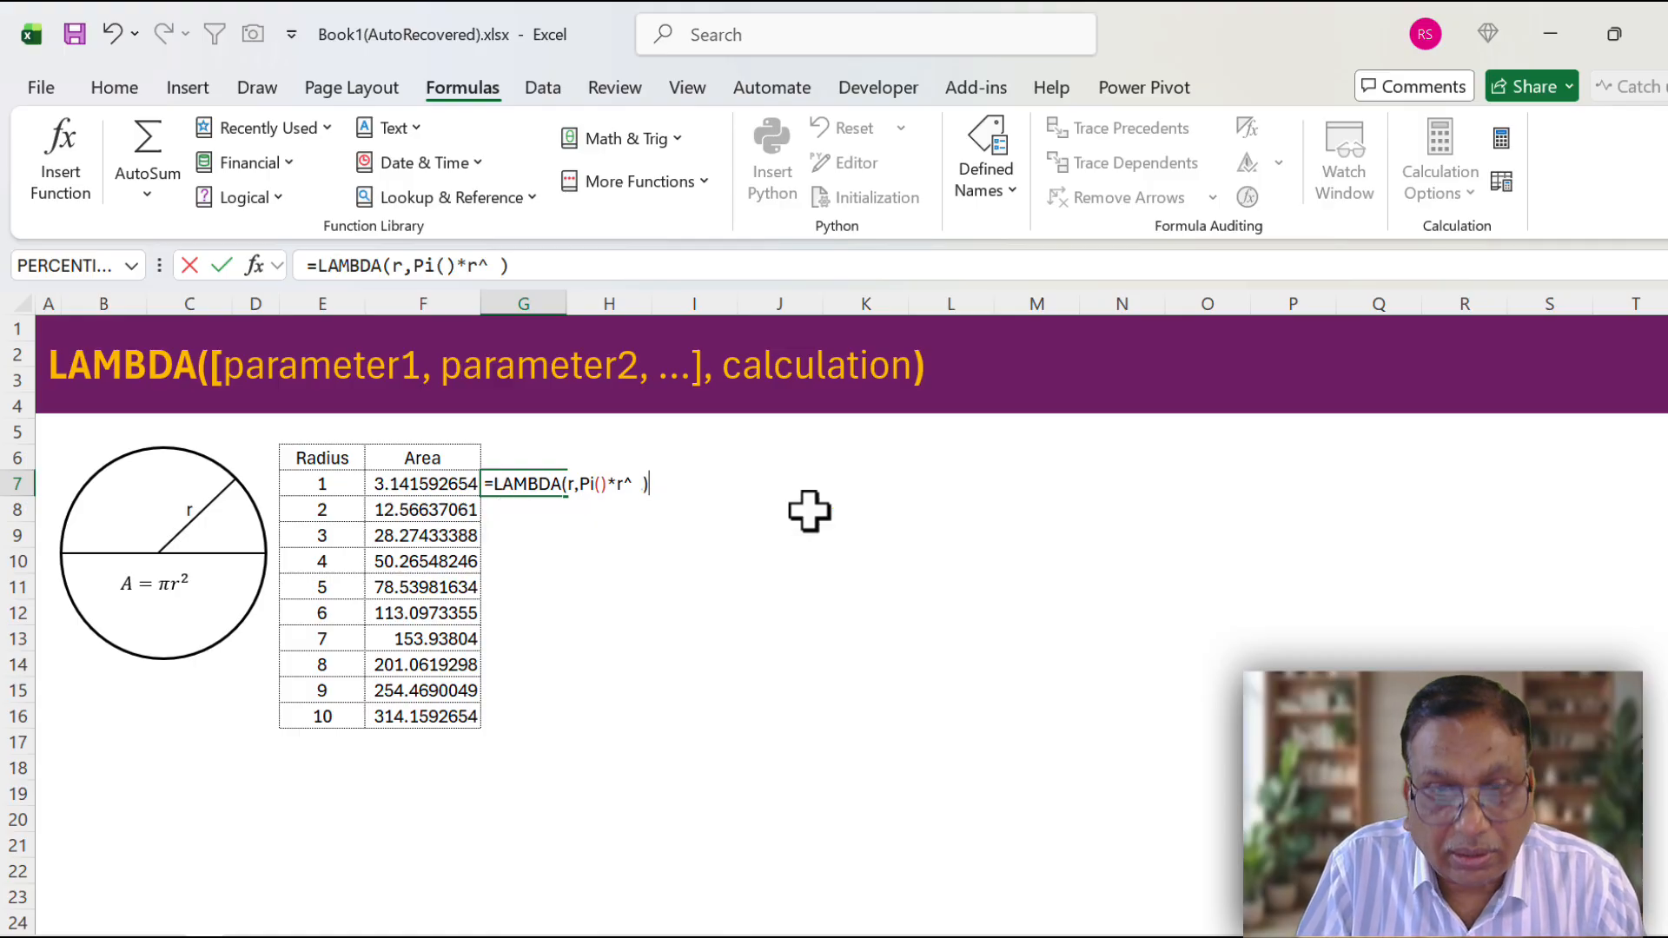
# Complete the G7 formula as =LAMBDA(r,Pi()*r^2)(E7), with 2 as the exponent and the radius in E7 as the argument.
pyautogui.write('(')
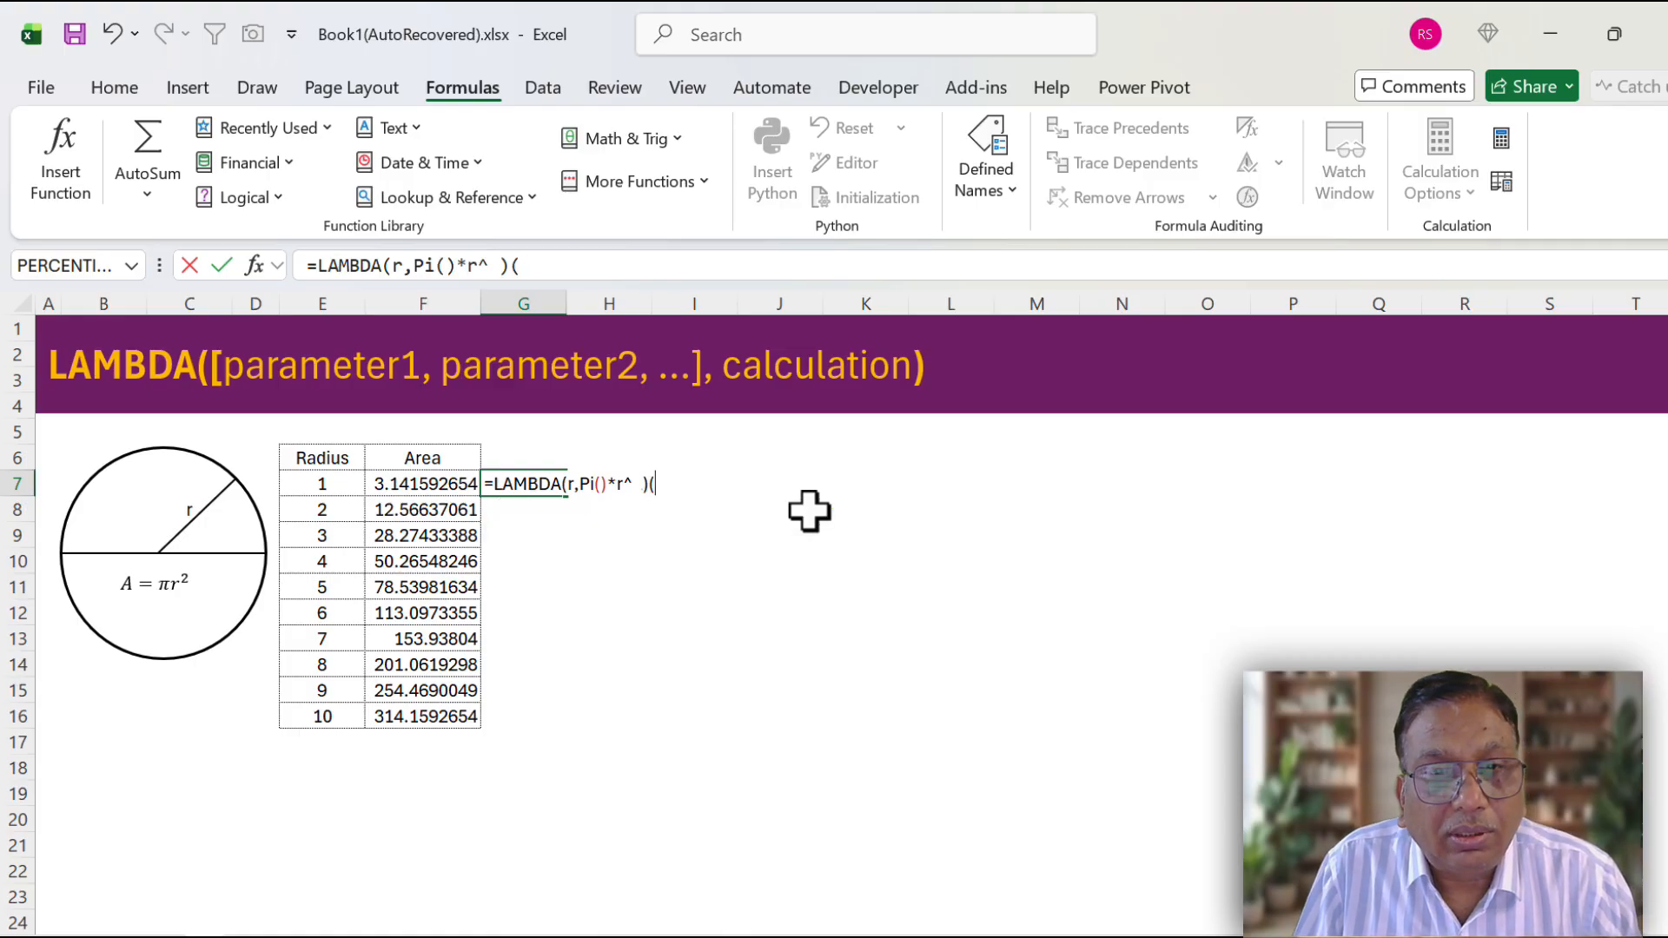
pyautogui.press('Left')
pyautogui.press('Left')
pyautogui.press('BackSpace')
pyautogui.write('2')
pyautogui.press('End')
pyautogui.click(320, 484)
pyautogui.write(')')
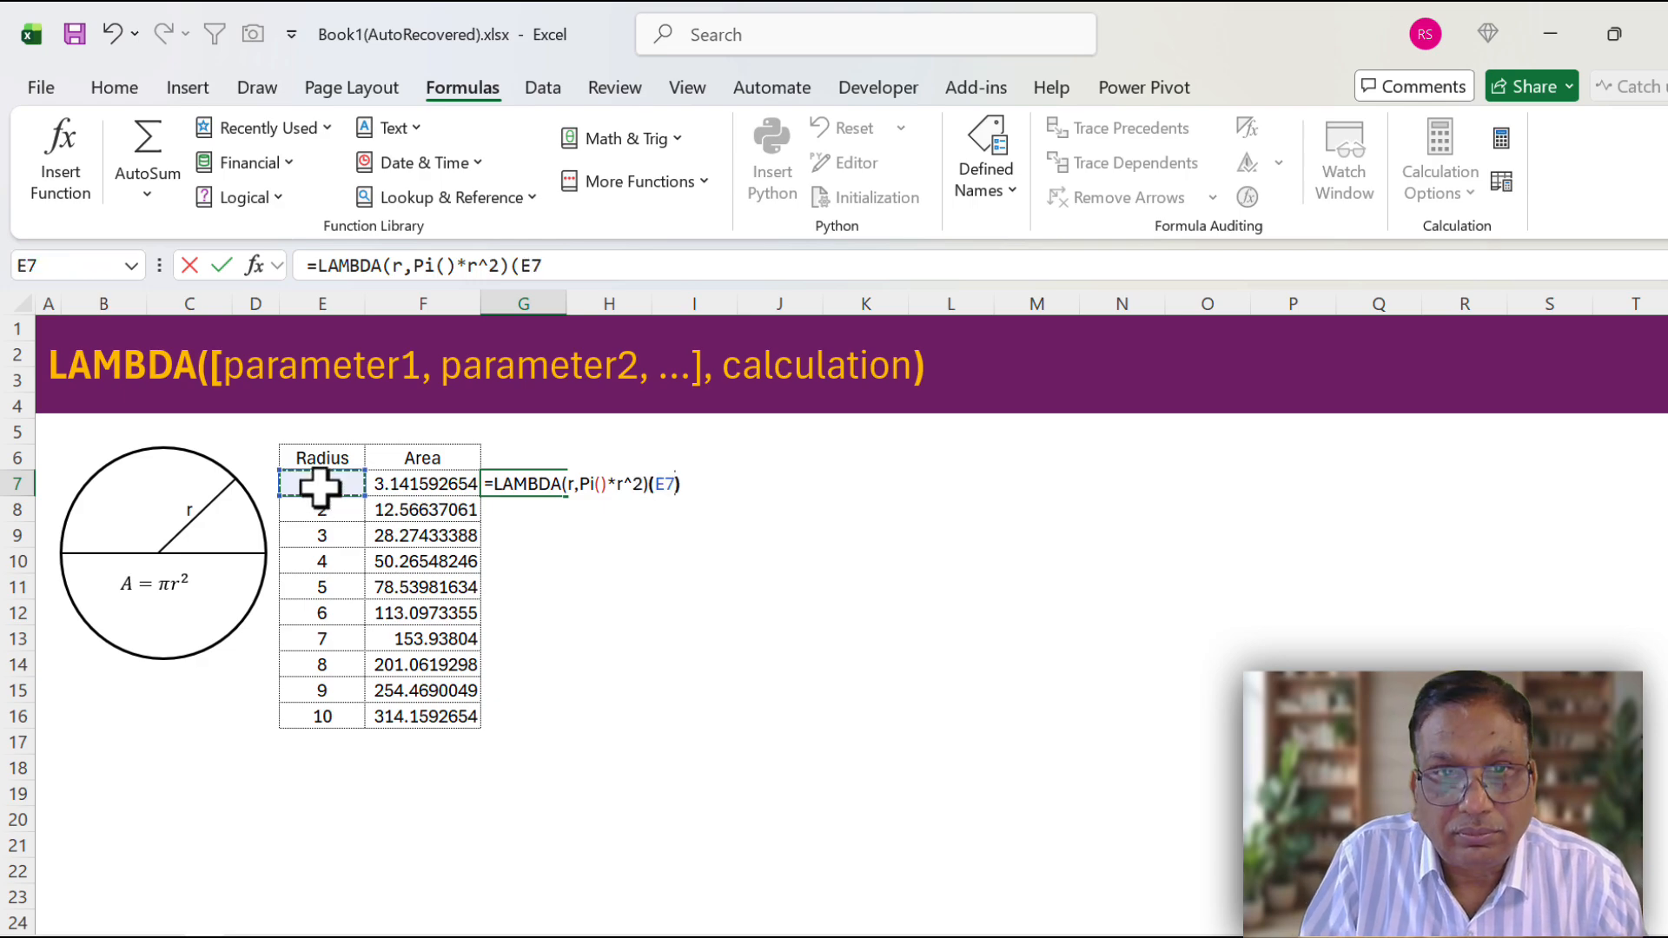
pyautogui.press('Return')
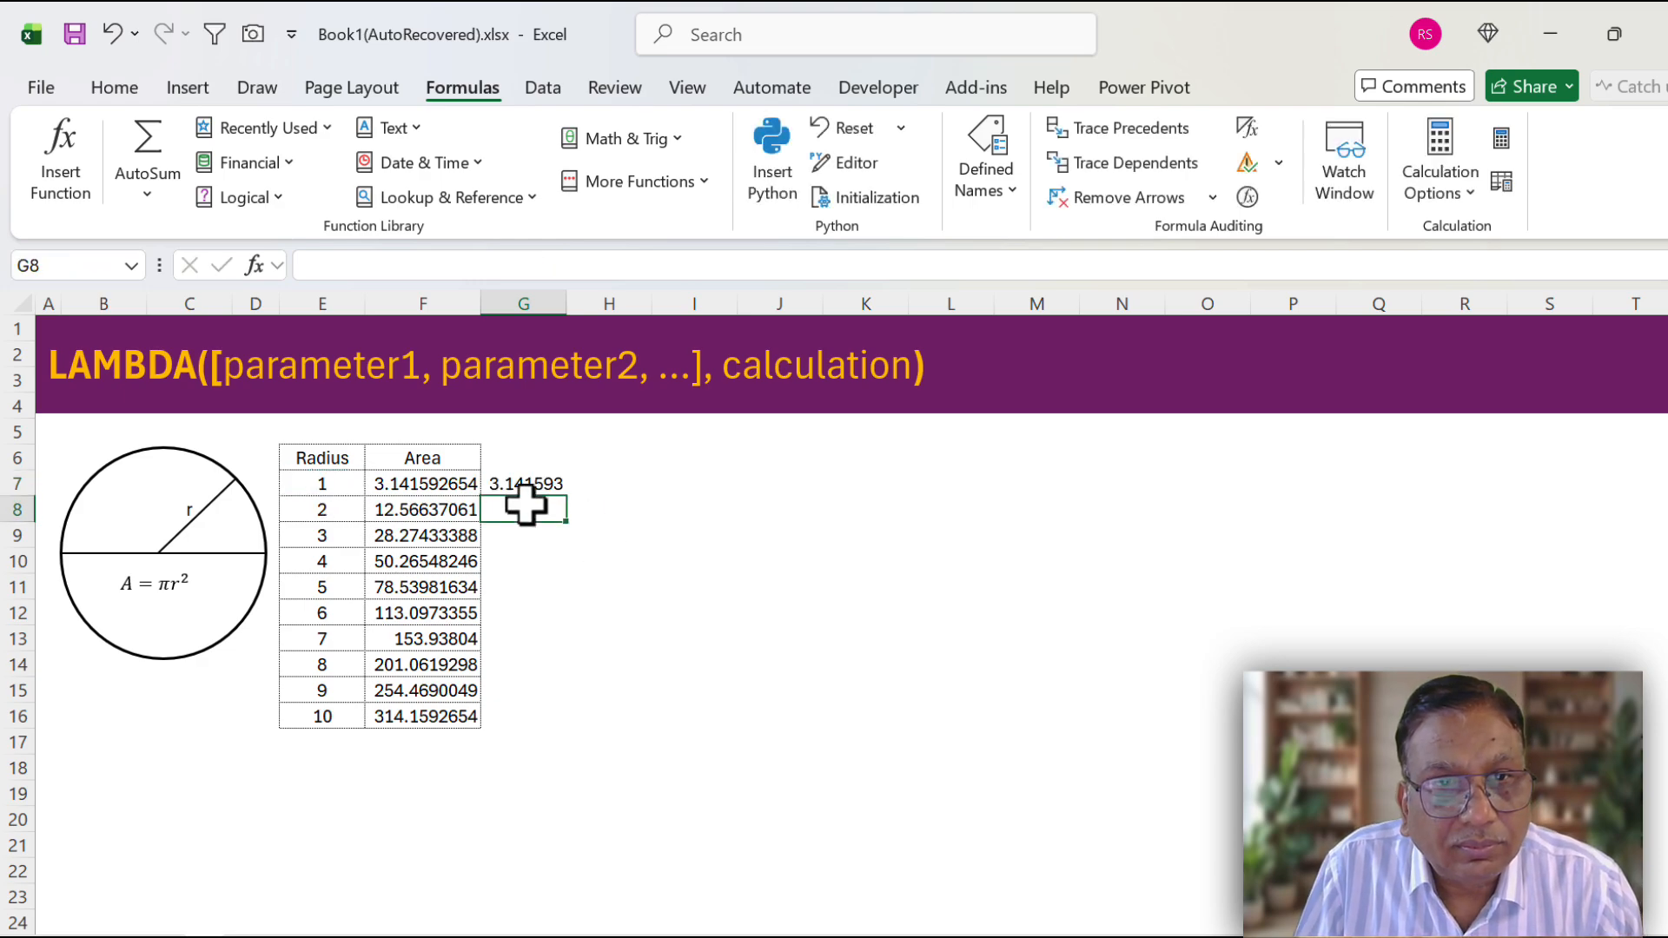
# Fill the LAMBDA formula from G7 down to G16 and autofit the width of column G.
pyautogui.click(531, 480)
pyautogui.moveTo(570, 504); pyautogui.dragTo(575, 729)
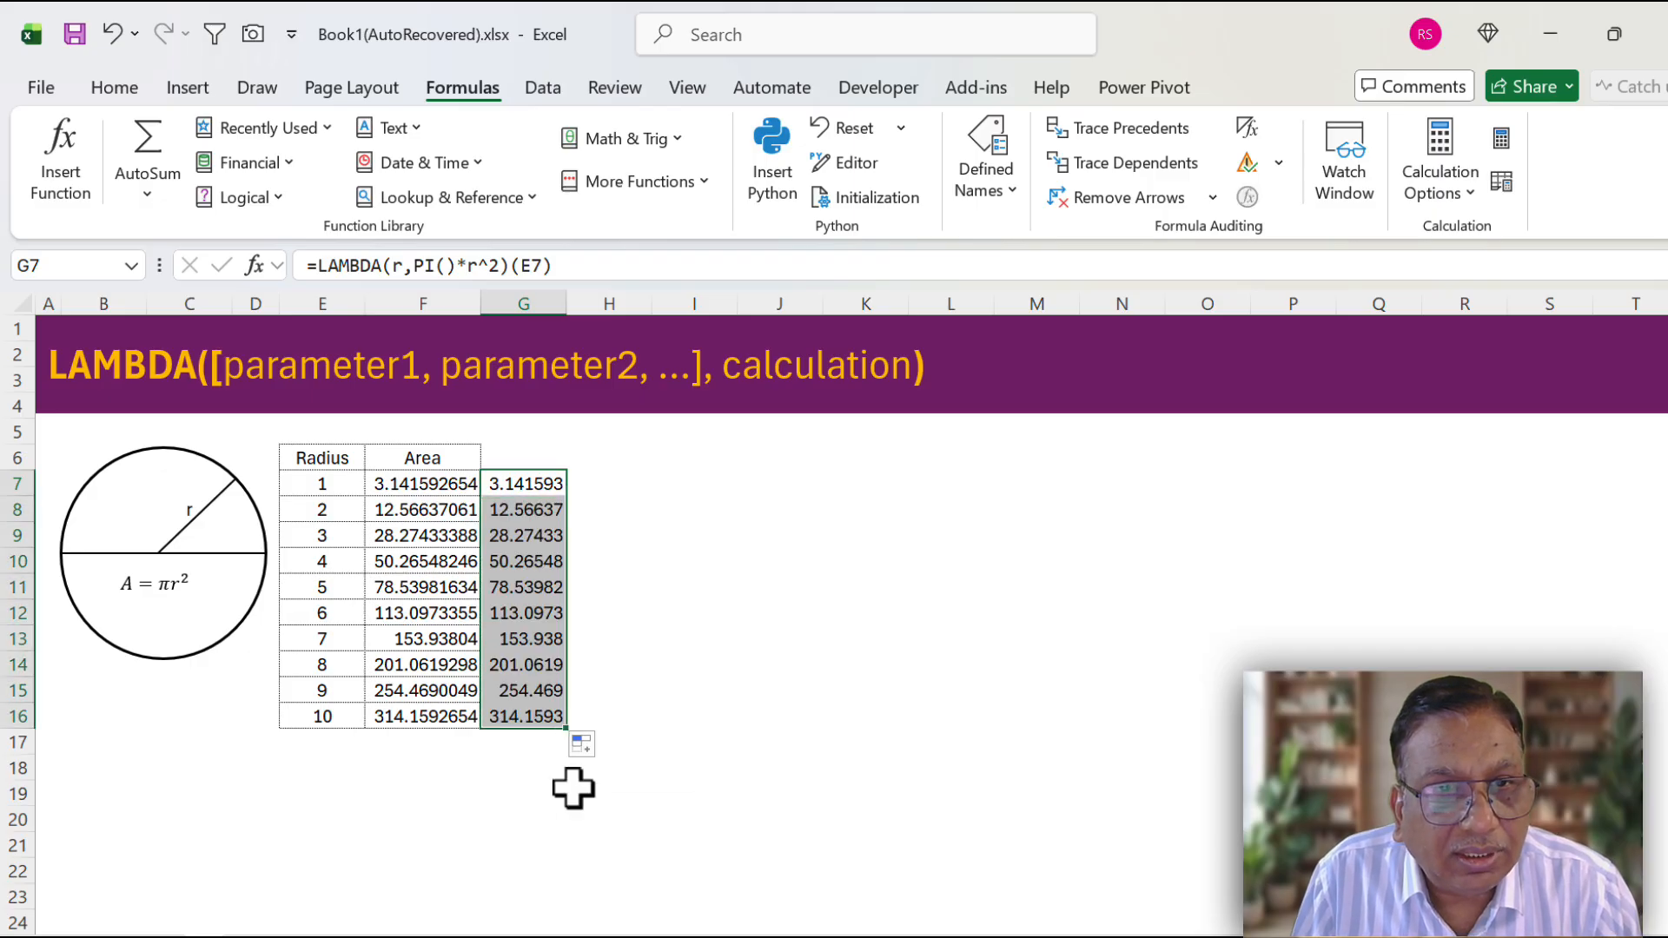
pyautogui.doubleClick(568, 299)
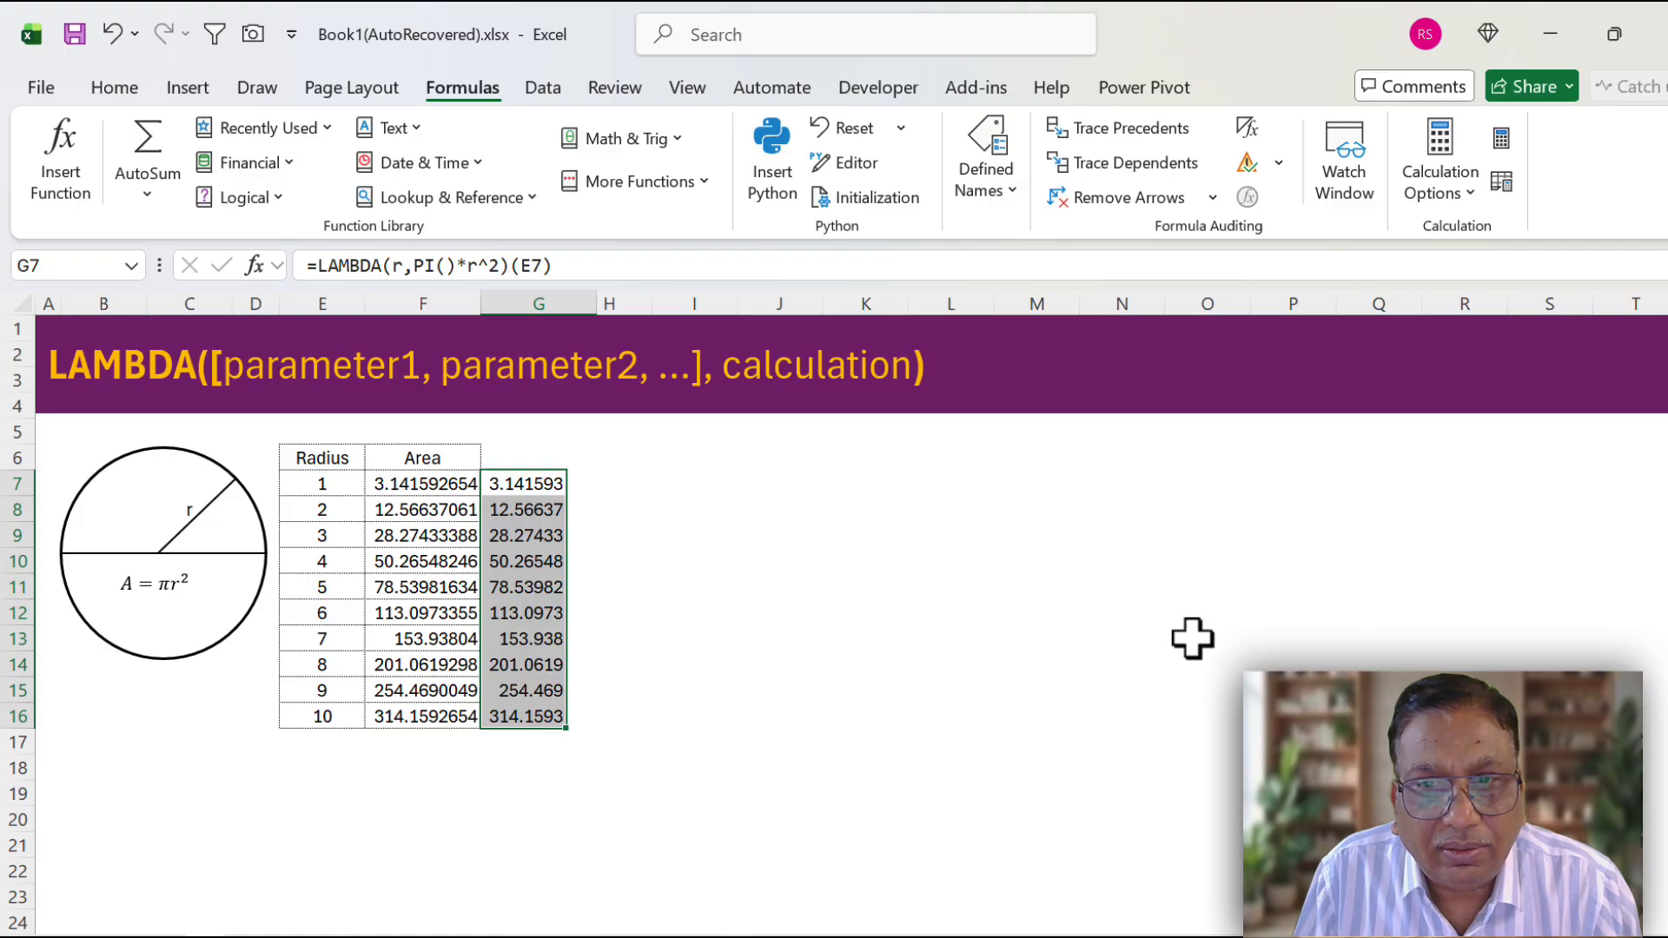
pyautogui.click(1166, 641)
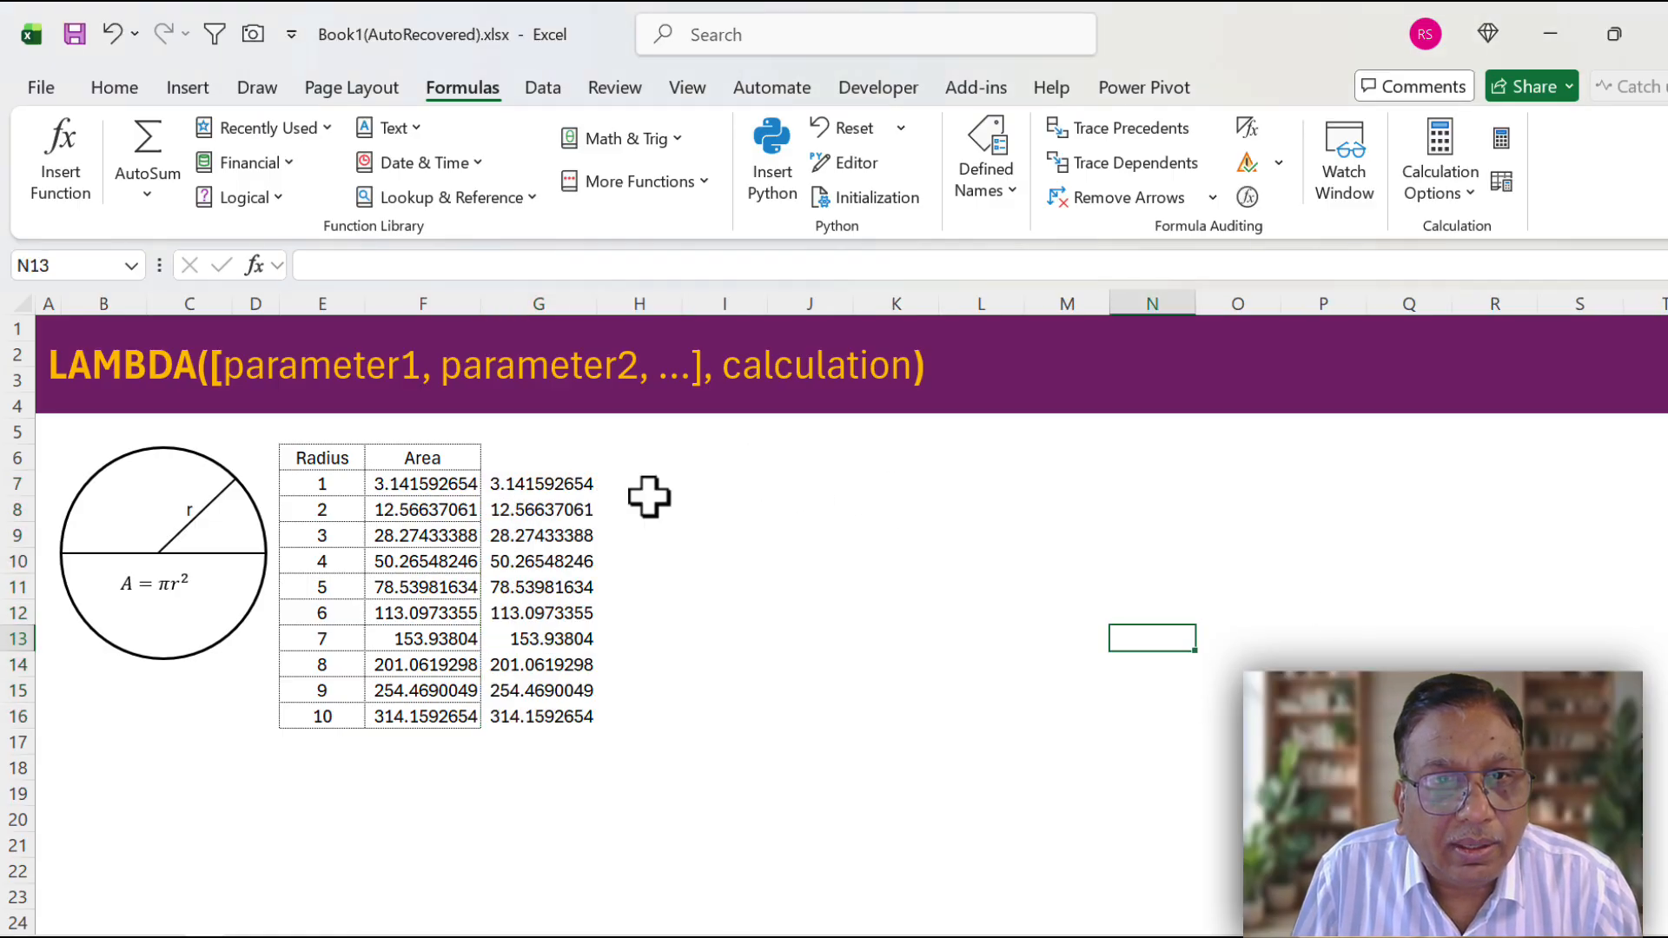
pyautogui.click(555, 485)
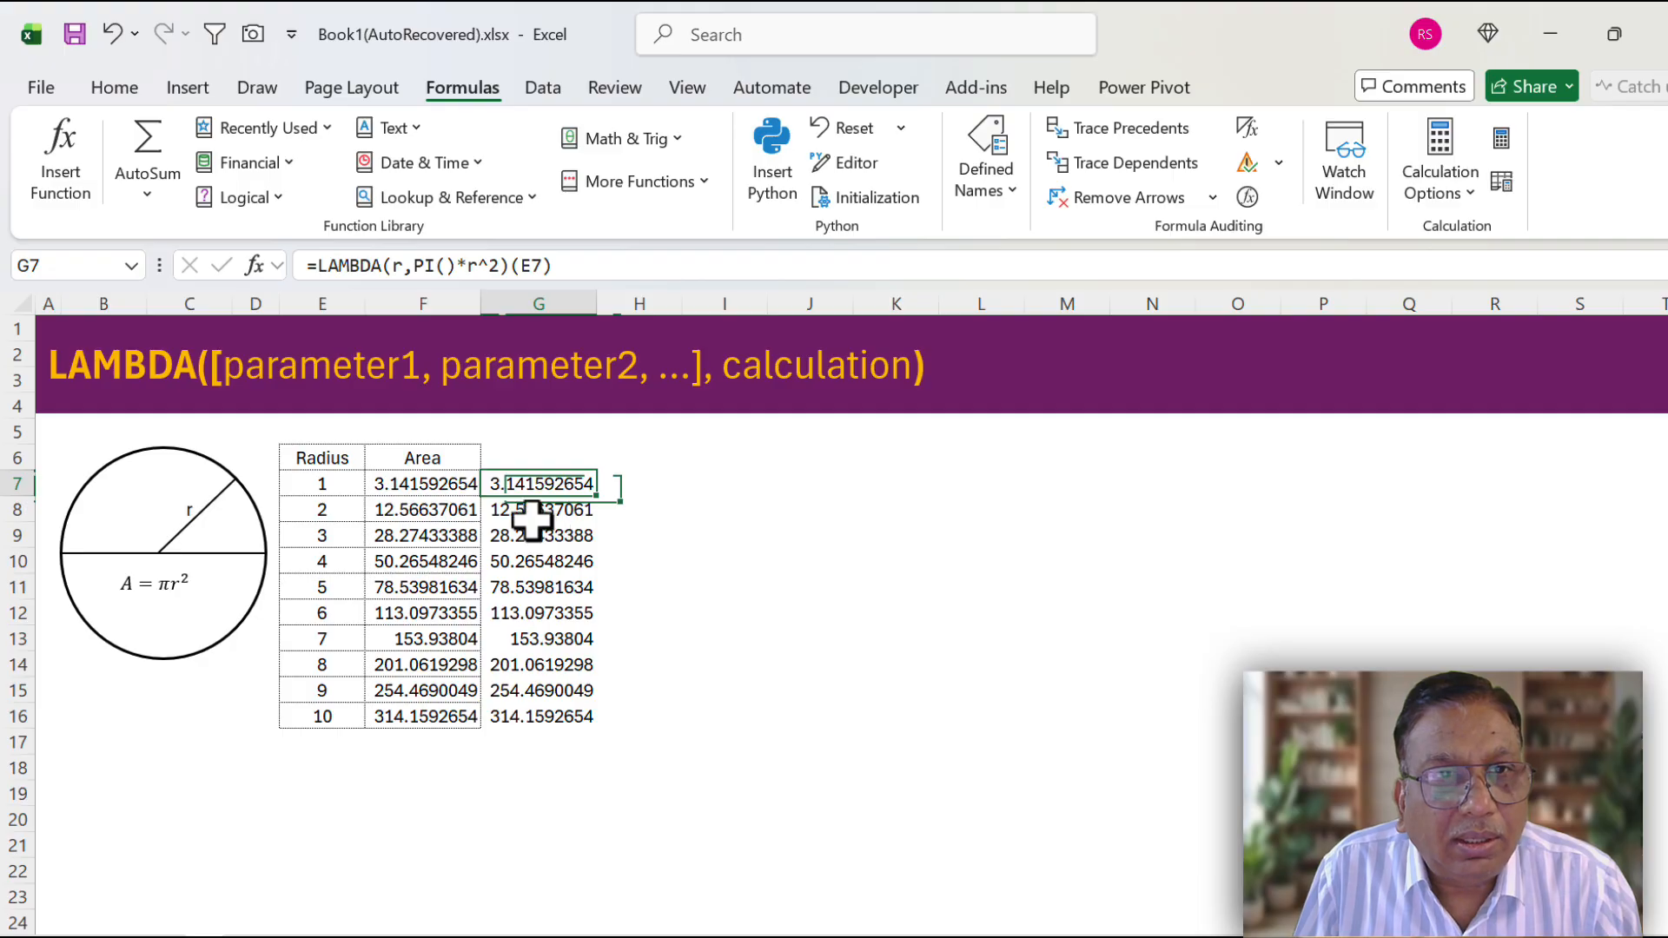
# Copy the =LAMBDA(r,PI()*r^2) part of the formula in G7, without the trailing (E7) argument, and leave the cell unchanged.
pyautogui.moveTo(508, 265); pyautogui.dragTo(301, 265)
pyautogui.hotkey('ctrl', 'c')
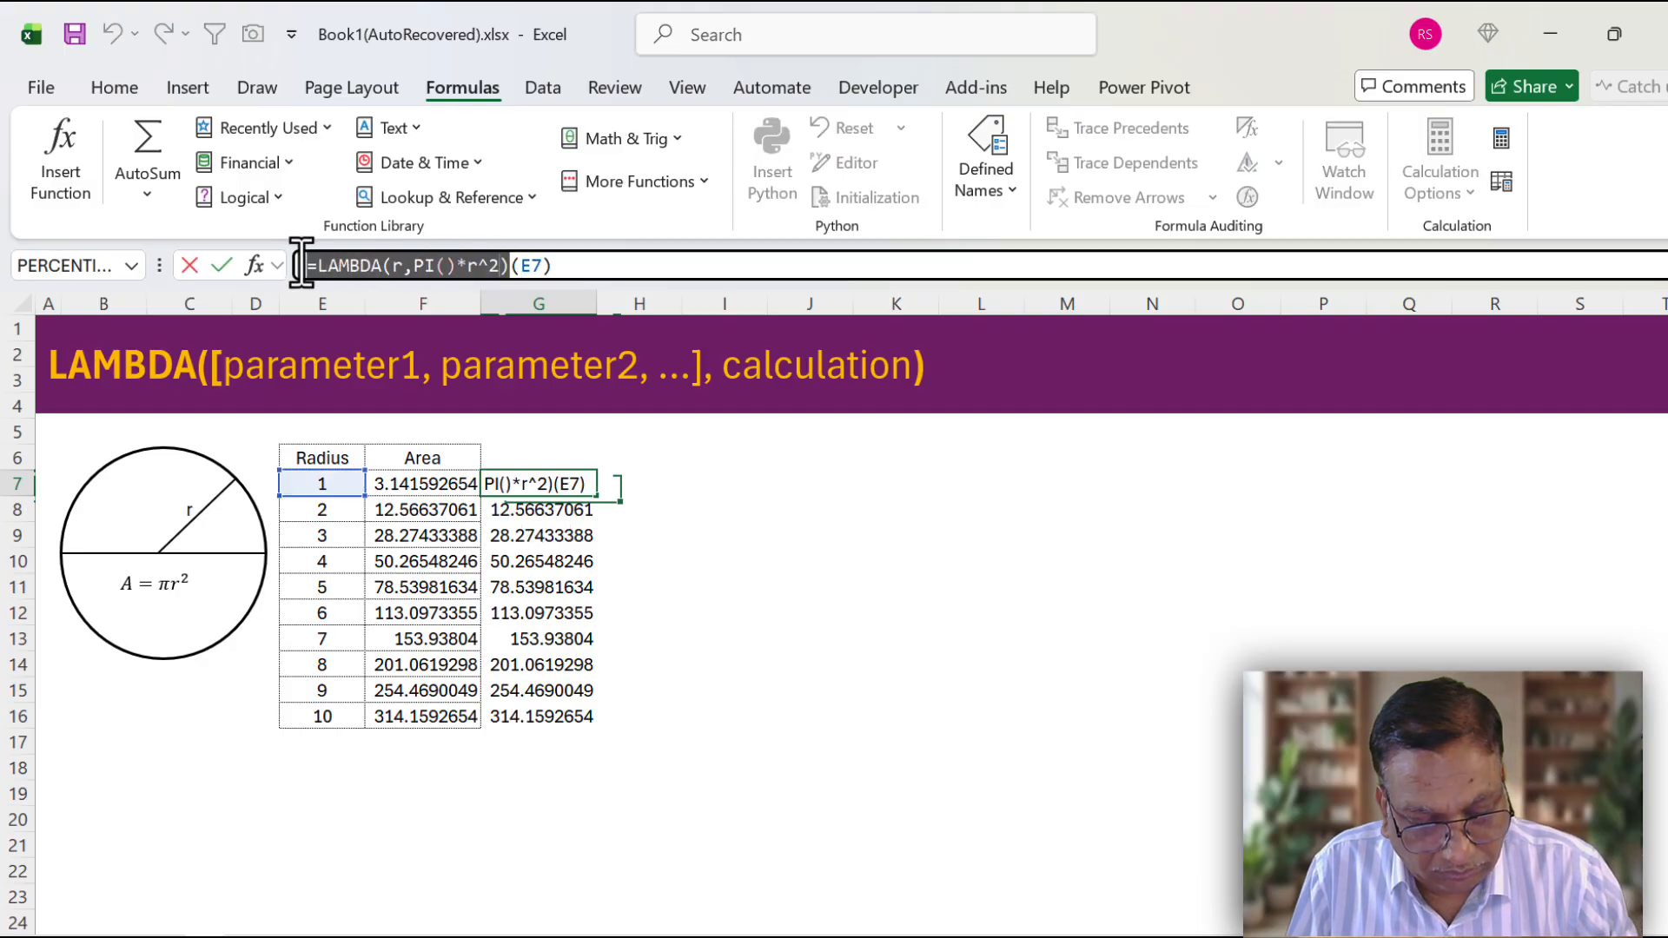
pyautogui.press('Escape')
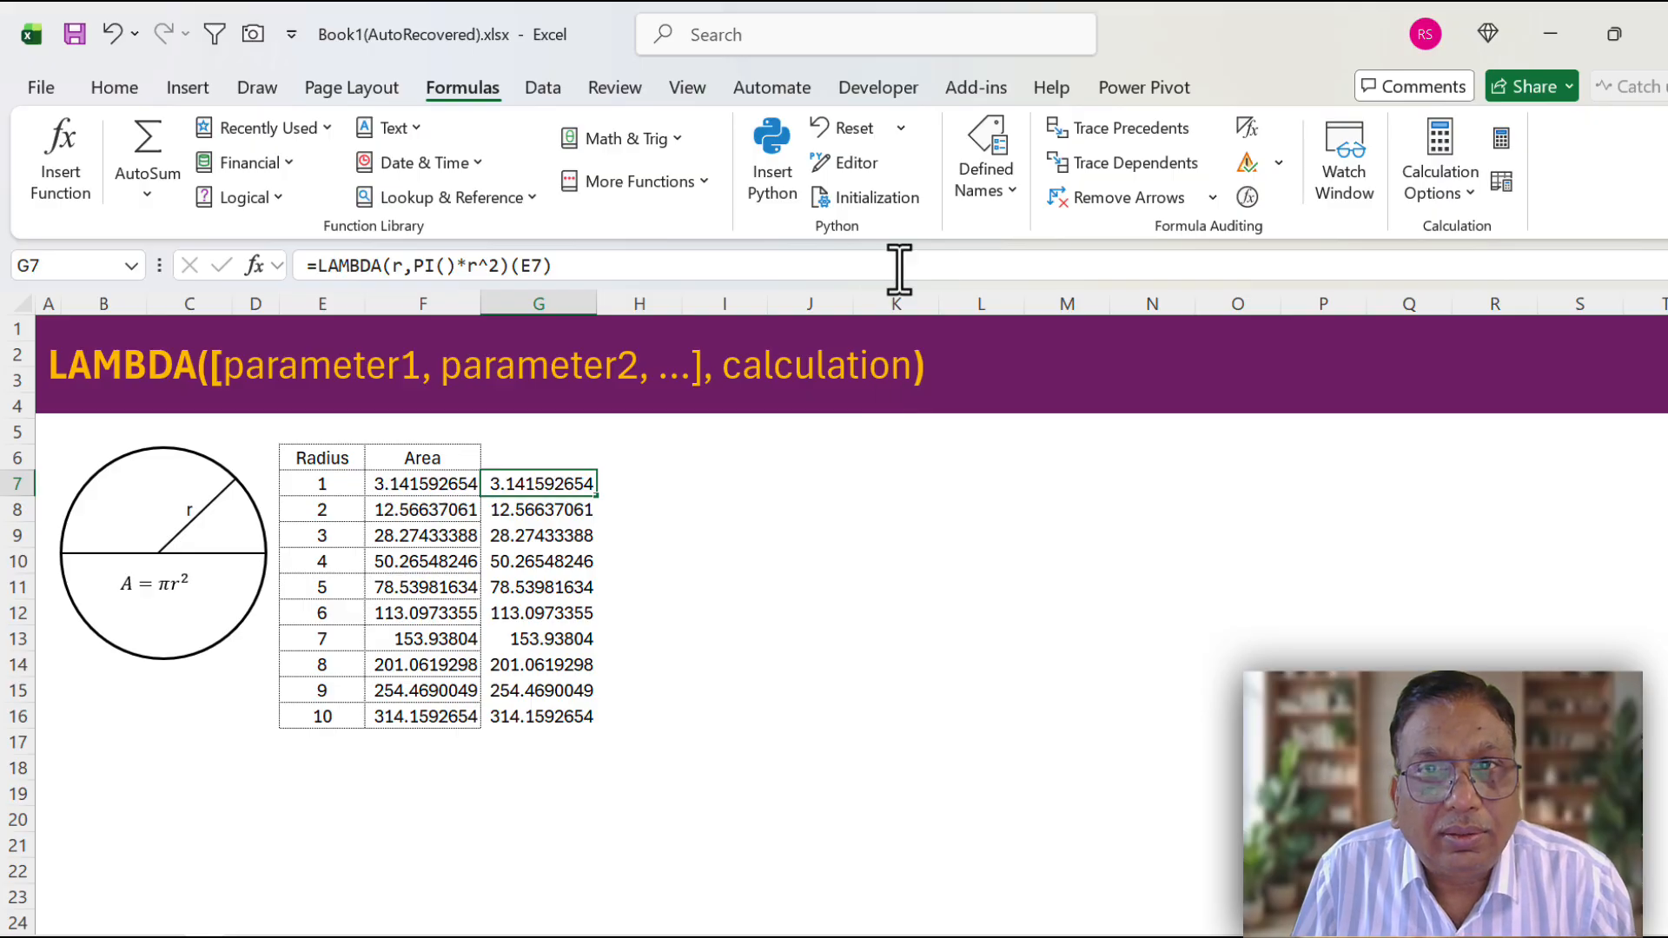
# Start a new defined name in the Name Manager and call it AreaOfCircle.
pyautogui.click(1008, 205)
pyautogui.click(979, 295)
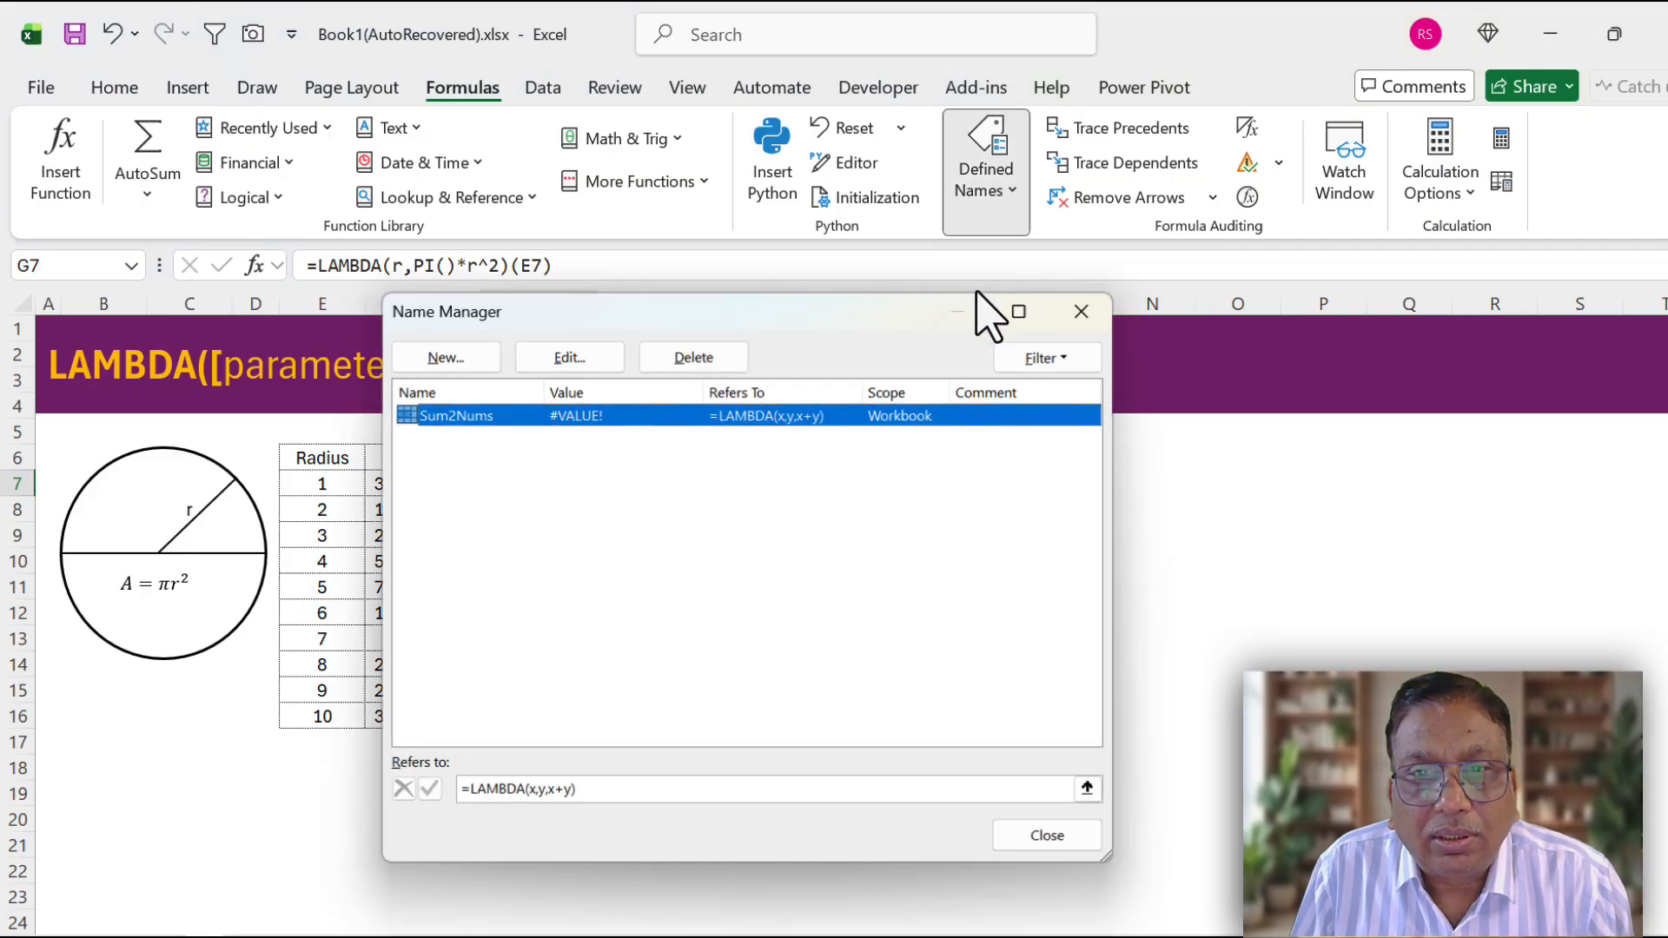
pyautogui.click(448, 357)
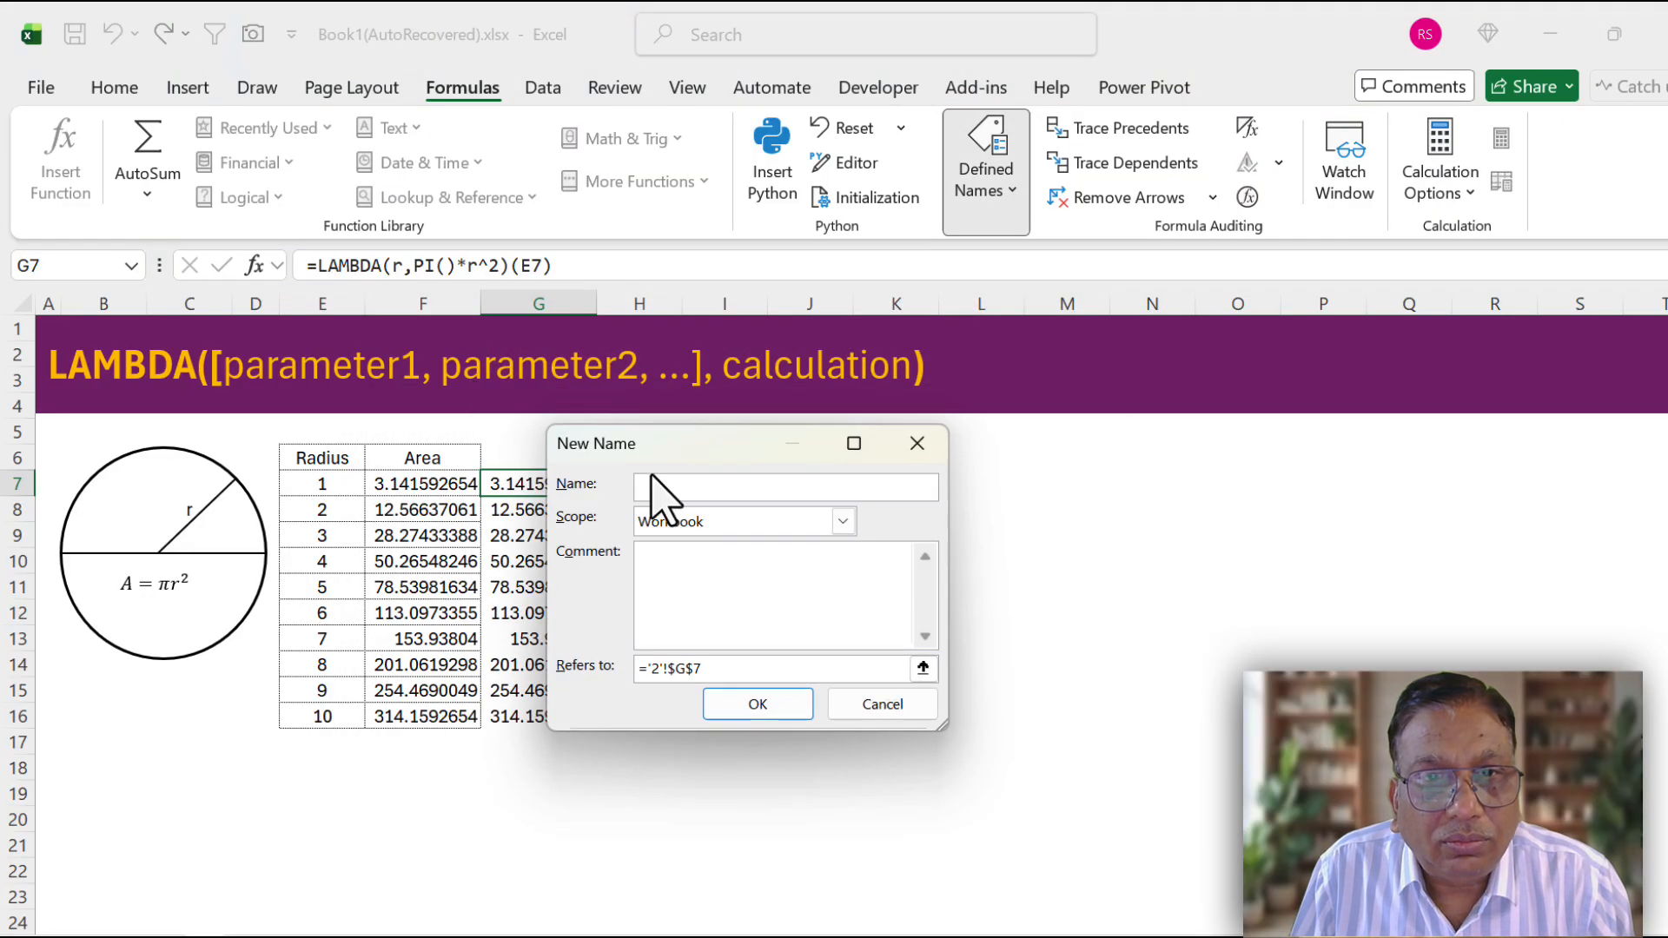
pyautogui.write('Are')
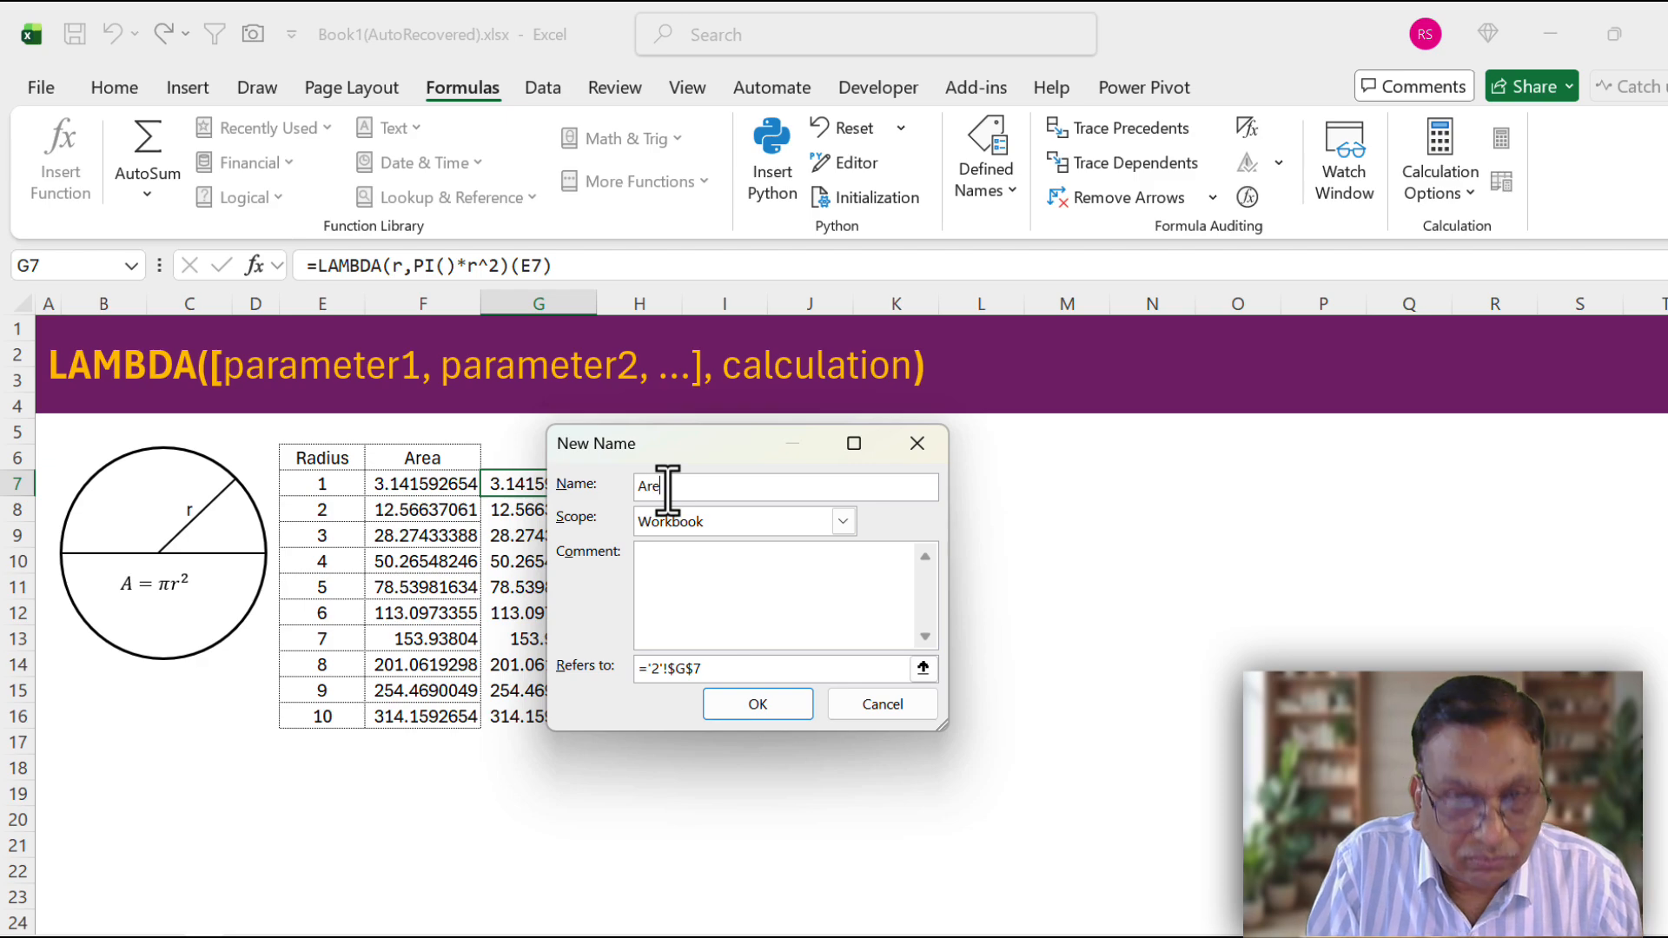
pyautogui.write('aOf')
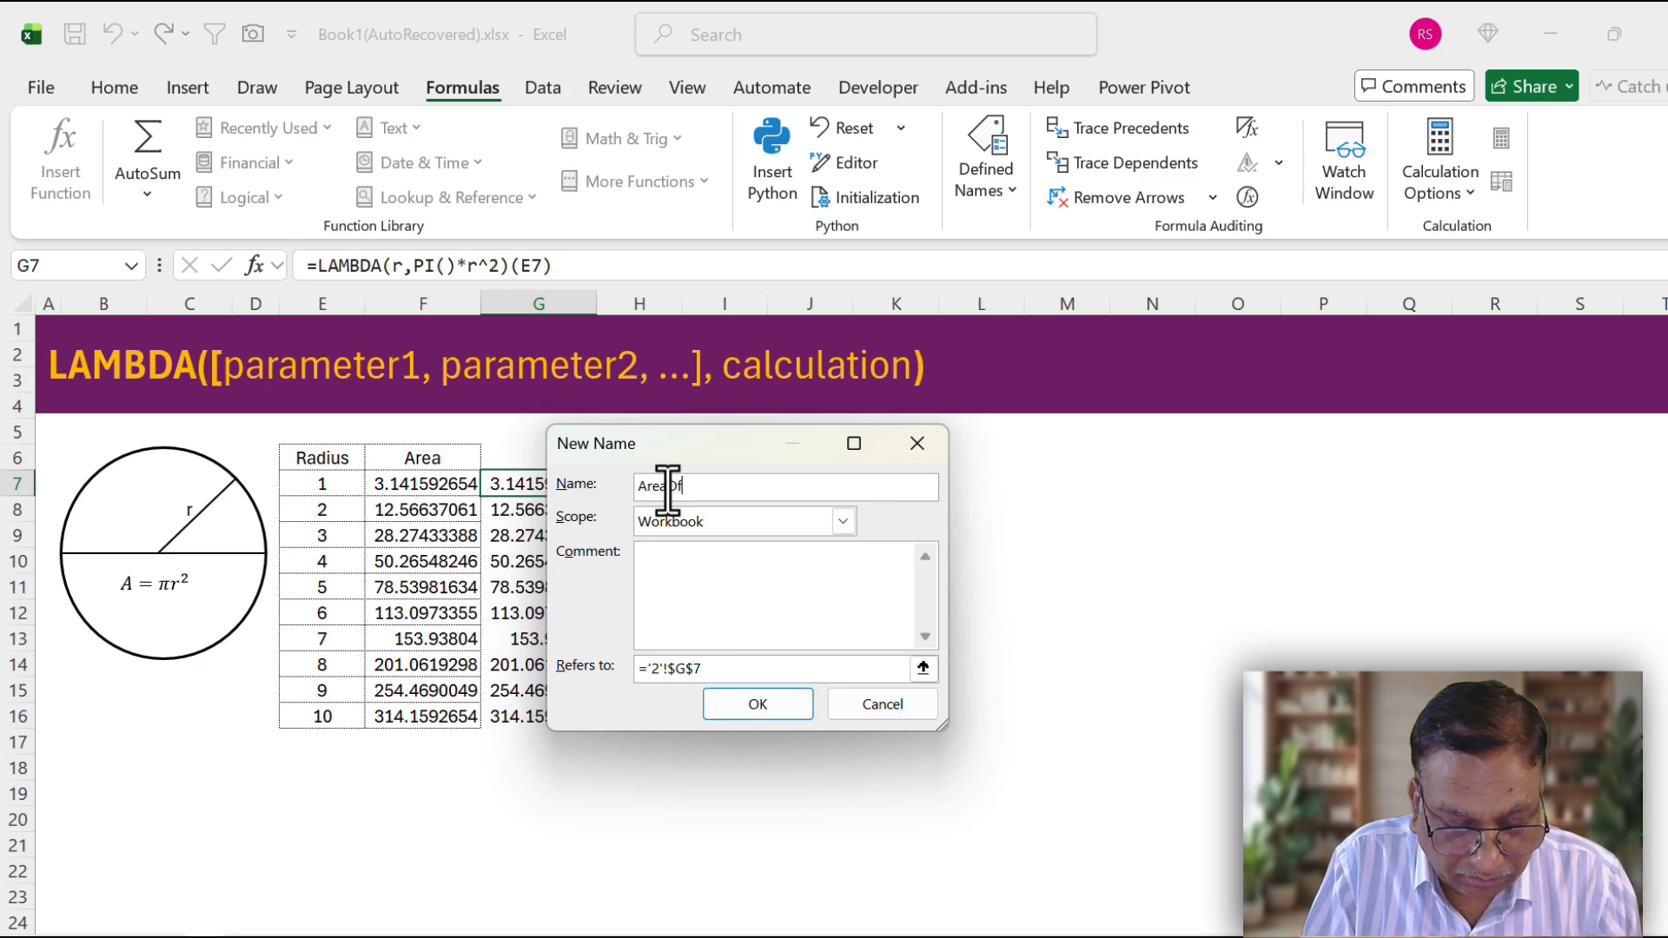
pyautogui.write('Circle')
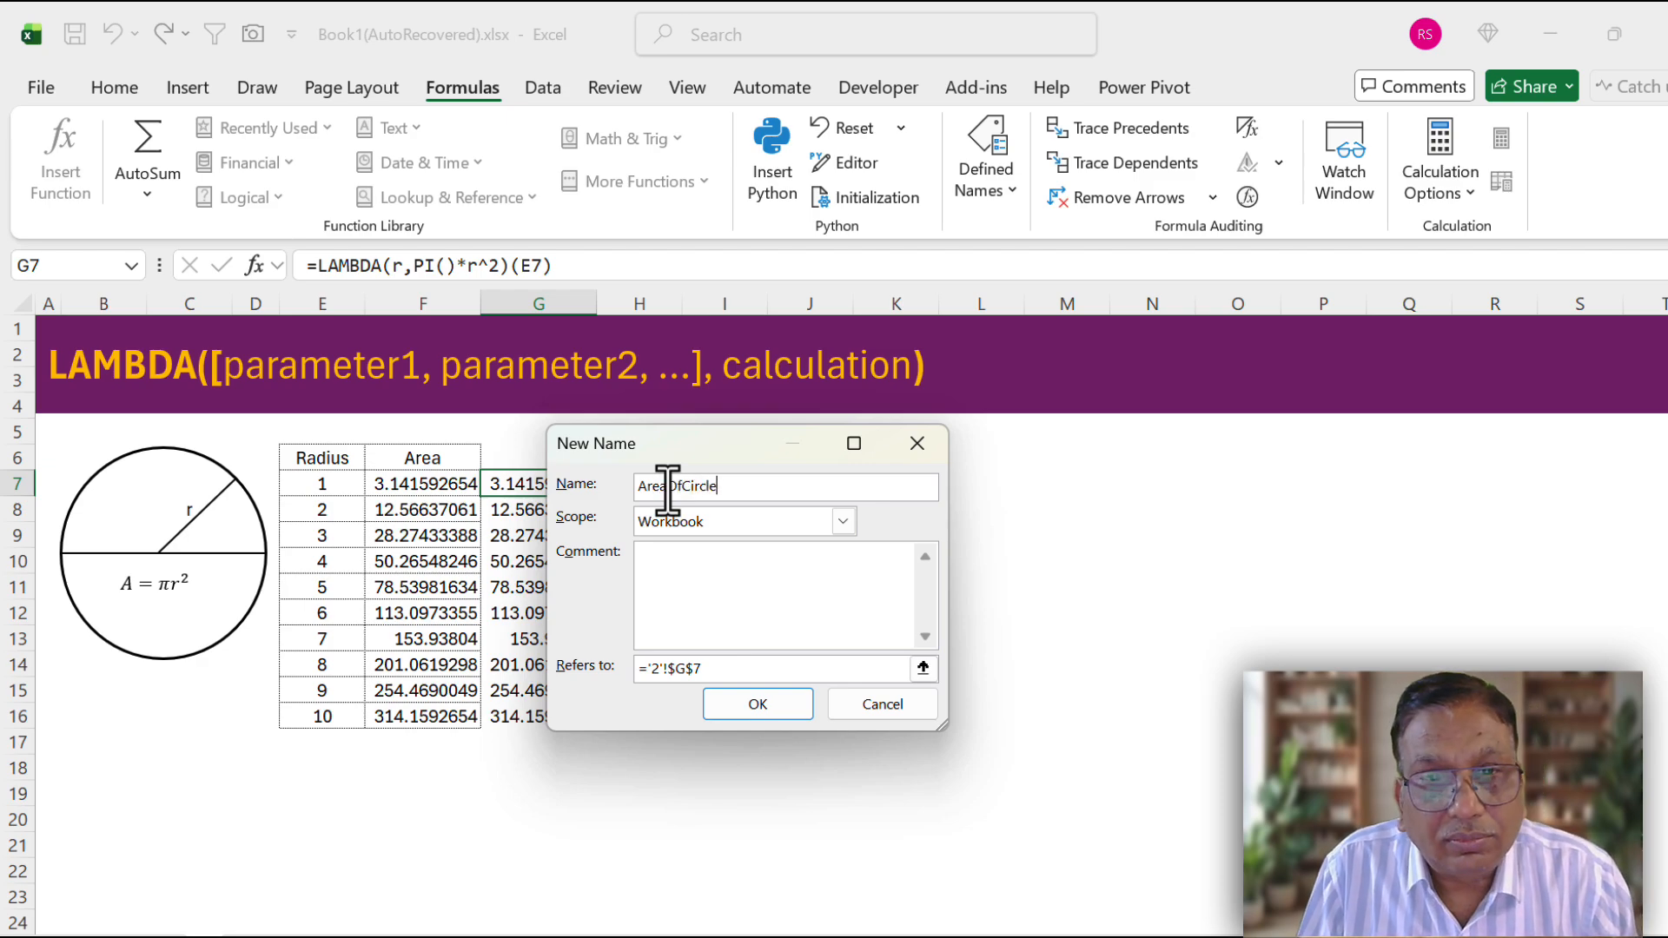
# Make AreaOfCircle refer to the copied =LAMBDA(r,PI()*r^2), save the name and close the Name Manager.
pyautogui.moveTo(707, 669); pyautogui.dragTo(540, 681)
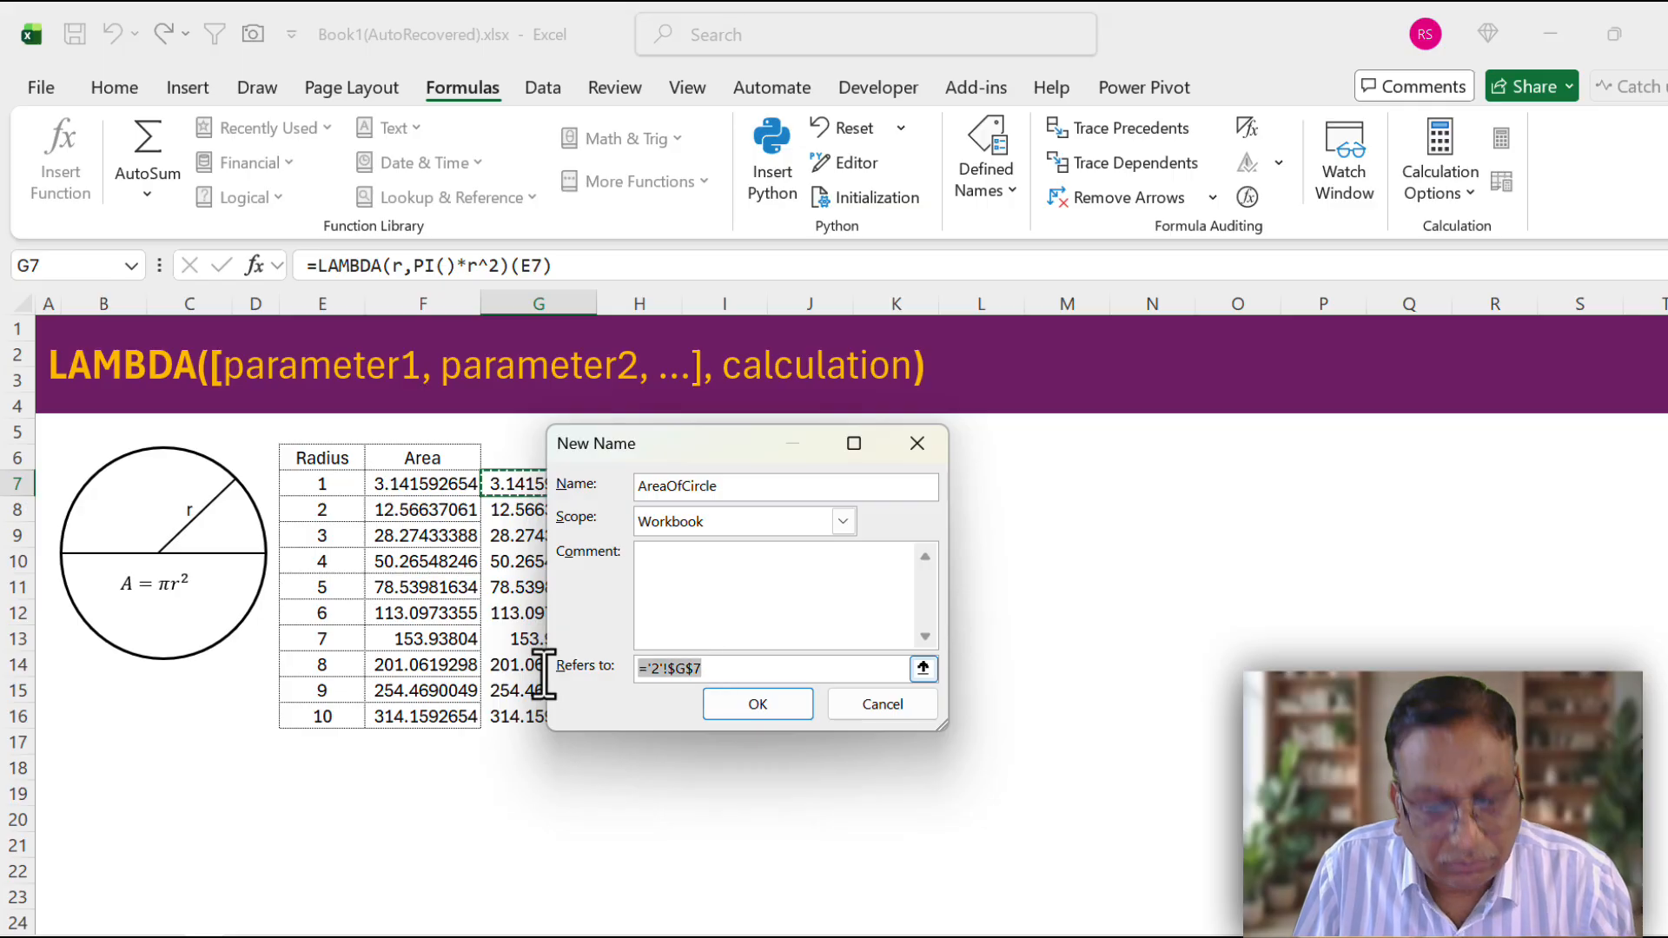
pyautogui.hotkey('ctrl', 'v')
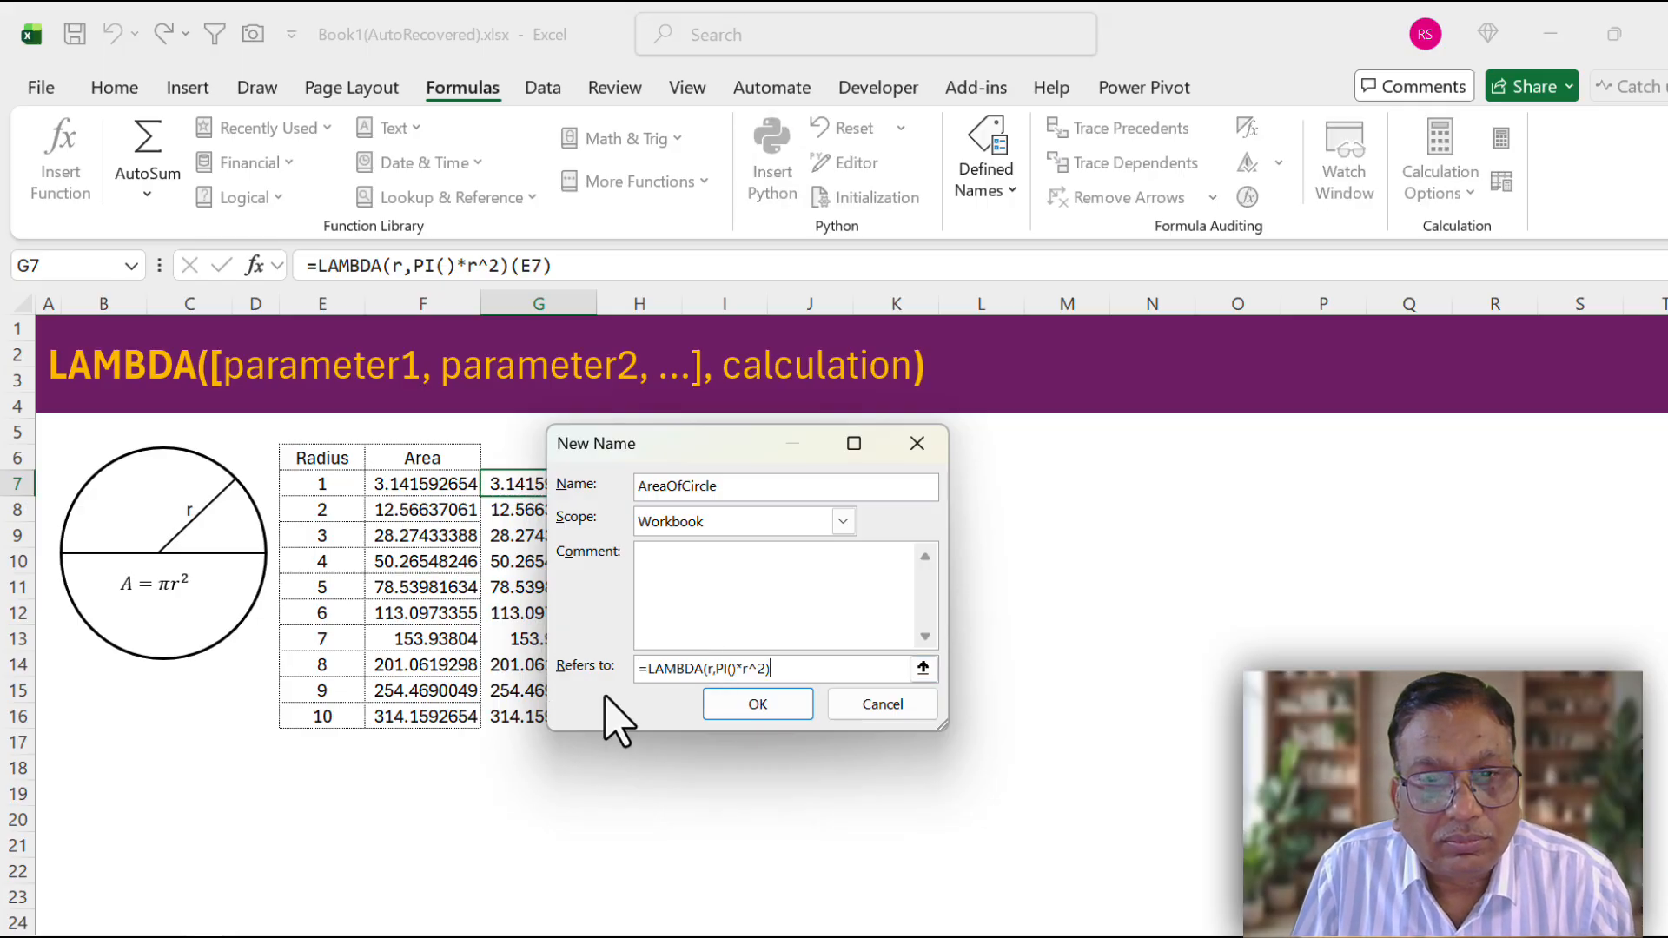
pyautogui.click(756, 705)
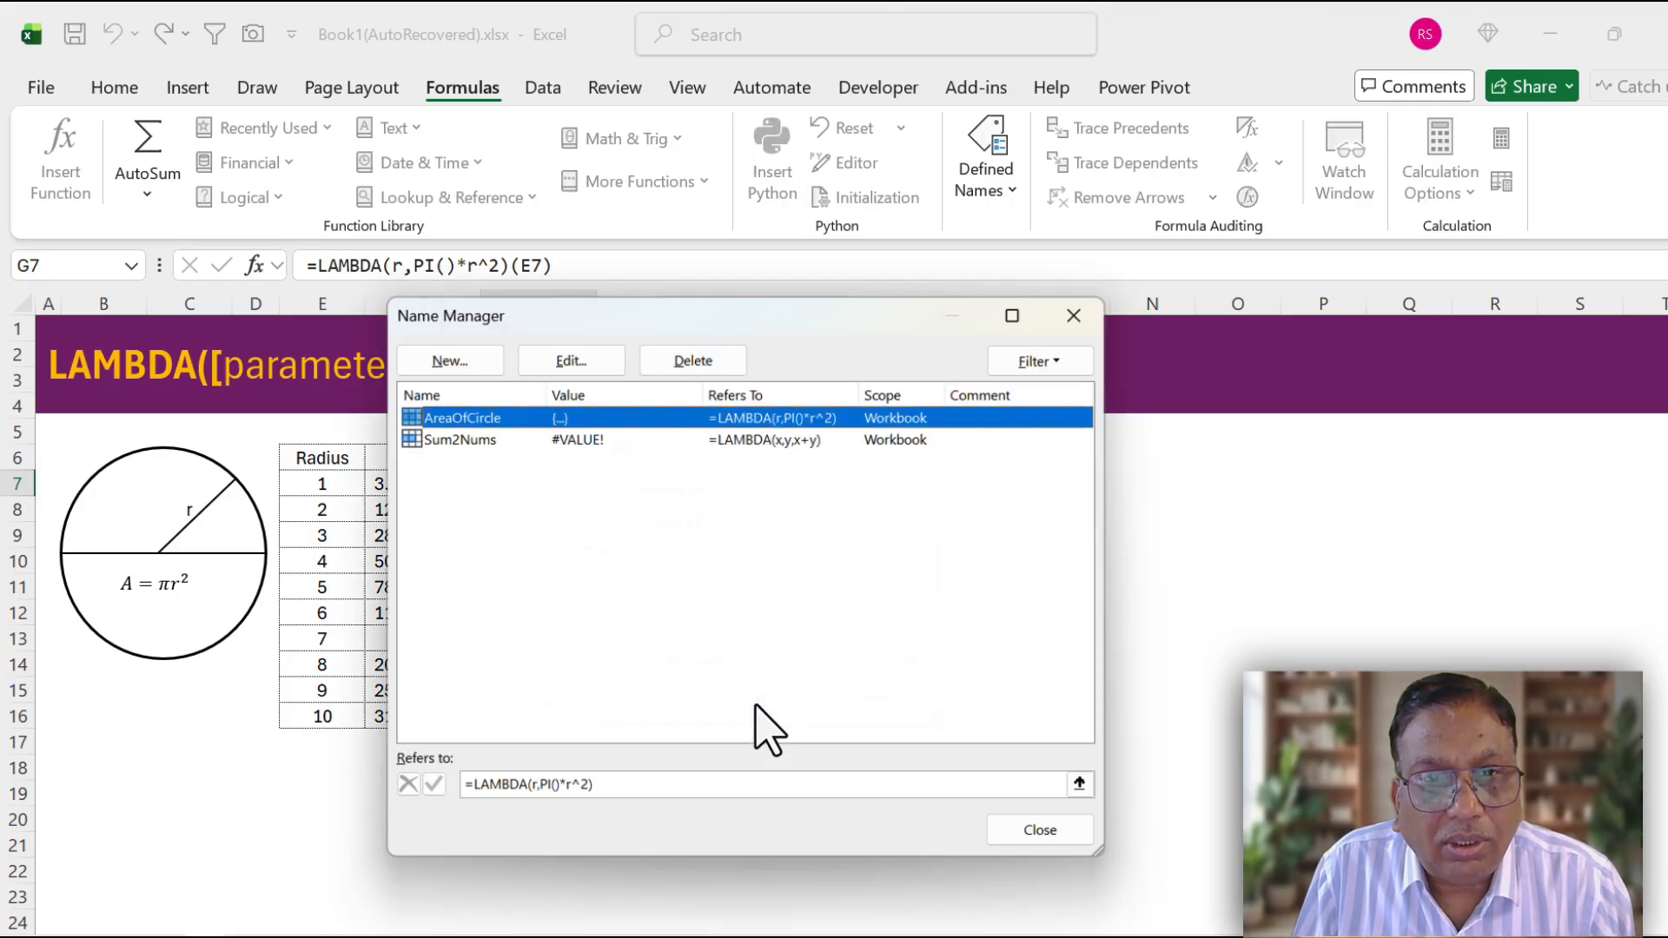
pyautogui.moveTo(894, 317); pyautogui.dragTo(812, 240)
pyautogui.click(975, 756)
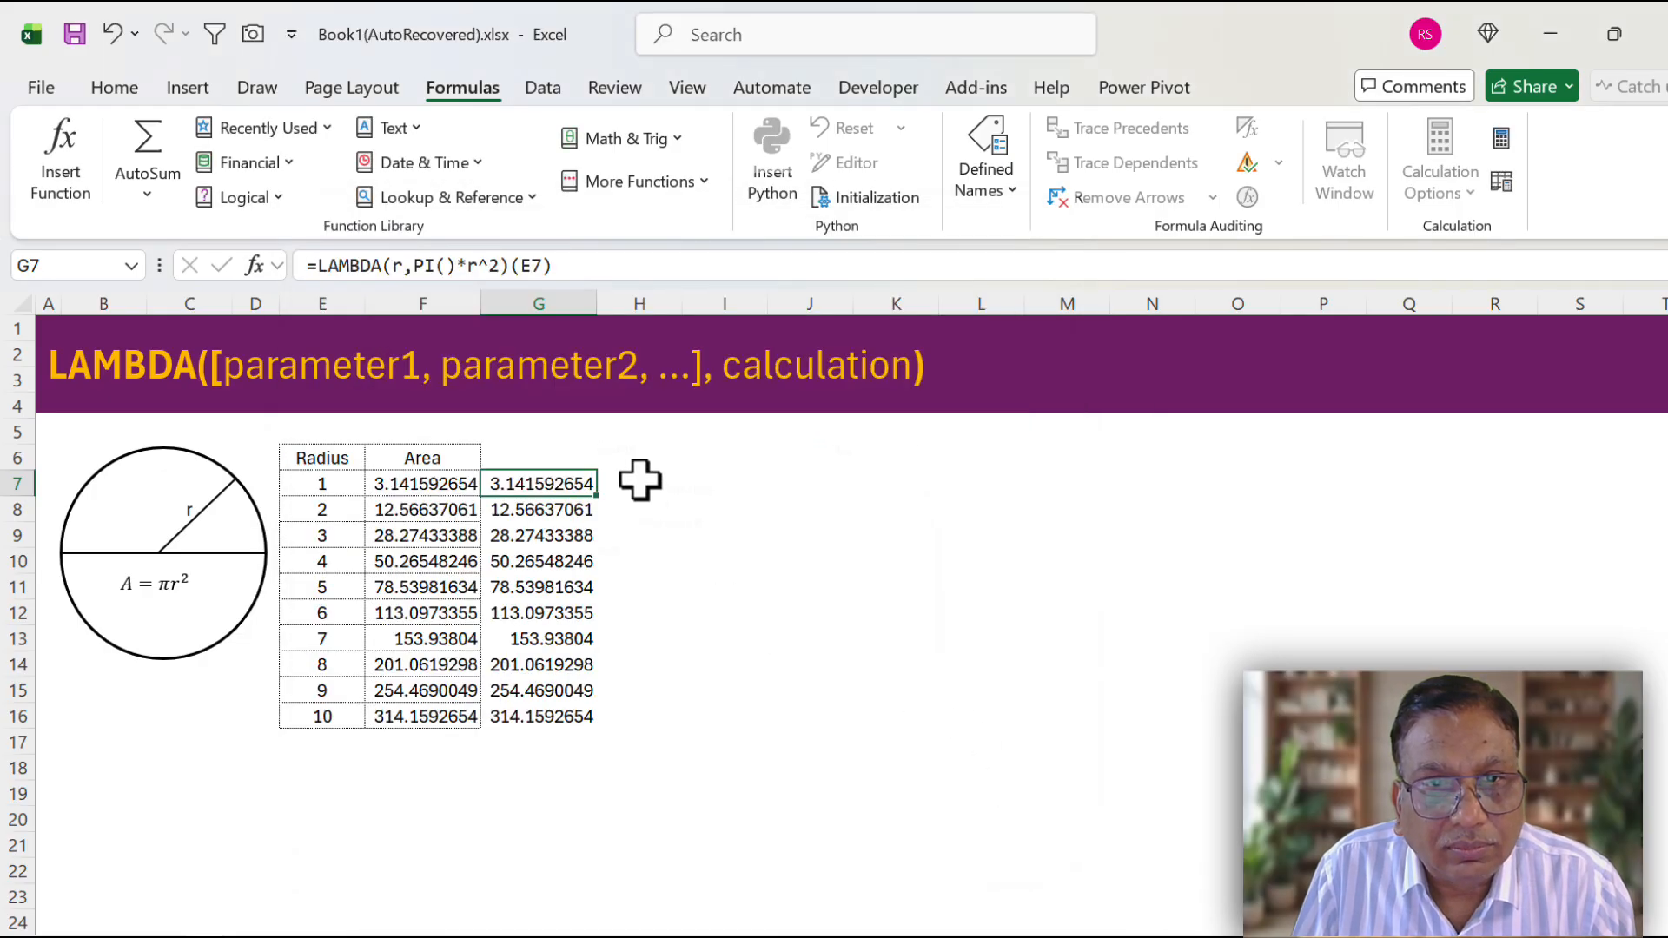
# Enter =AreaOfCircle(E7) in H7 to calculate the area from the first radius.
pyautogui.click(642, 481)
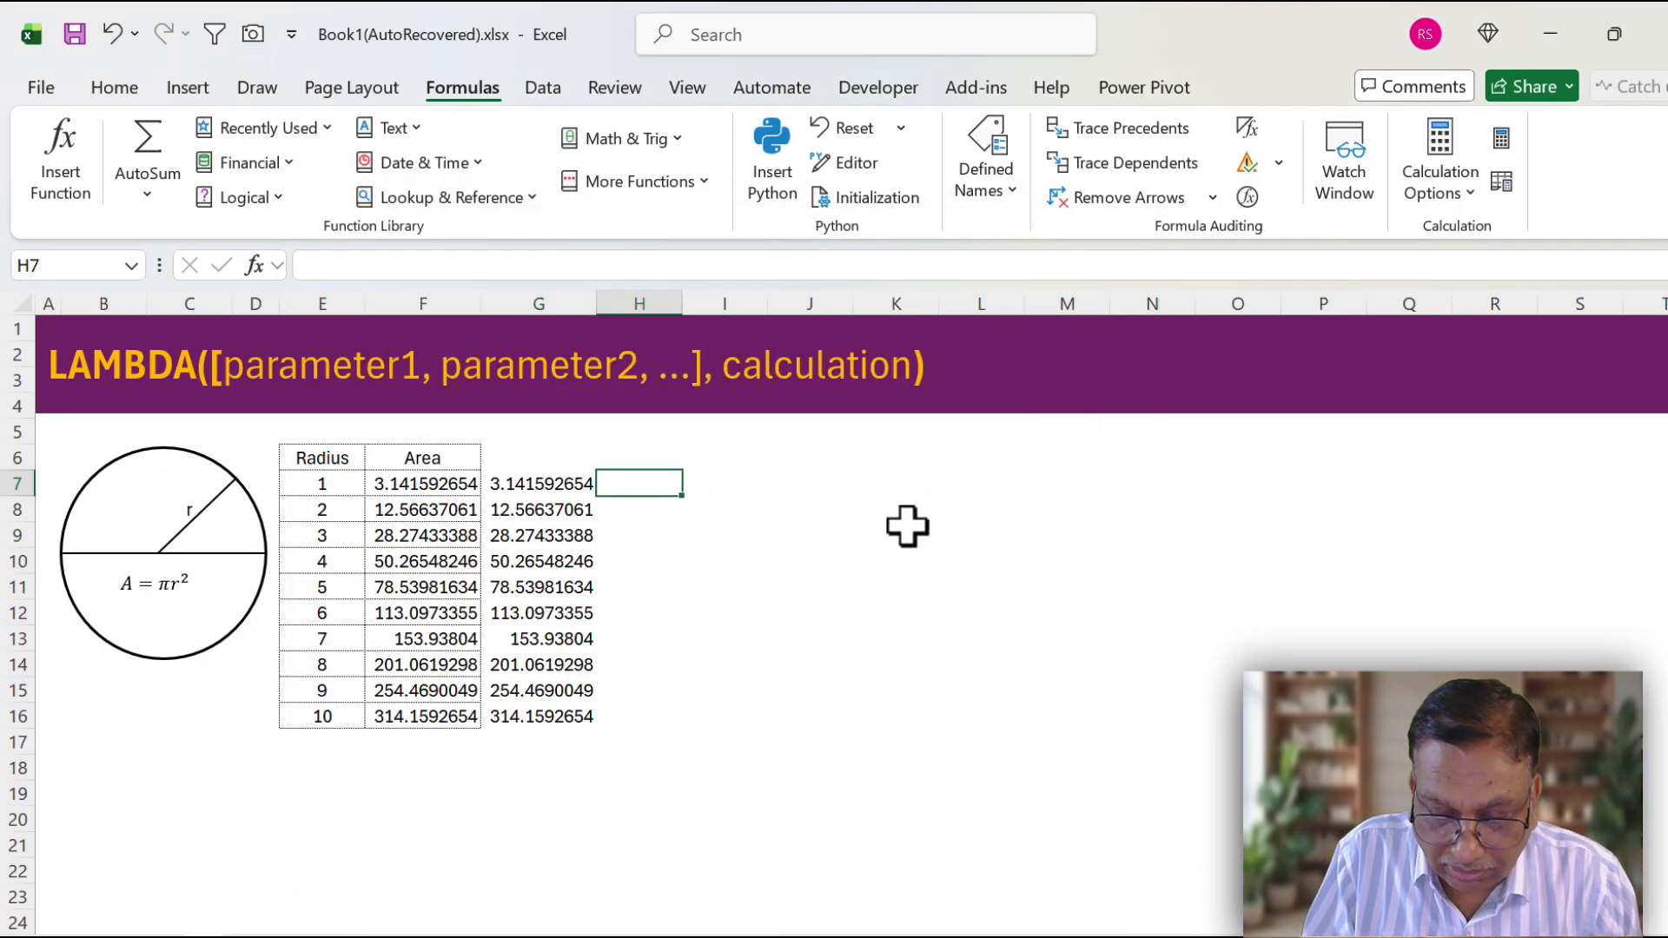
pyautogui.write('=ar')
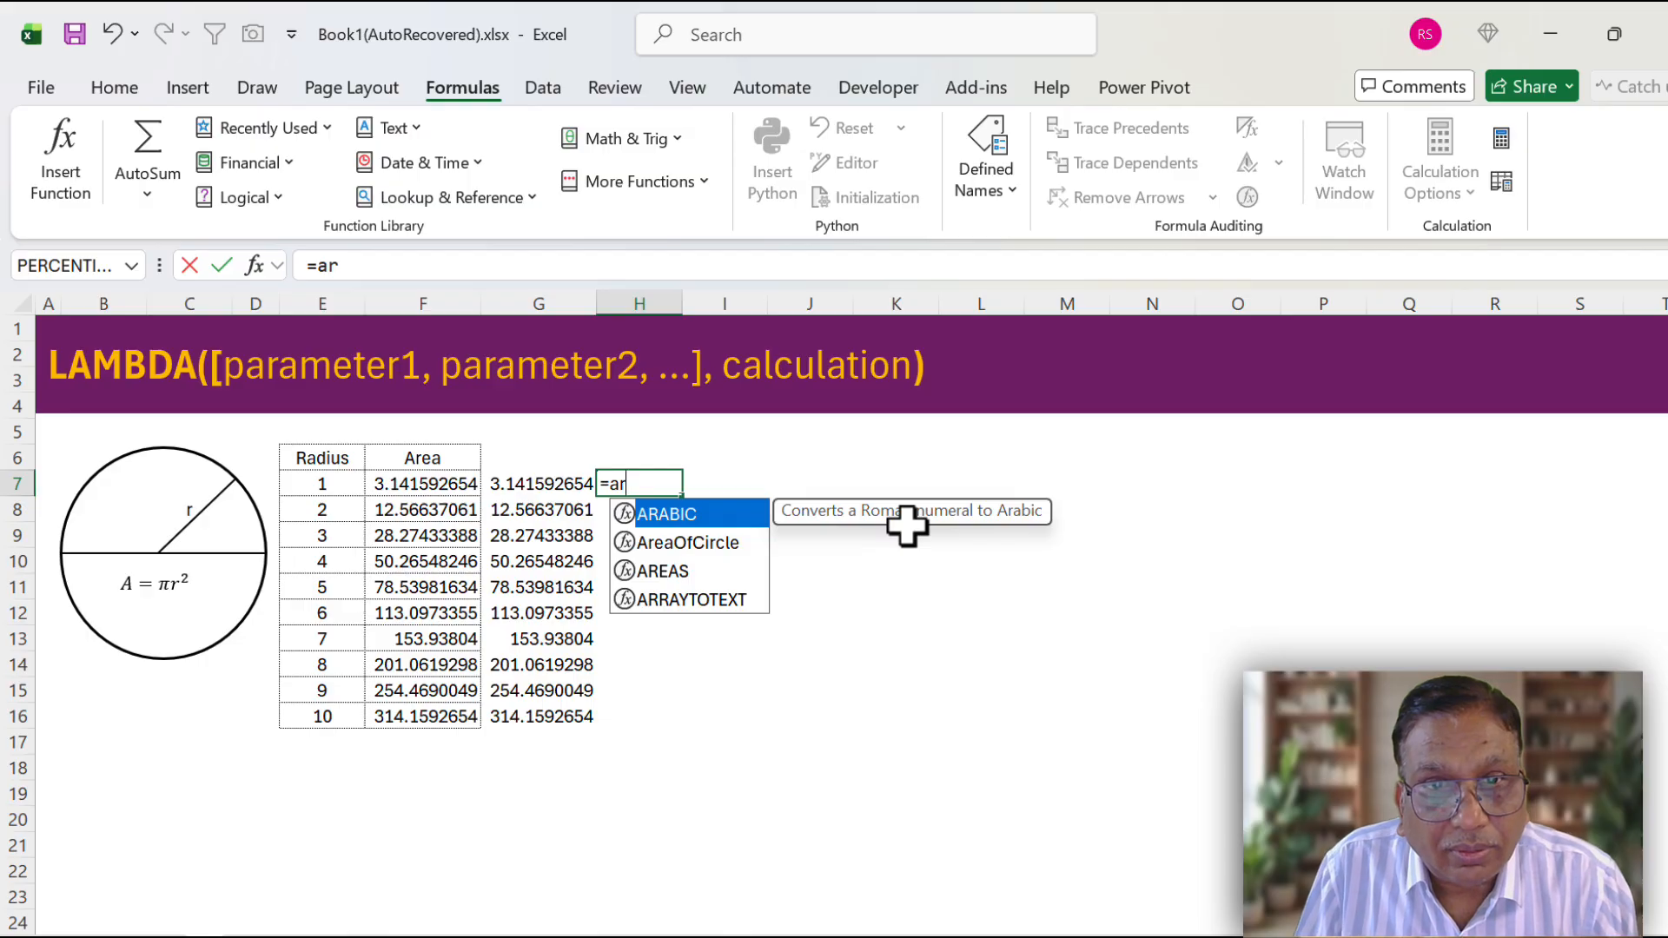
pyautogui.click(695, 542)
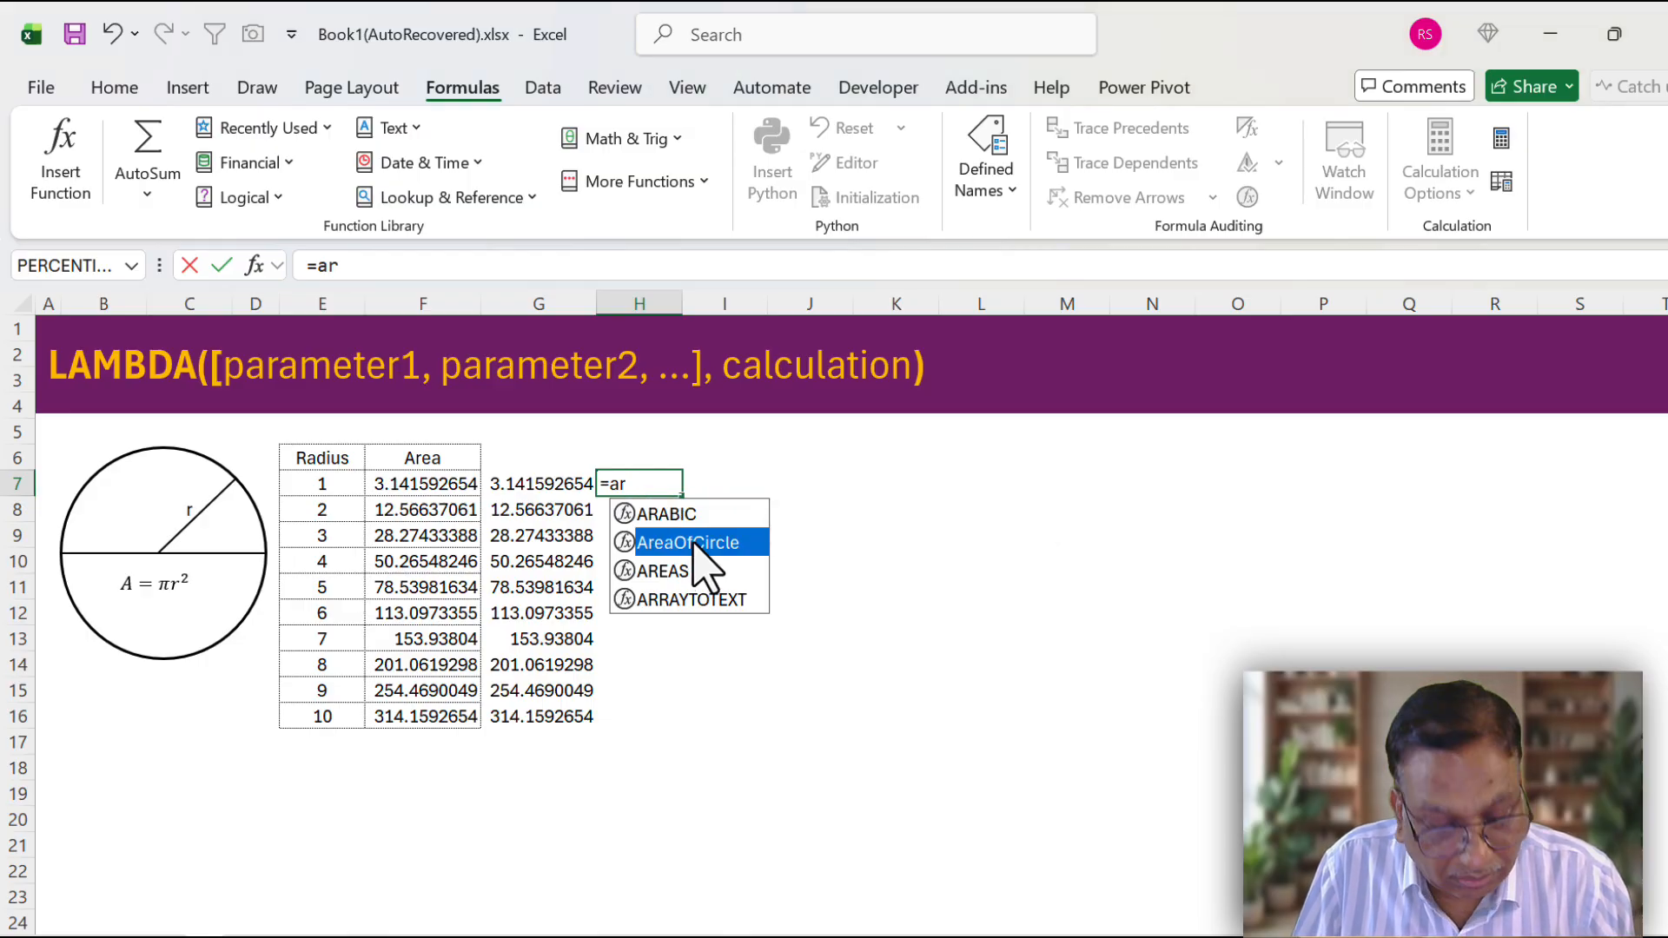
pyautogui.doubleClick(695, 543)
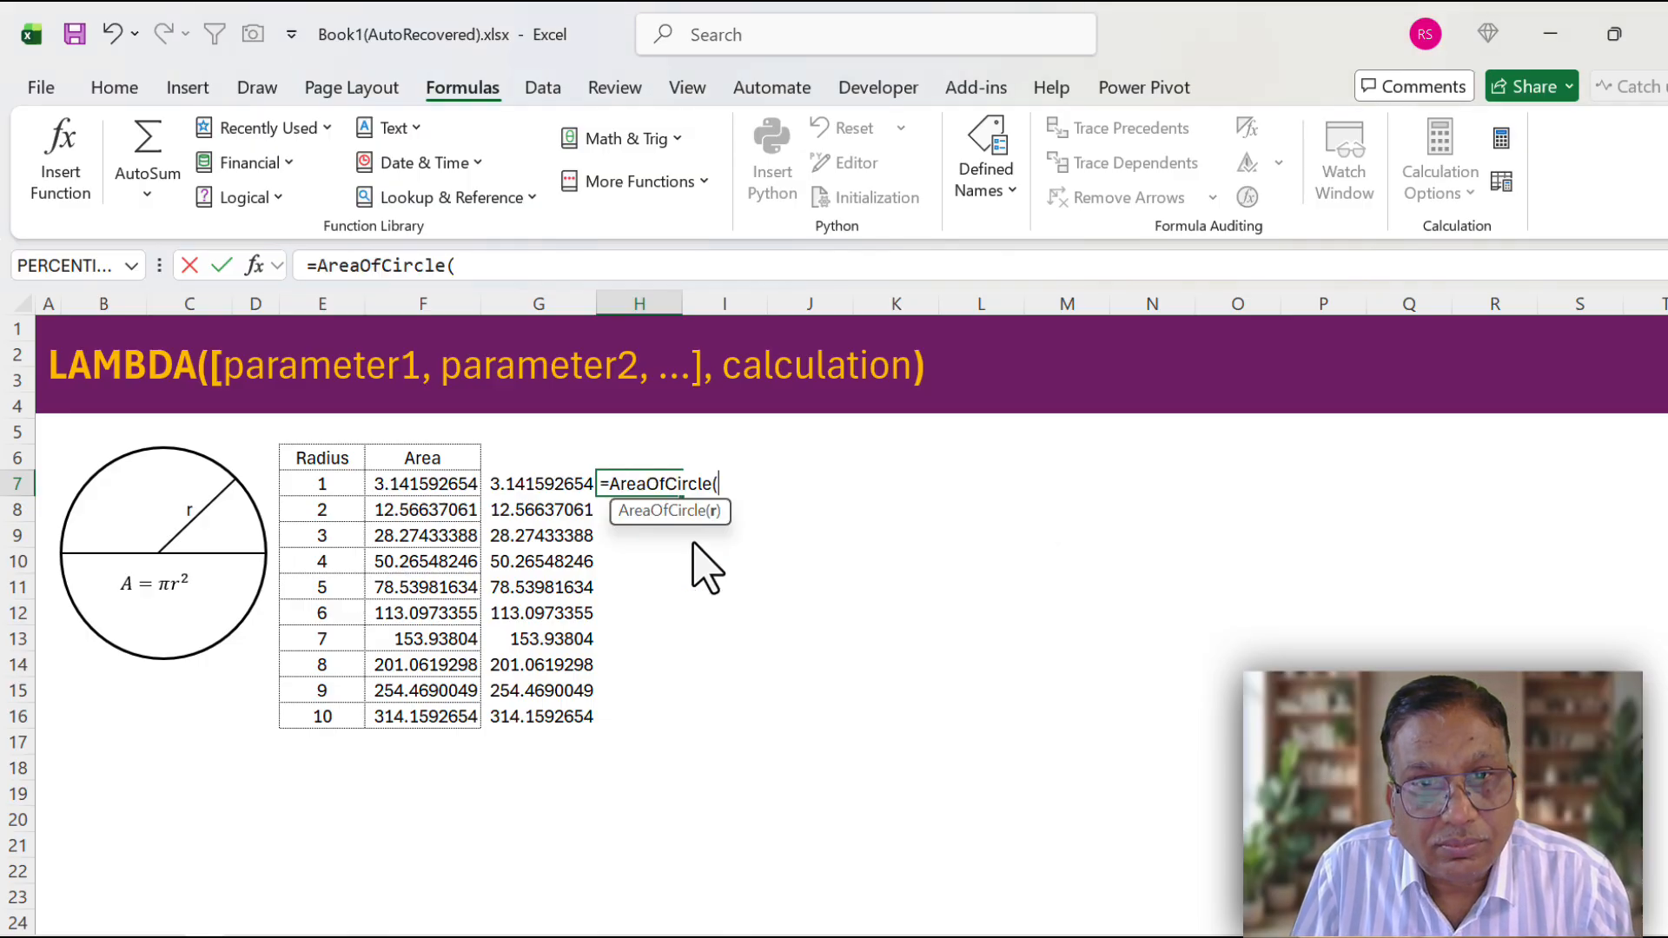
pyautogui.click(321, 484)
pyautogui.press('Return')
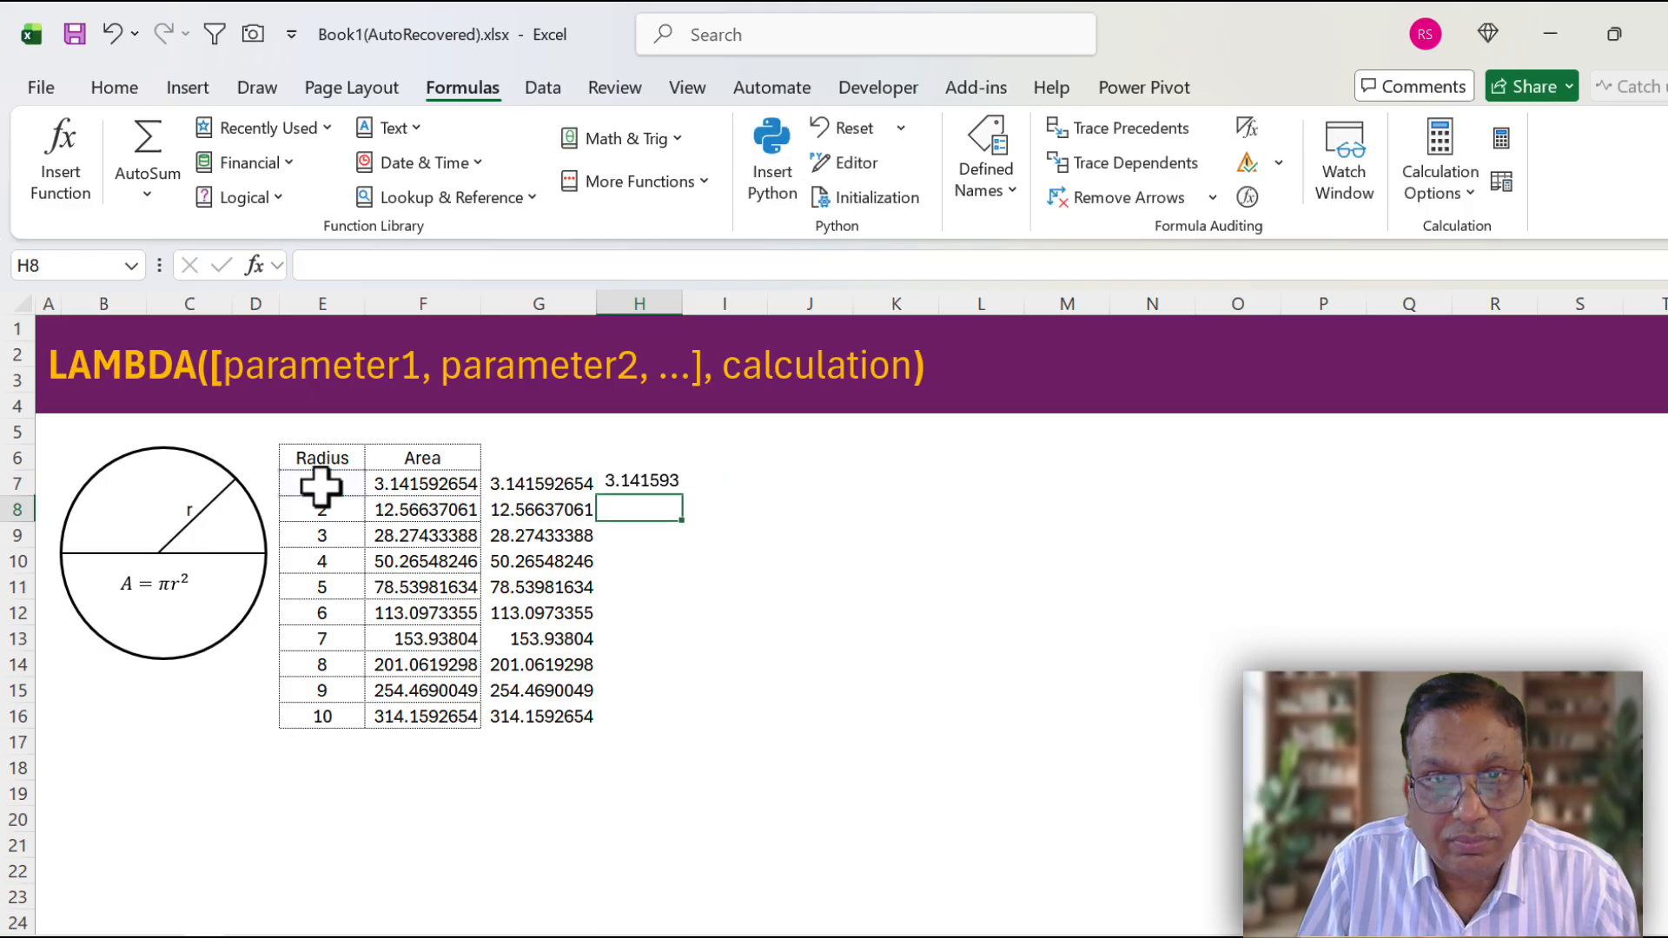
# Autofit the width of column H and fill the AreaOfCircle formula from H7 down alongside the table.
pyautogui.doubleClick(683, 304)
pyautogui.click(684, 485)
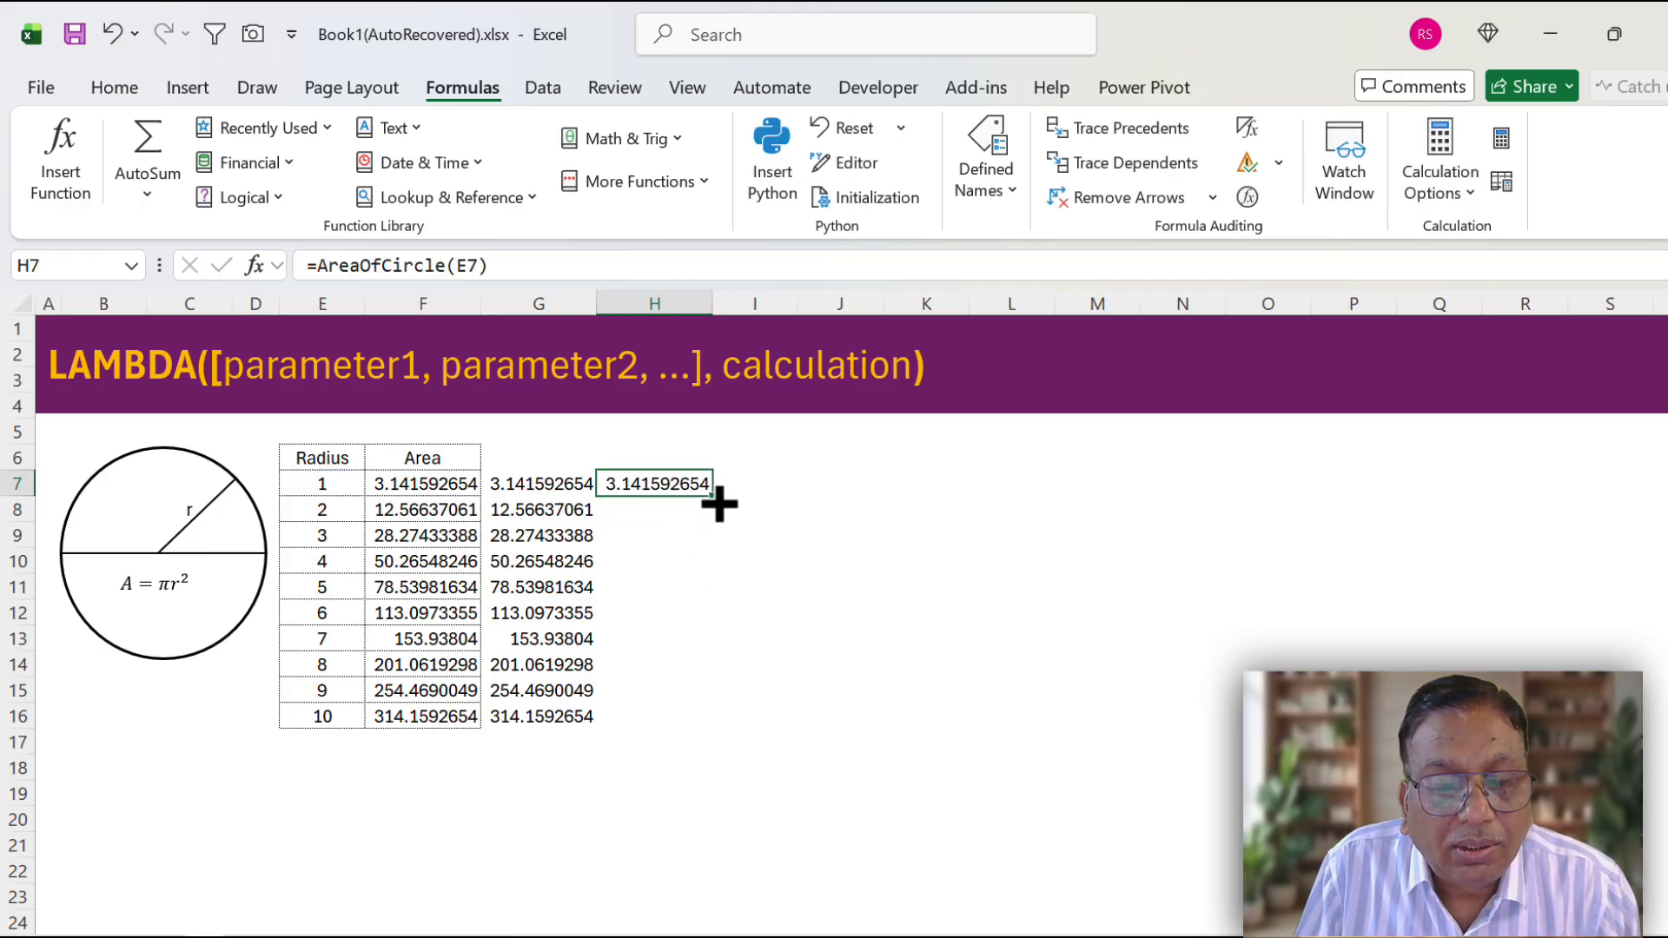
pyautogui.doubleClick(716, 499)
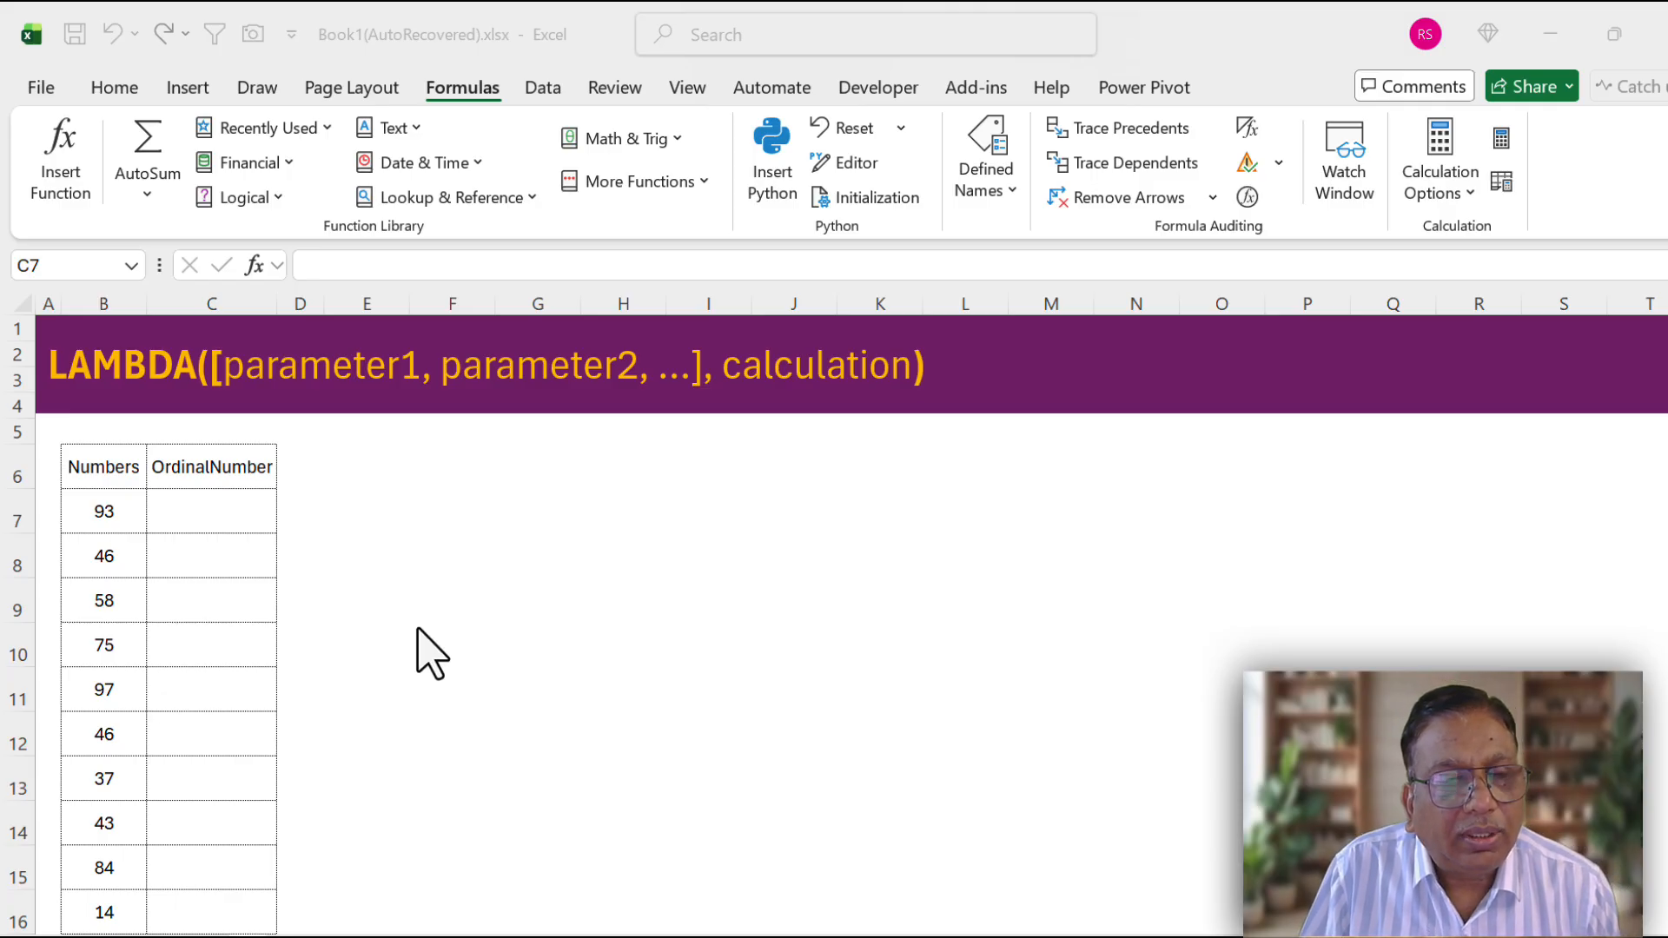
# Begin a LAMBDA formula in C7 of the OrdinalNumber column with n as its parameter.
pyautogui.click(187, 514)
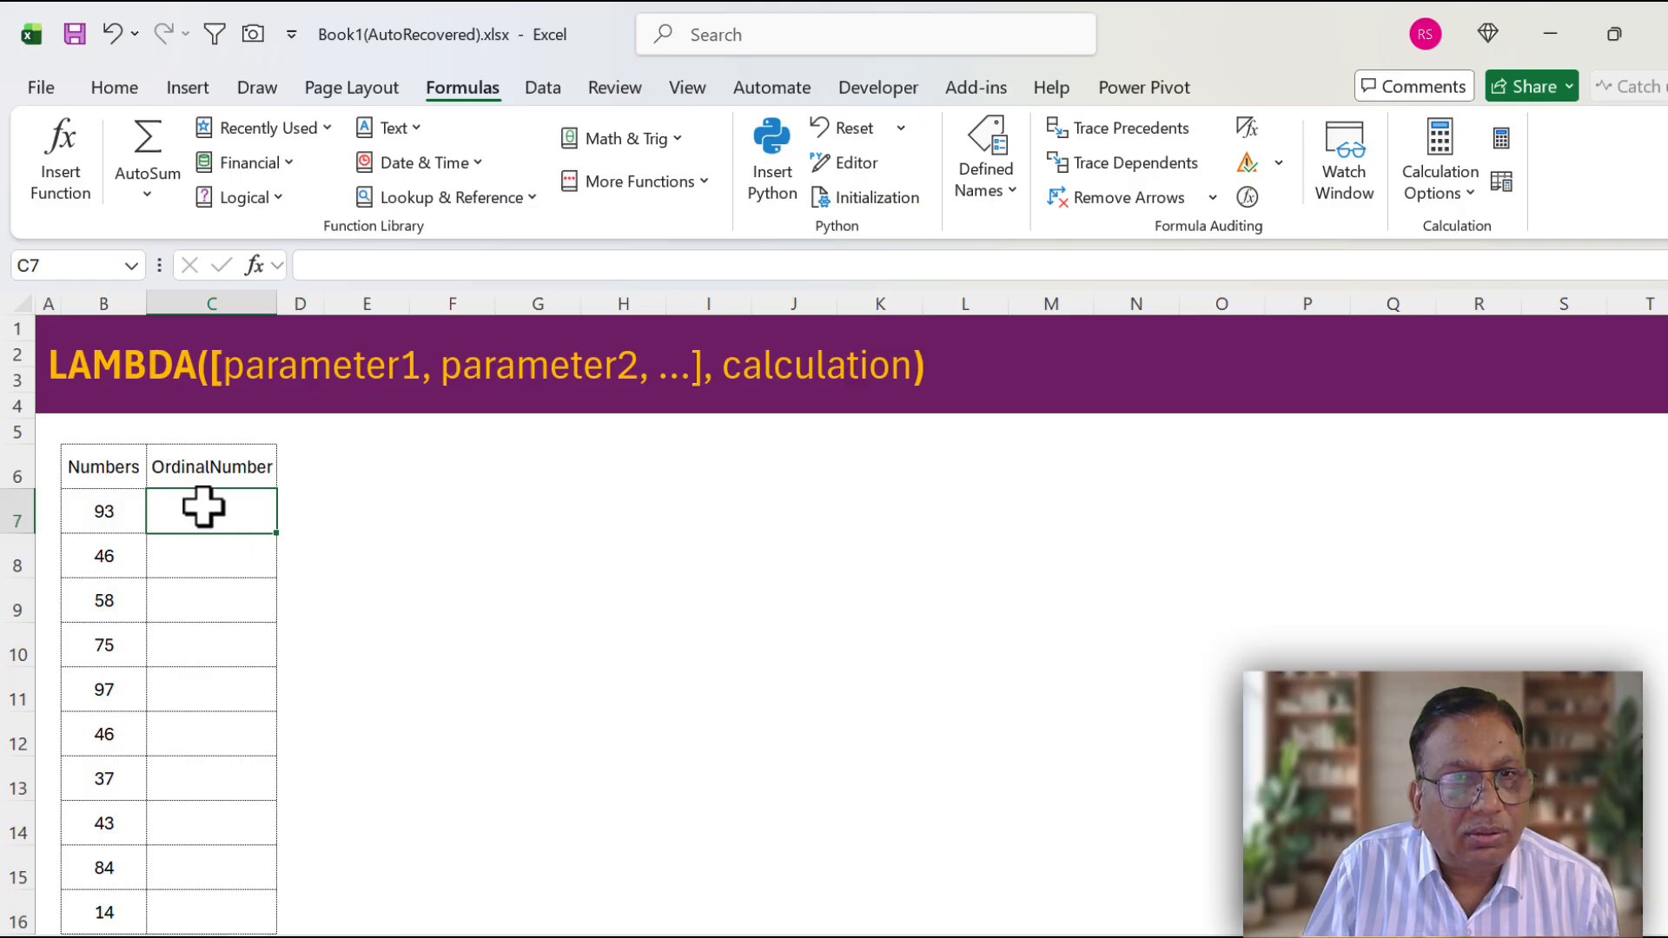
pyautogui.write('la')
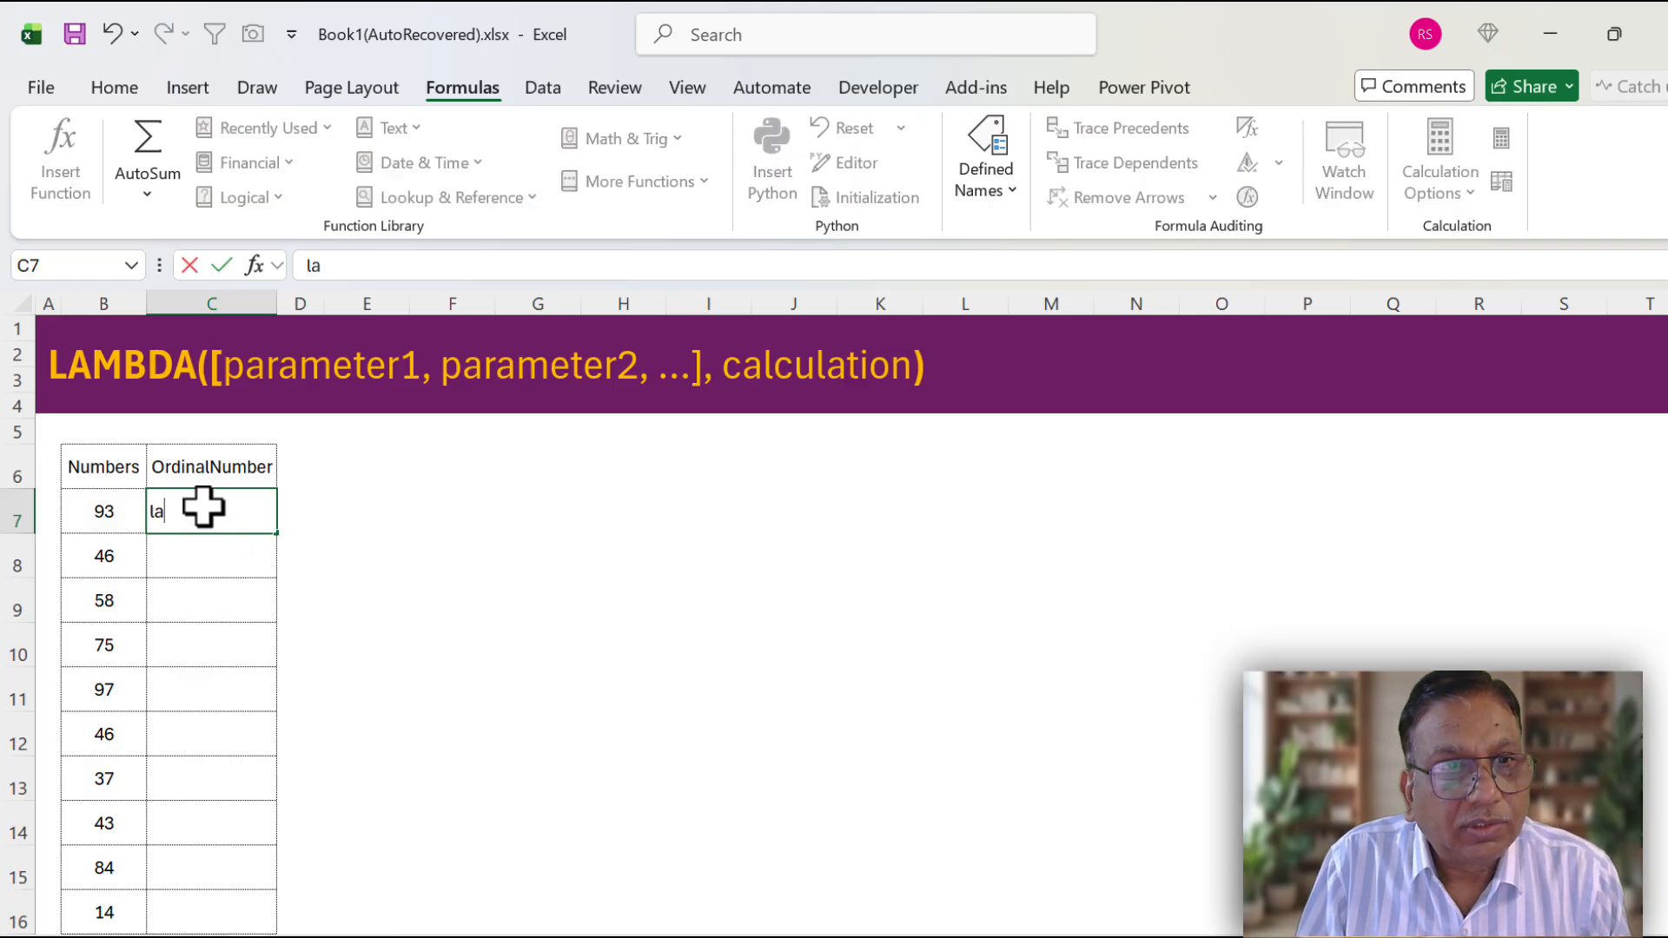
pyautogui.press('BackSpace')
pyautogui.press('BackSpace')
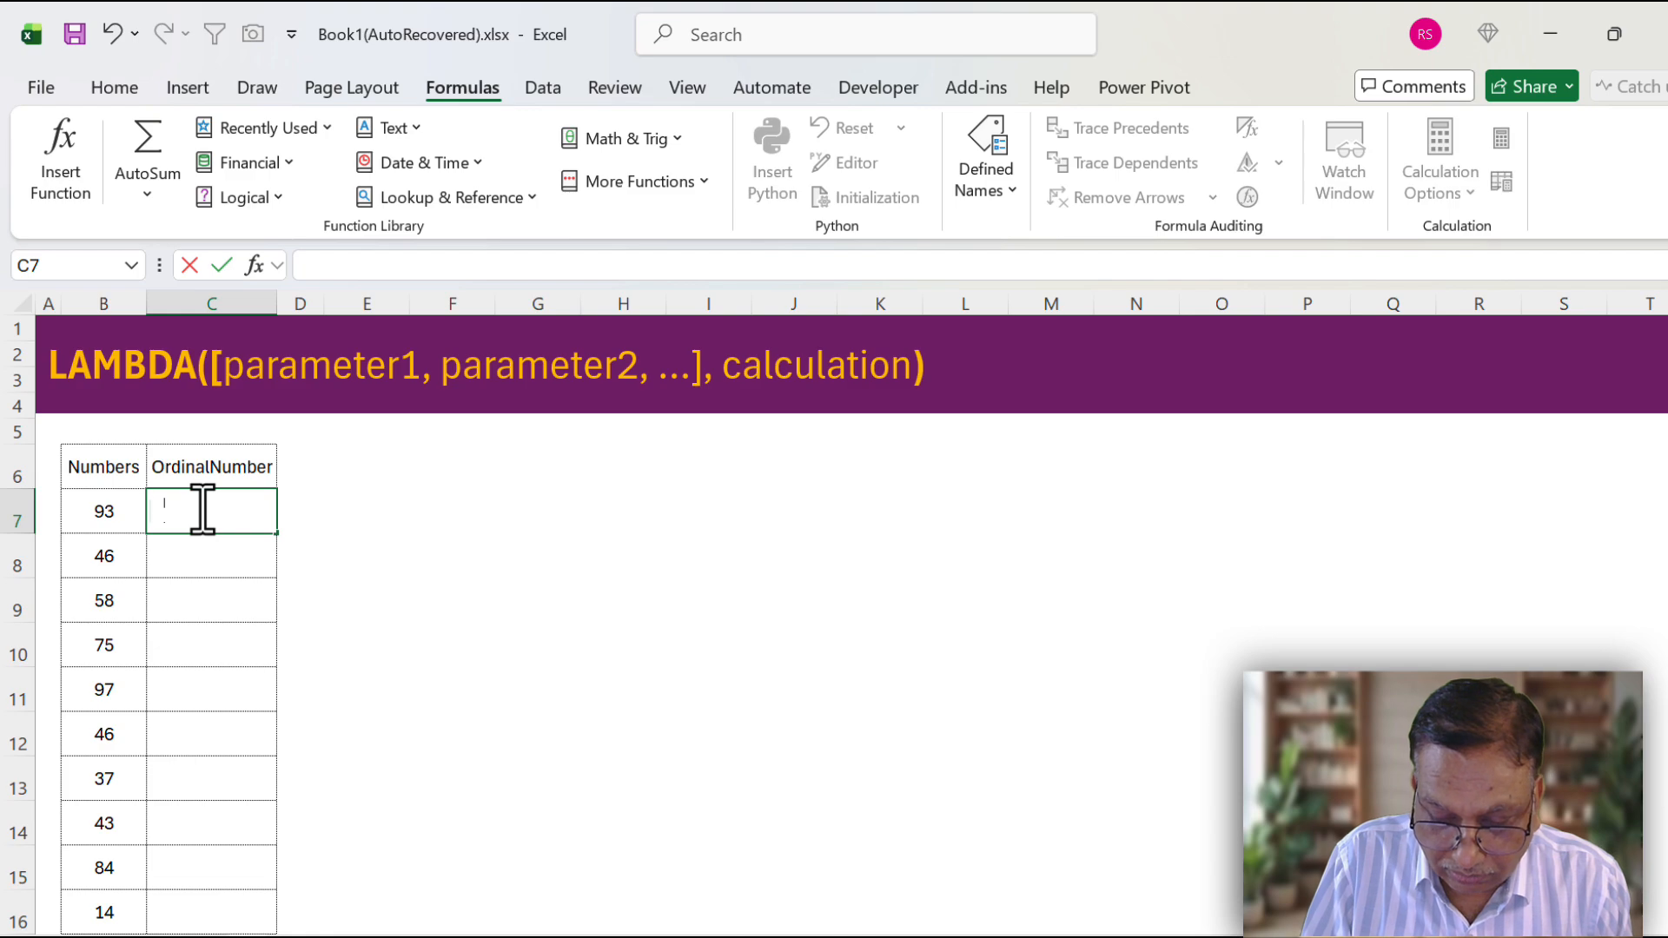
pyautogui.write('=l')
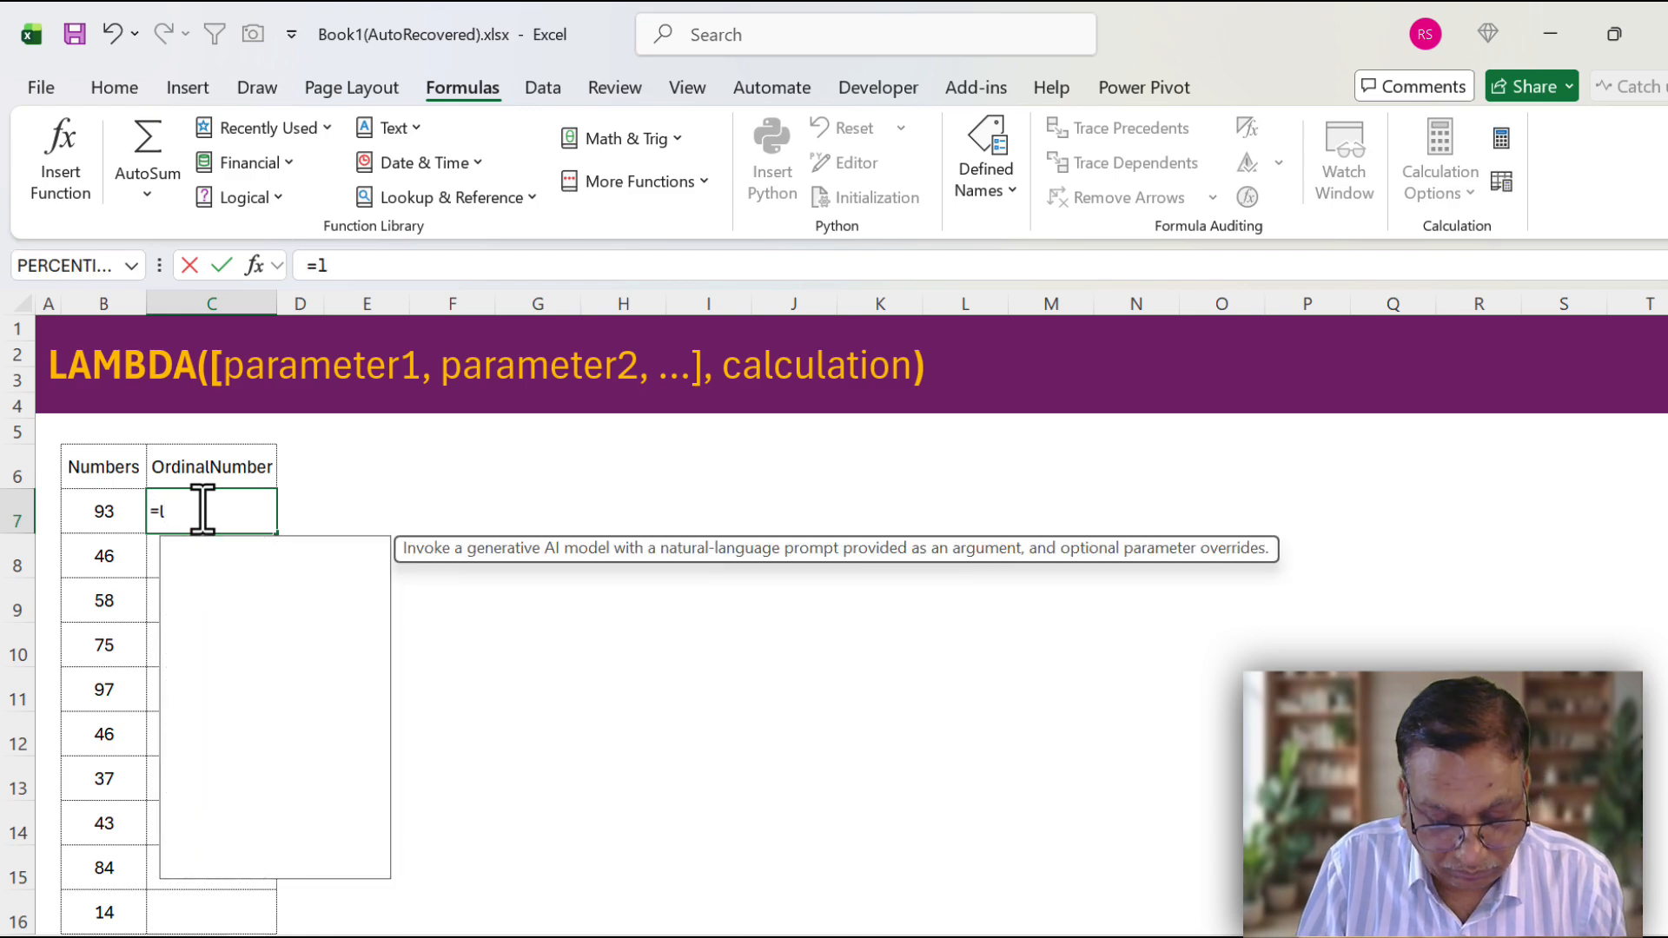
pyautogui.write('a')
pyautogui.press('Down')
pyautogui.press('Tab')
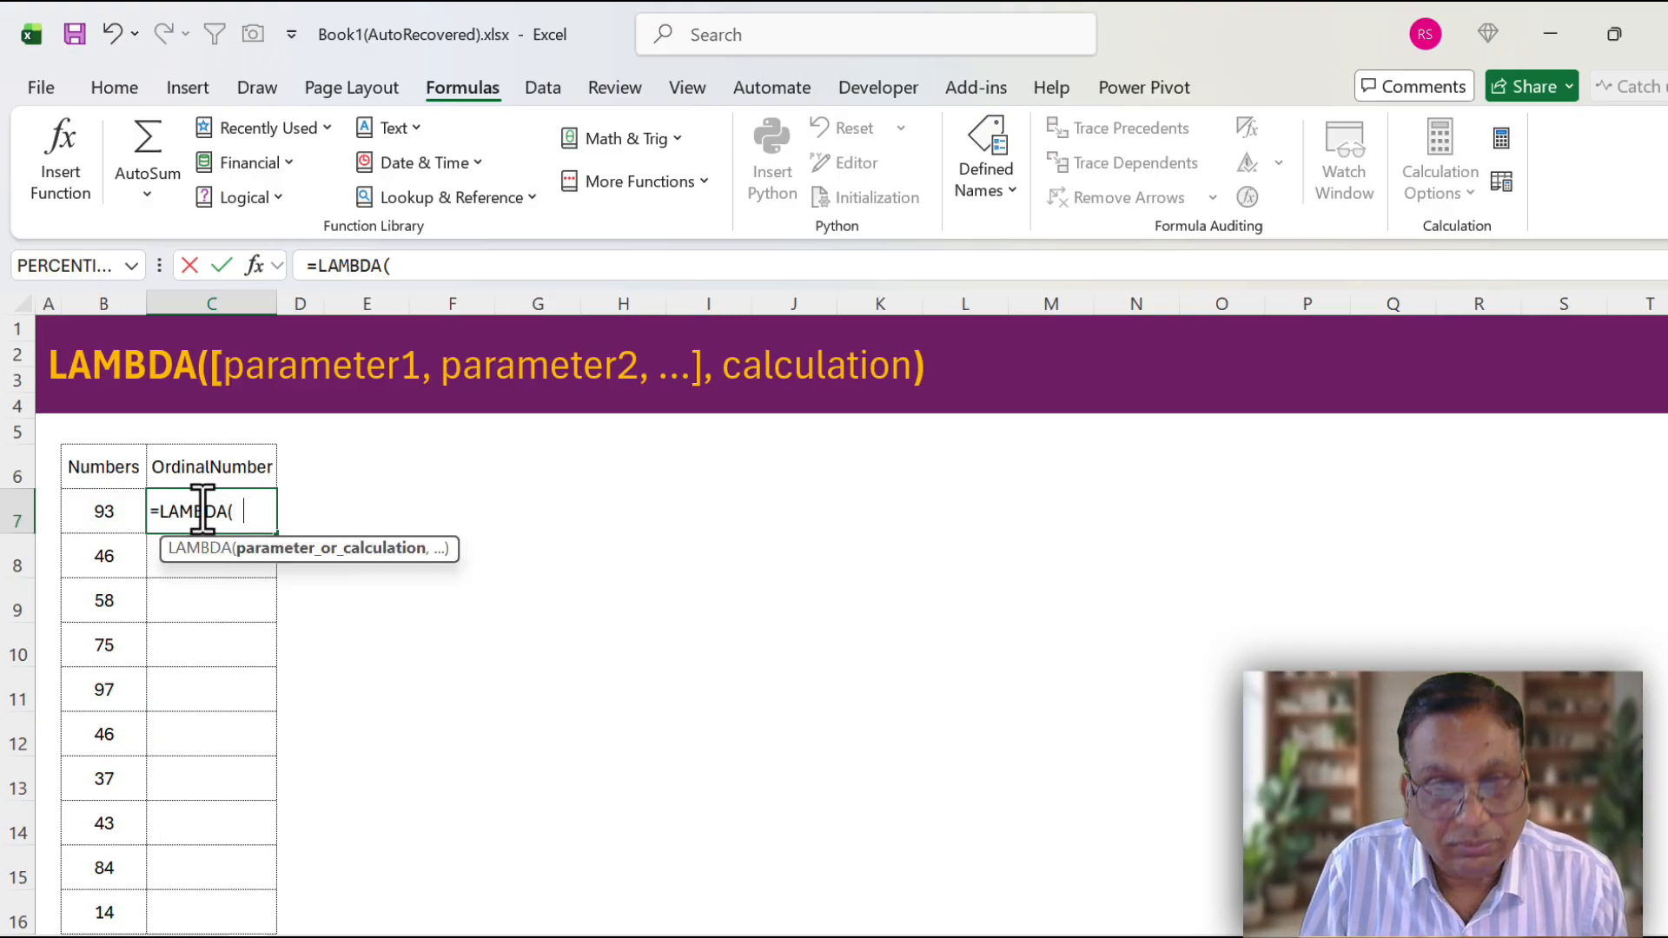
pyautogui.write(',')
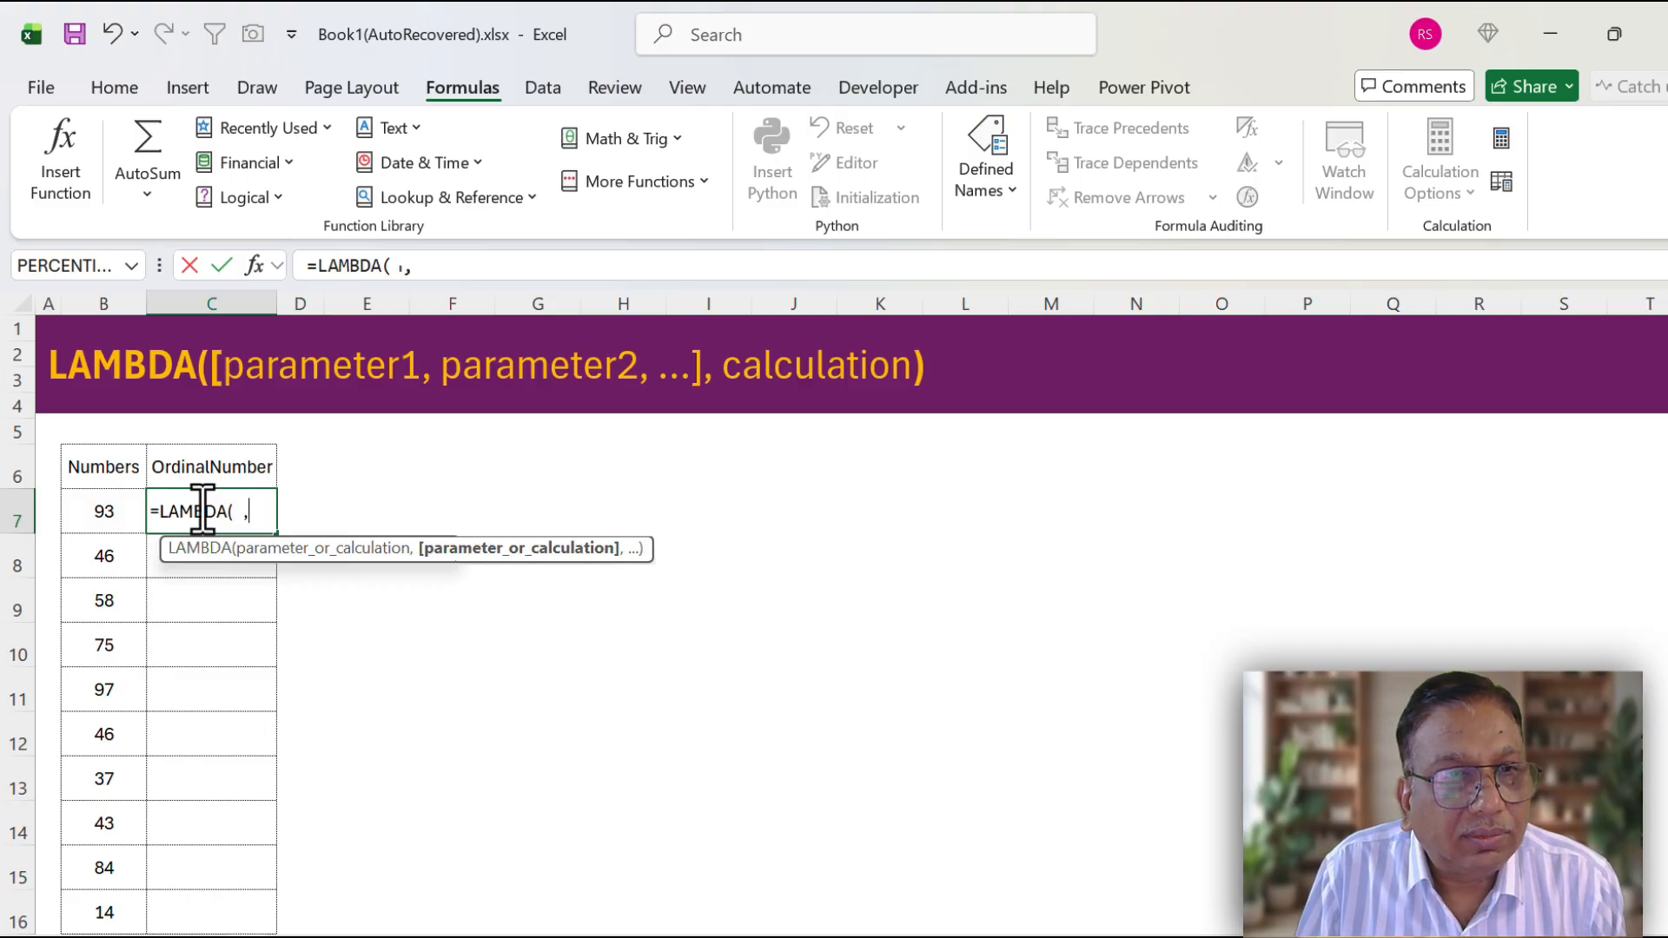
pyautogui.press('BackSpace')
pyautogui.press('BackSpace')
pyautogui.write('n,')
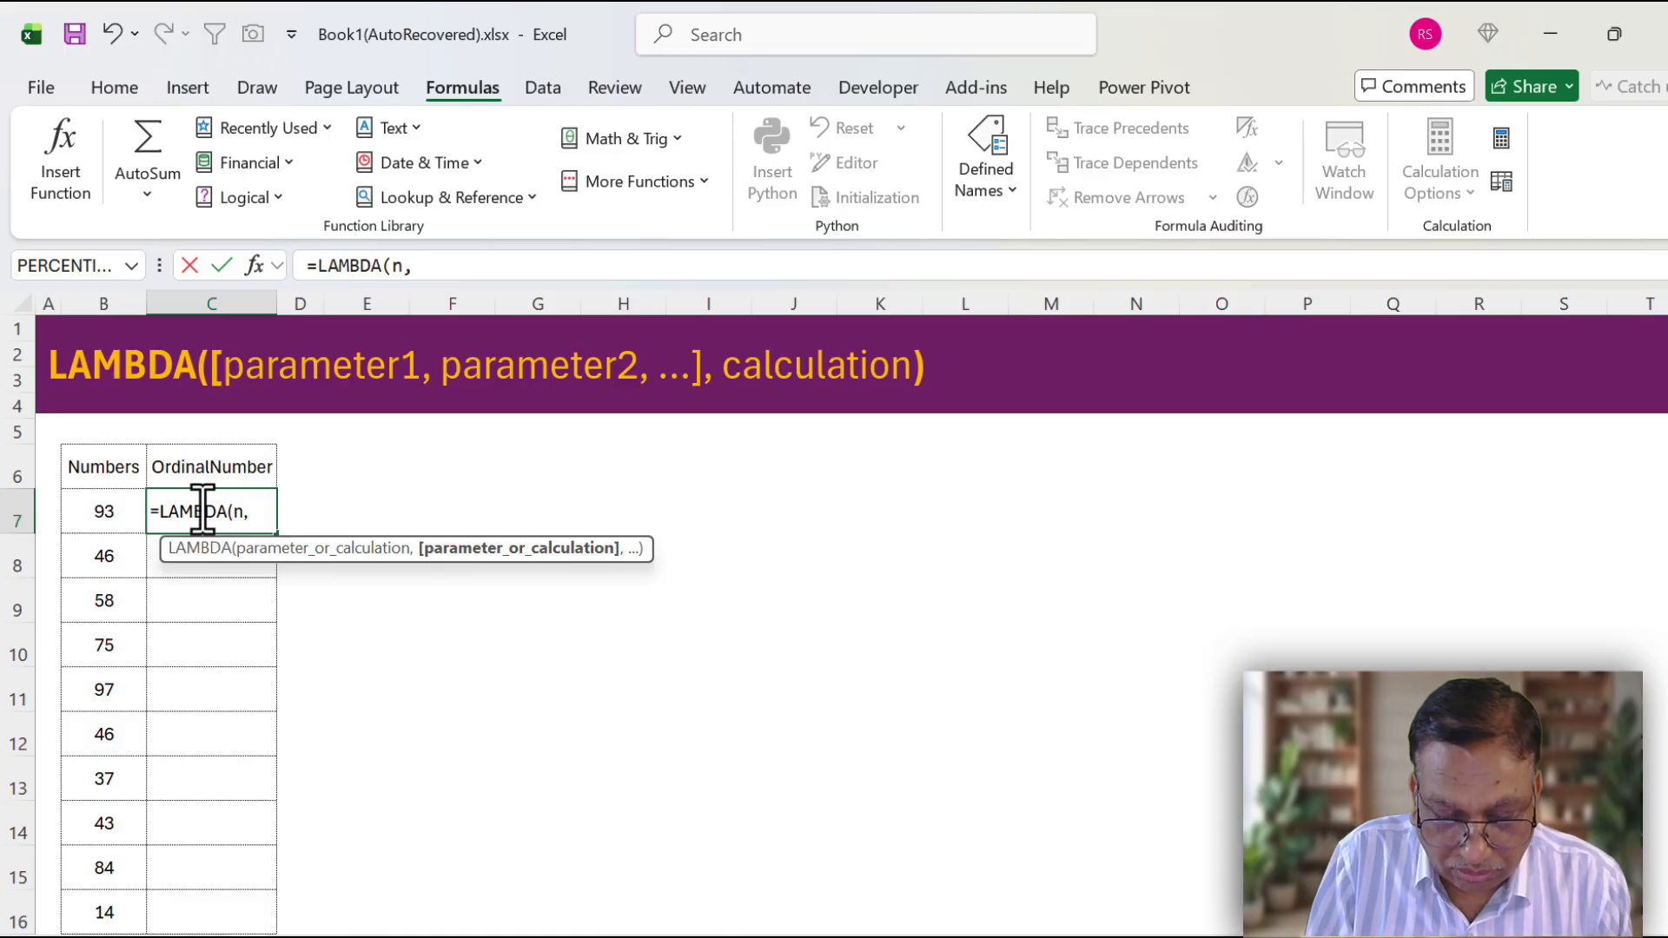
# Add an IF calculation to the C7 LAMBDA whose logical test is an AND with ISNUMBER(n) as its first condition.
pyautogui.write('if')
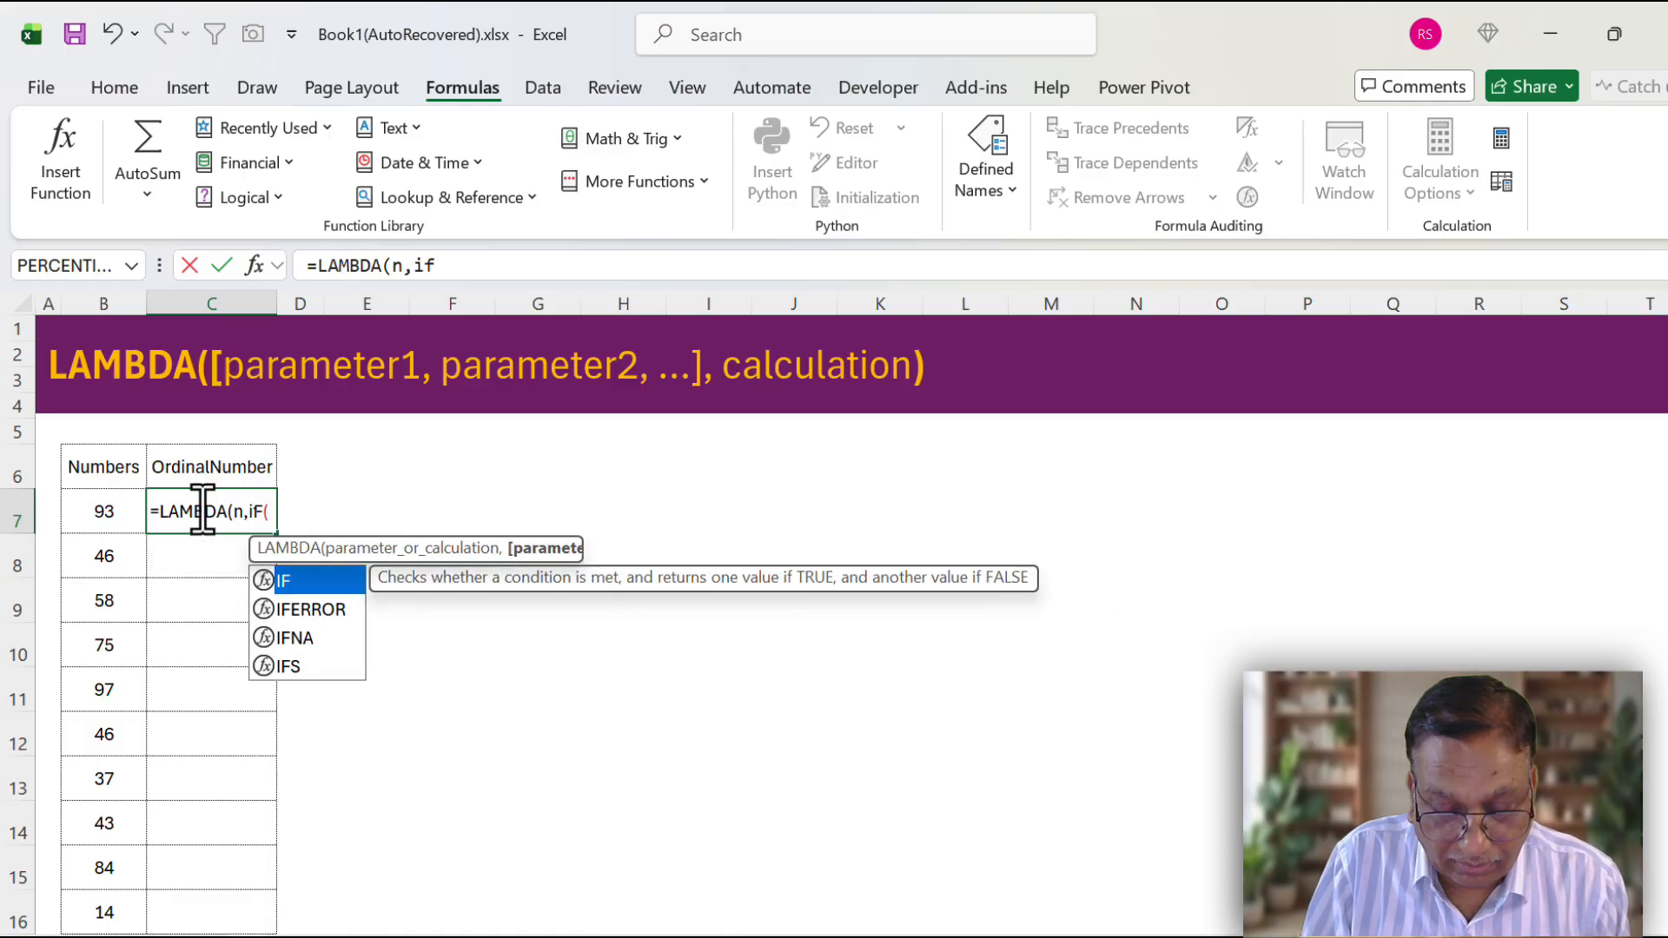
pyautogui.write('(')
pyautogui.write('a')
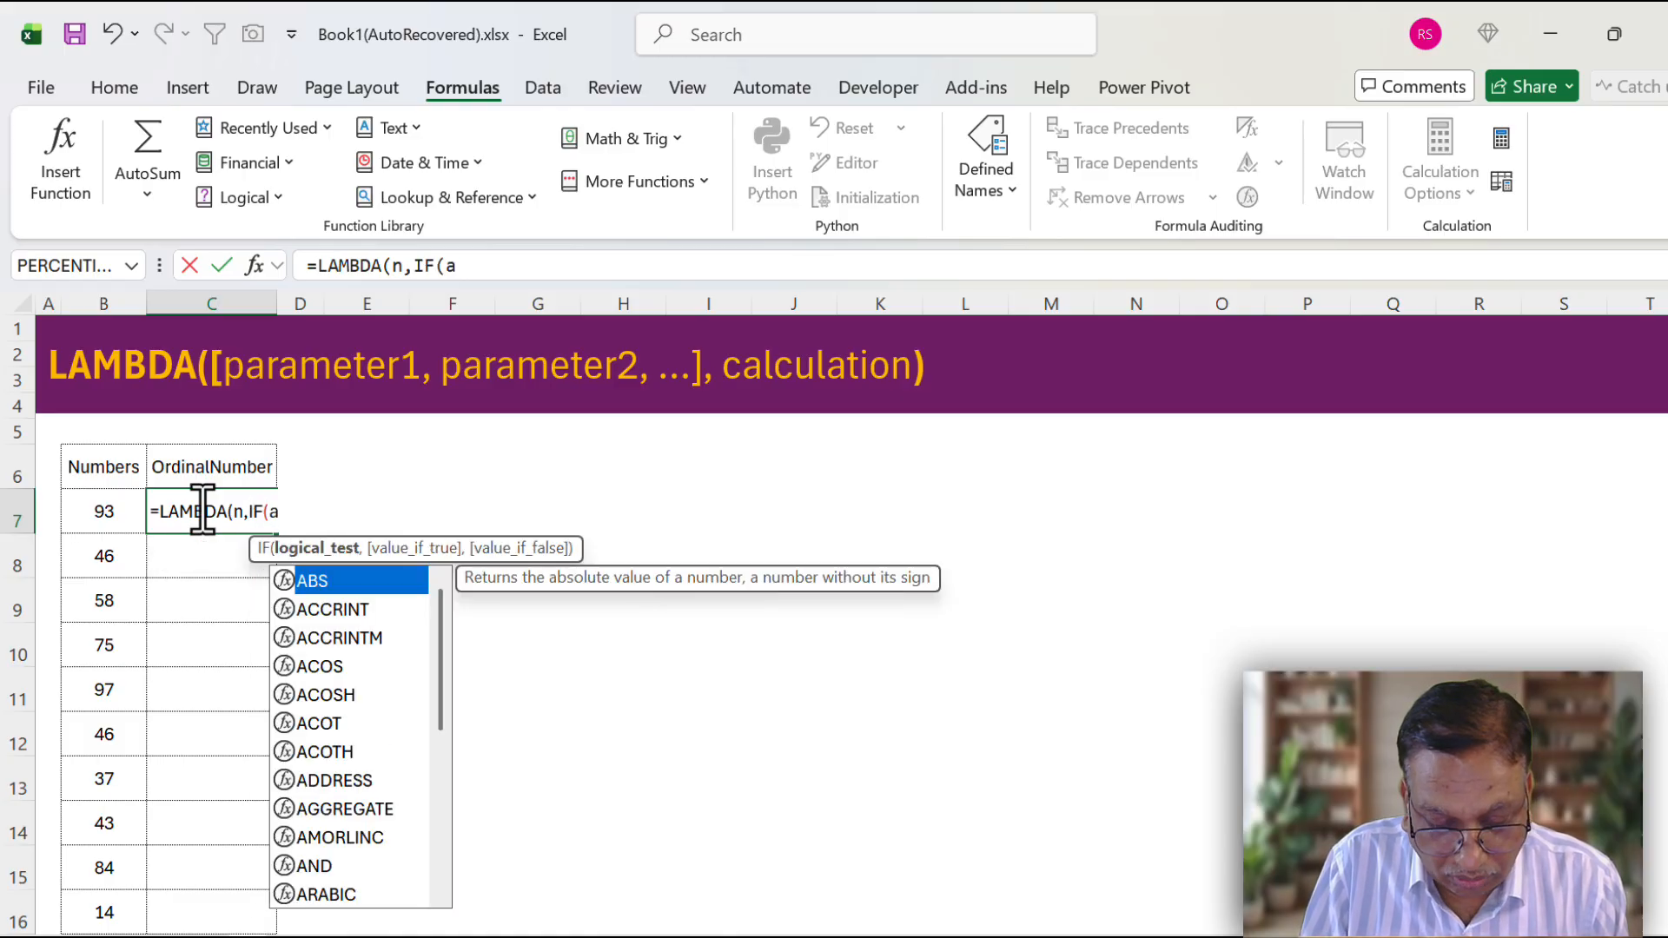
pyautogui.write('nd')
pyautogui.press('Tab')
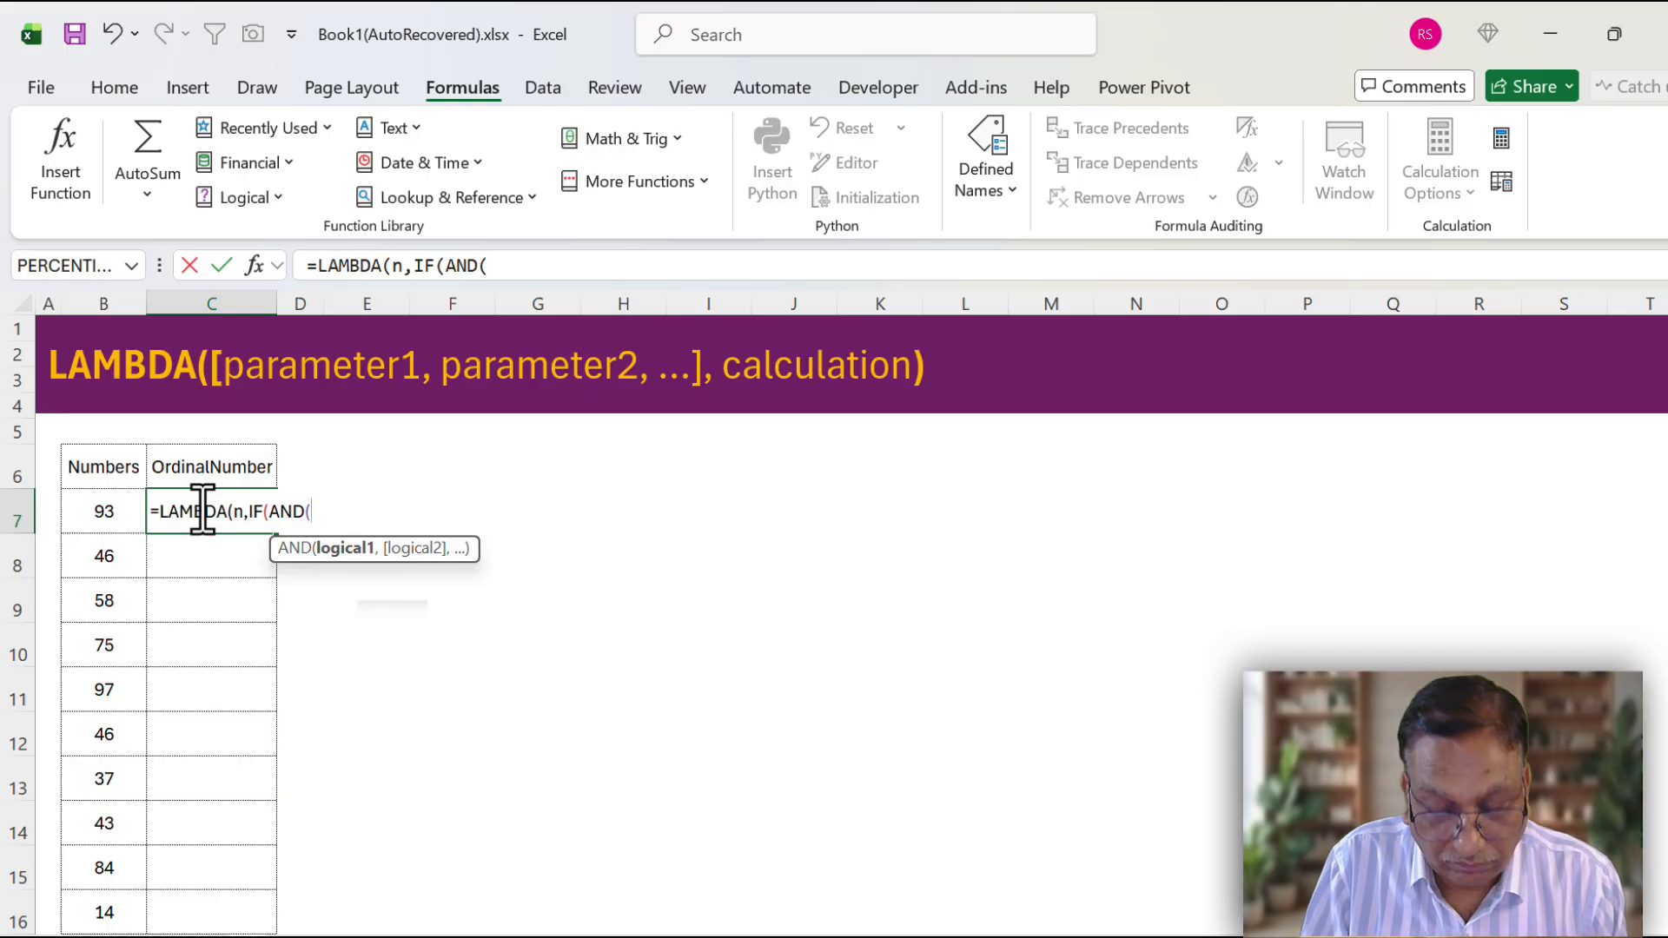
pyautogui.write('isnu')
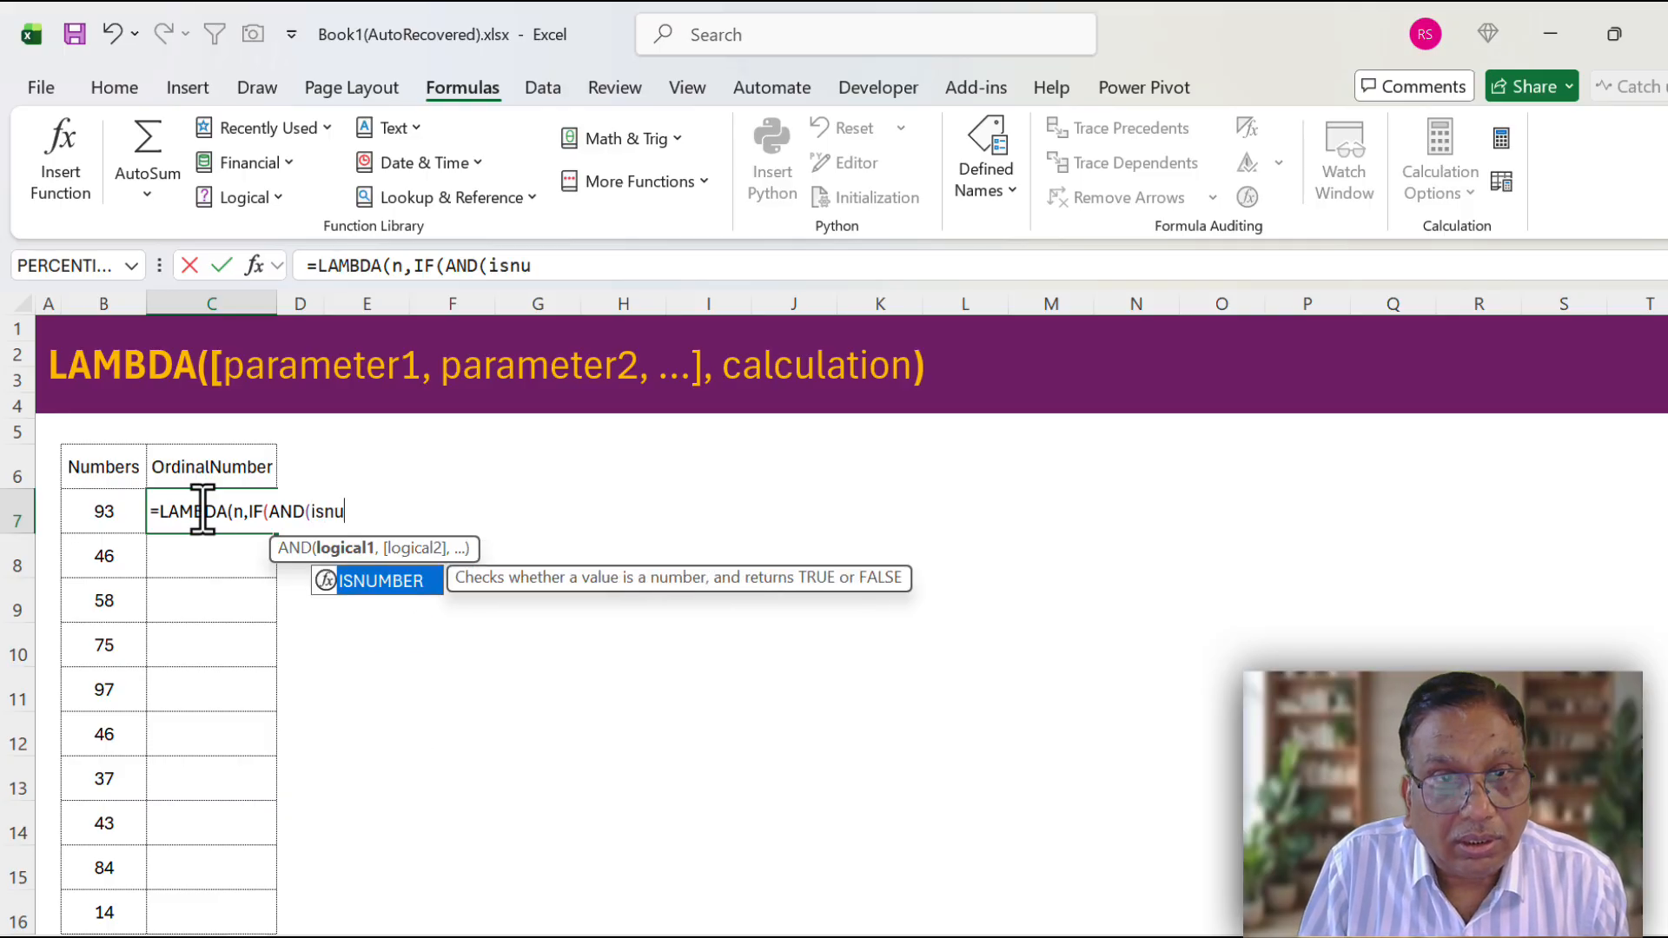
pyautogui.press('Tab')
pyautogui.write('n')
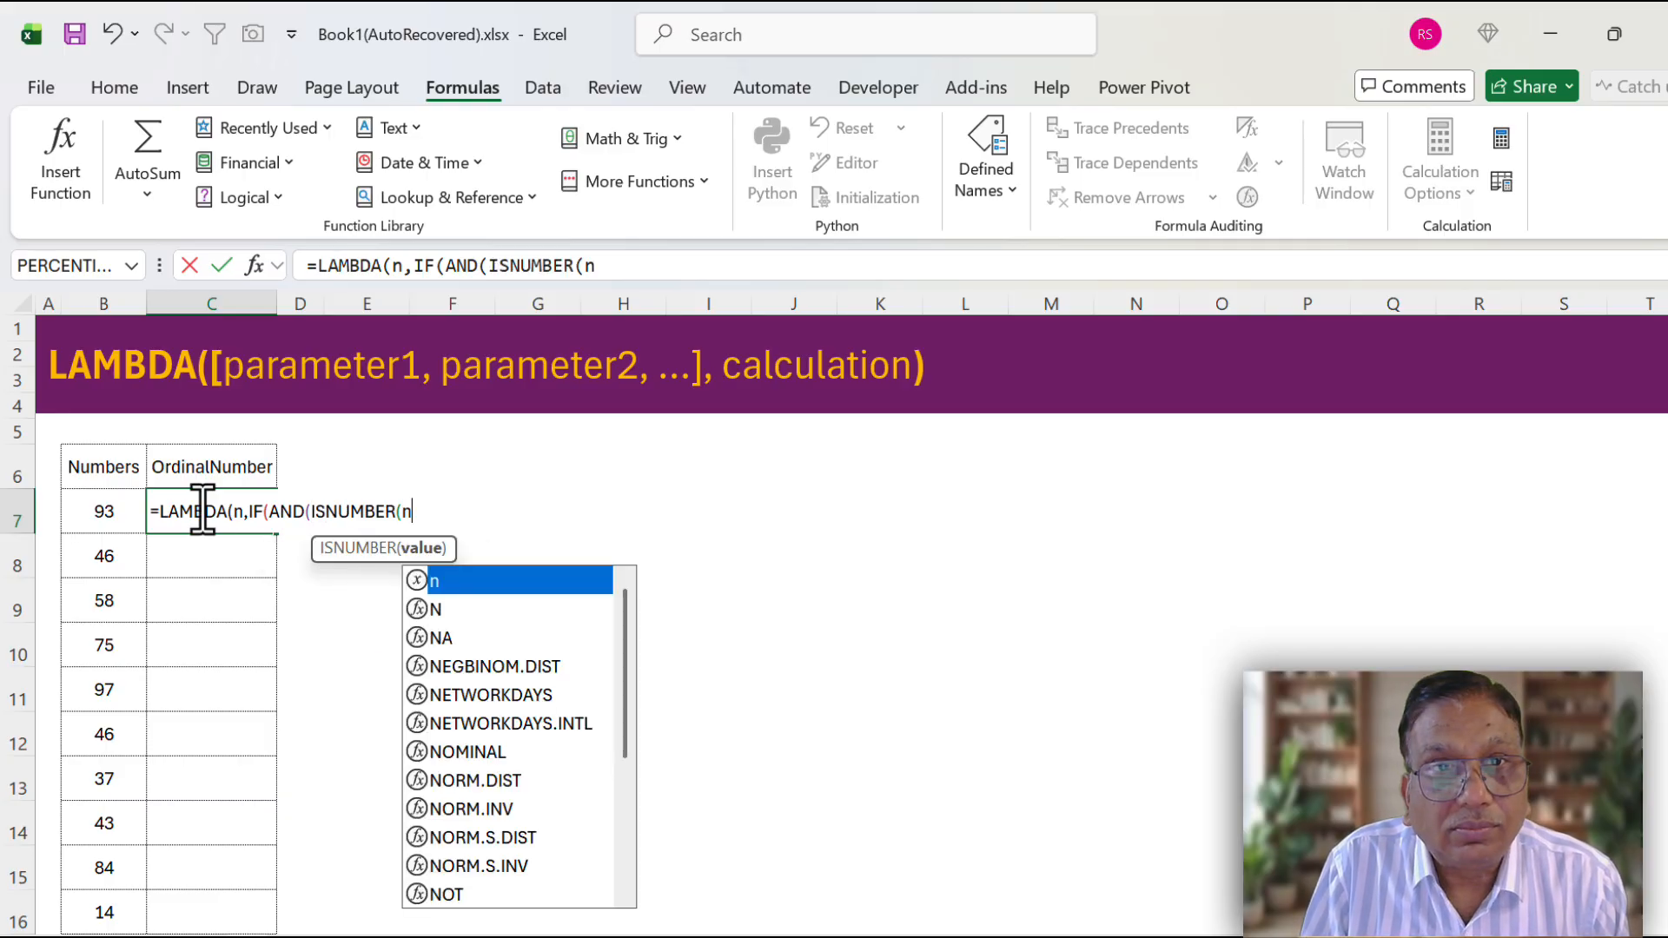
pyautogui.write('),')
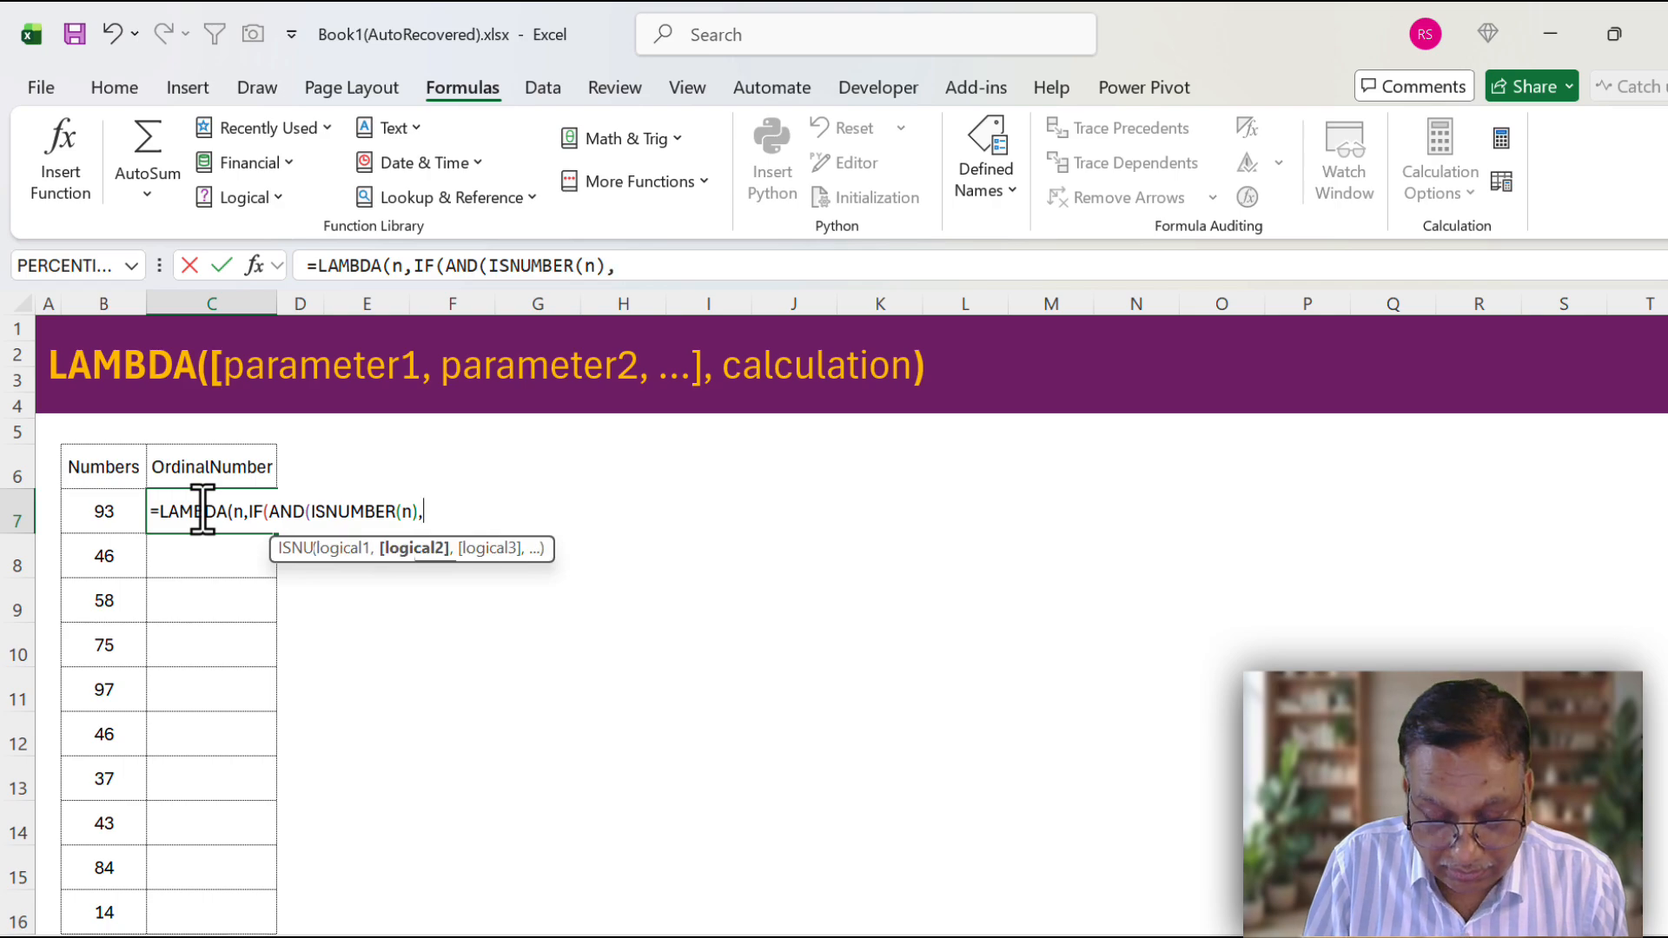
# Add n>0 as the second AND condition and close the logical test, ready for the IF's value if true.
pyautogui.write('n')
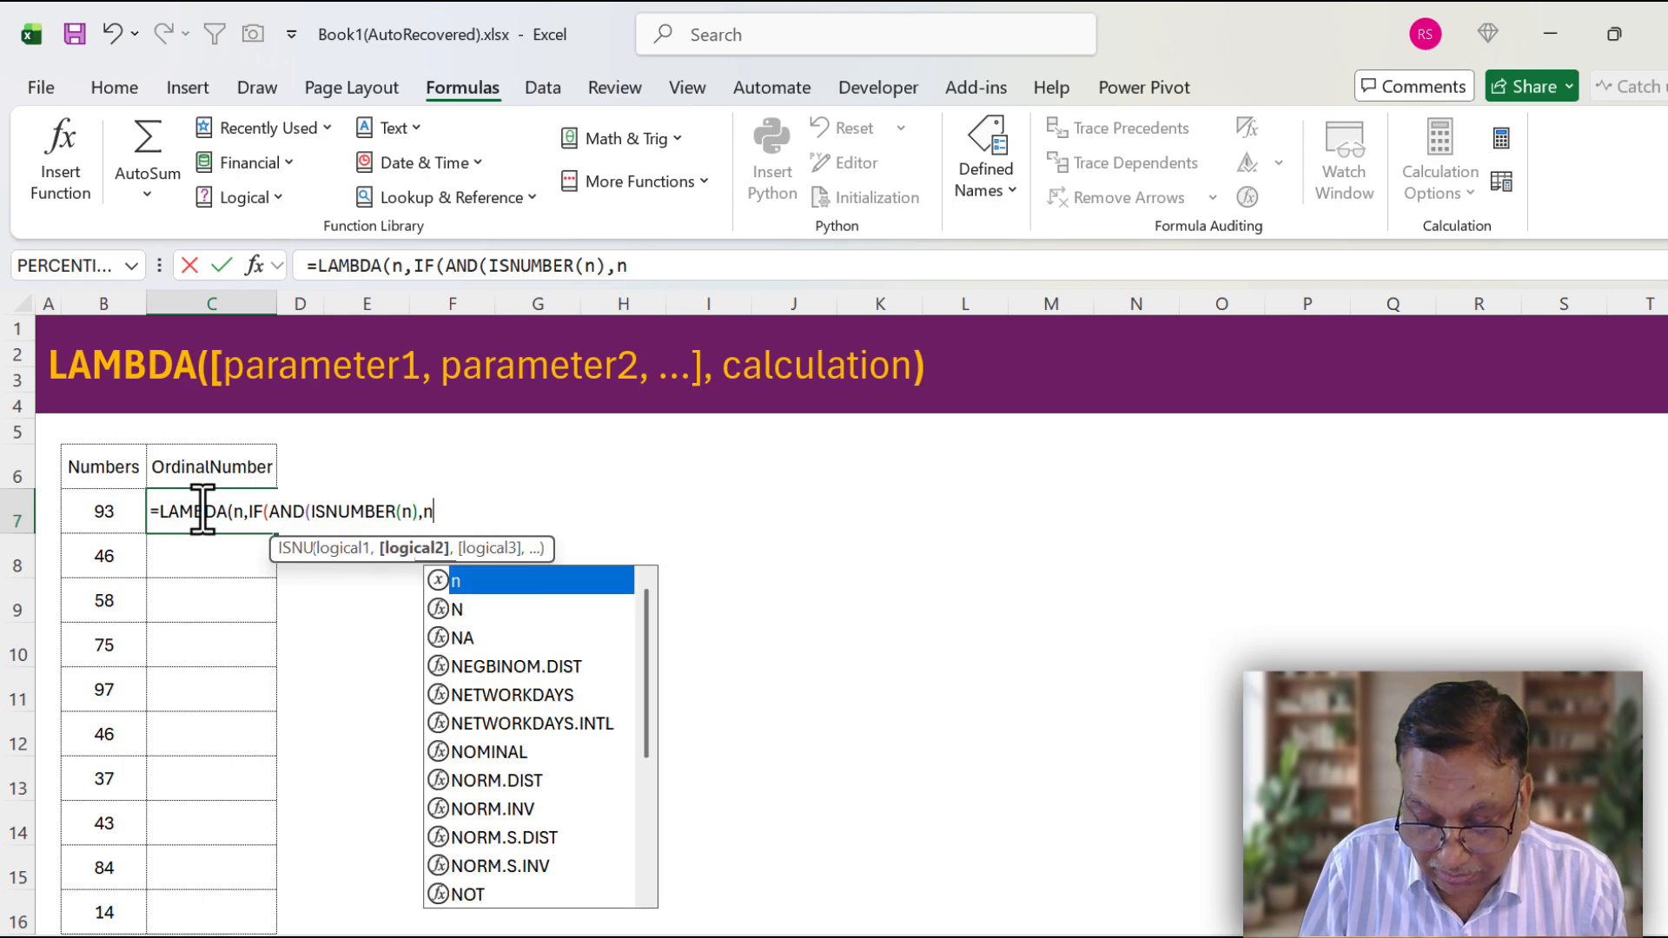
pyautogui.write('>0')
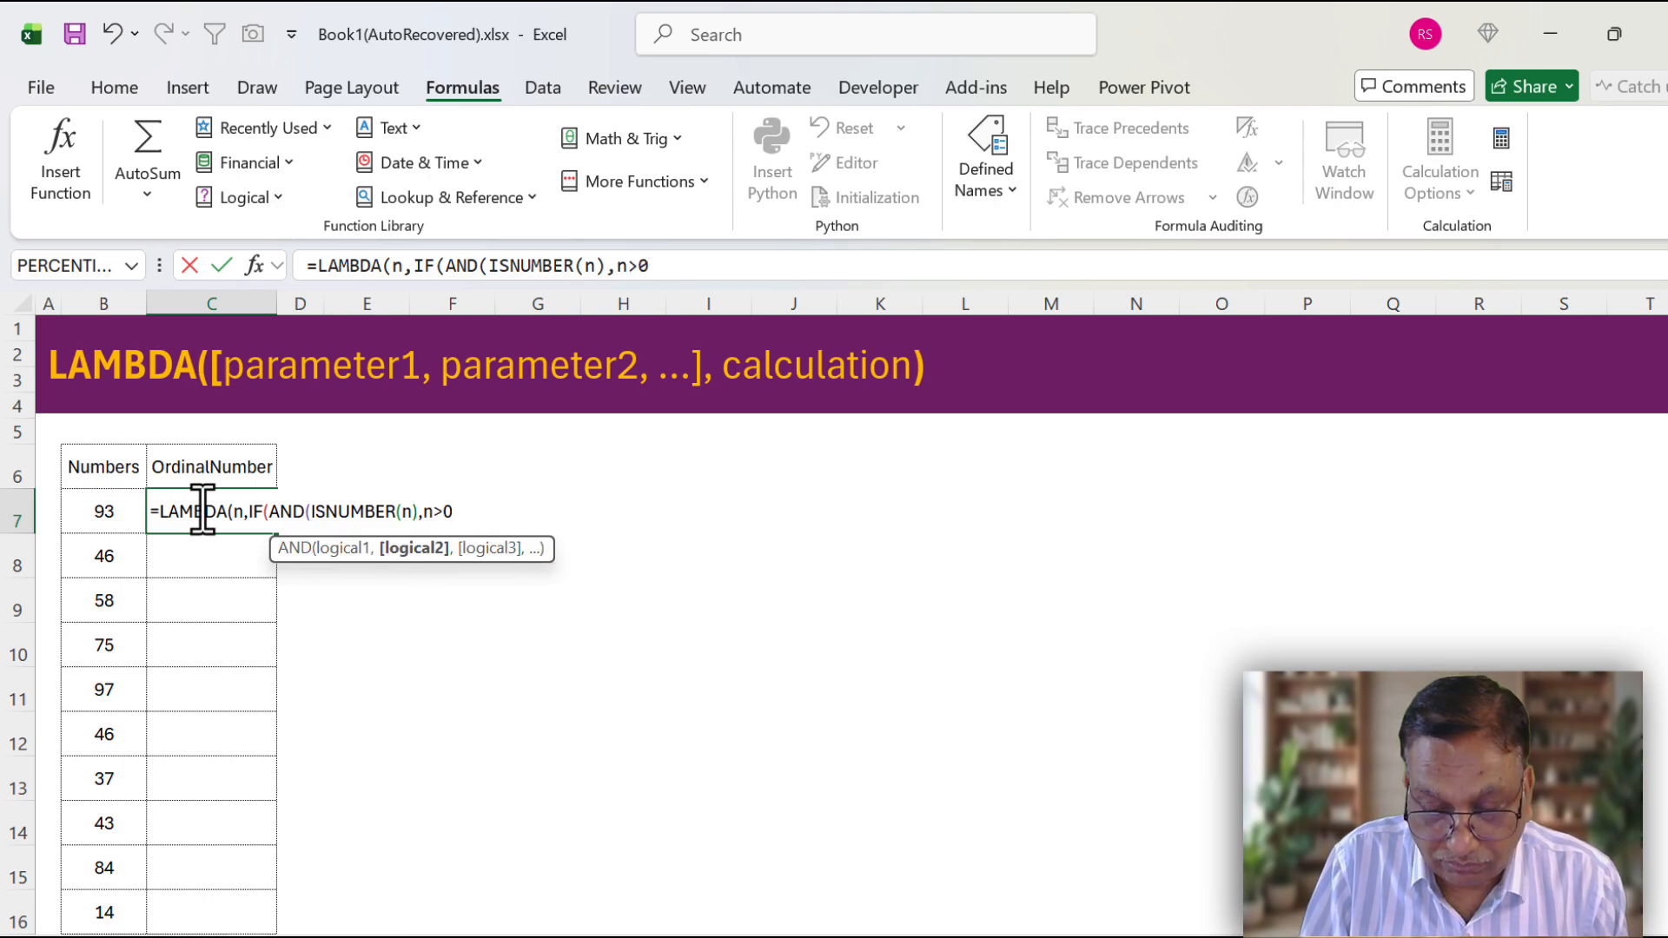
pyautogui.write(')')
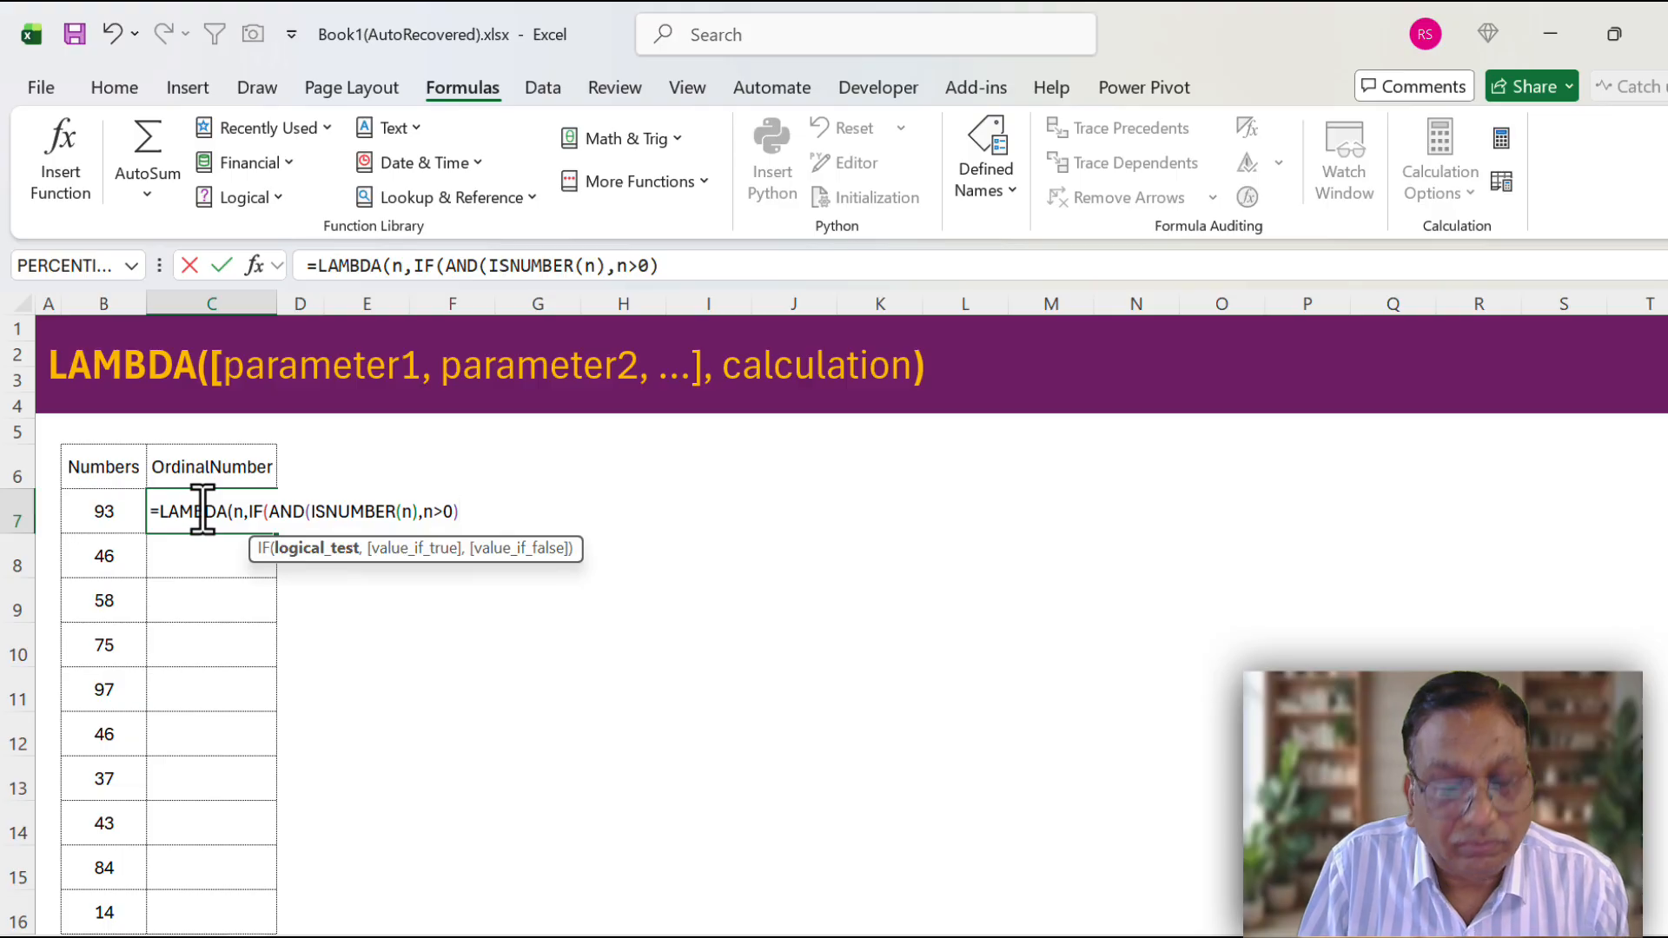
pyautogui.write(',')
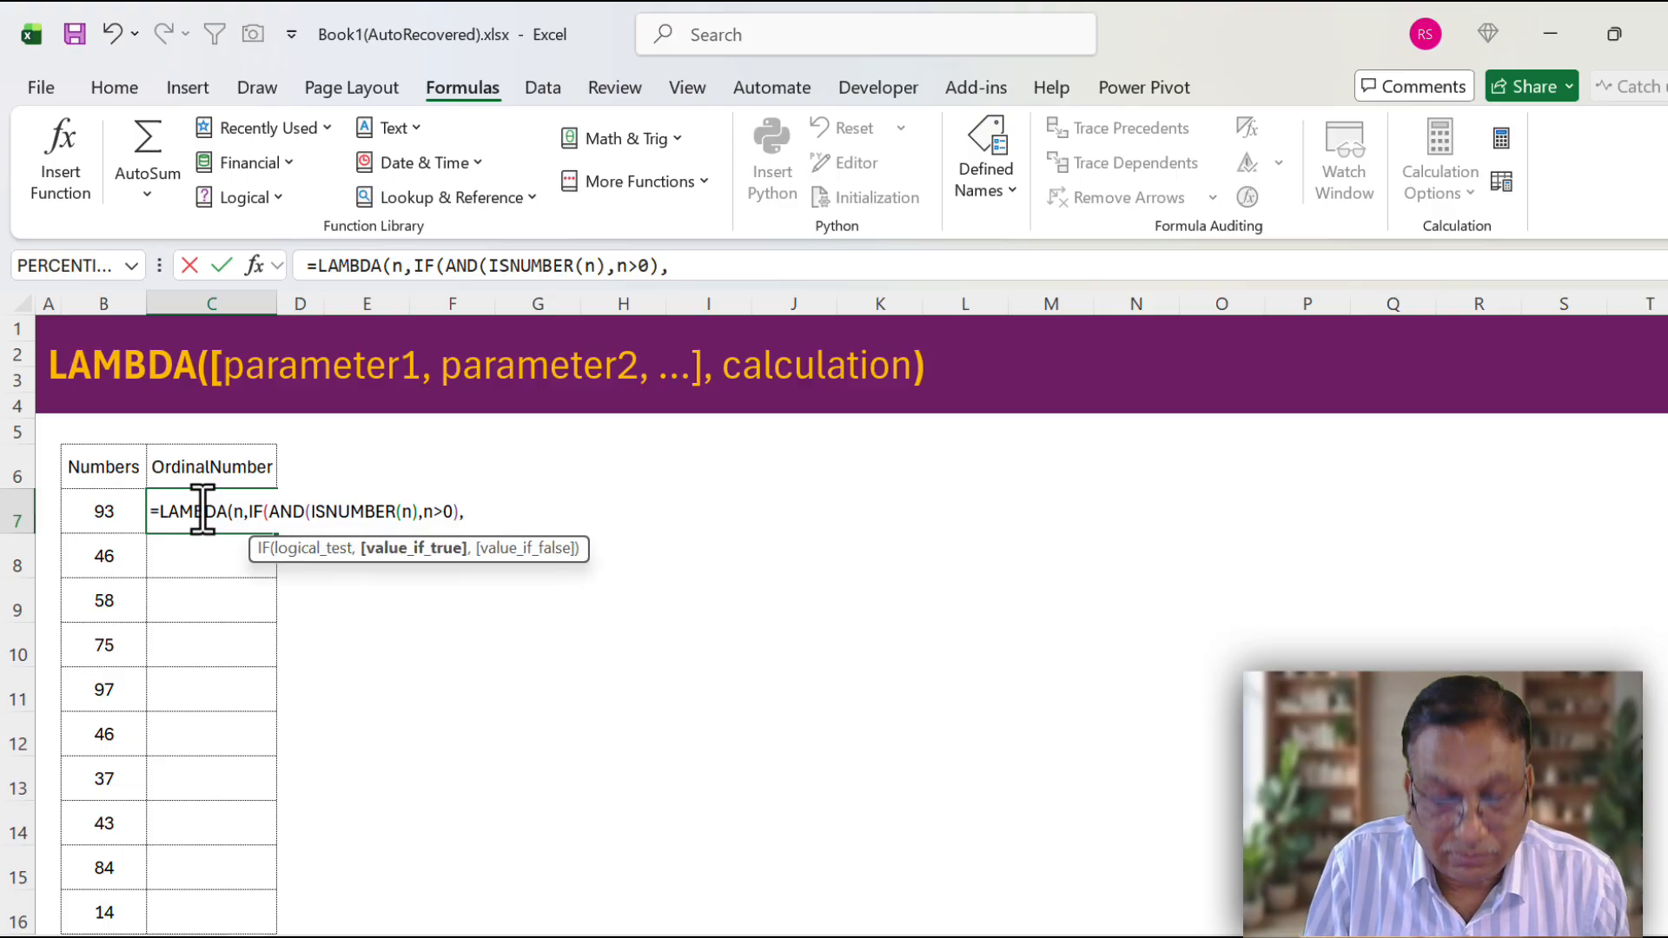
# Begin the IF's true value with n& and a LET function, and continue on a new line in an expanded formula bar.
pyautogui.write('n&')
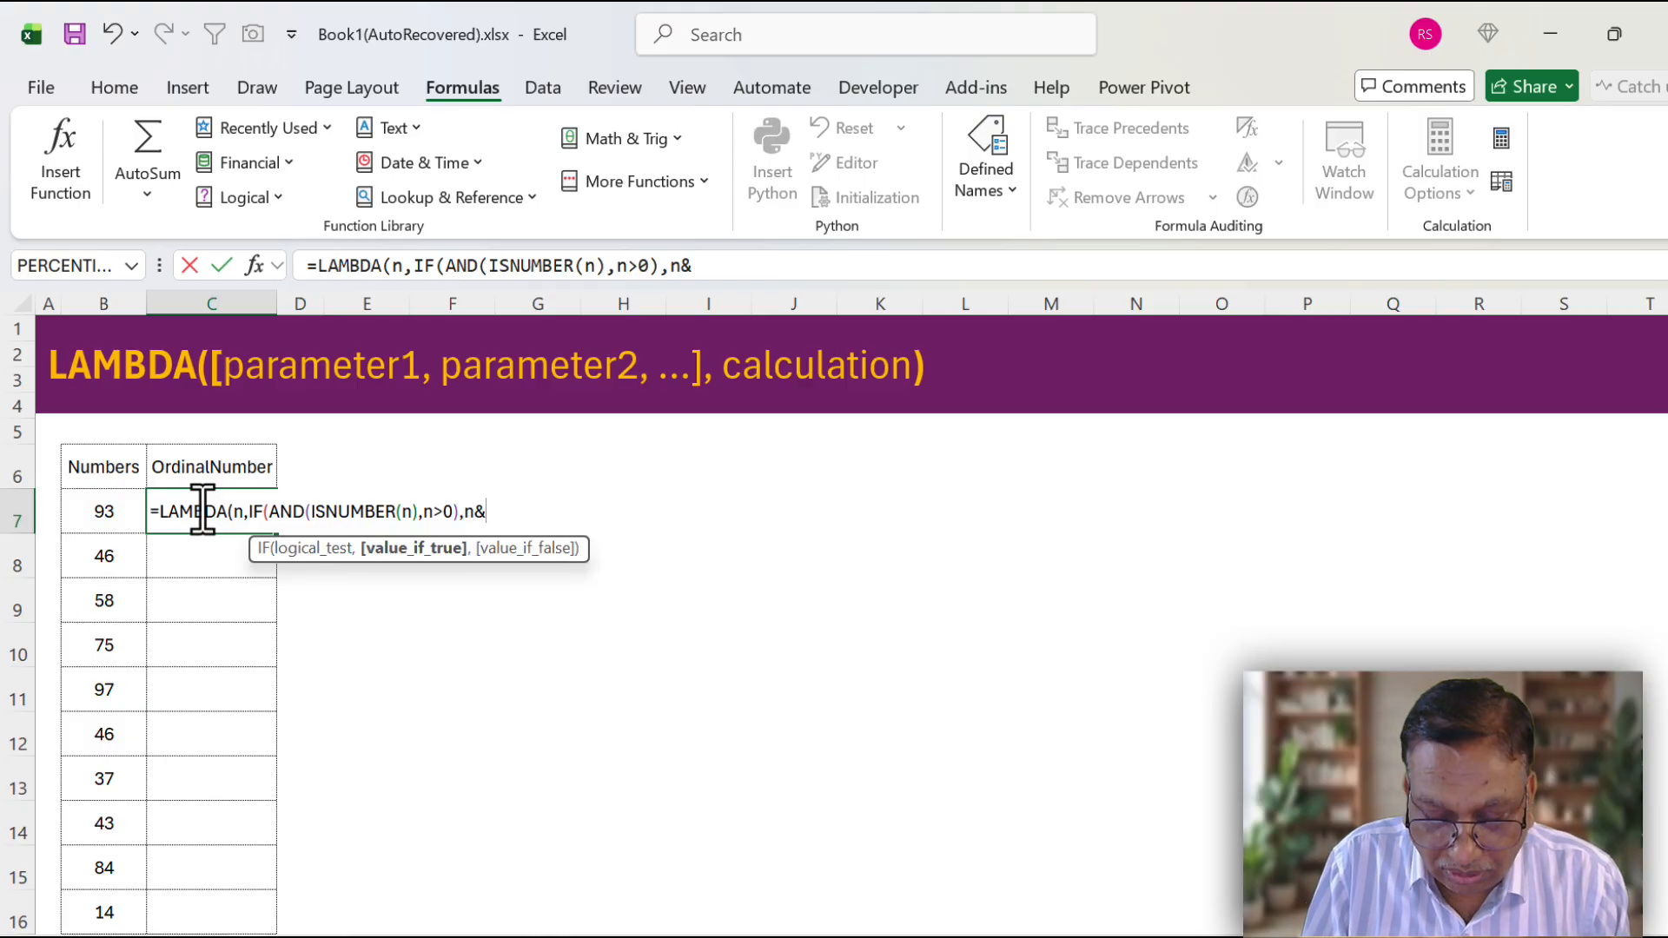
pyautogui.write('let')
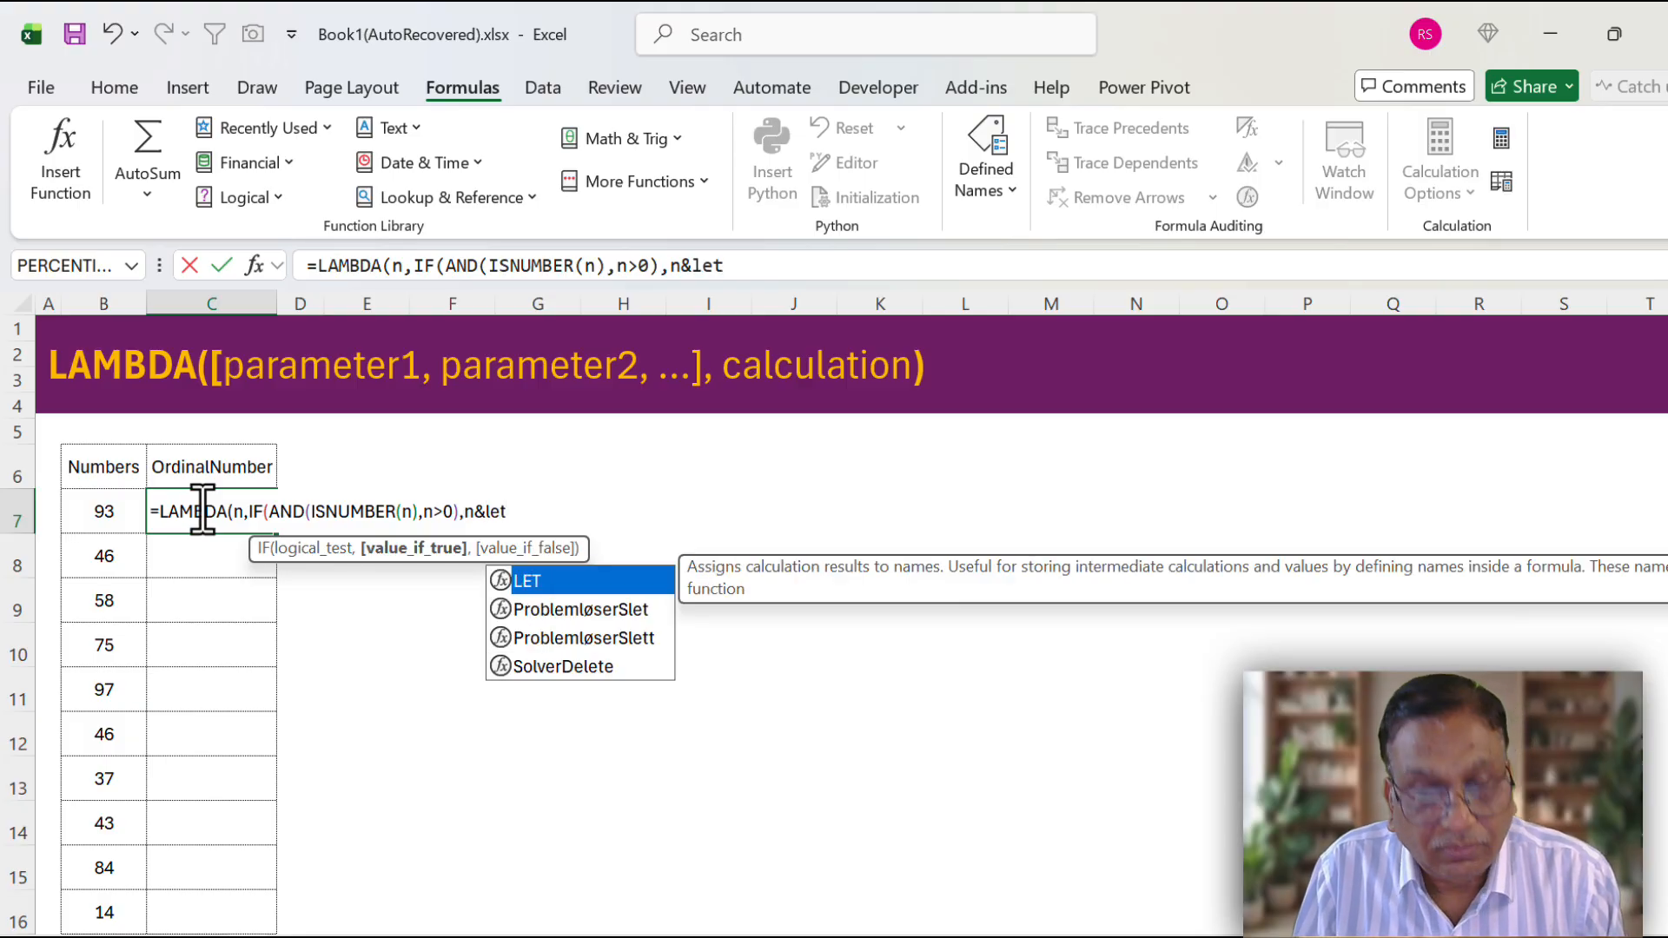
pyautogui.press('Tab')
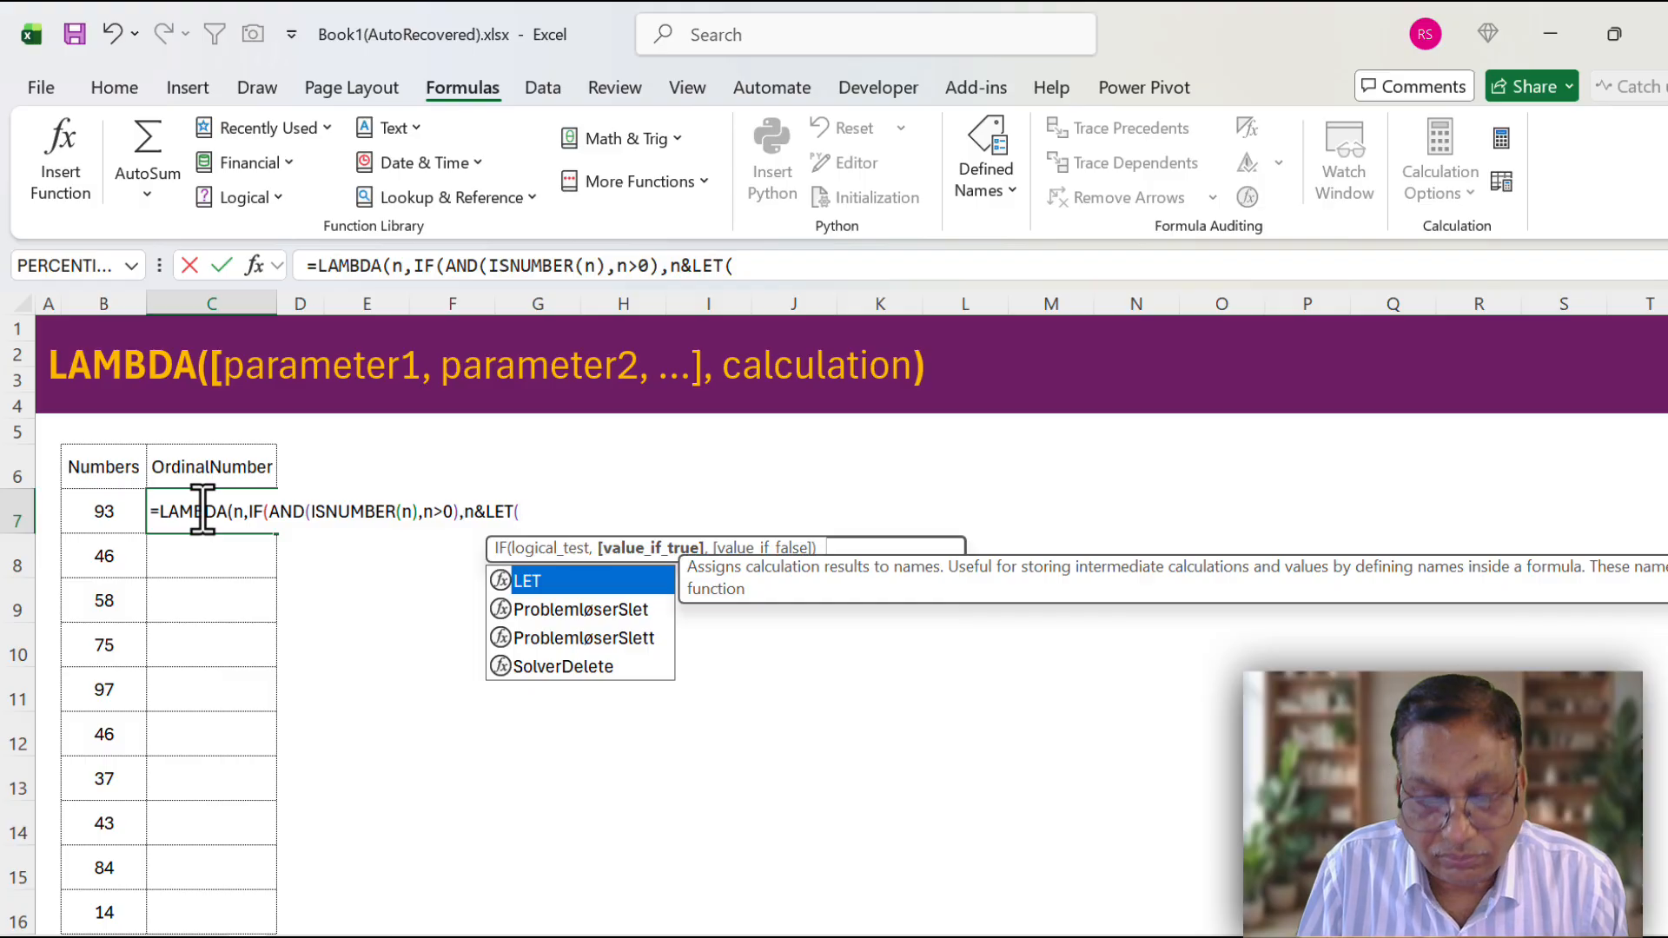
pyautogui.hotkey('alt', 'Return')
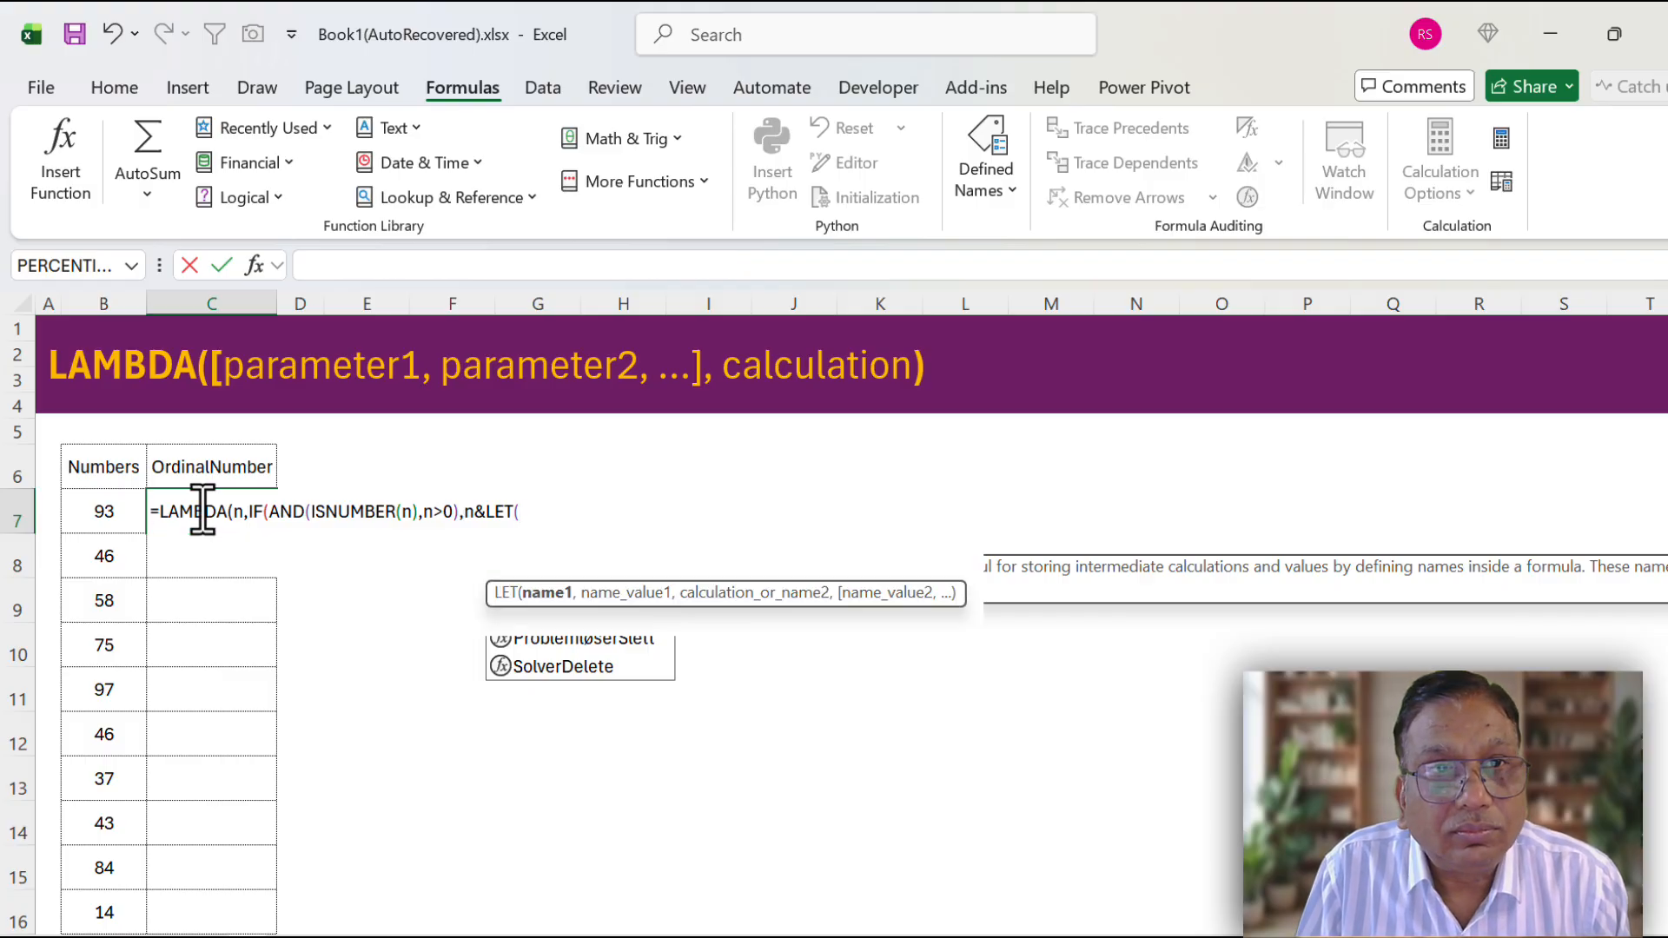
pyautogui.hotkey('ctrl', 'shift', 'u')
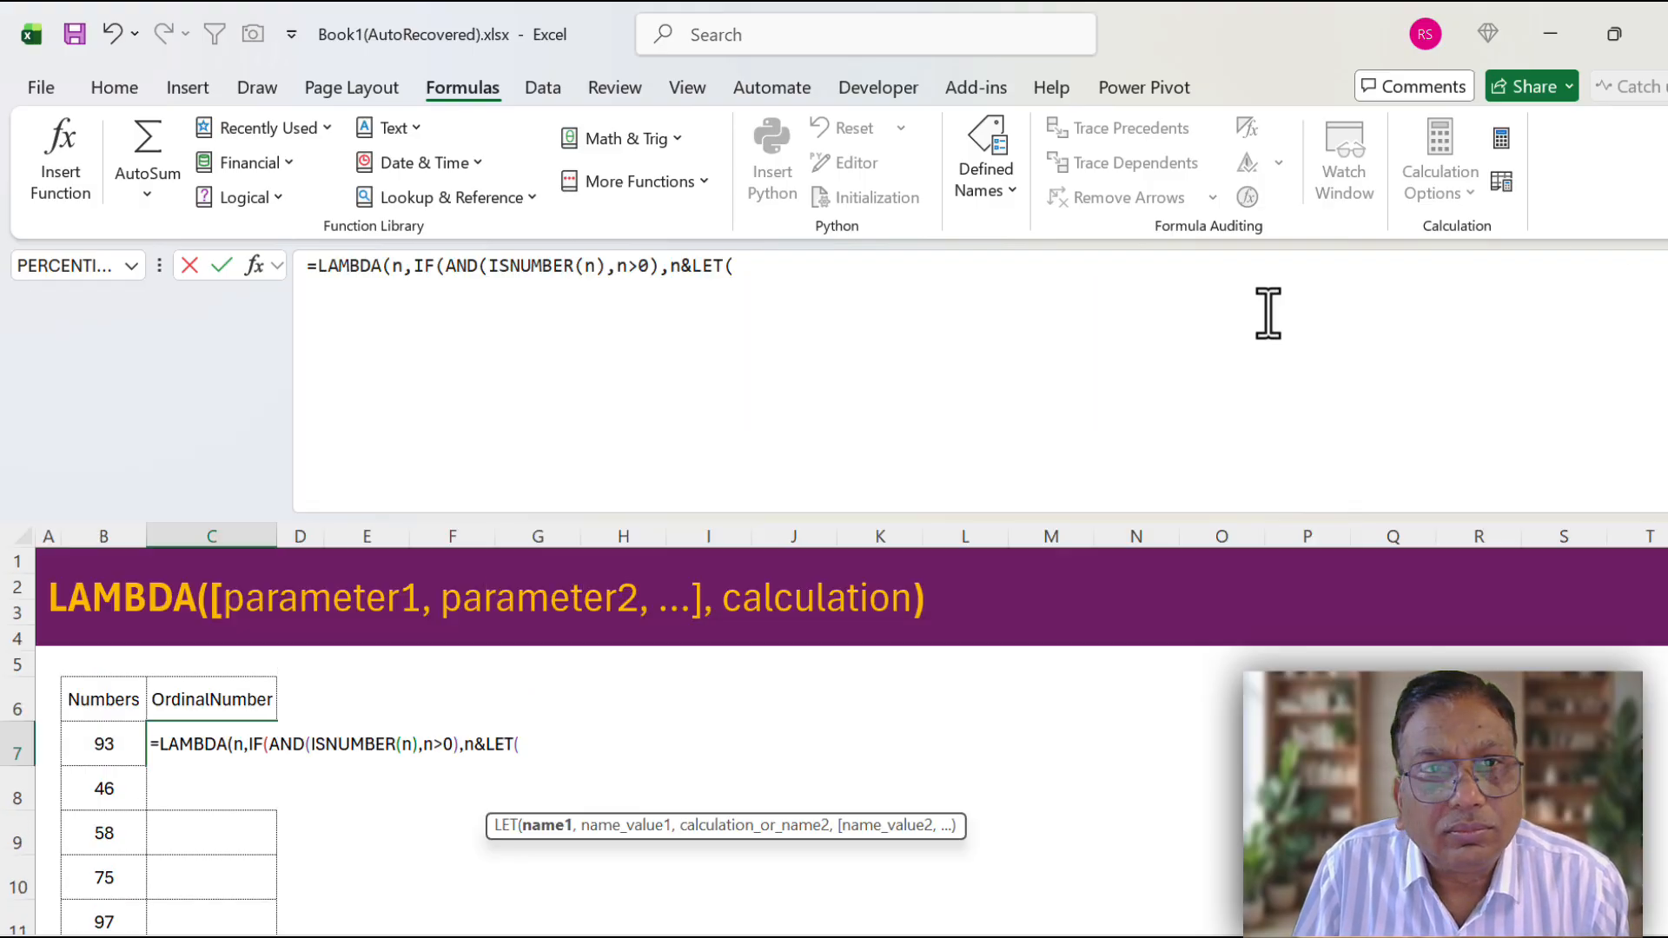
pyautogui.click(337, 297)
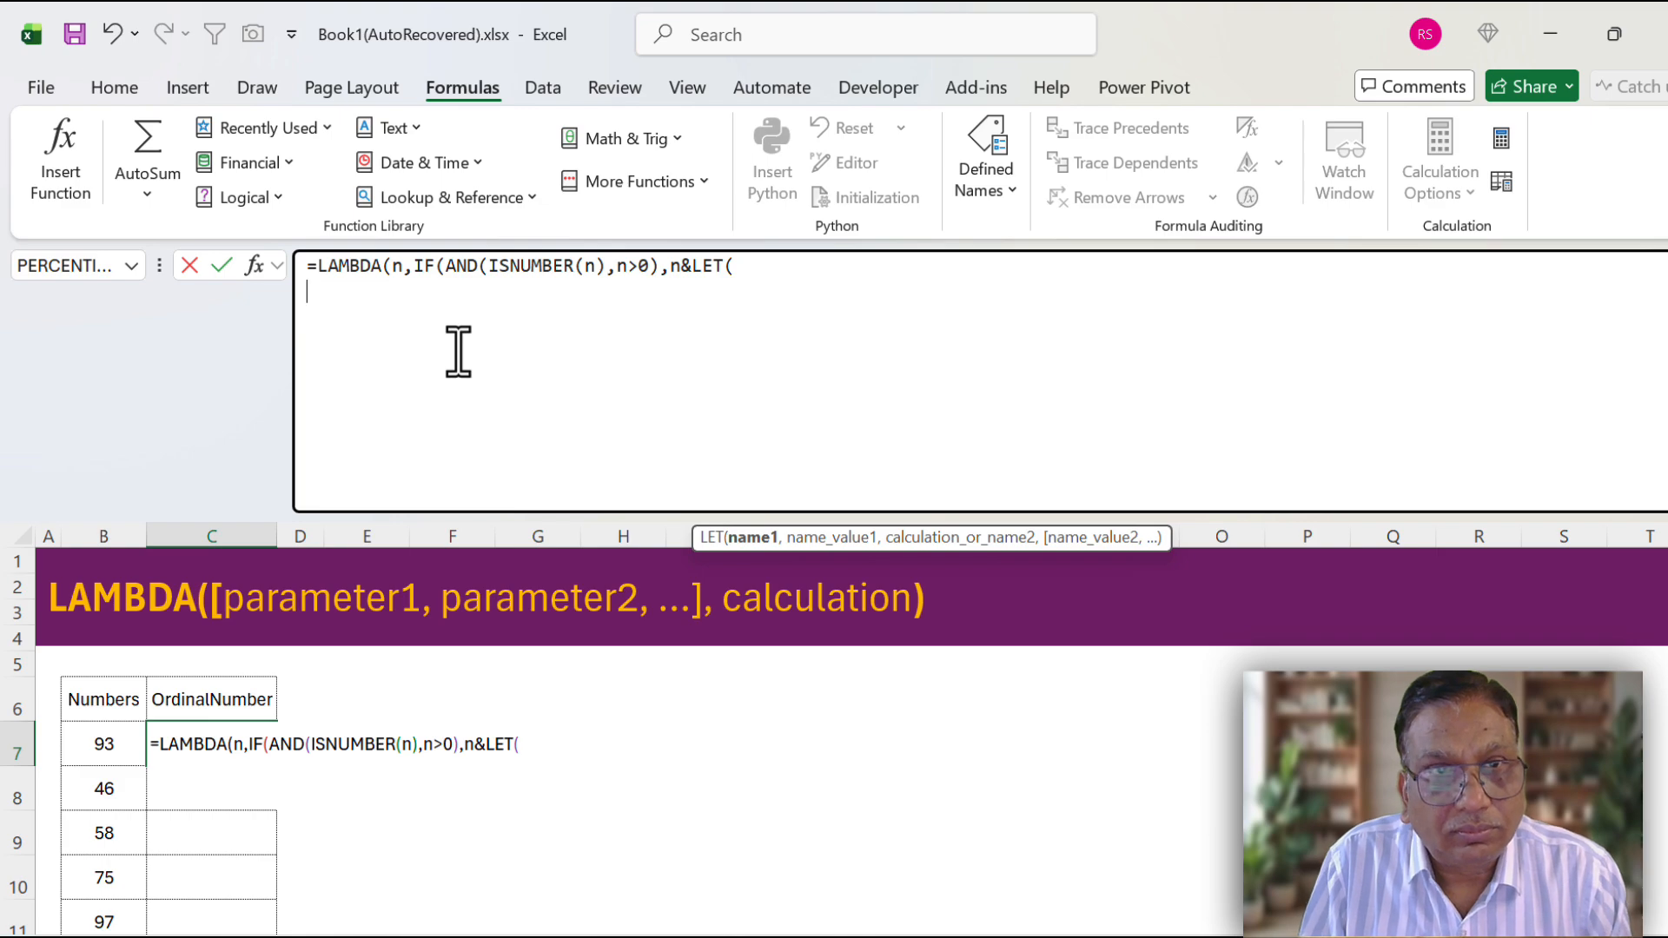
# Define the first LET name Lst1Dgt with the value MOD(n,10).
pyautogui.write('Ls')
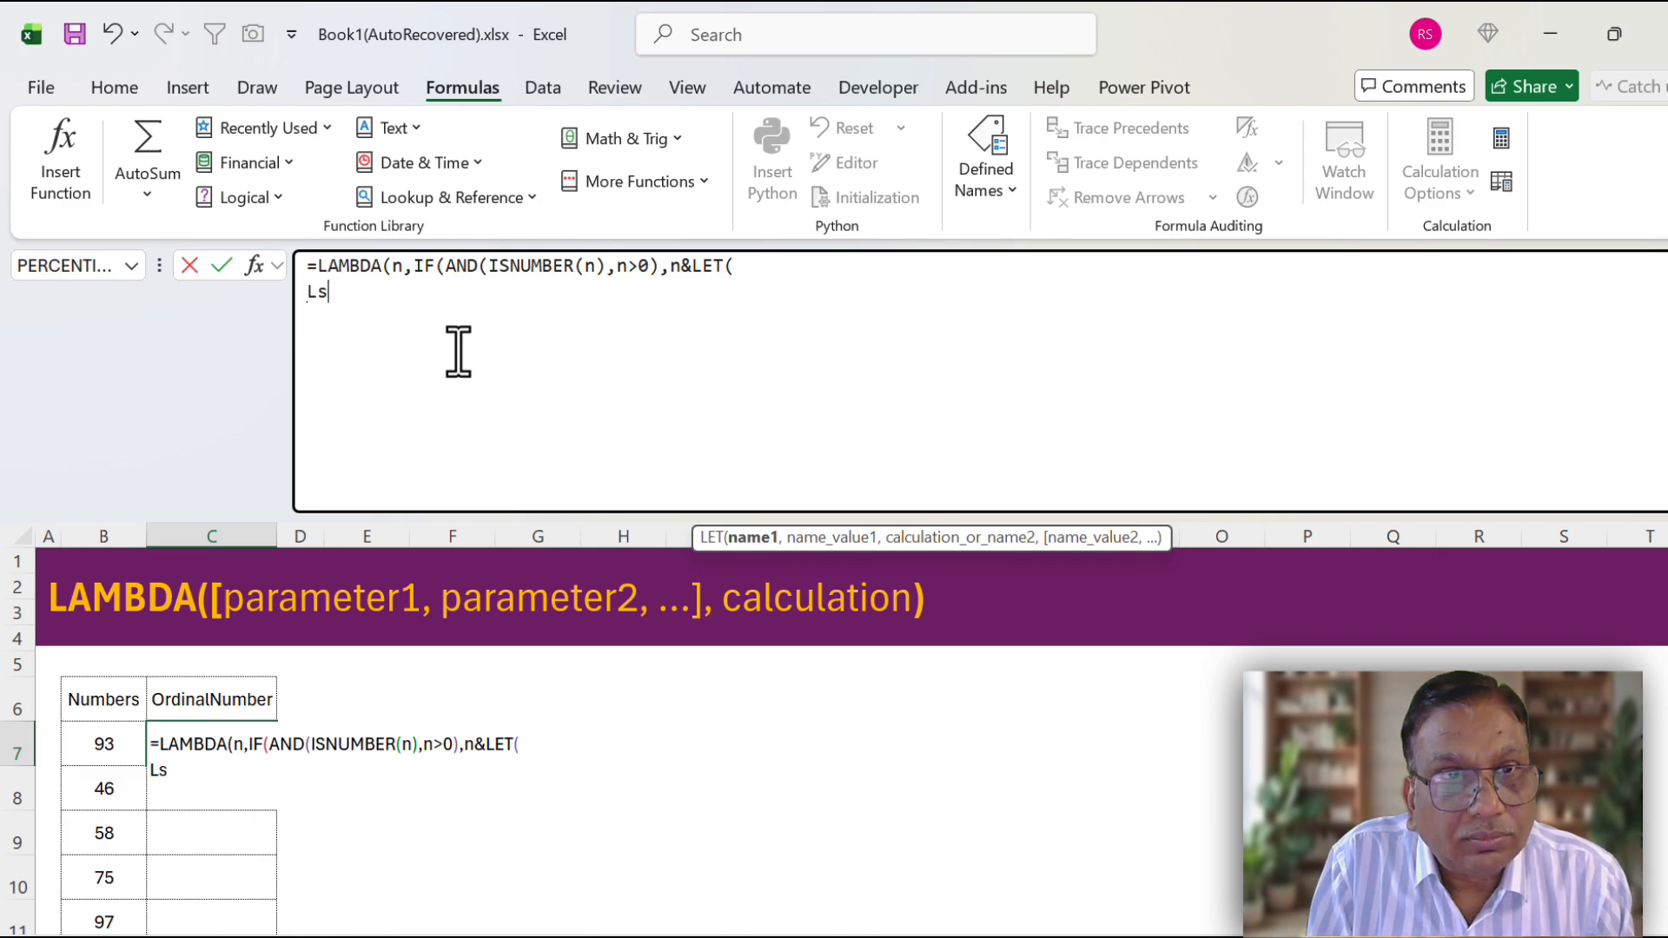
pyautogui.write('t1')
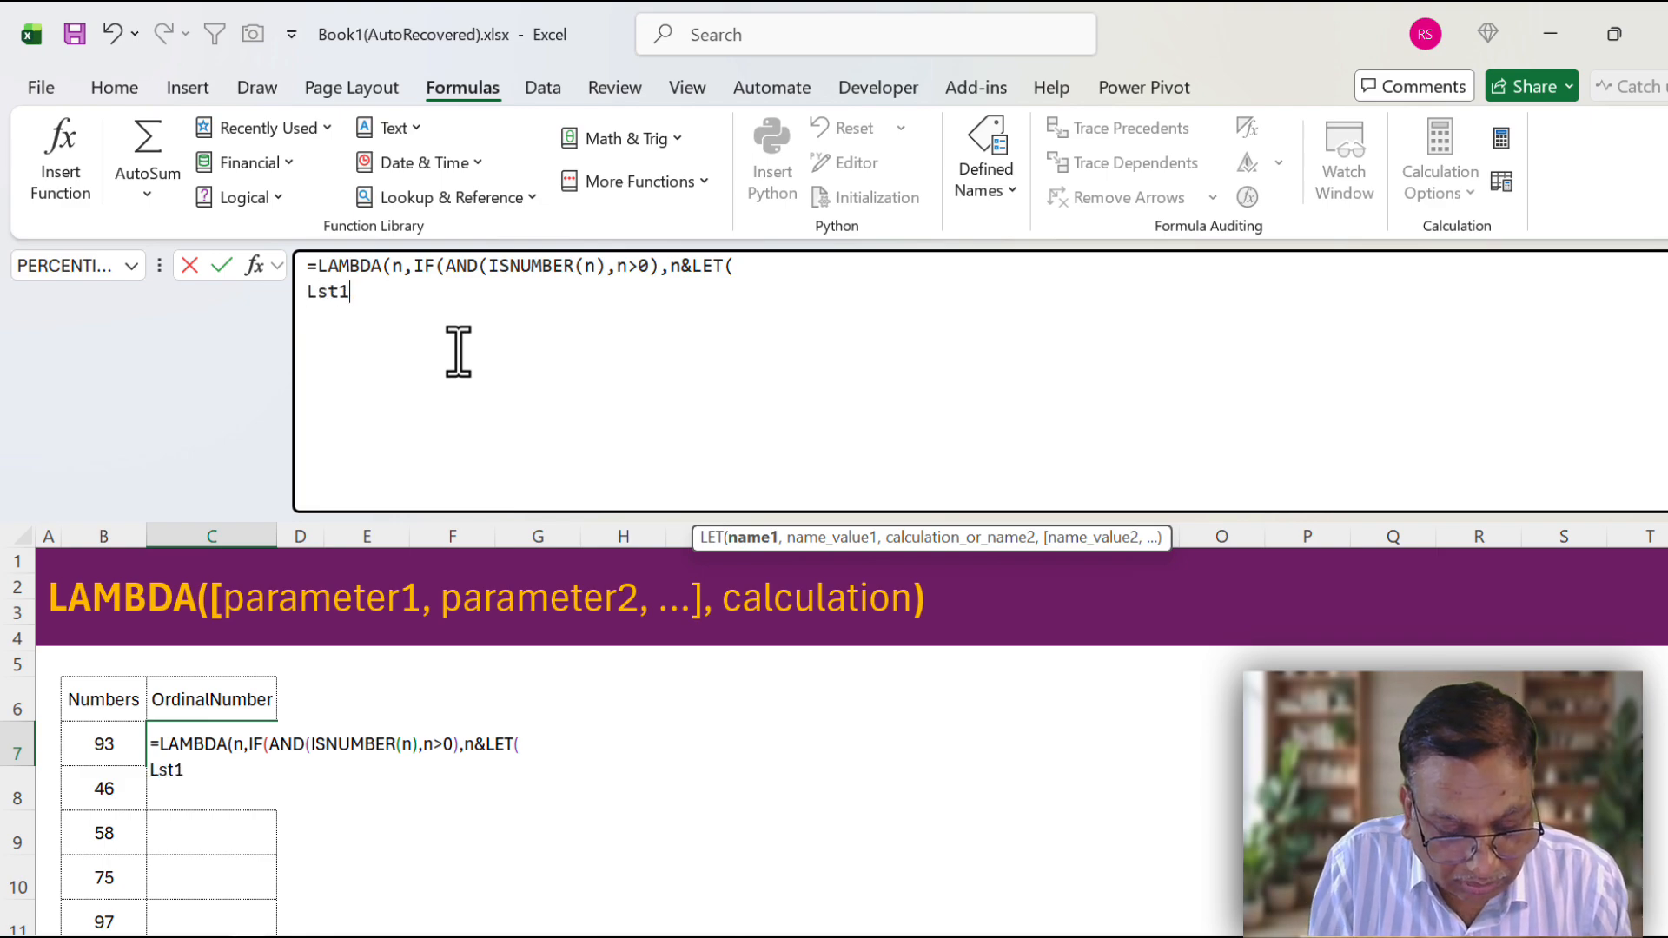
pyautogui.write('D t')
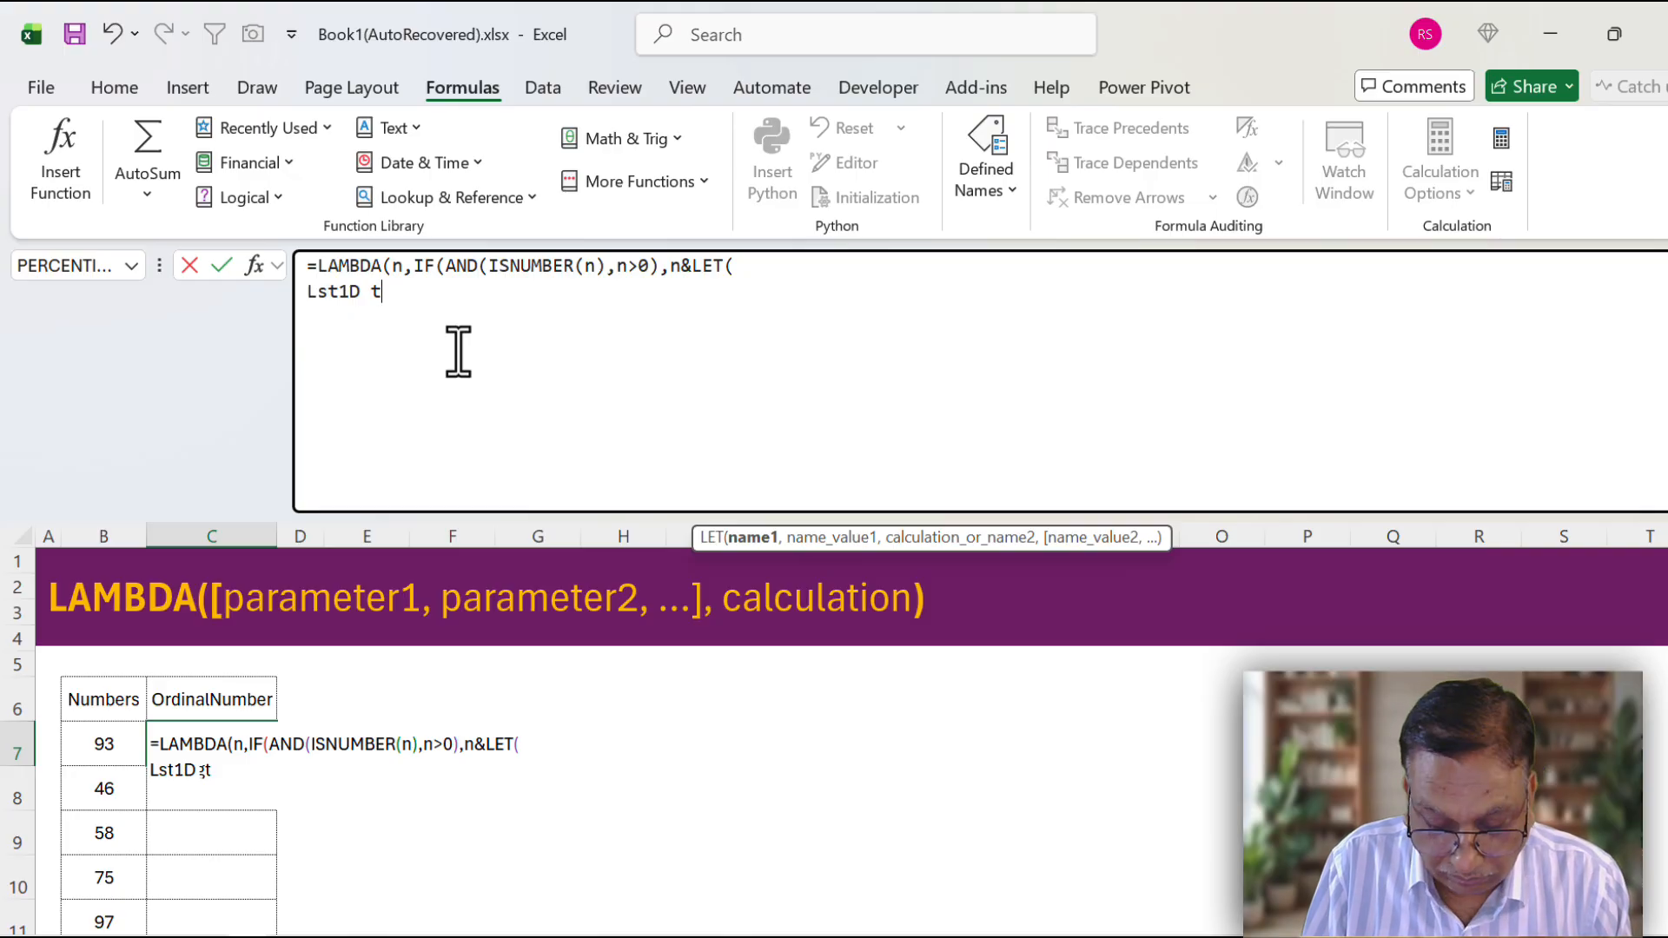
pyautogui.press('BackSpace')
pyautogui.press('BackSpace')
pyautogui.write('gt,')
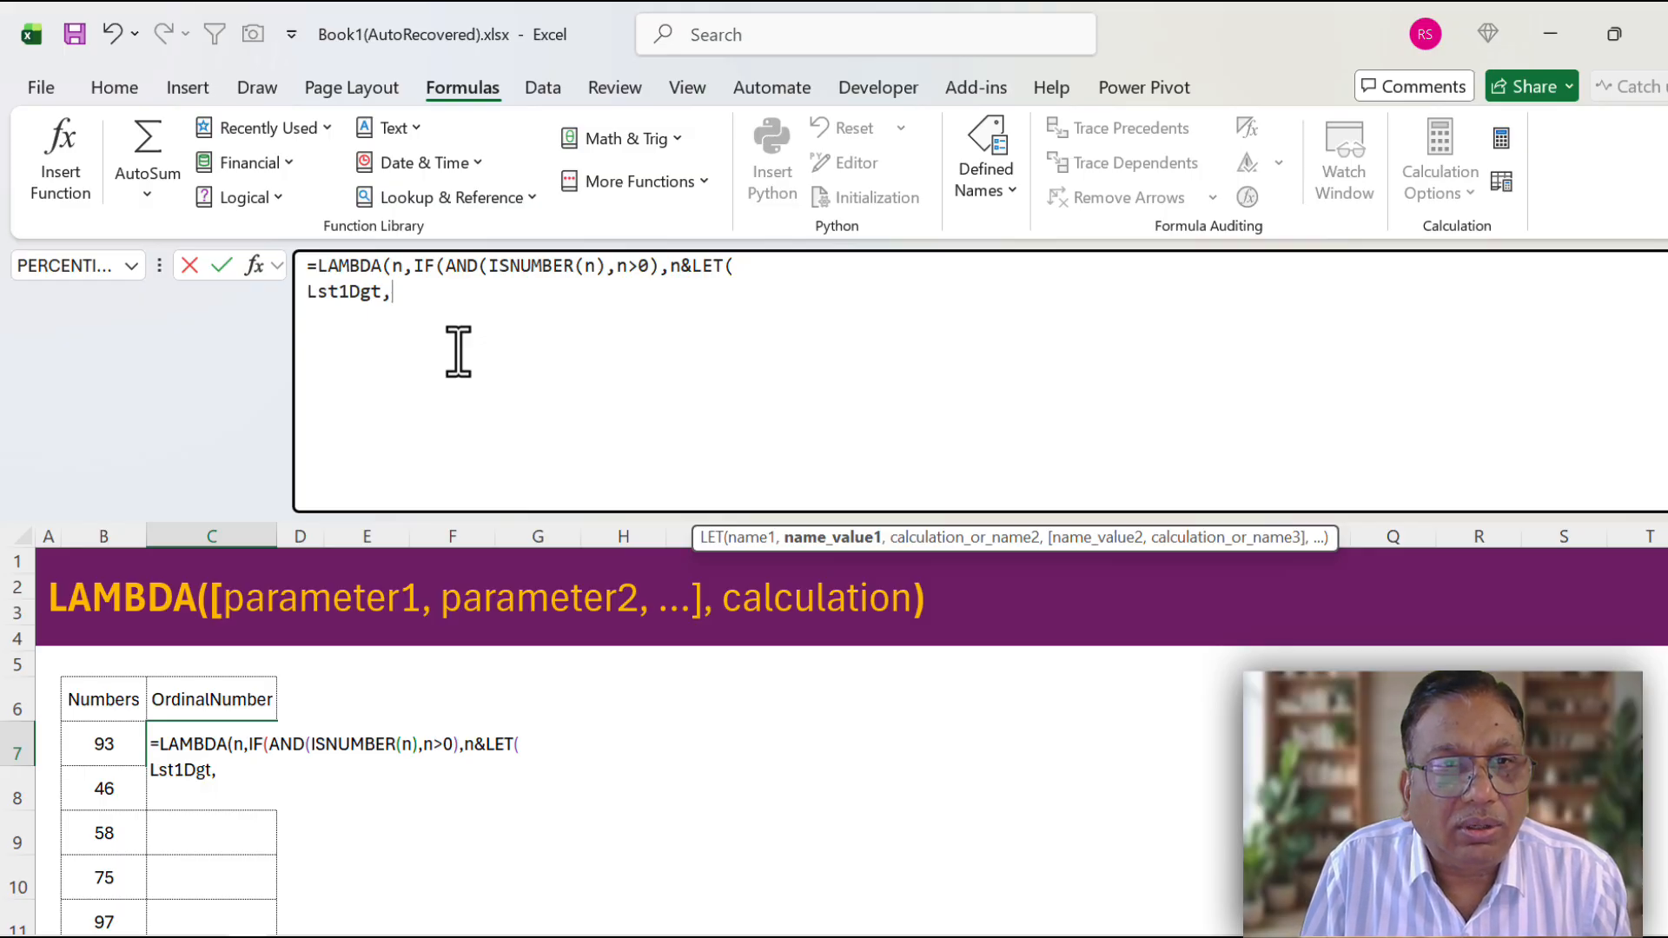
pyautogui.write('Mod')
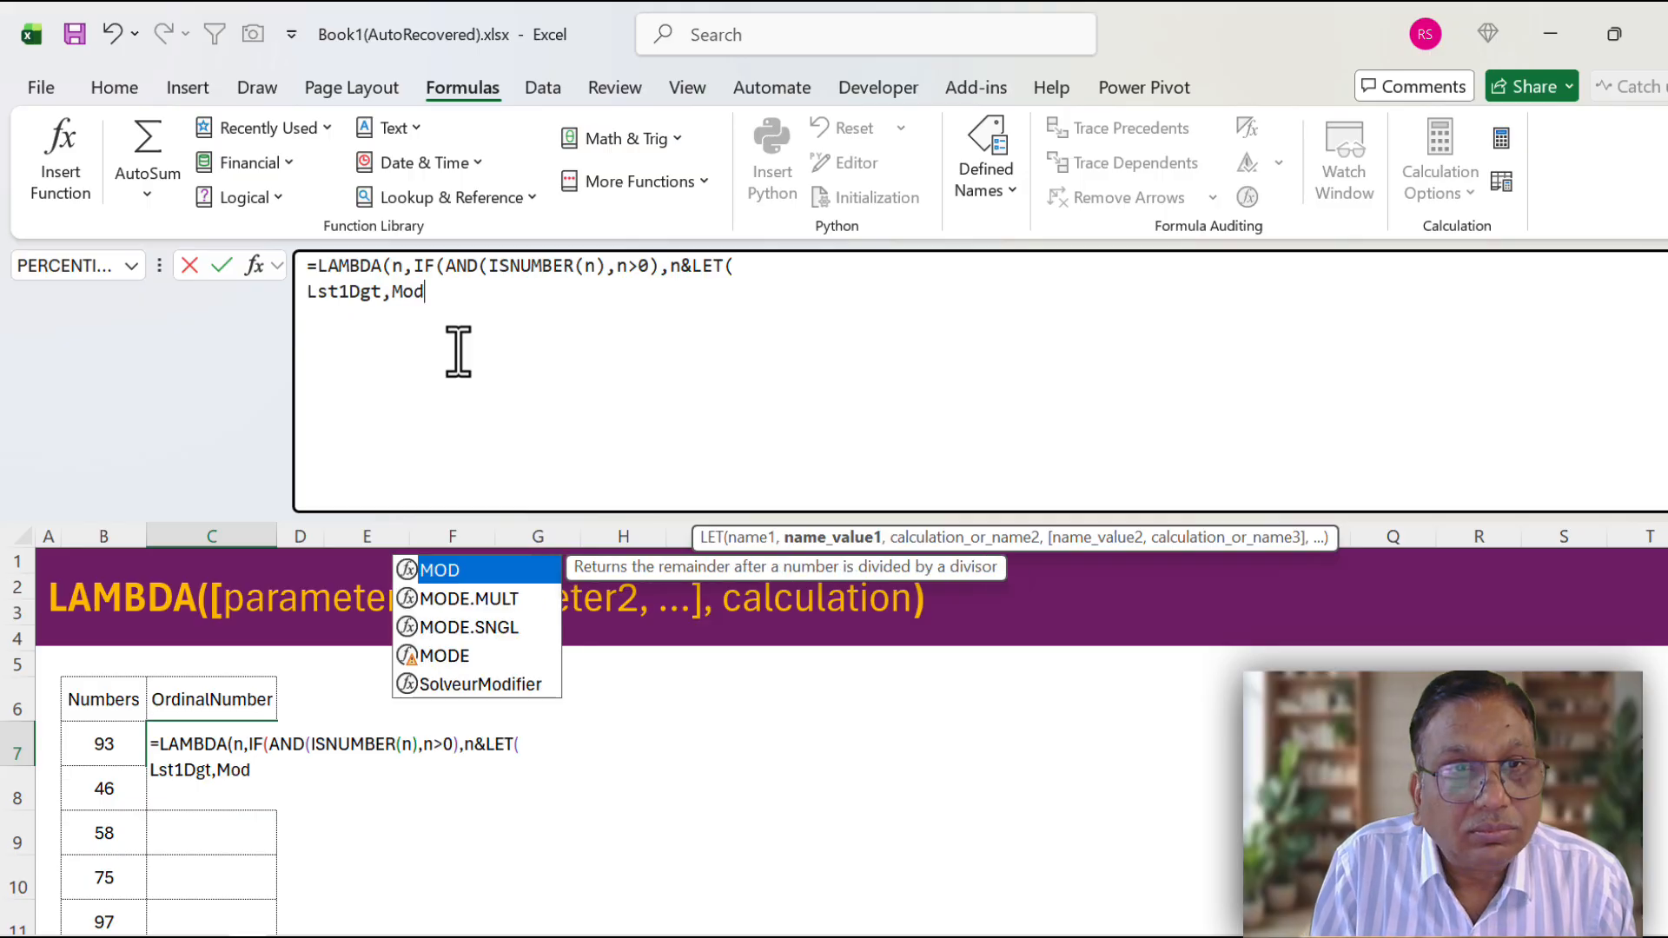
pyautogui.write('(n')
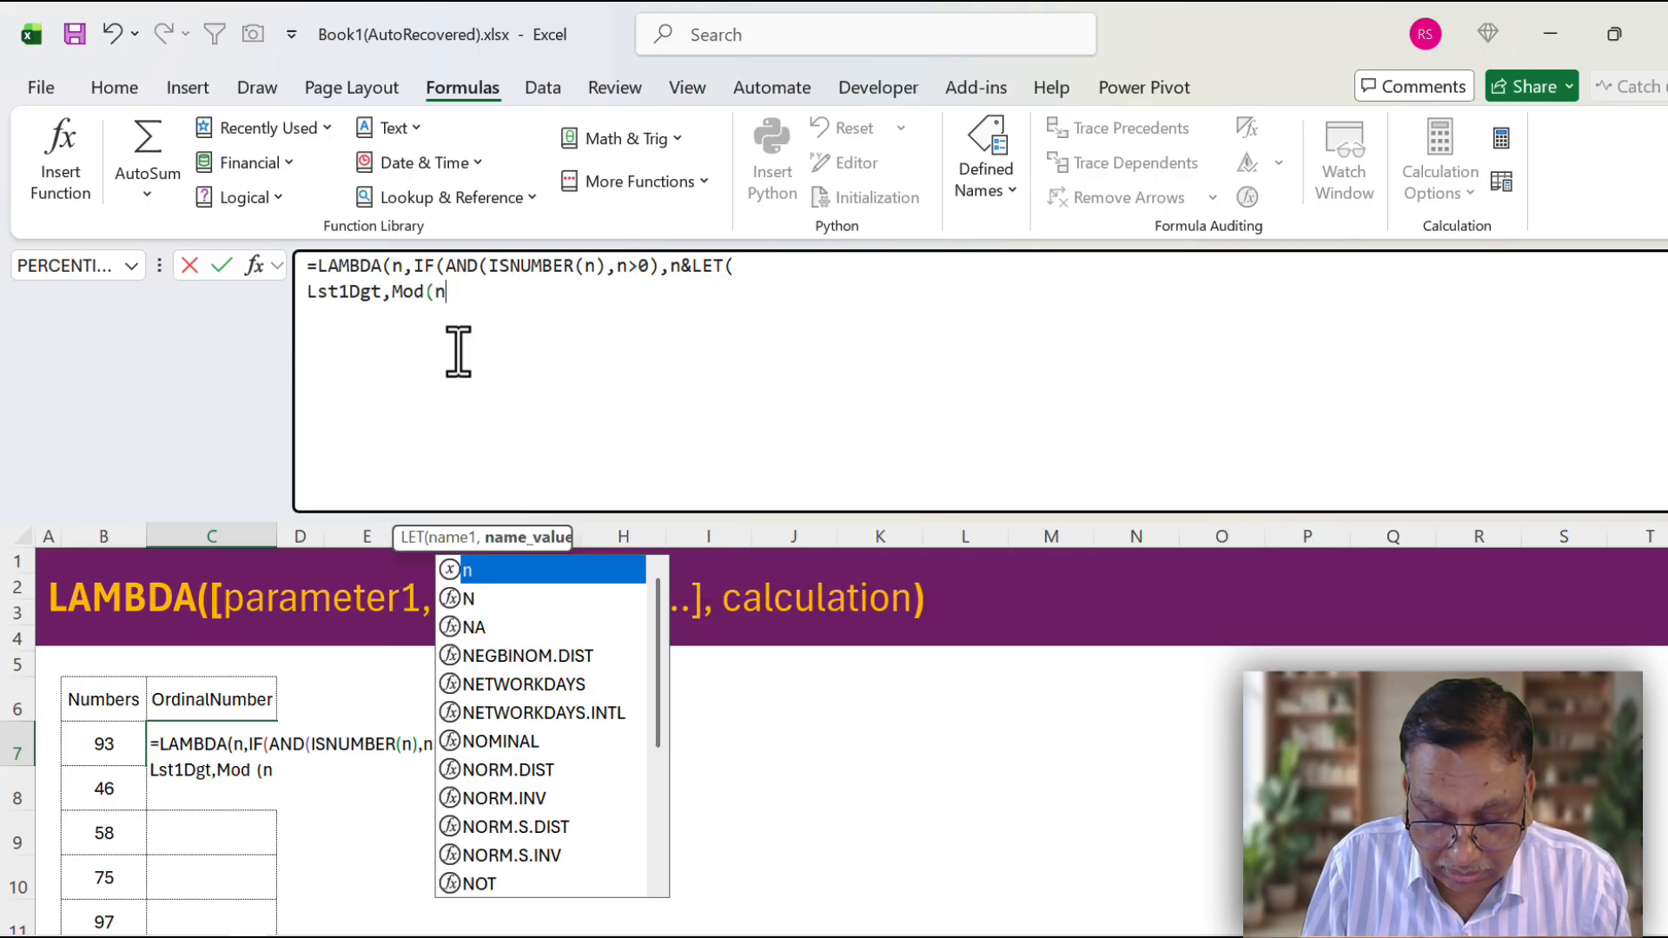
pyautogui.write(',10)')
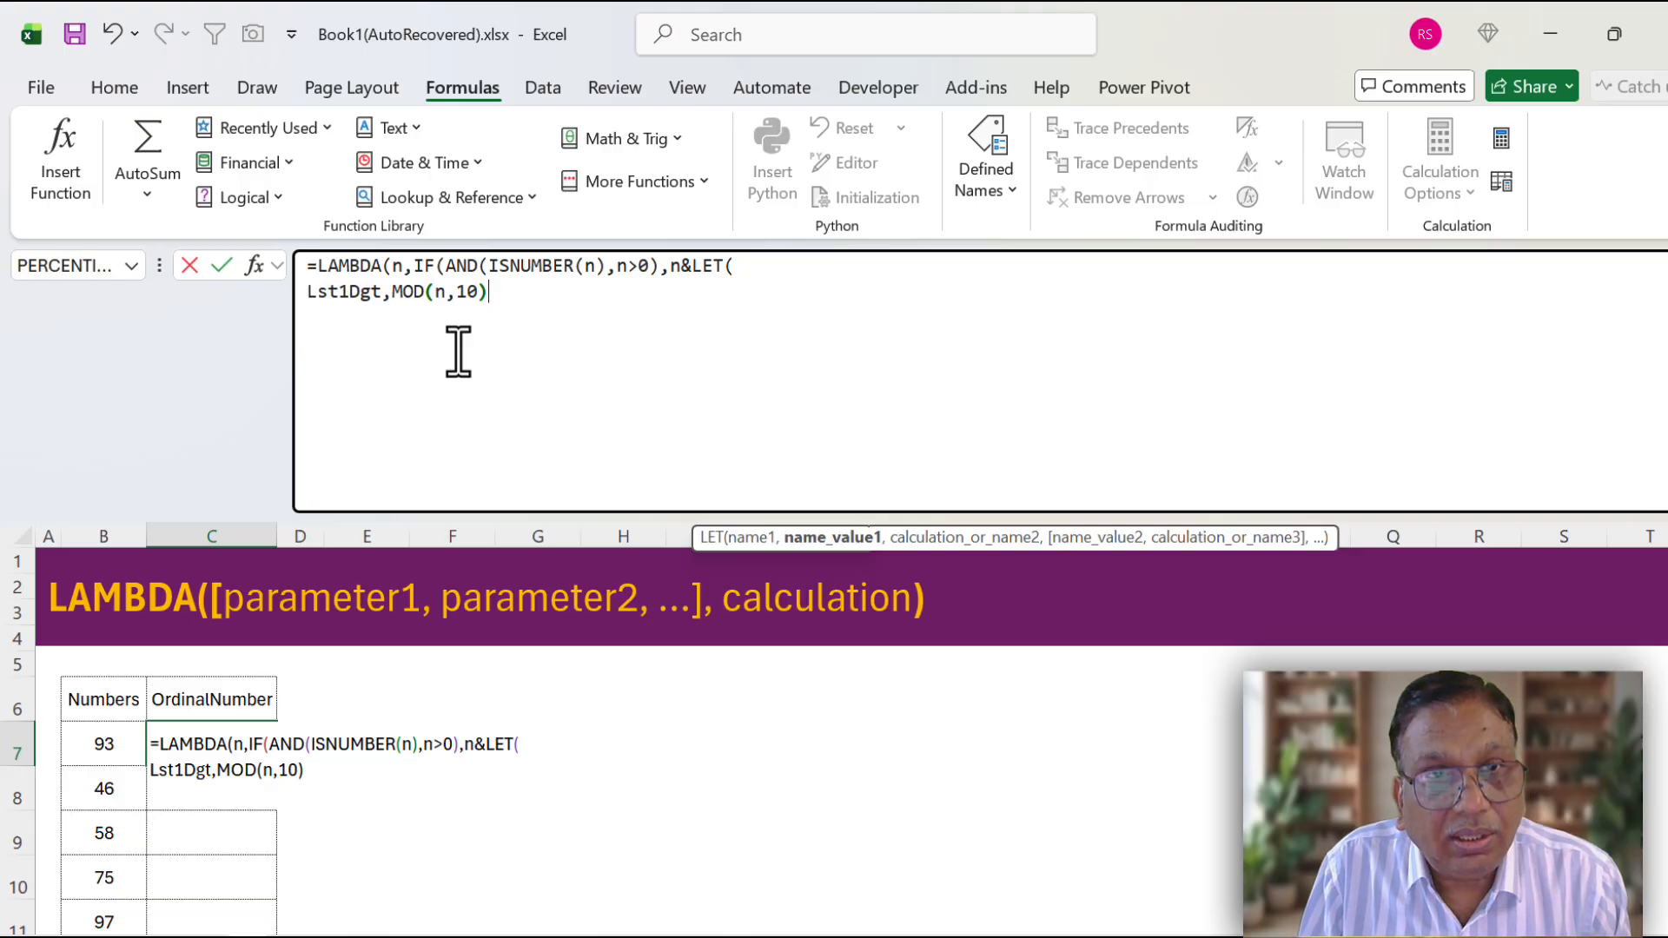
pyautogui.write(',')
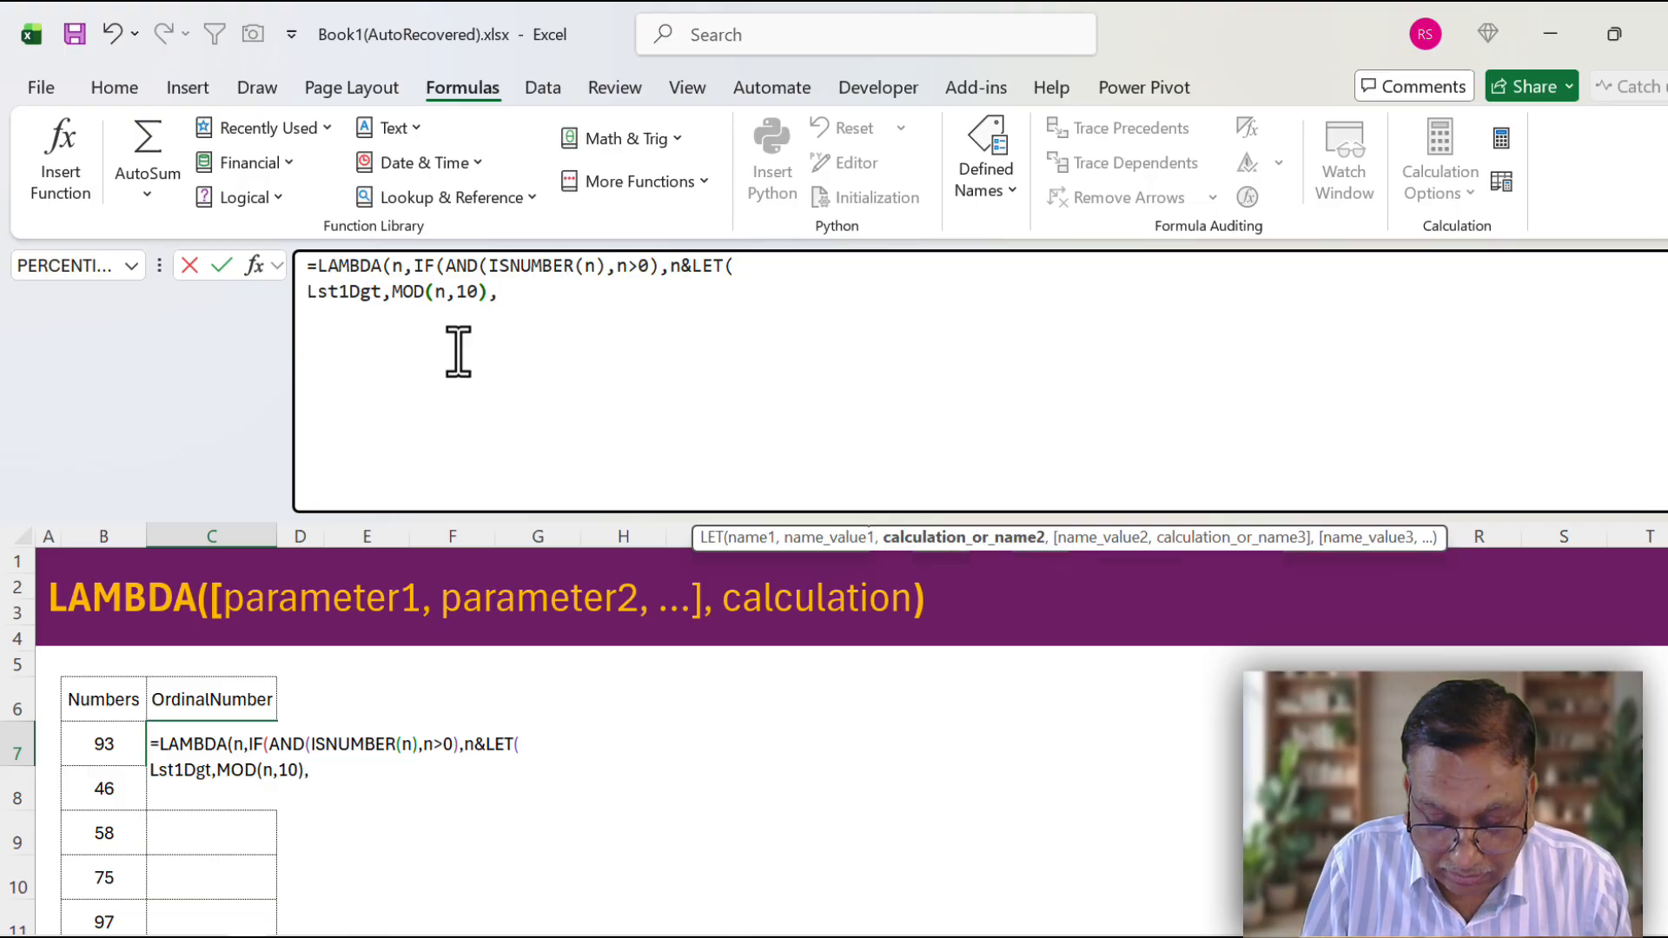
# Define the second LET name Lst2Dgts with the value MOD(n,100).
pyautogui.write('Lsr')
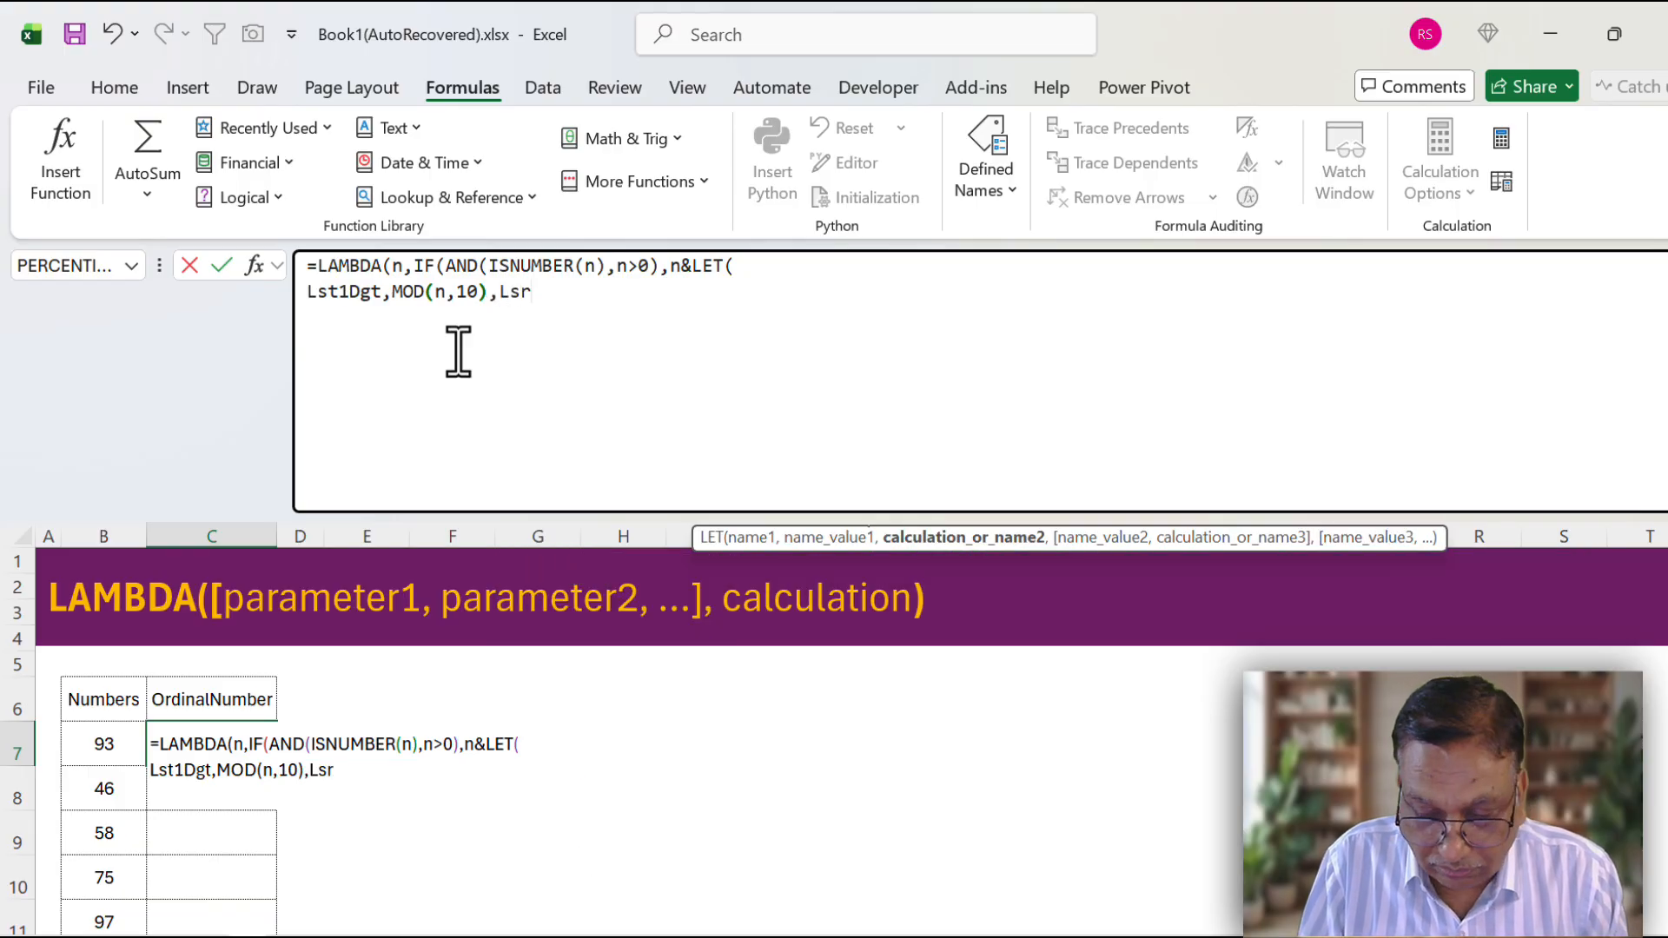
pyautogui.press('BackSpace')
pyautogui.write('t2')
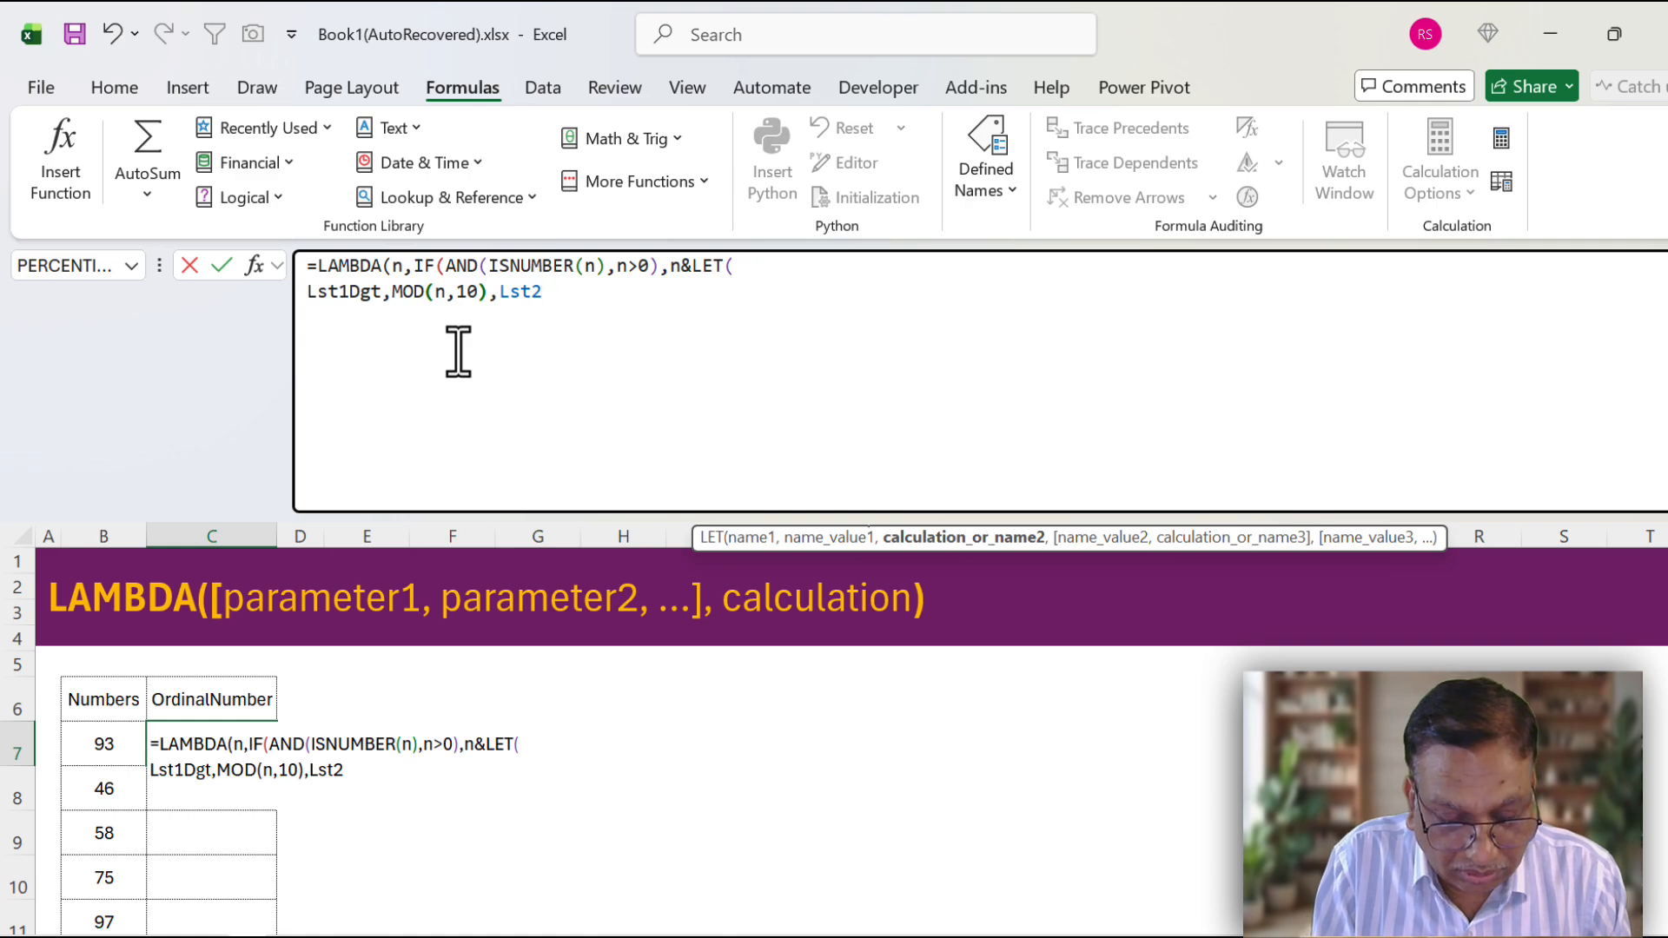
pyautogui.write('Dgt')
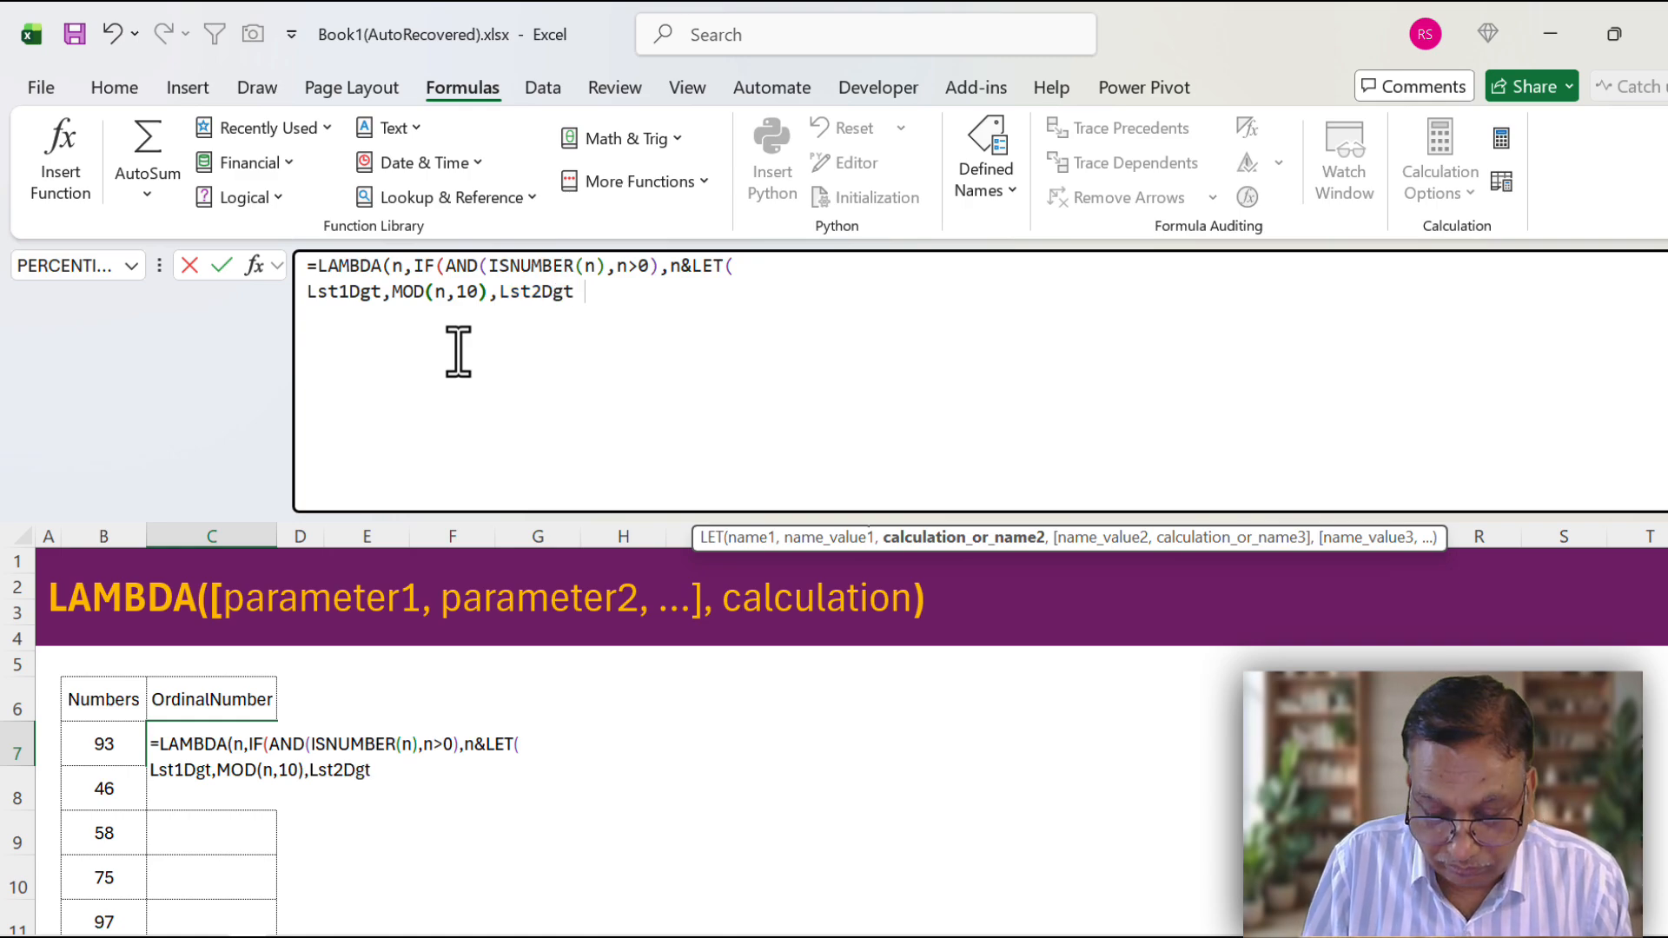
pyautogui.write(' ,Mod')
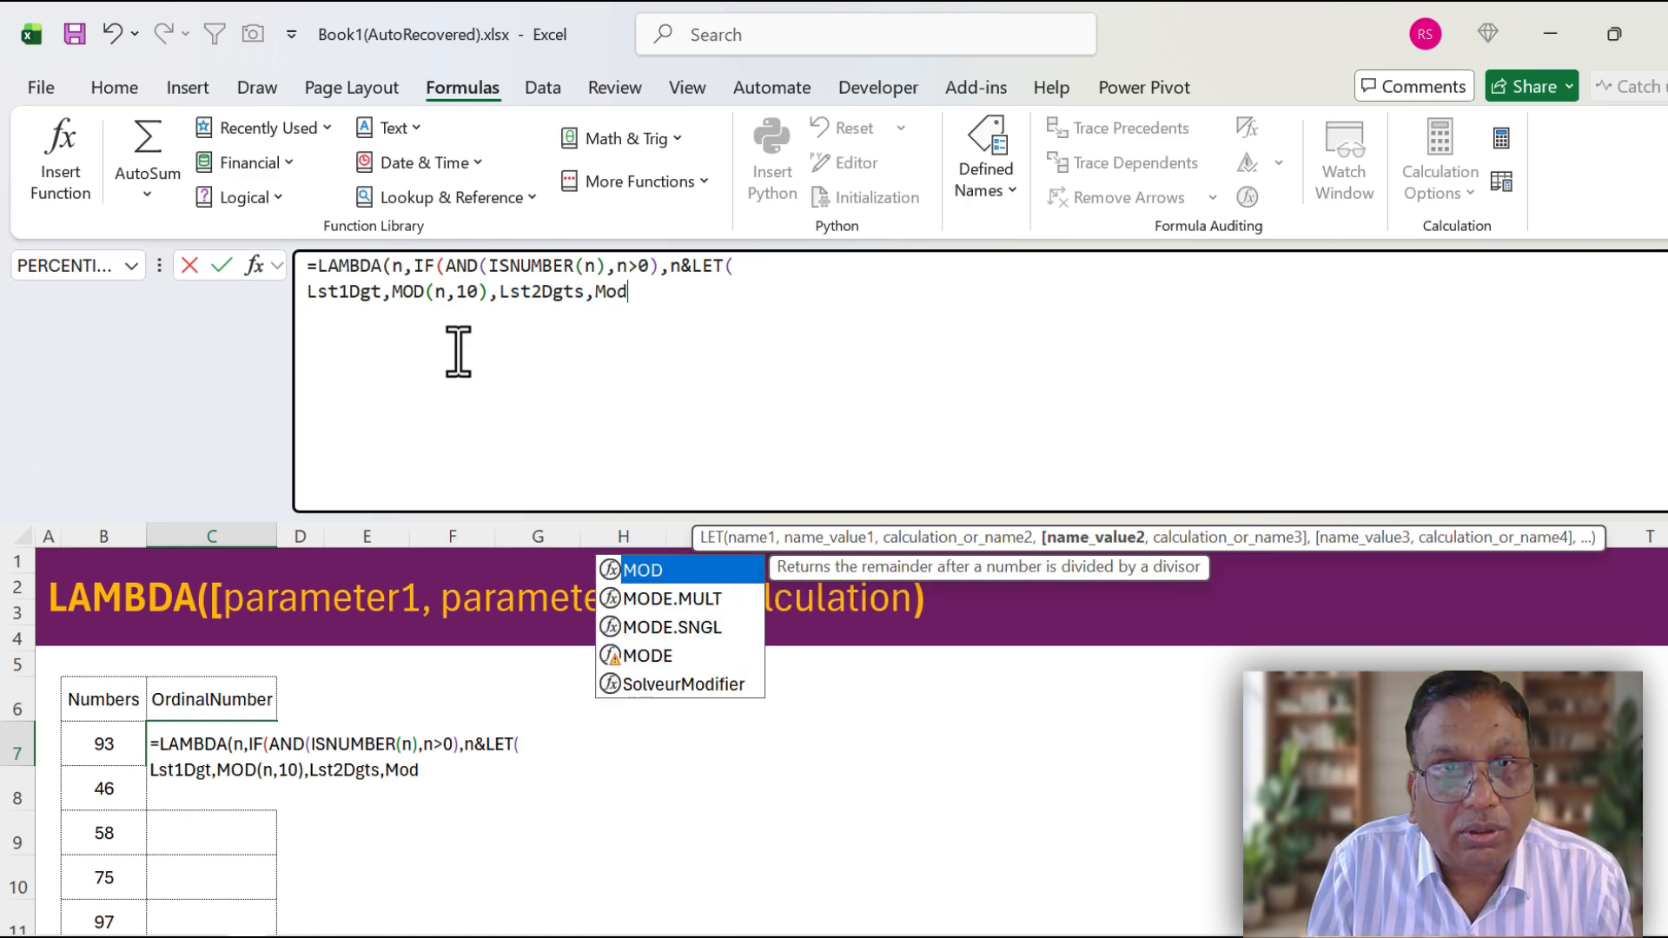
pyautogui.press('Tab')
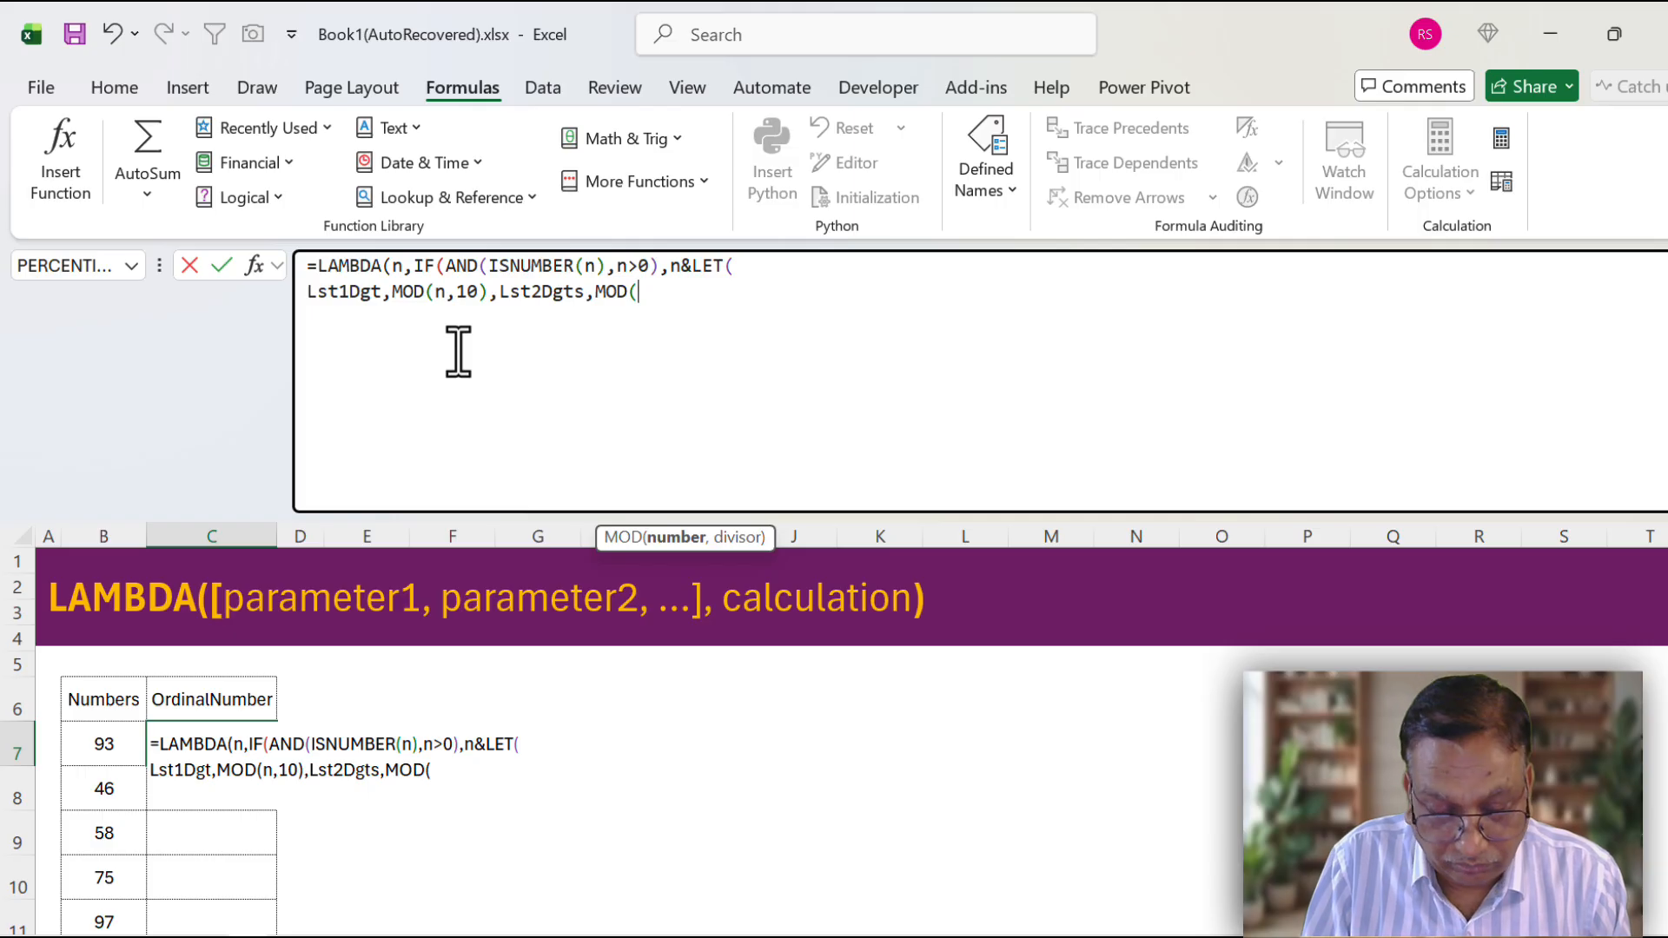
pyautogui.write('n,10')
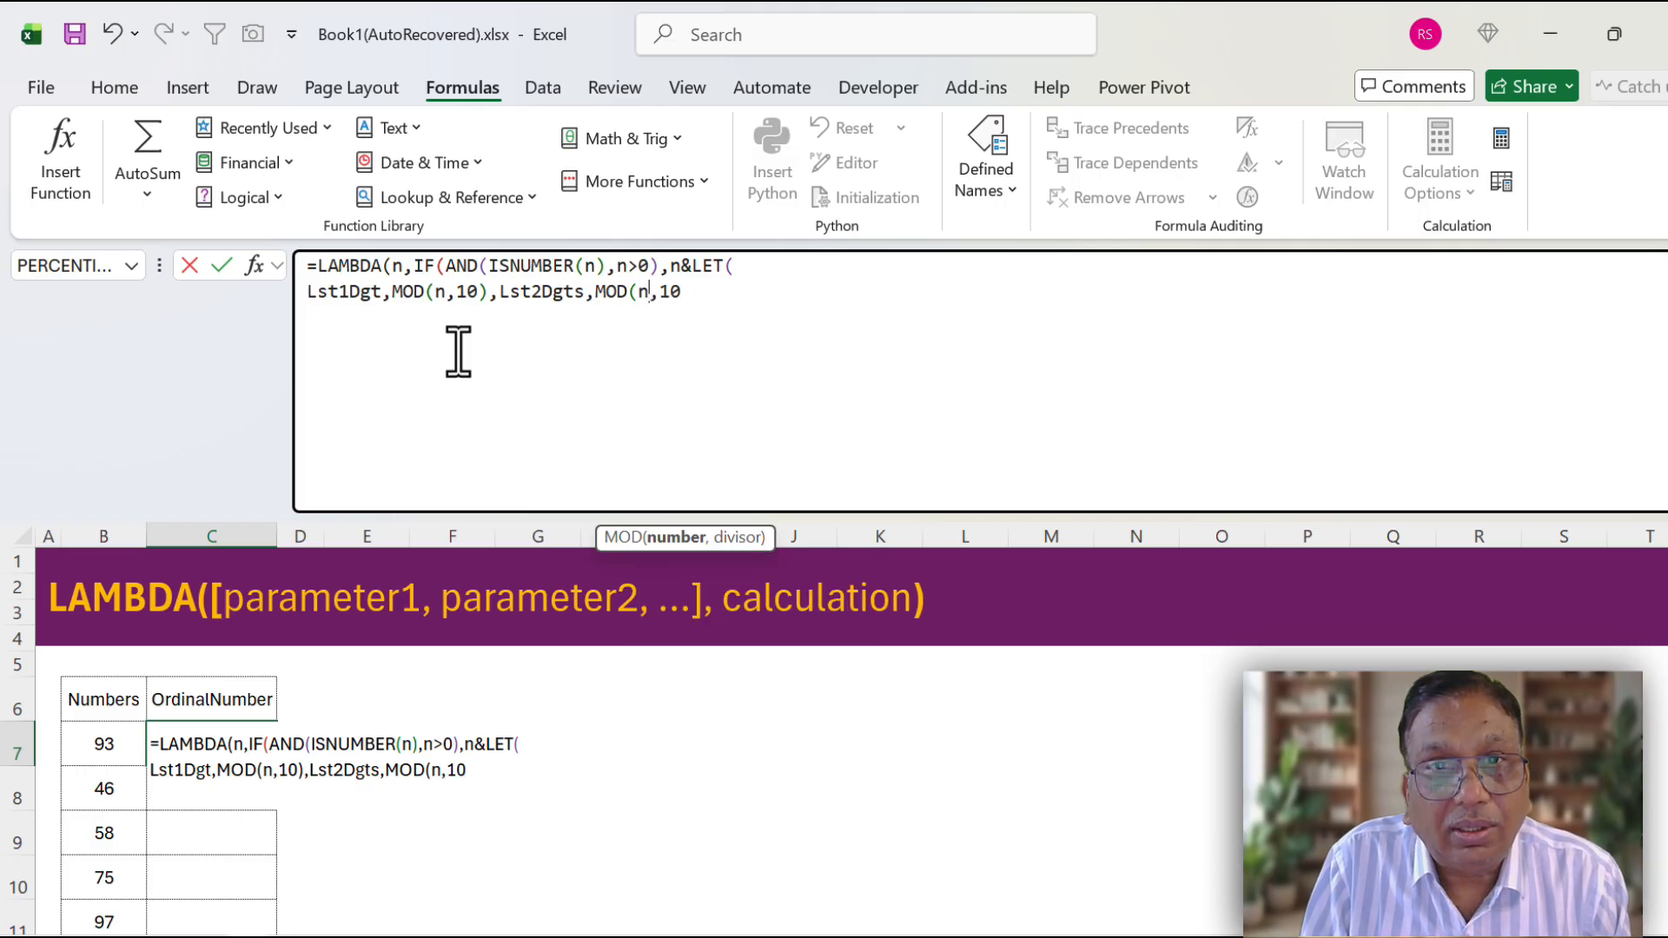
pyautogui.write('0),')
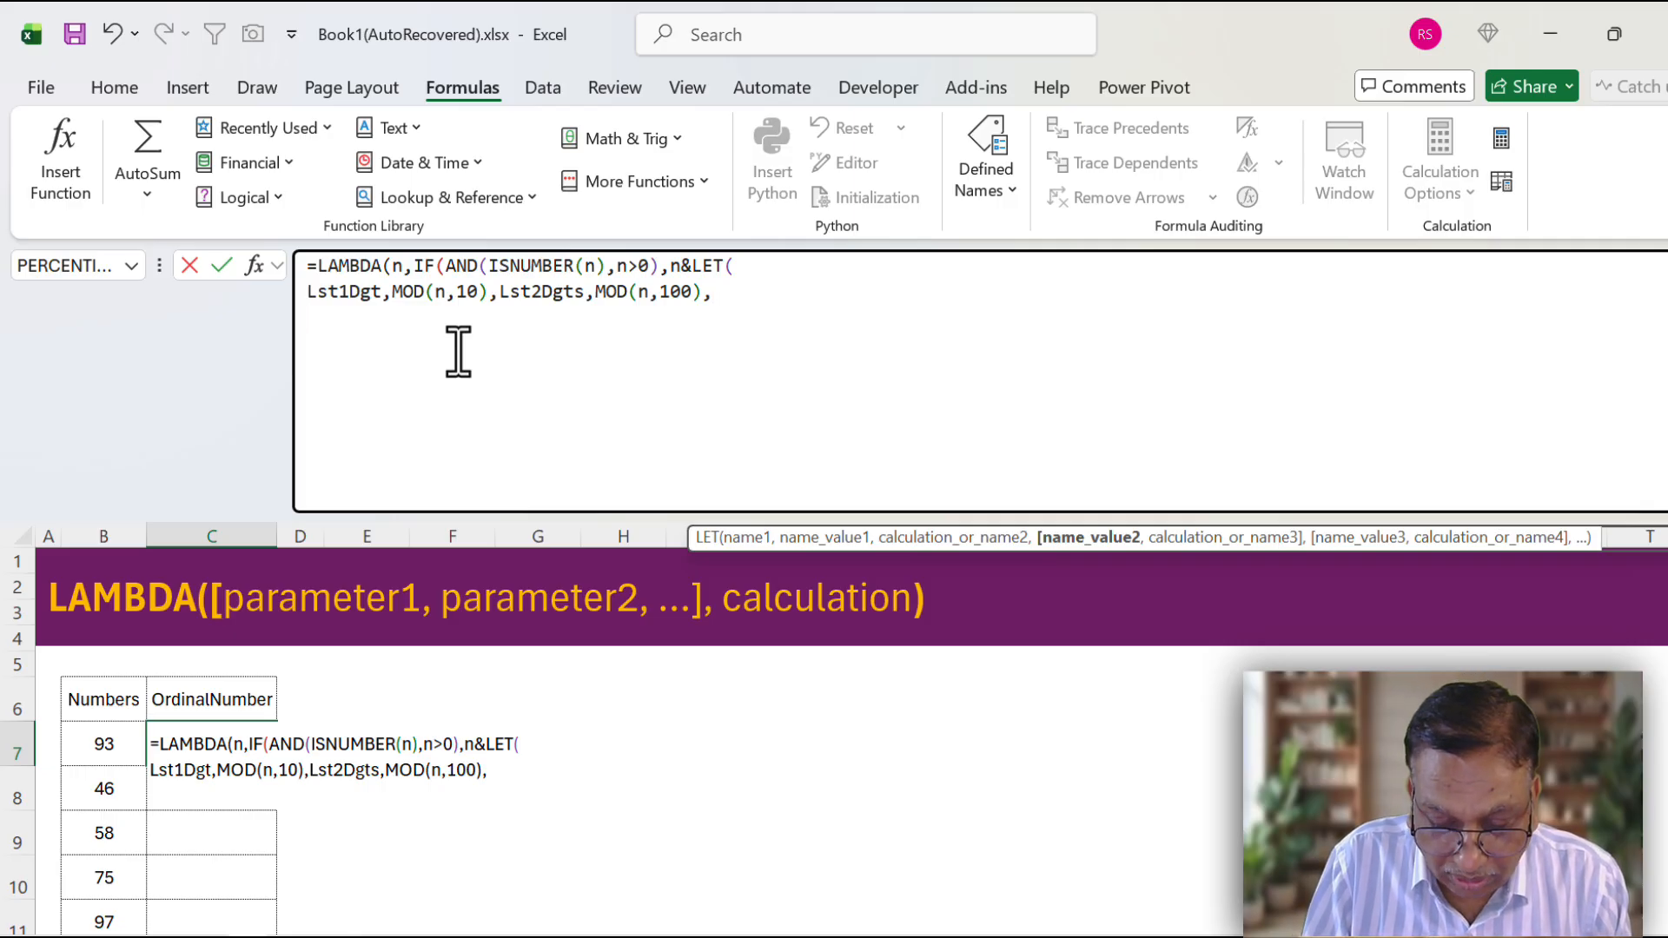
# Start the LET calculation on a new line with an IFS function whose first logical test refers to Lst2Dgts.
pyautogui.write('IFS')
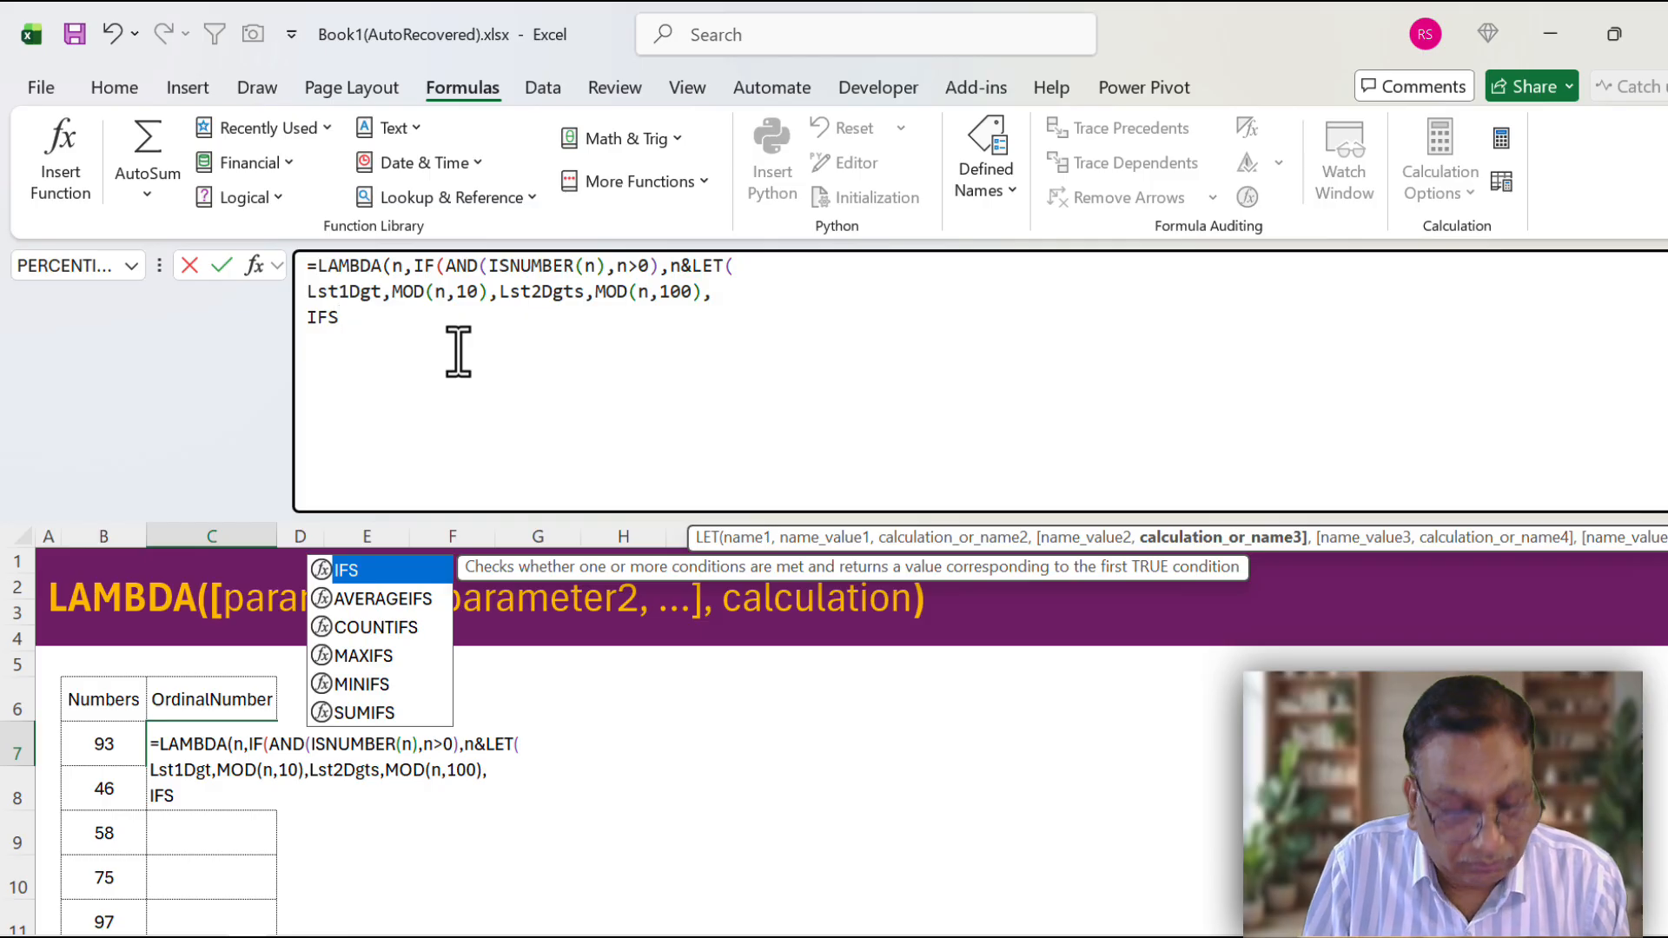
pyautogui.write('(')
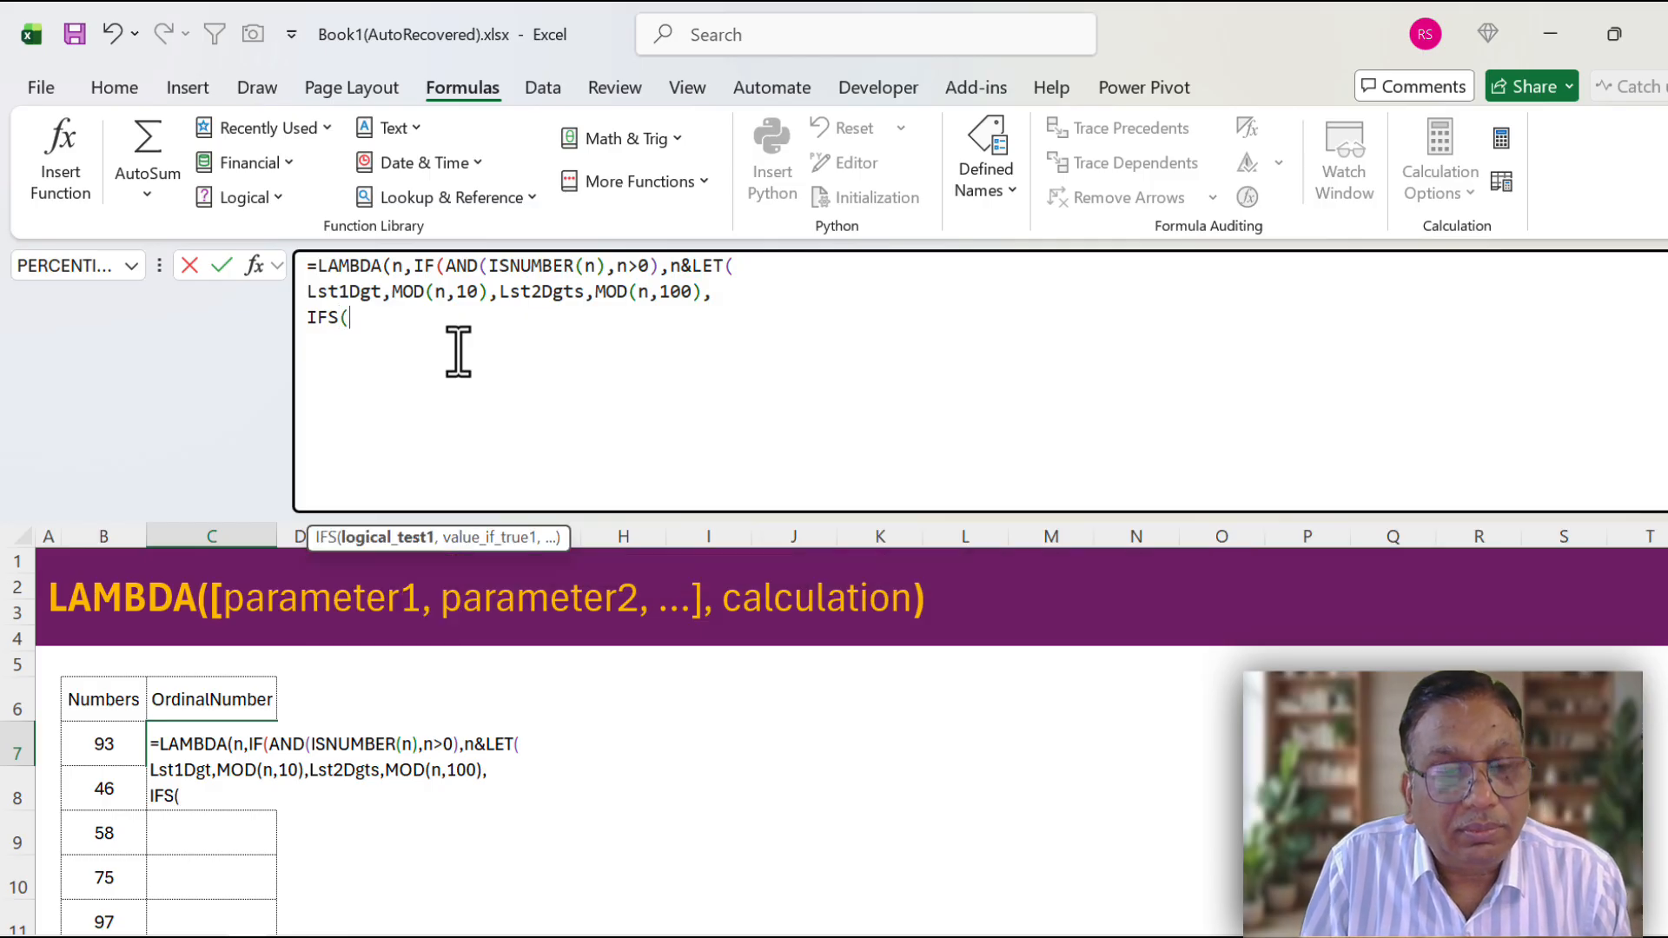
pyautogui.write('ls')
pyautogui.write('t')
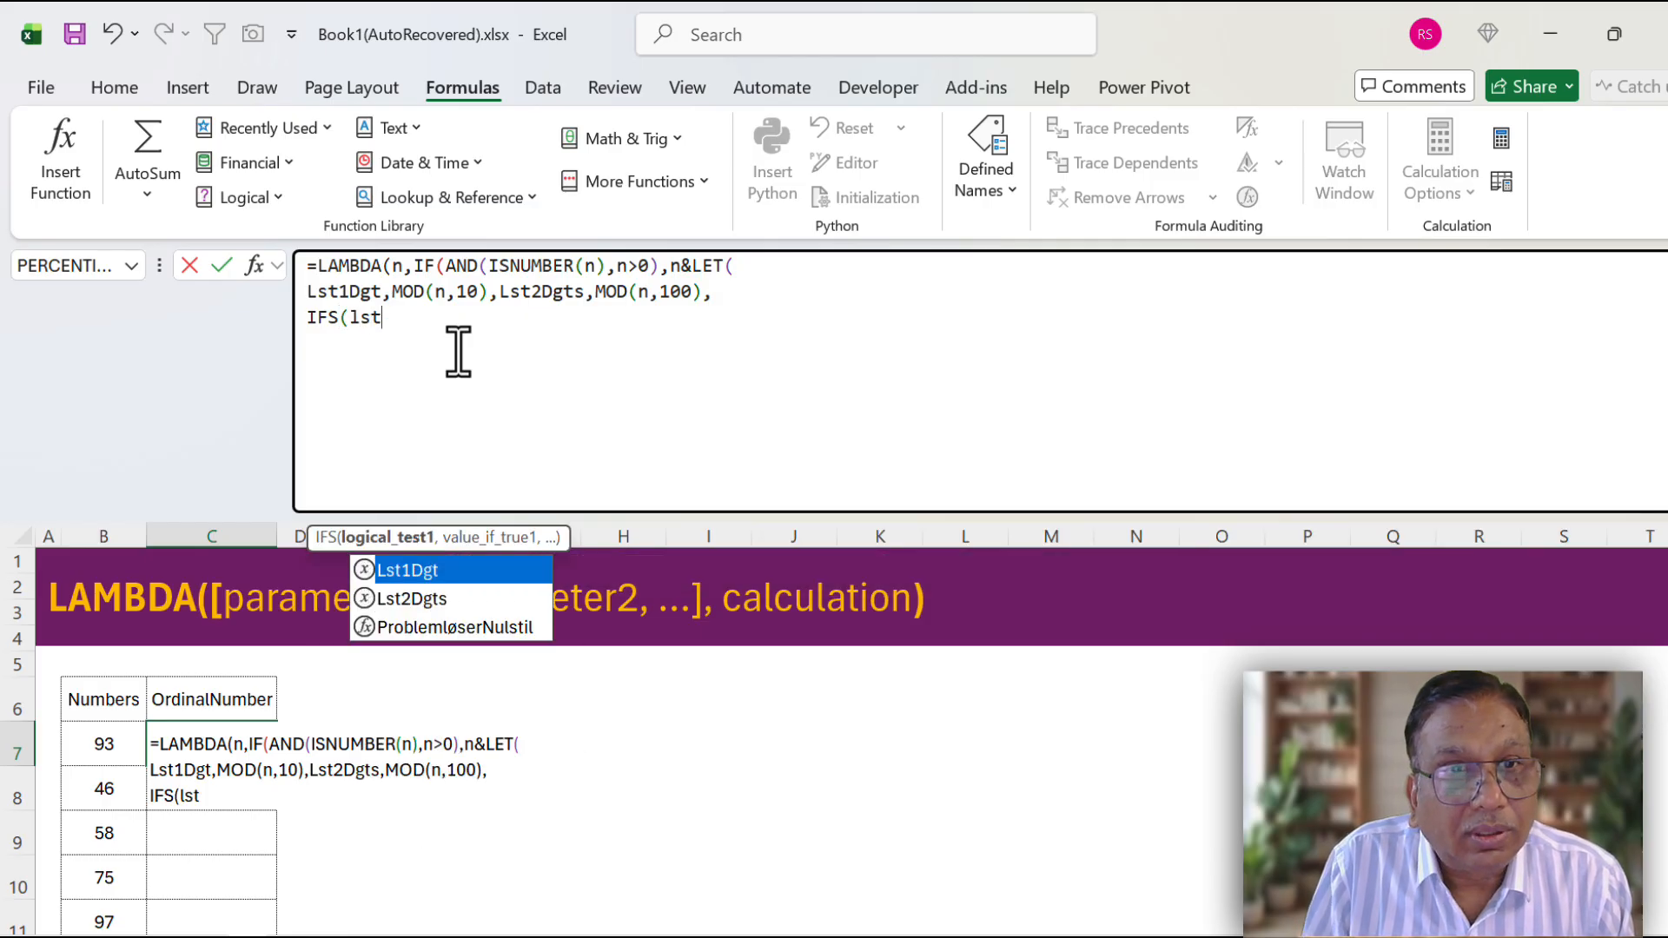
pyautogui.press('Down')
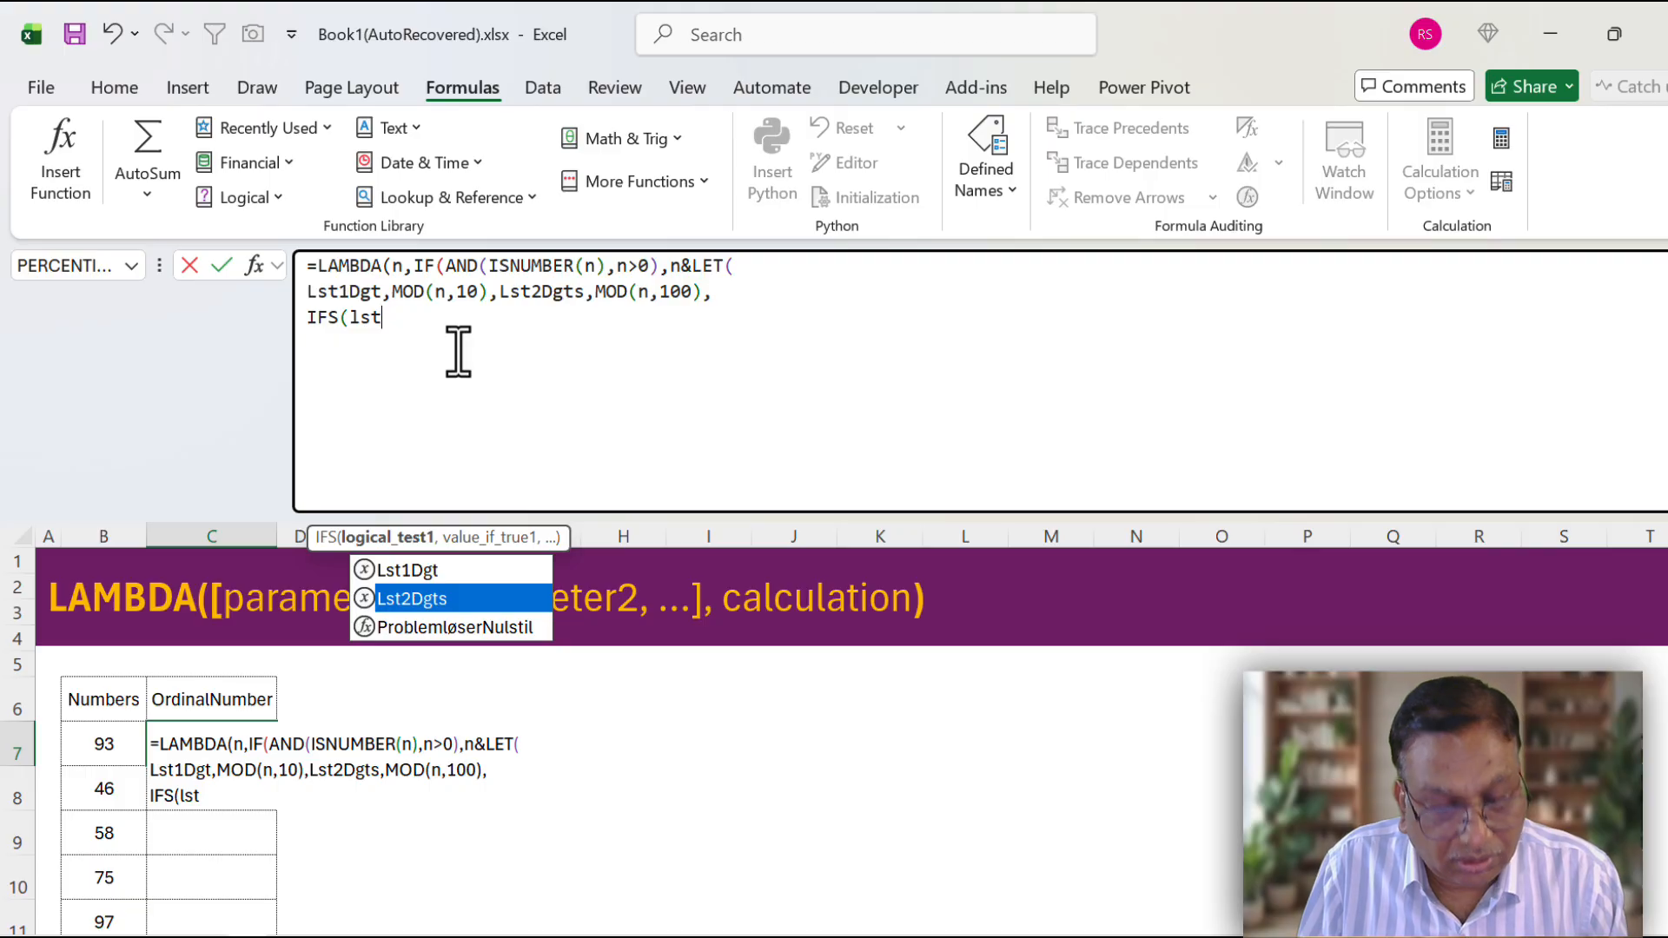
pyautogui.press('Tab')
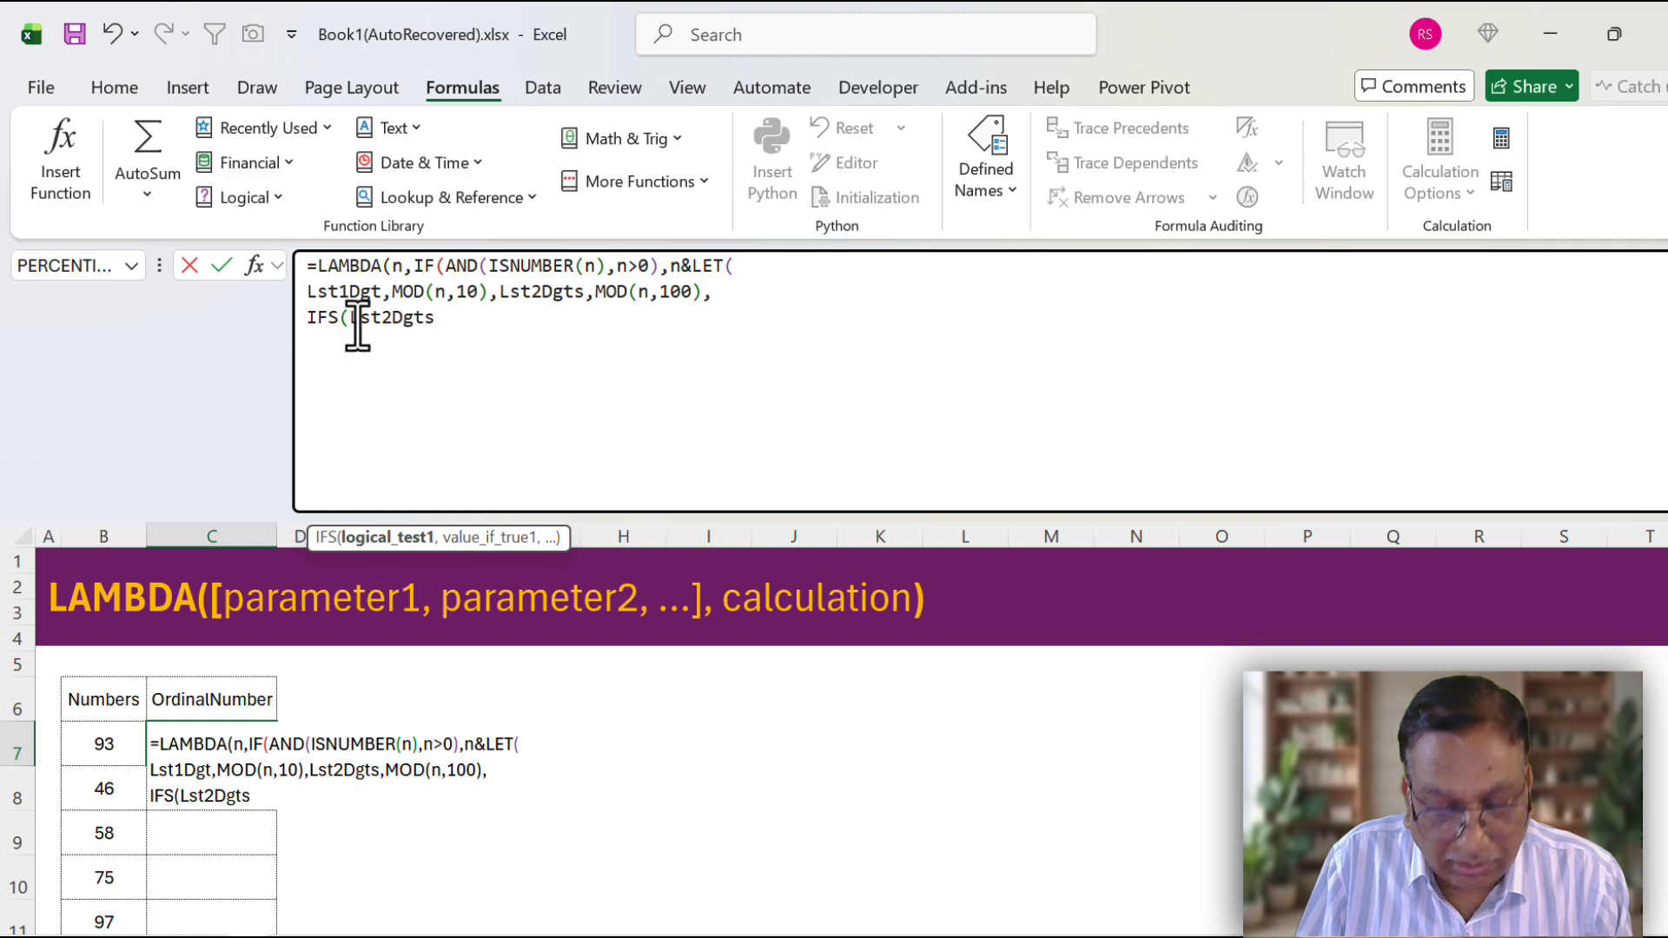
# Wrap Lst2Dgts in an OR that compares it with the array {11,12,13}, and close this first IFS test.
pyautogui.write('OR')
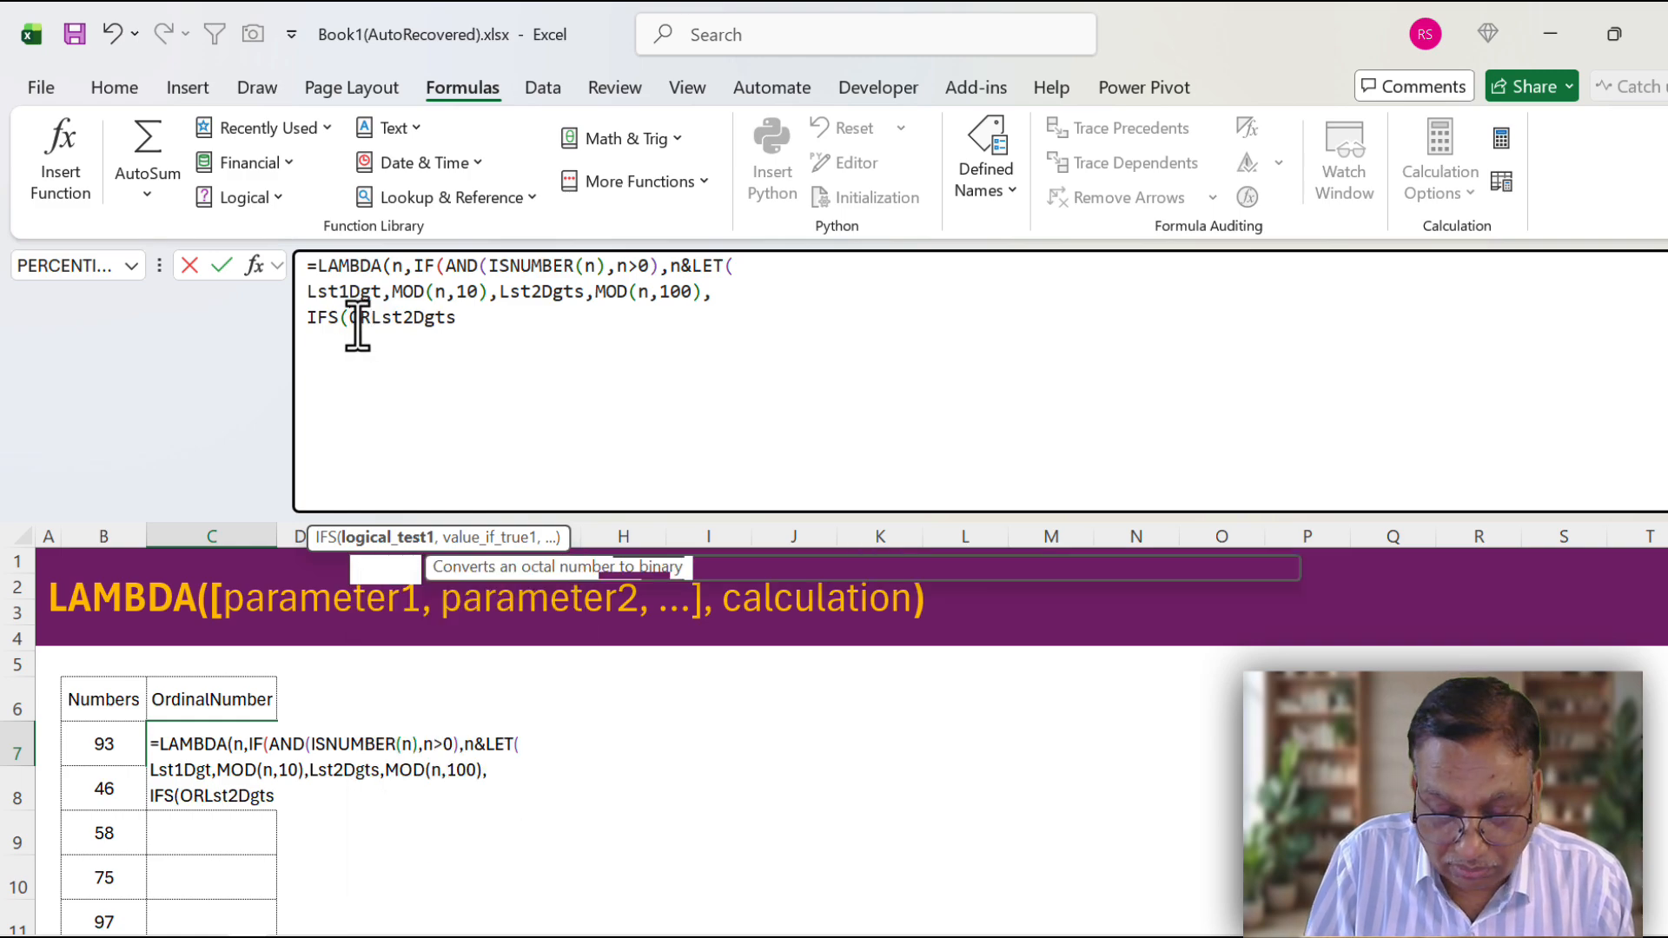
pyautogui.write('(')
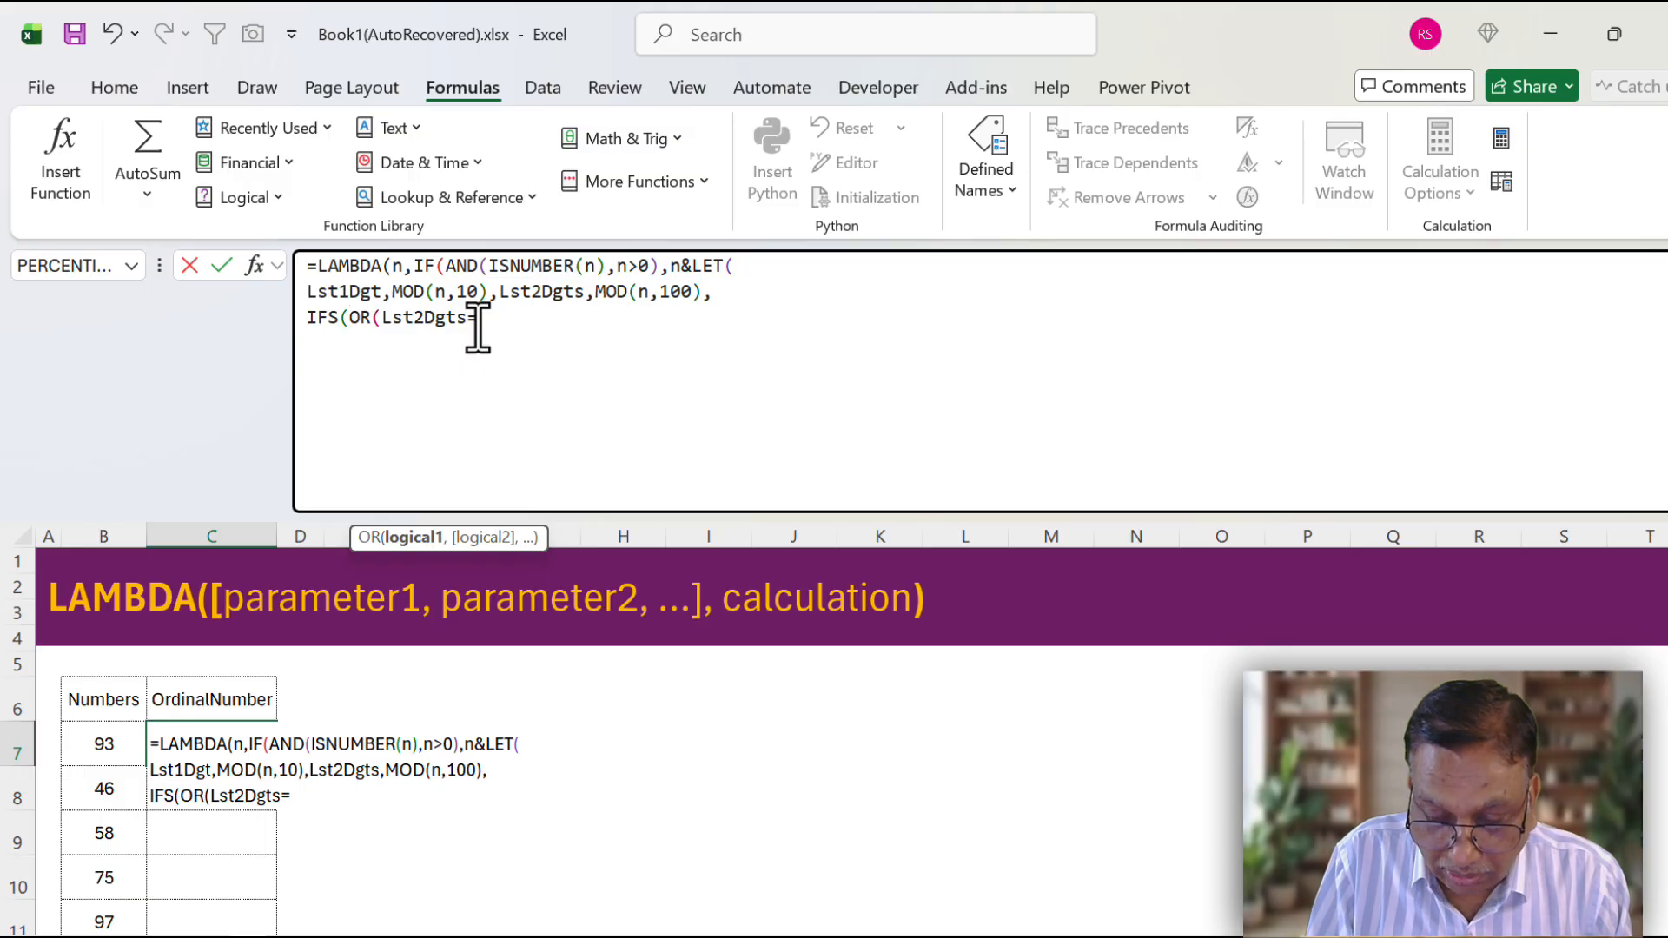
pyautogui.write('{')
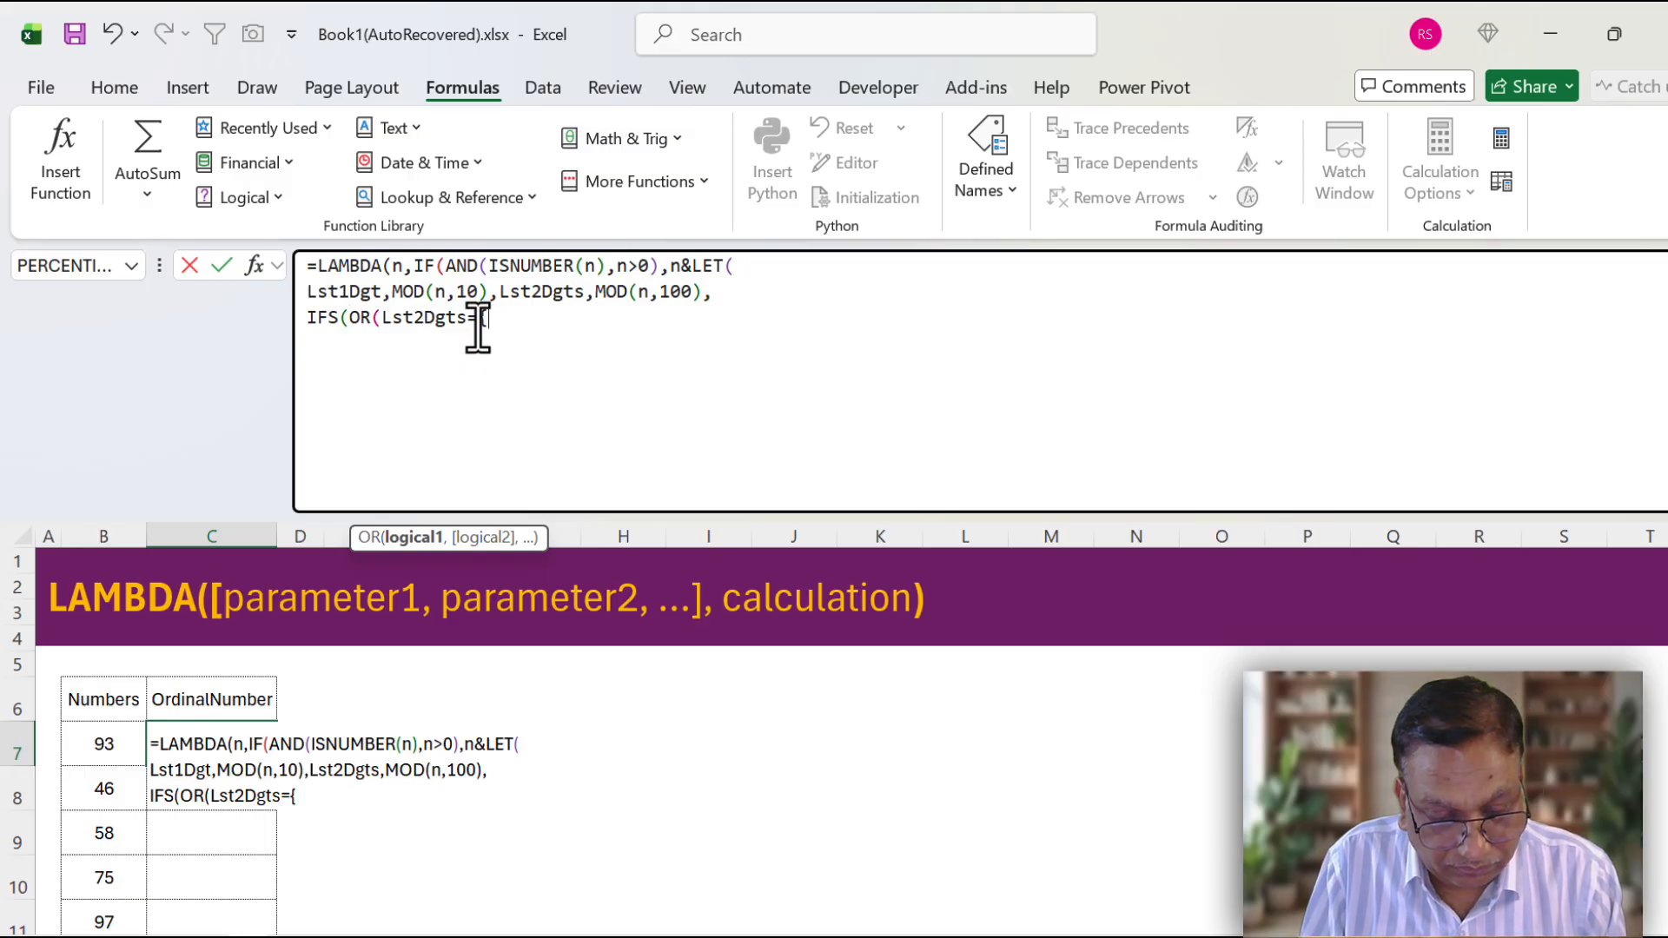
pyautogui.write('11,12,13')
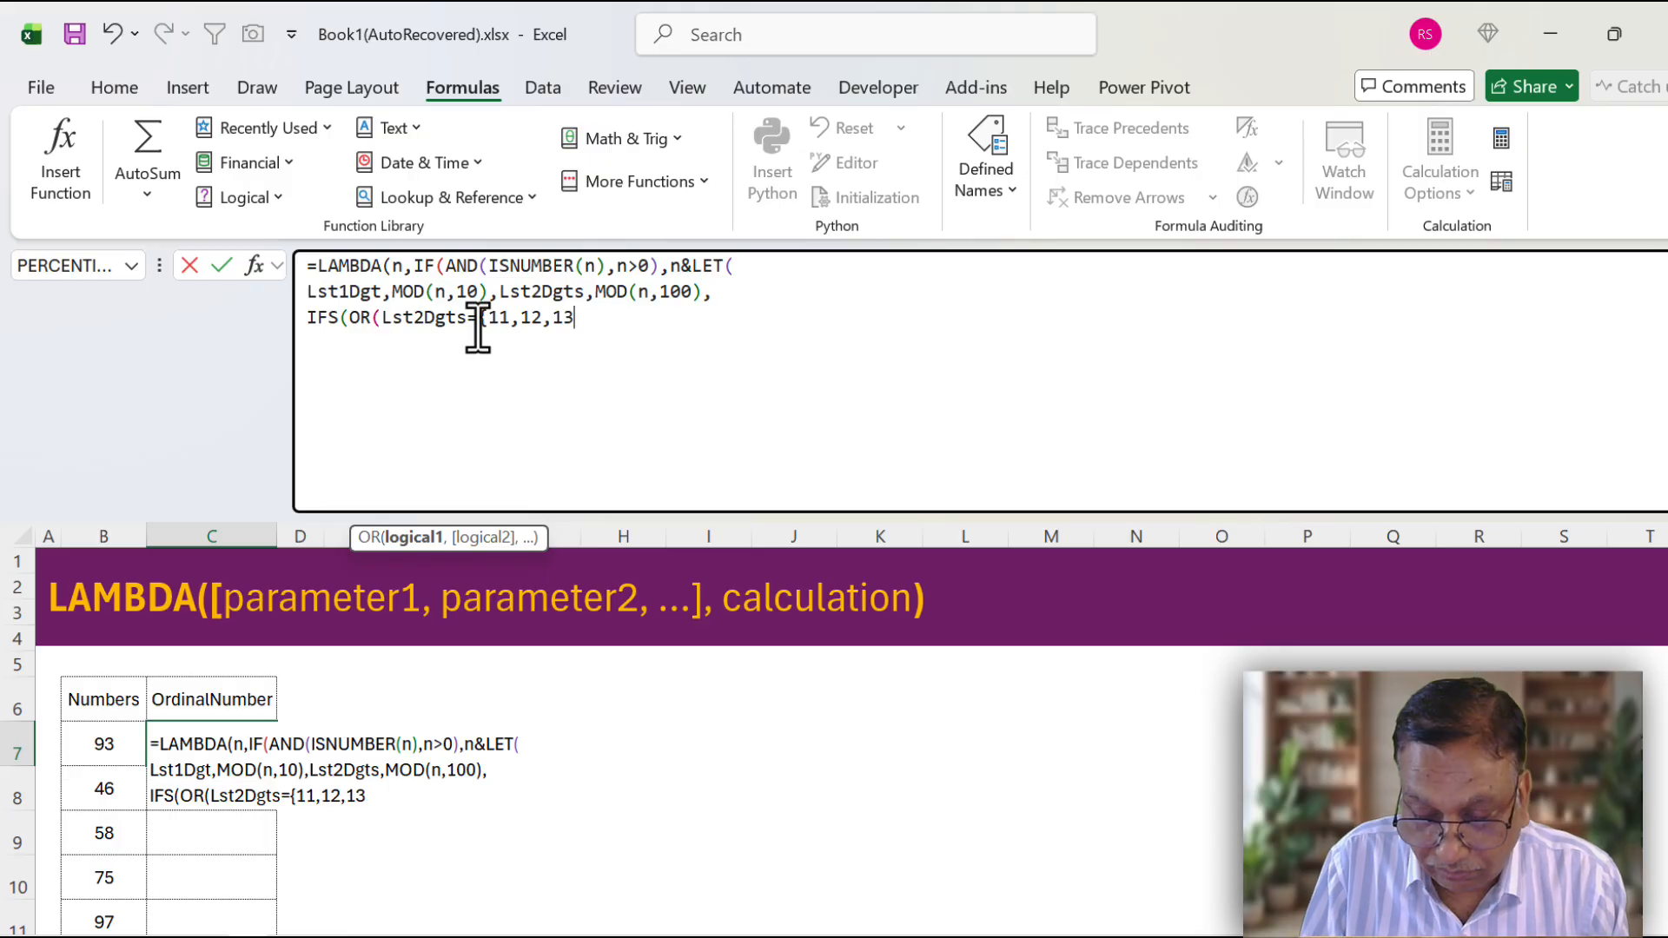
pyautogui.write('}')
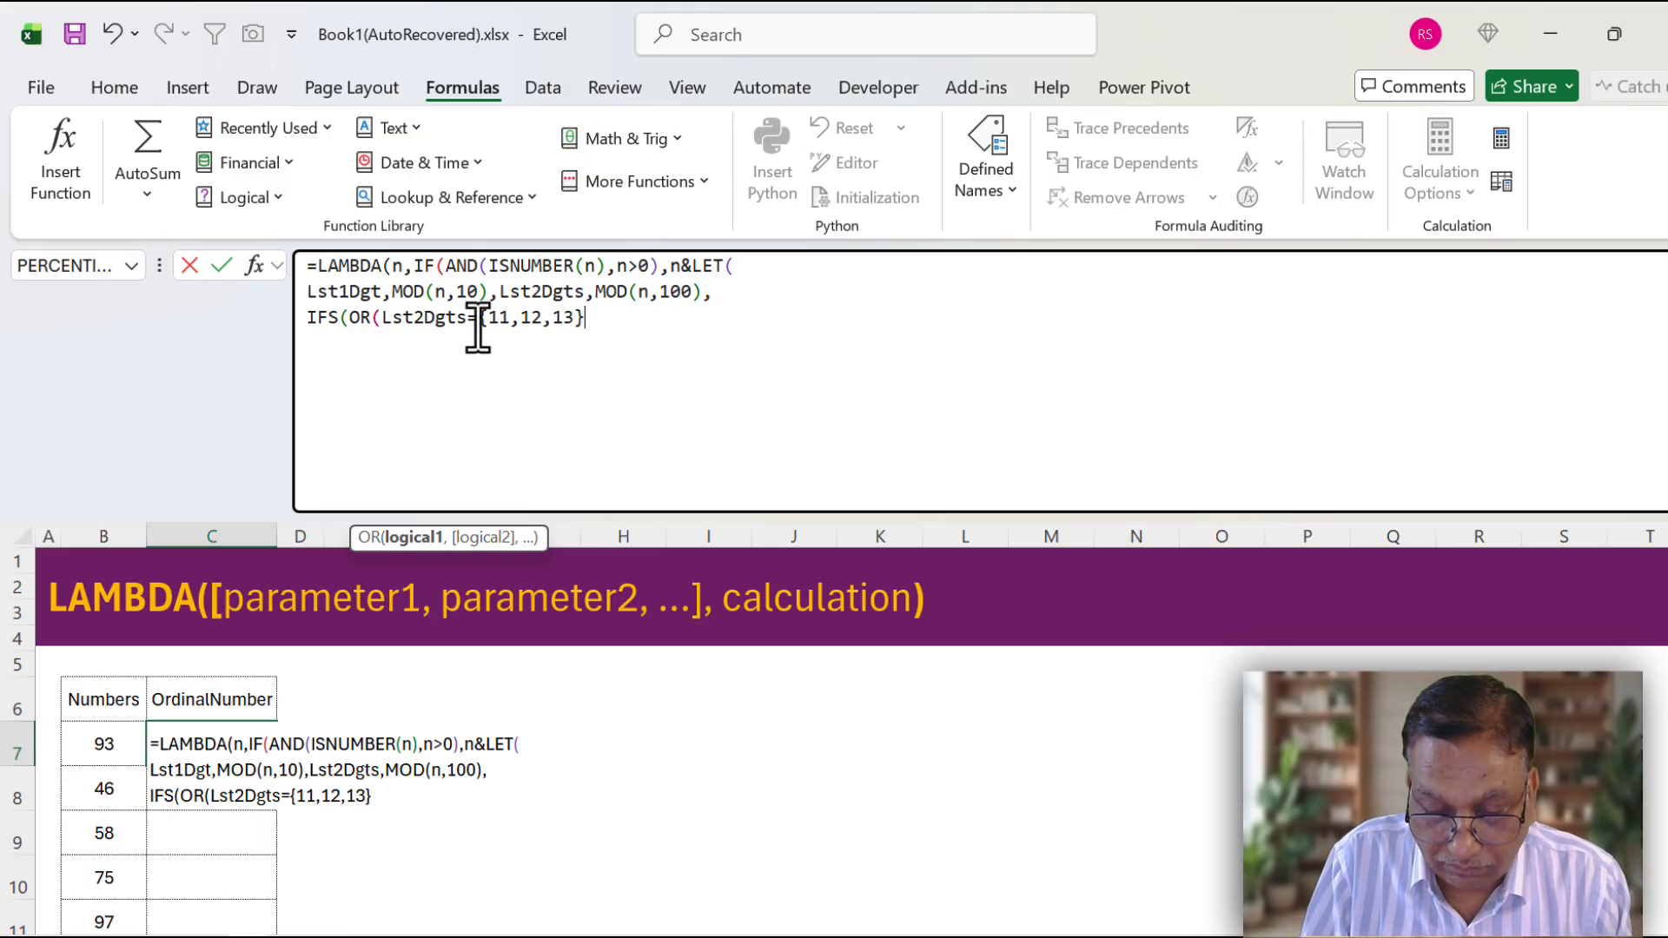
pyautogui.write('),')
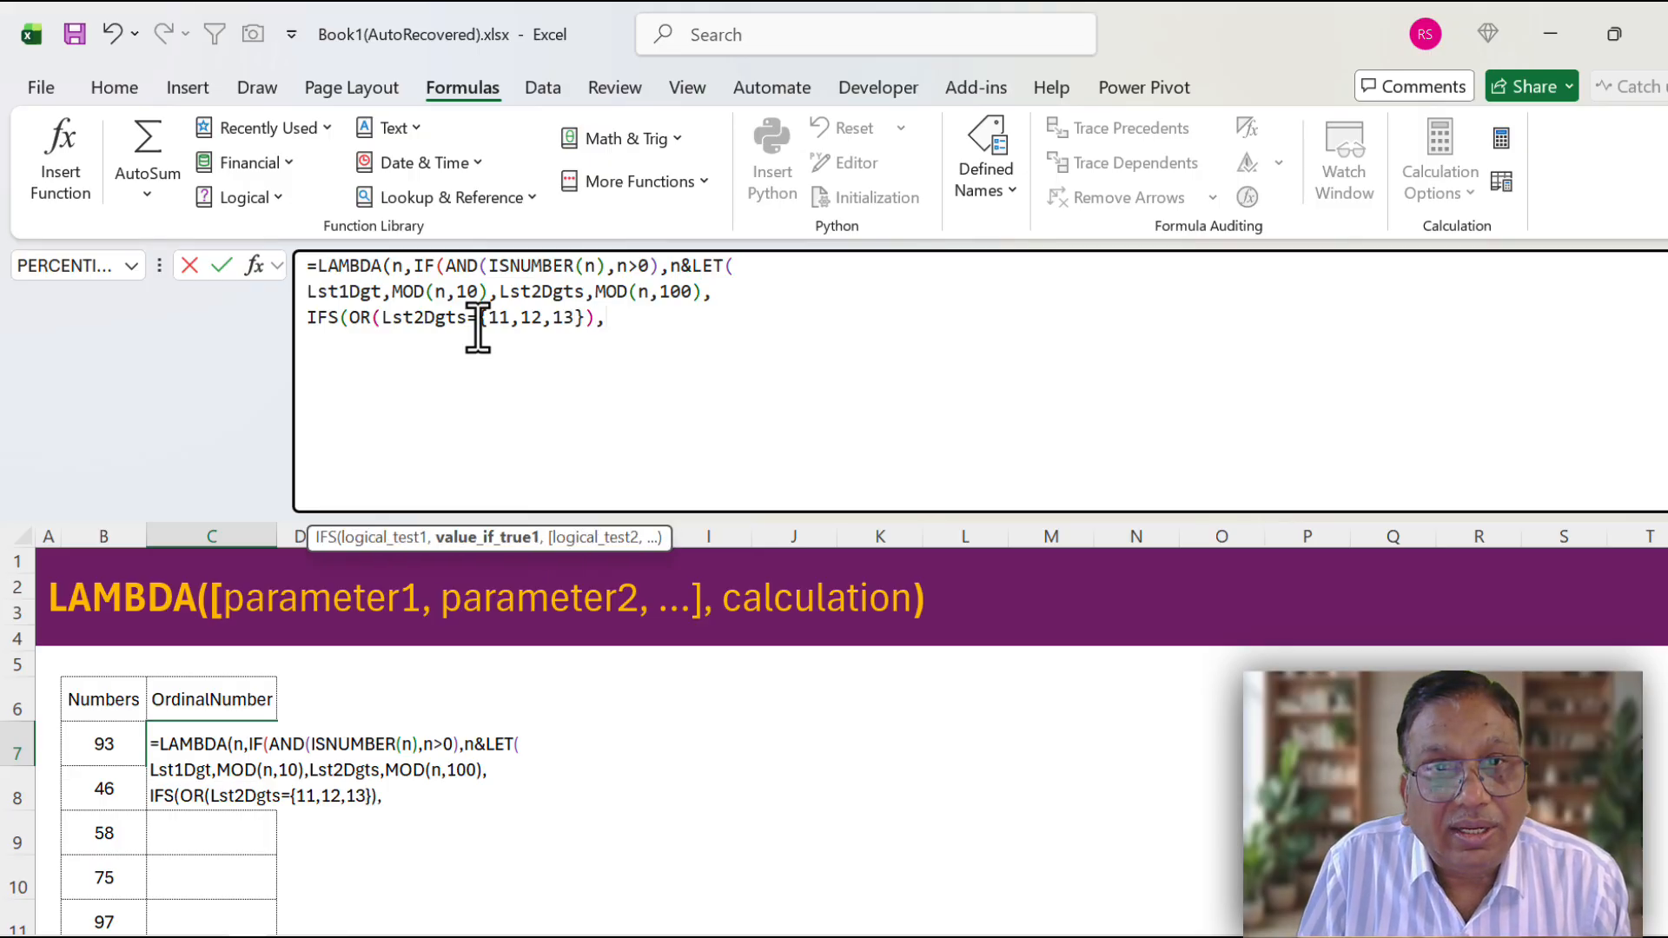
# Enter "th" as the IFS result for the 11, 12, 13 test.
pyautogui.write('"T')
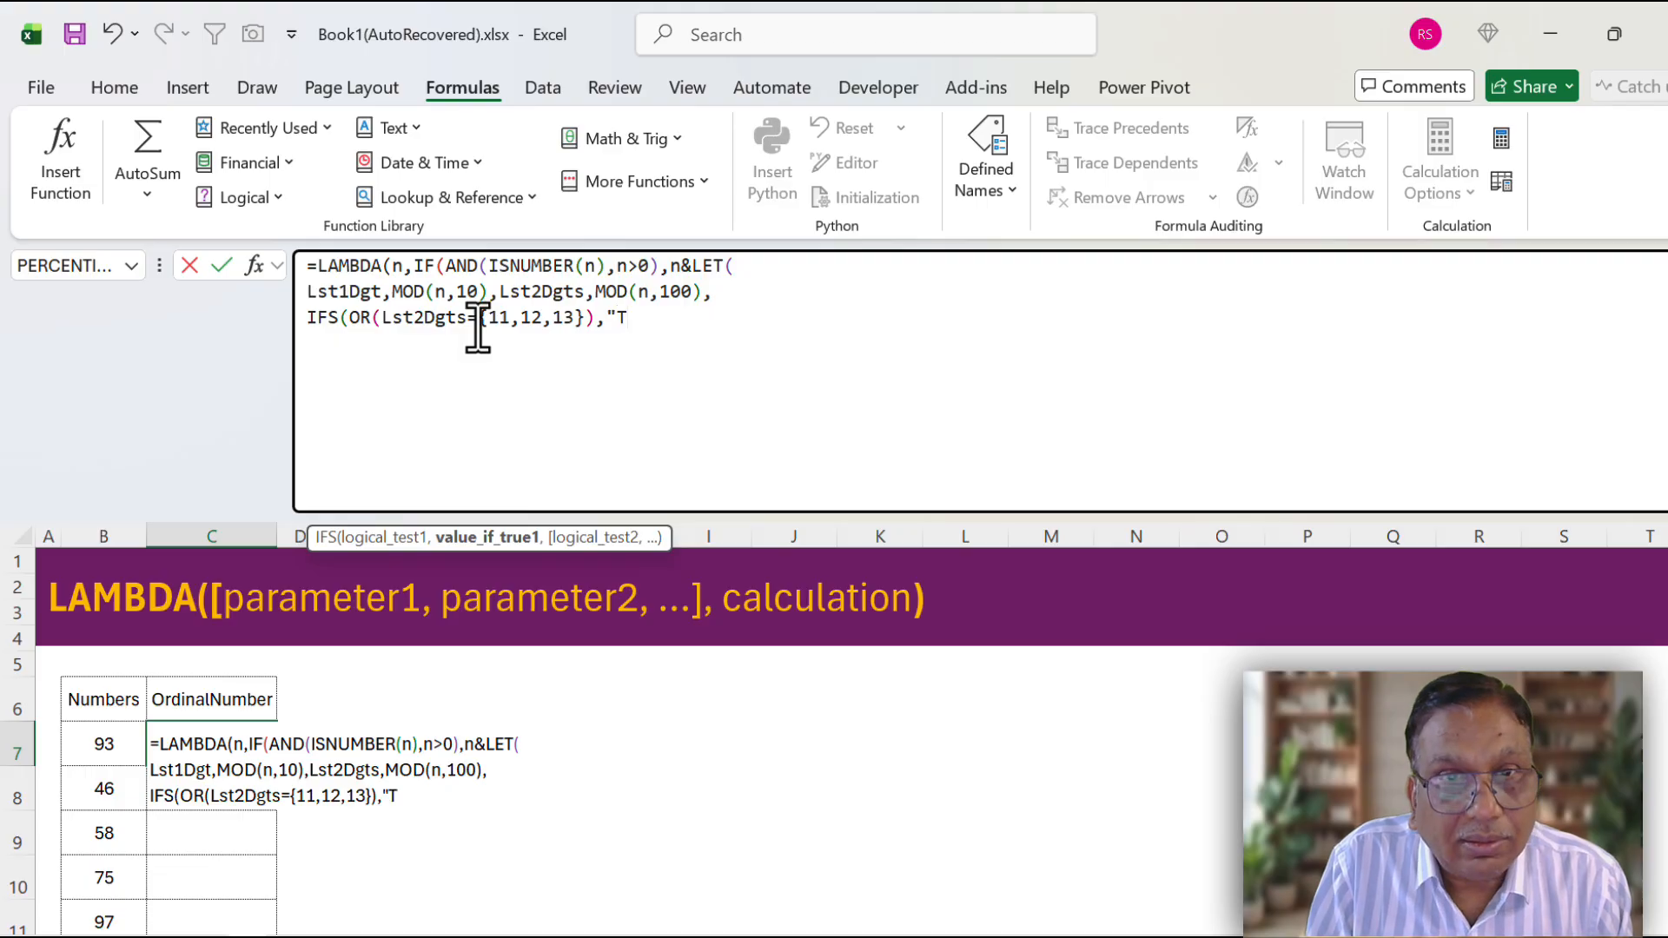
pyautogui.write('th')
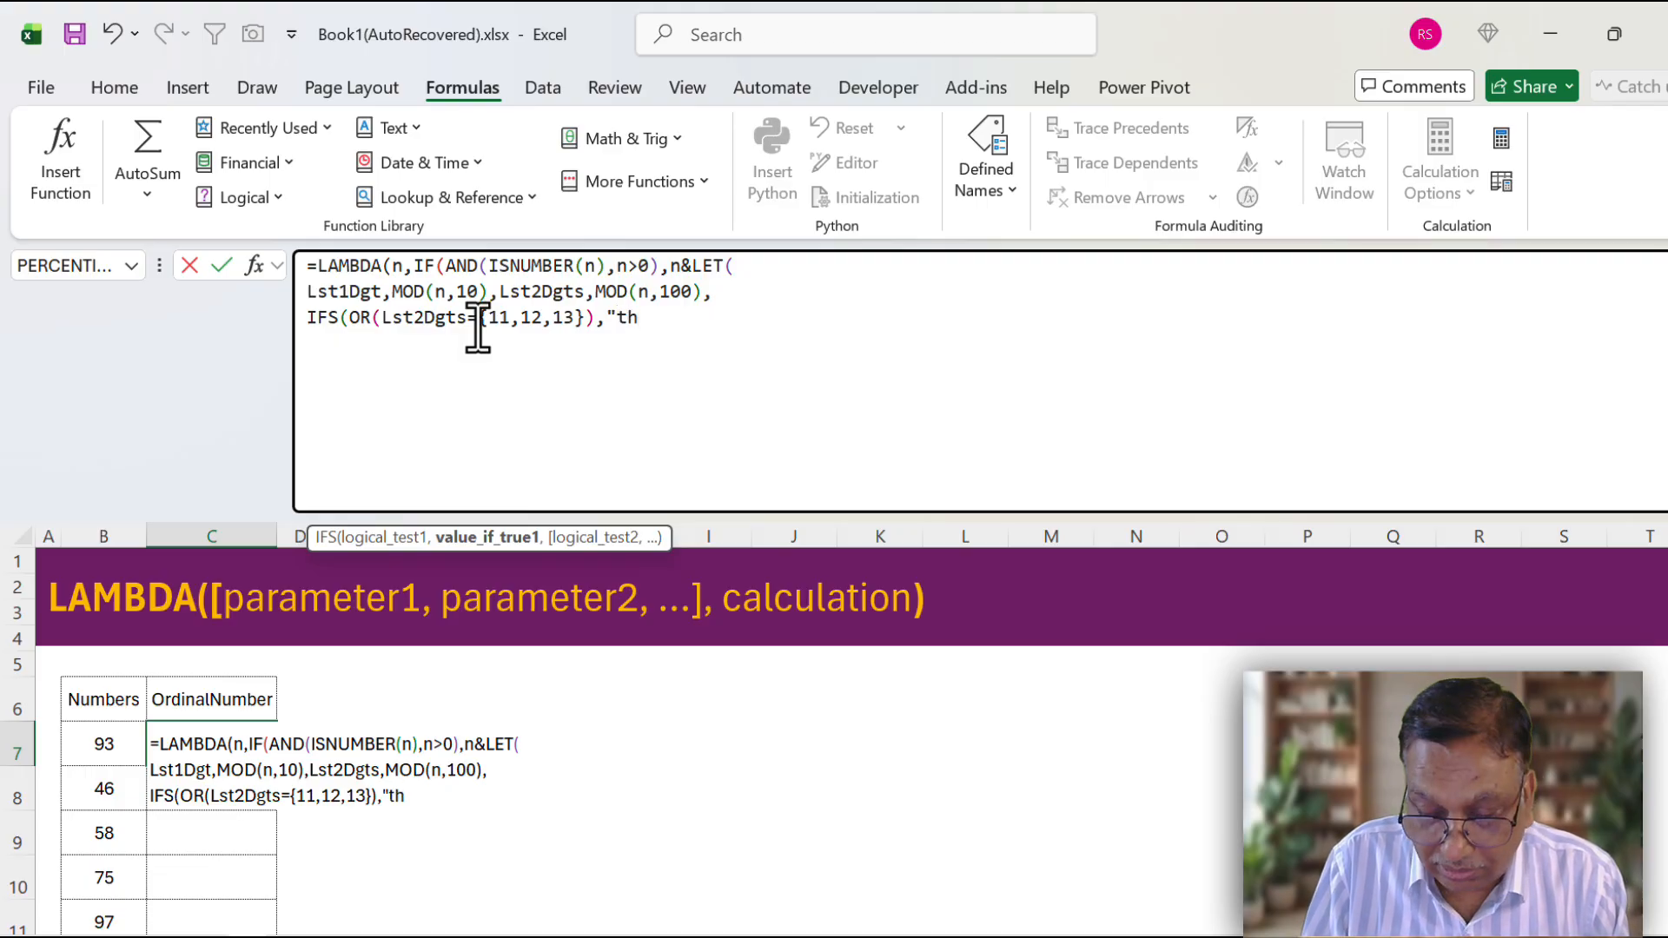
pyautogui.write('{')
pyautogui.press('BackSpace')
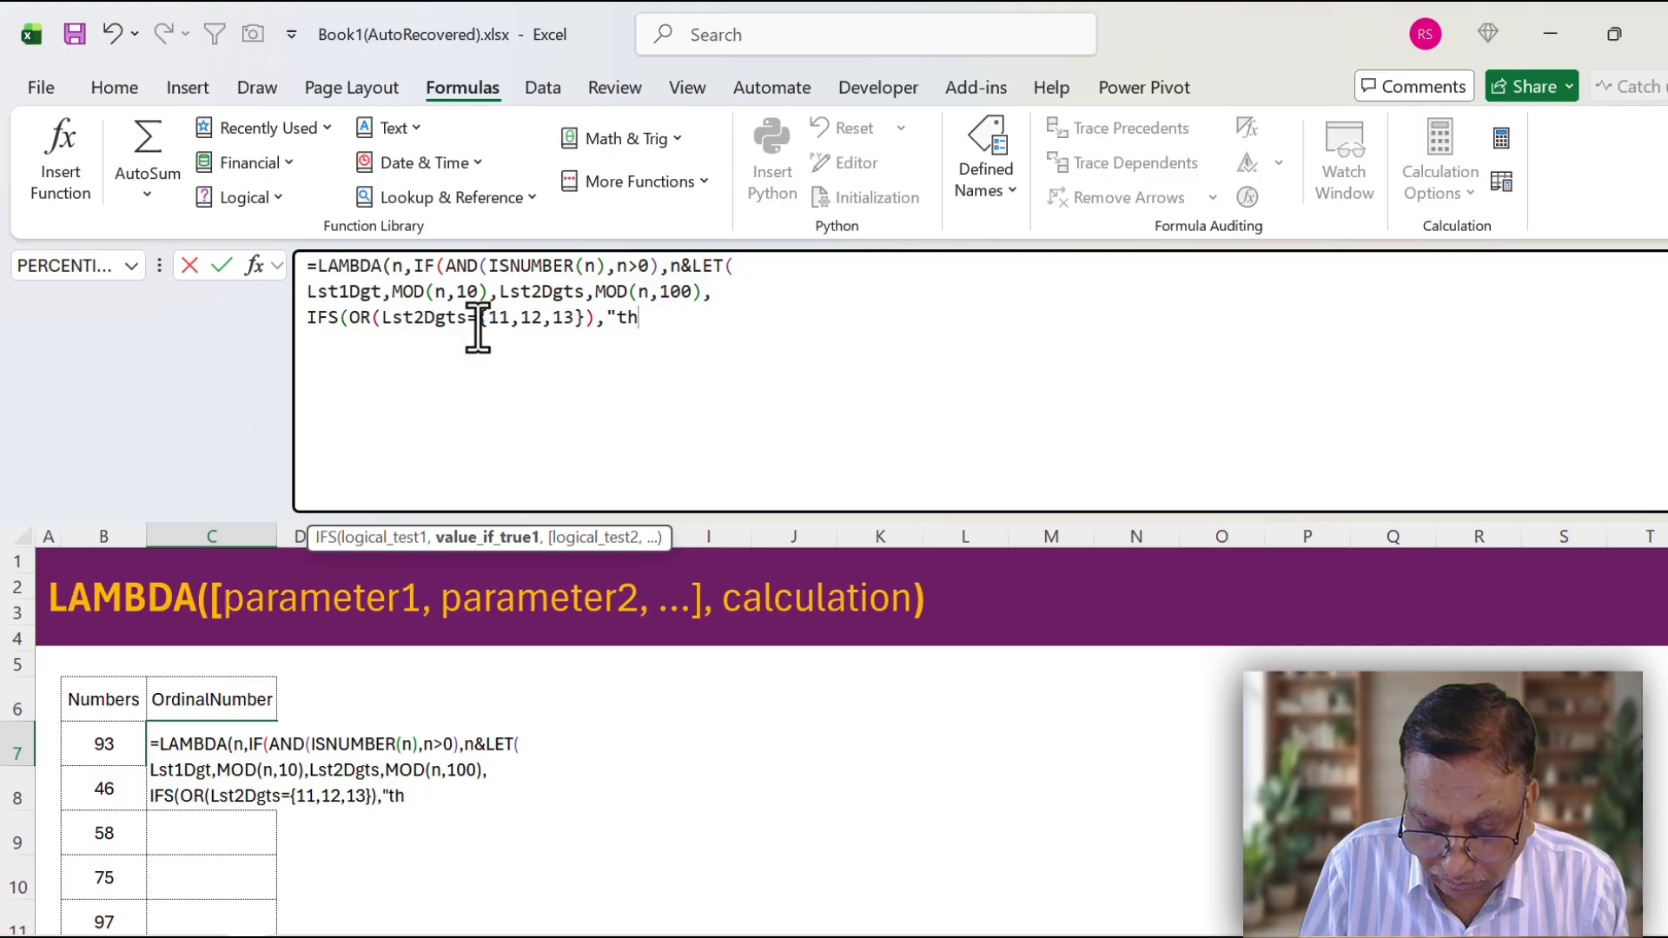
pyautogui.write('"')
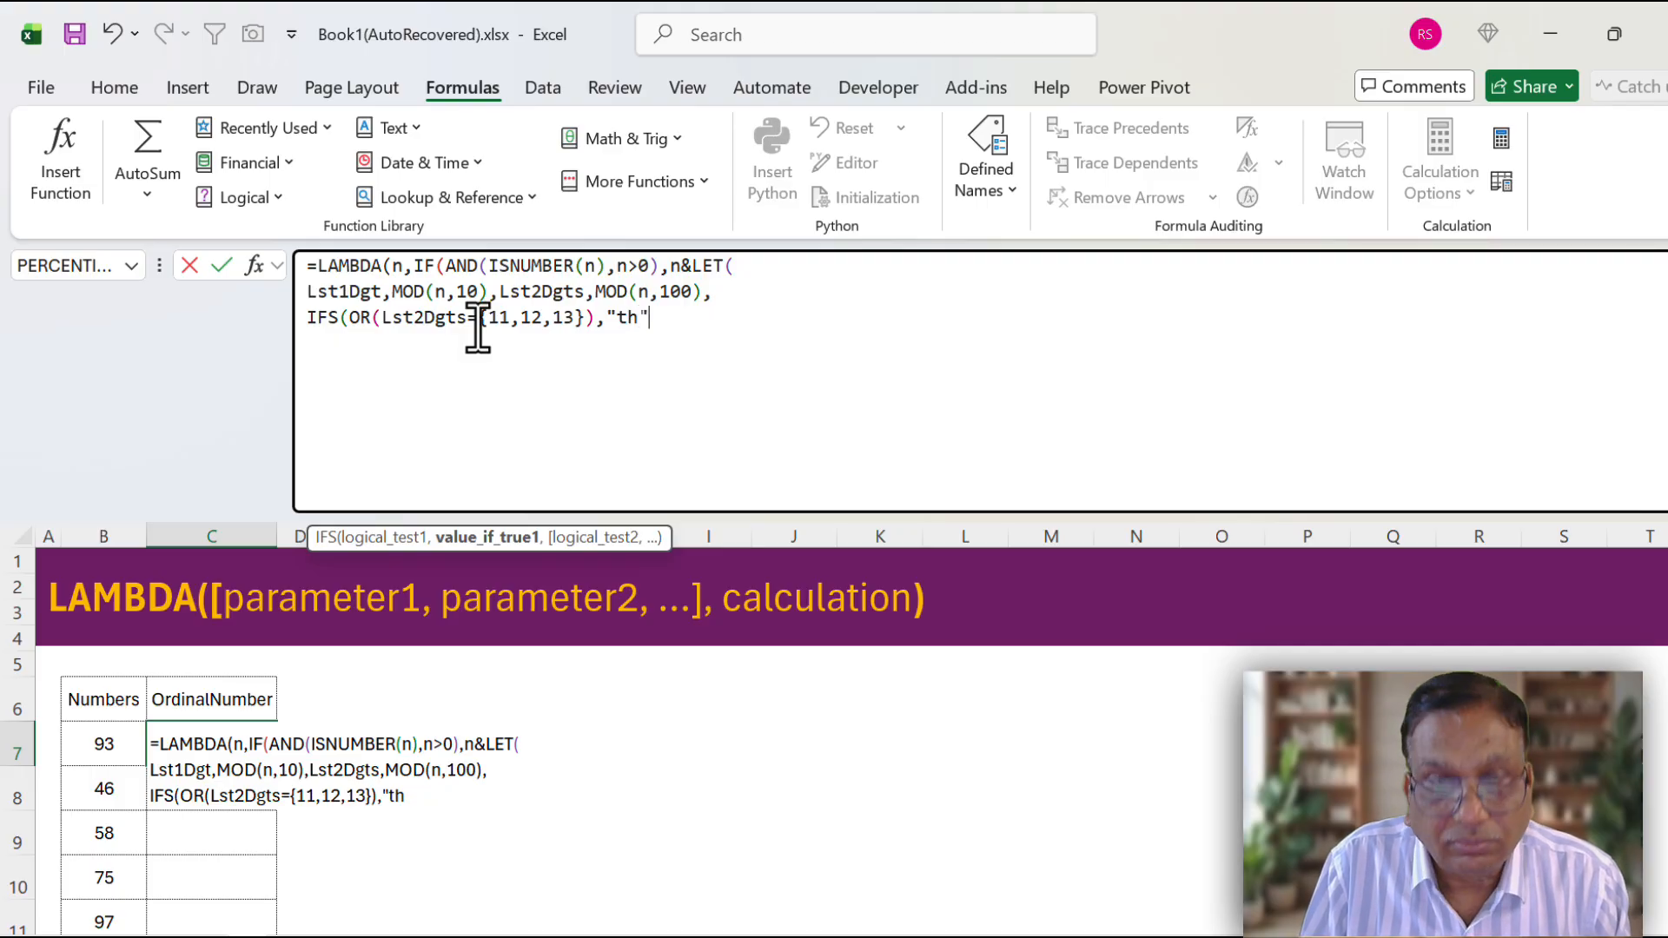
pyautogui.write(',')
# Add a second IFS pair that returns "st" when Lst1Dgt=1.
pyautogui.write('lst')
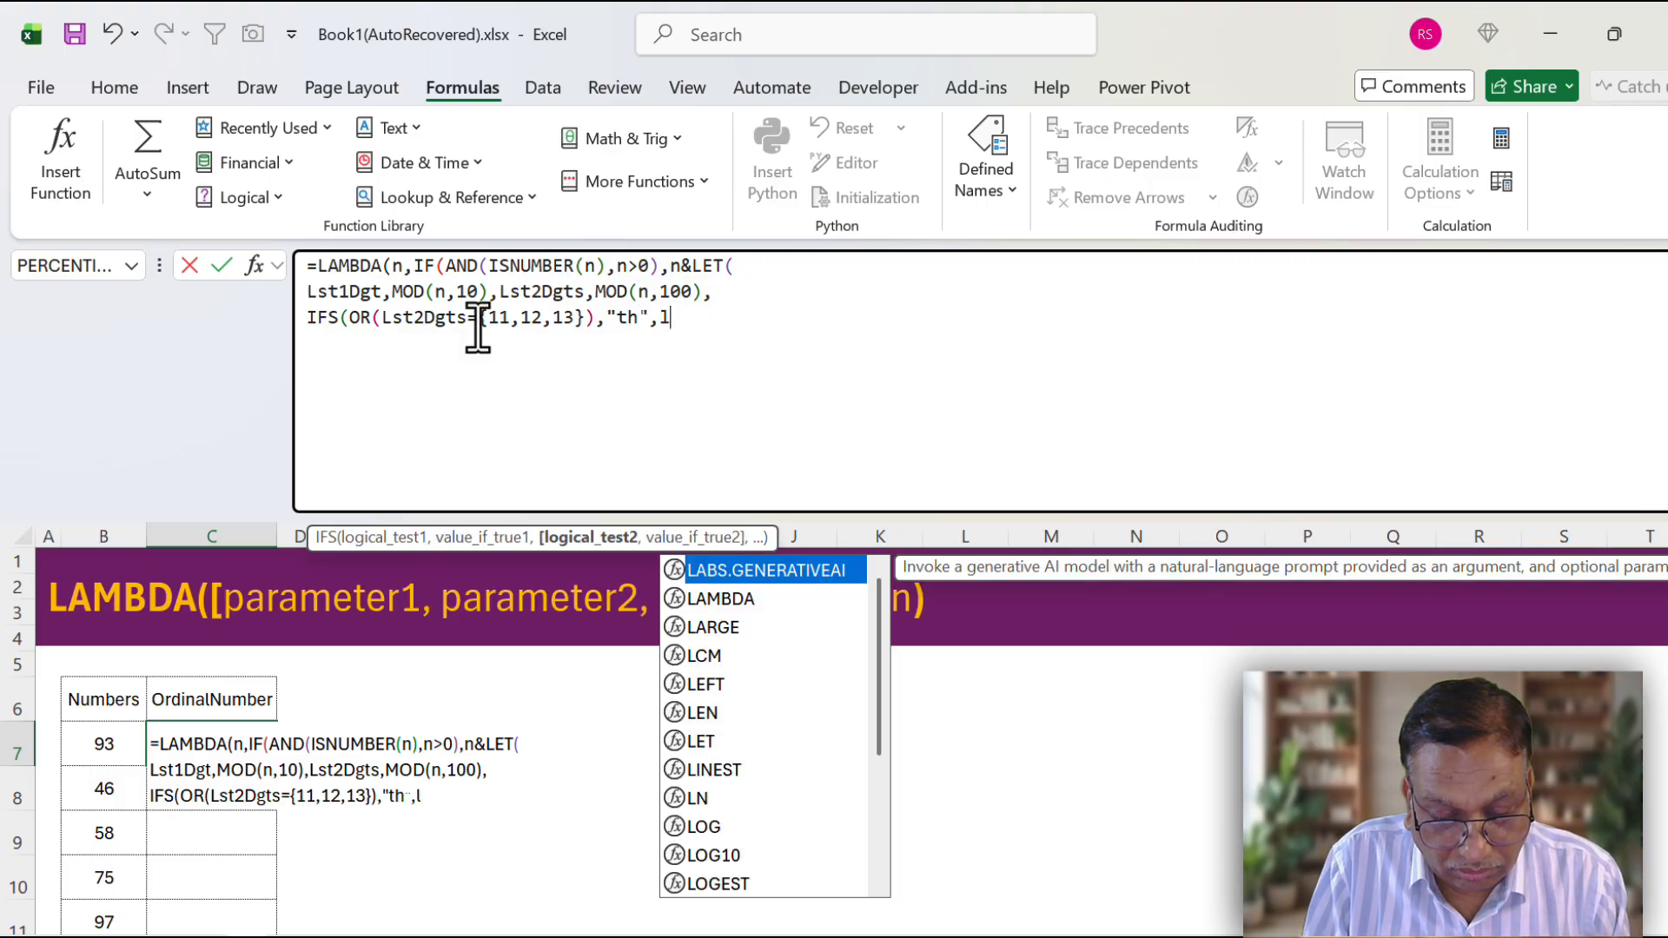
pyautogui.press('Tab')
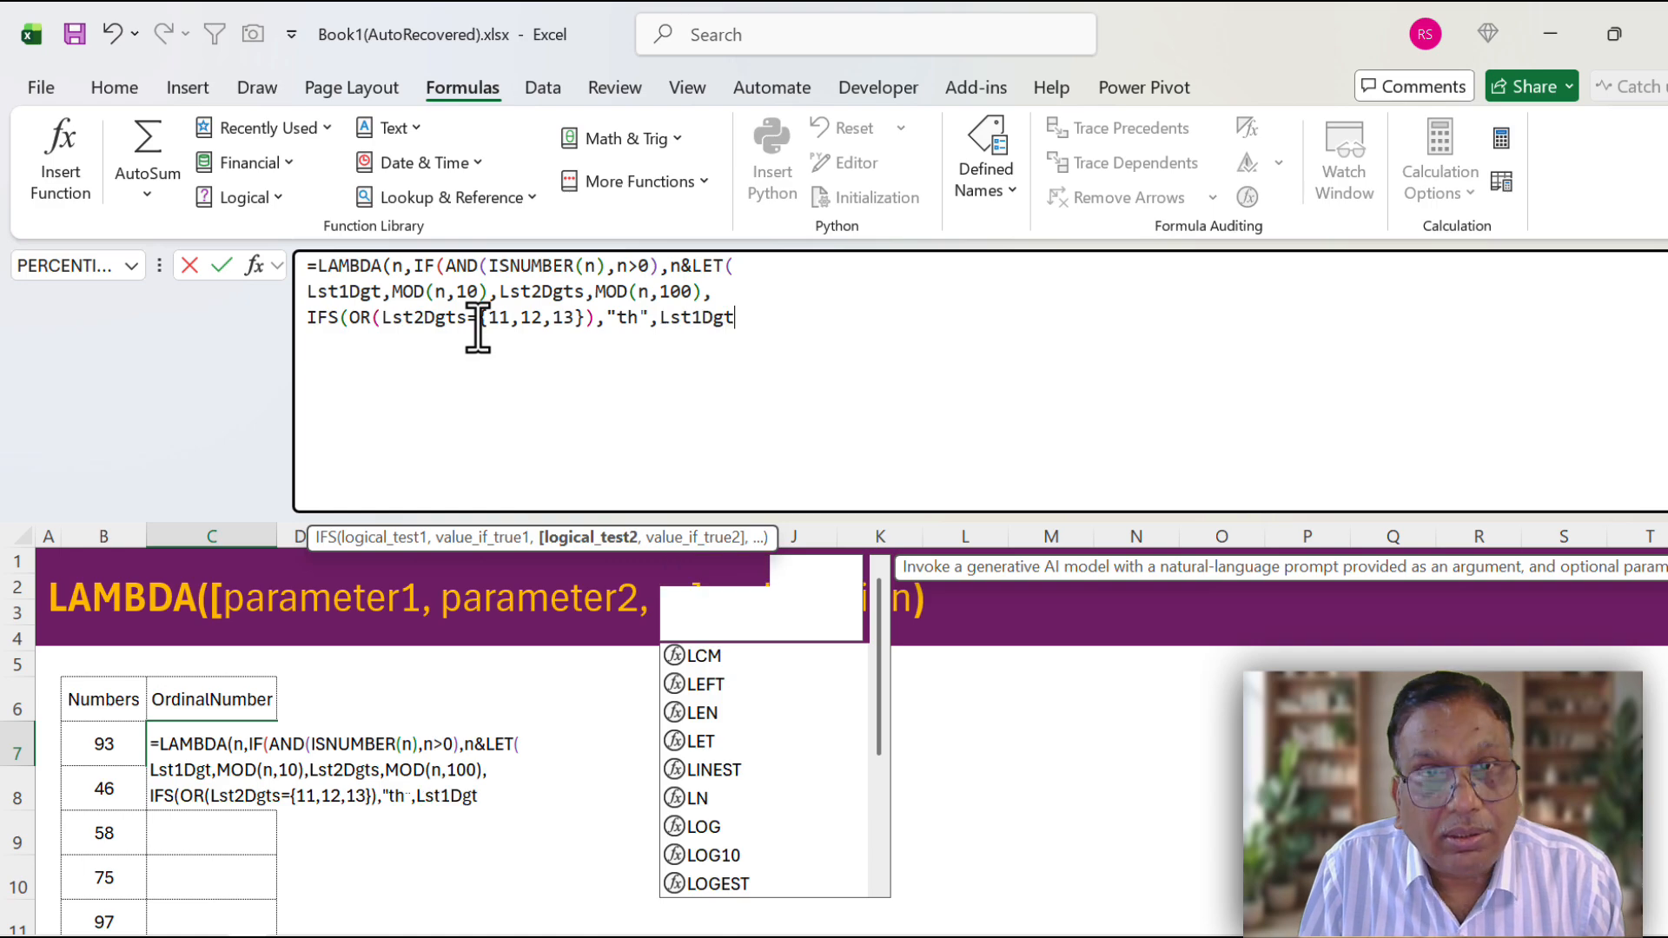
pyautogui.write('=1,"')
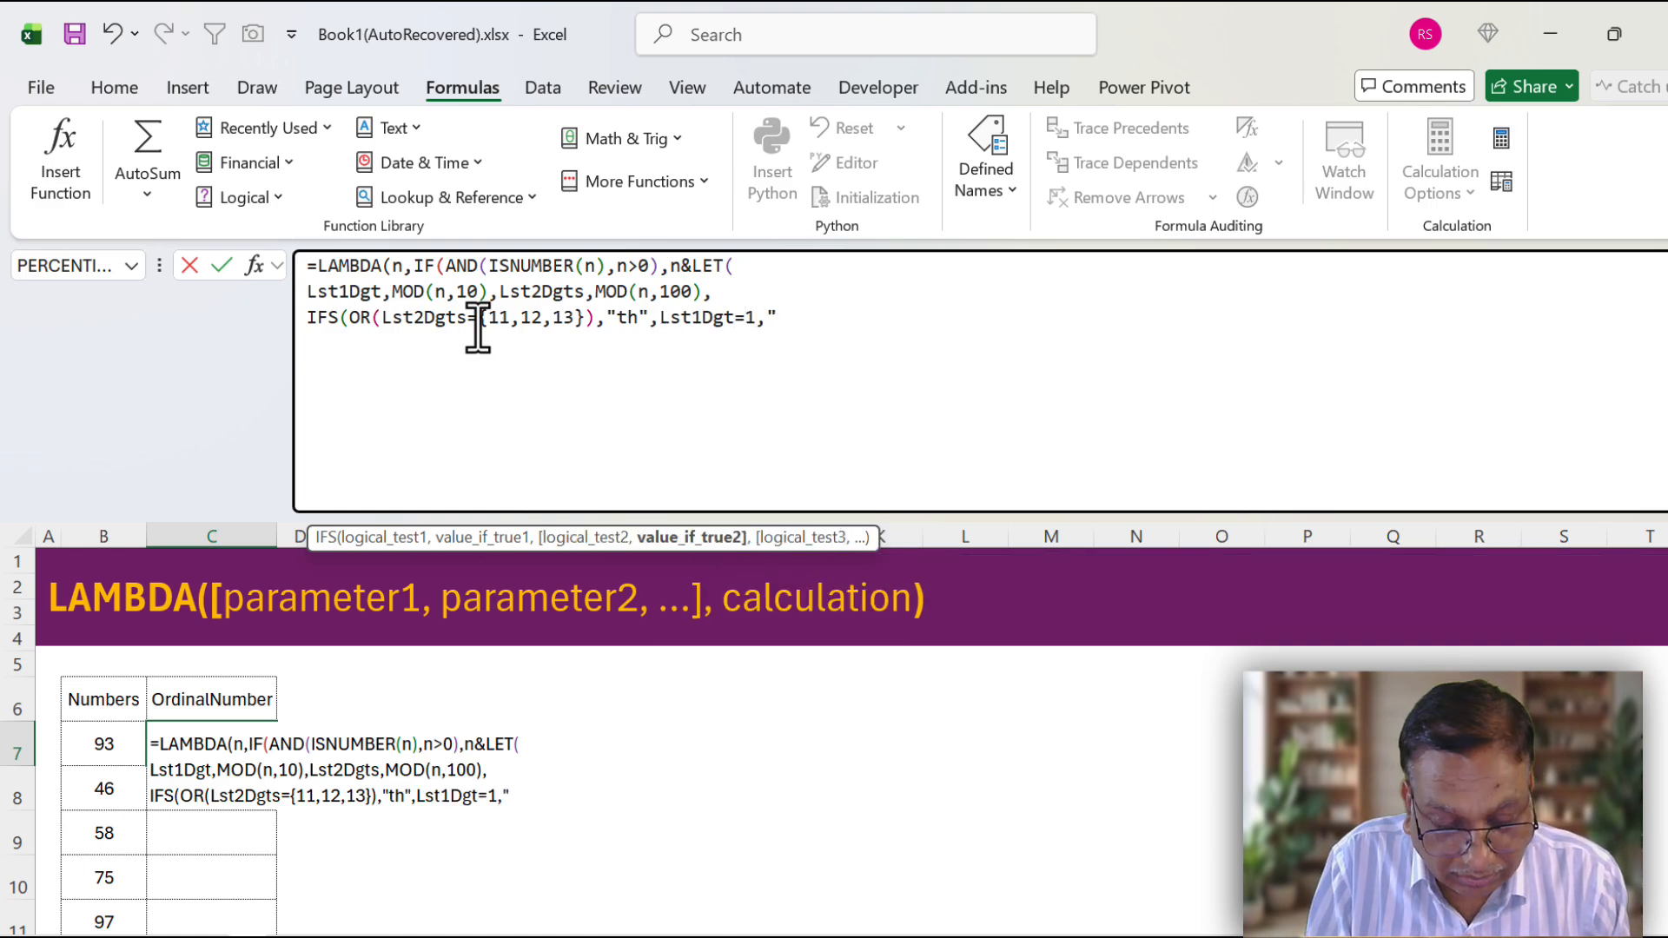
pyautogui.write('st"')
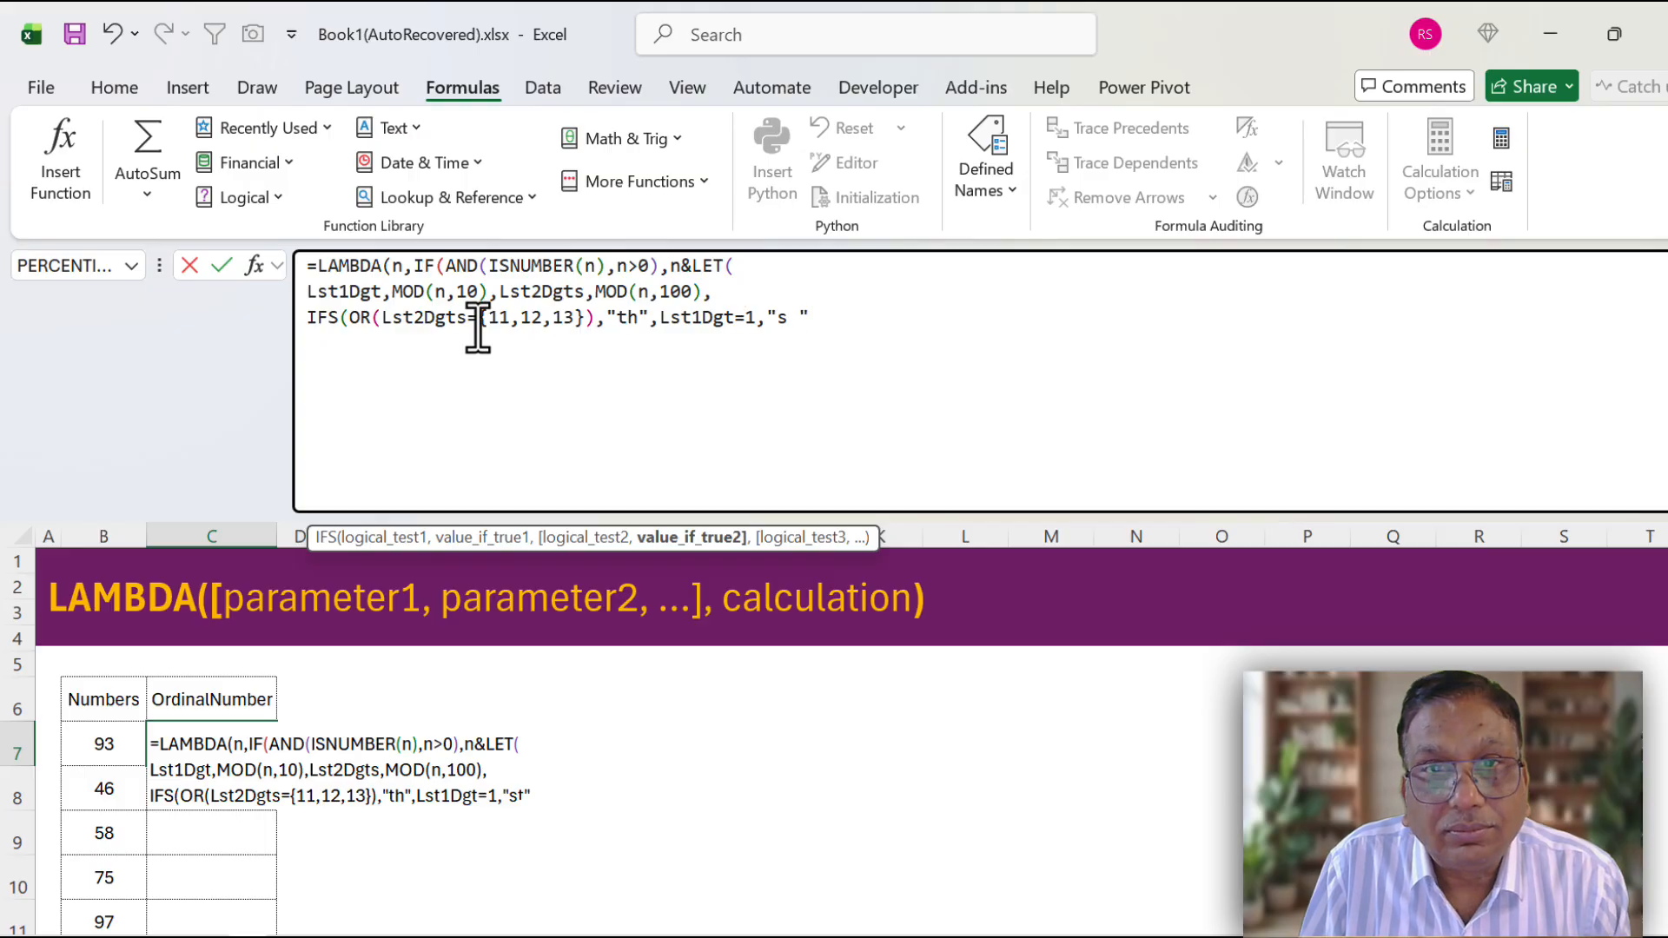
pyautogui.write(',')
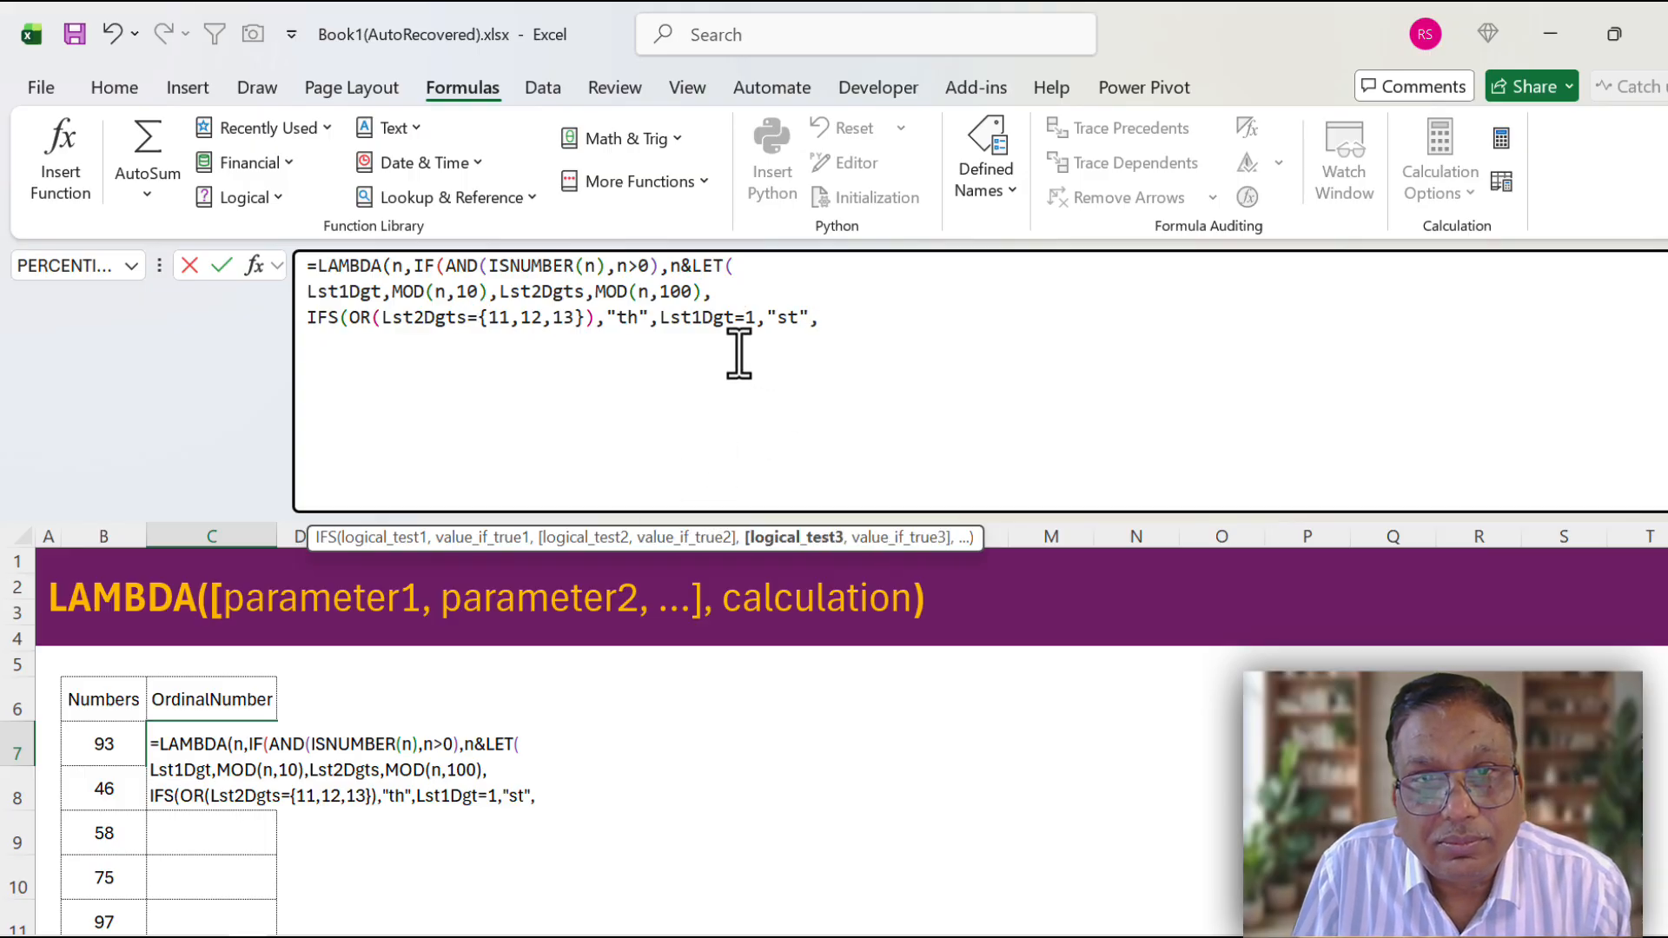
# Copy the Lst1Dgt test to the end of the formula as a third IFS pair, returning "nd" when Lst1Dgt=2.
pyautogui.moveTo(660, 325); pyautogui.dragTo(752, 330)
pyautogui.hotkey('ctrl', 'c')
pyautogui.click(834, 319)
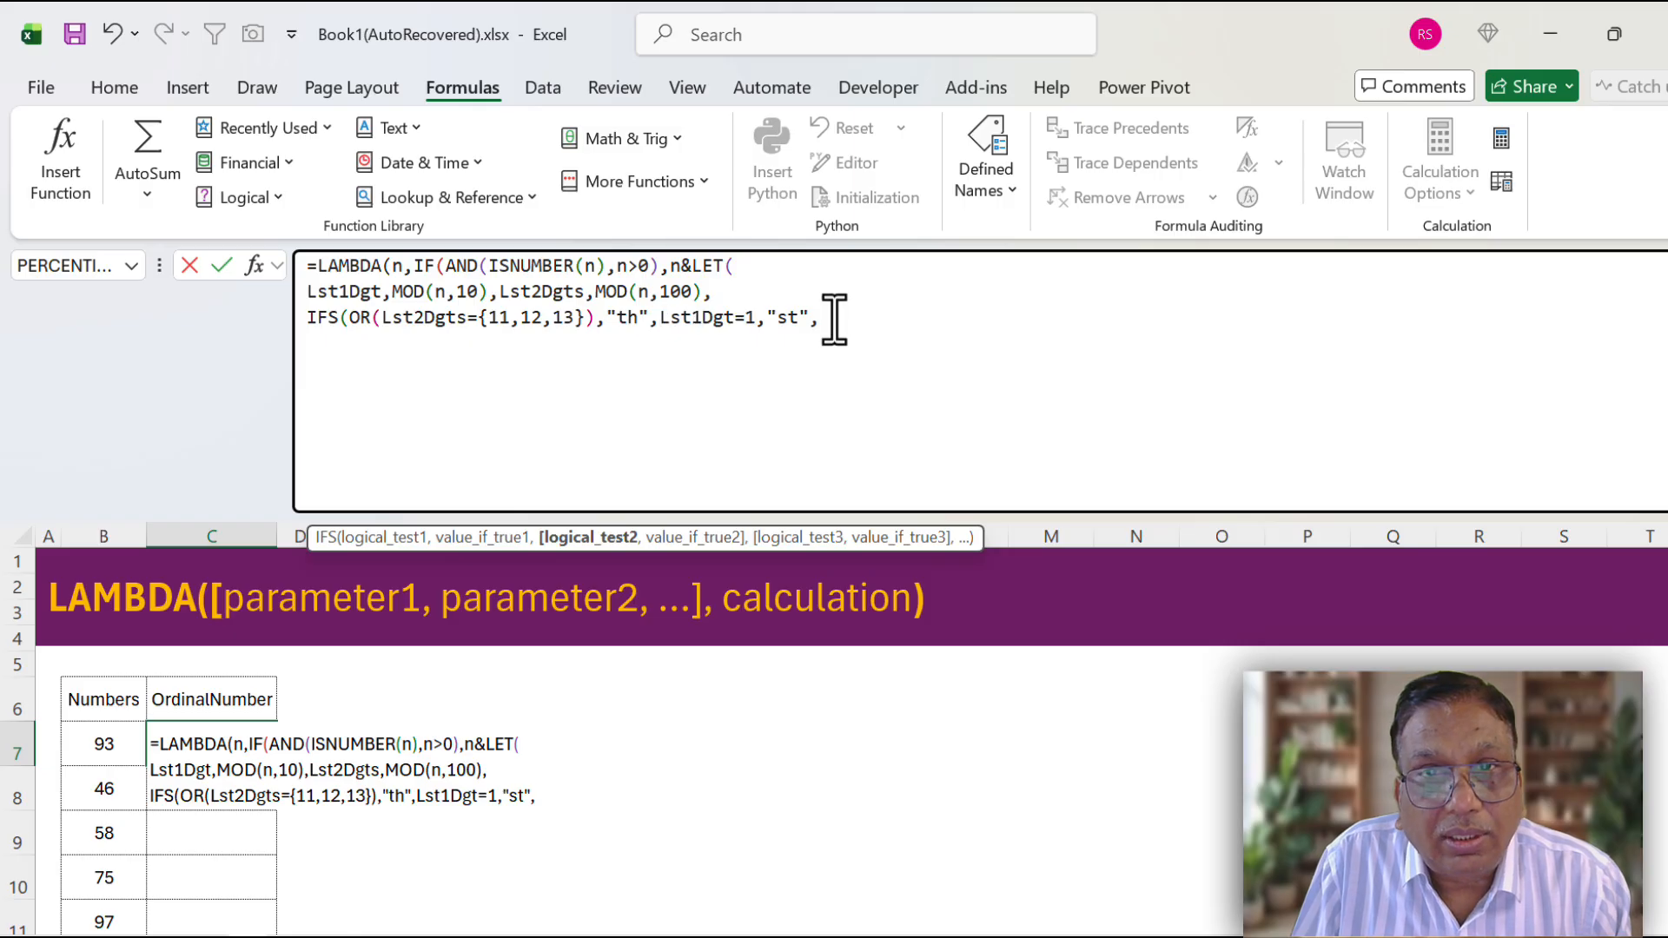
pyautogui.hotkey('ctrl', 'v')
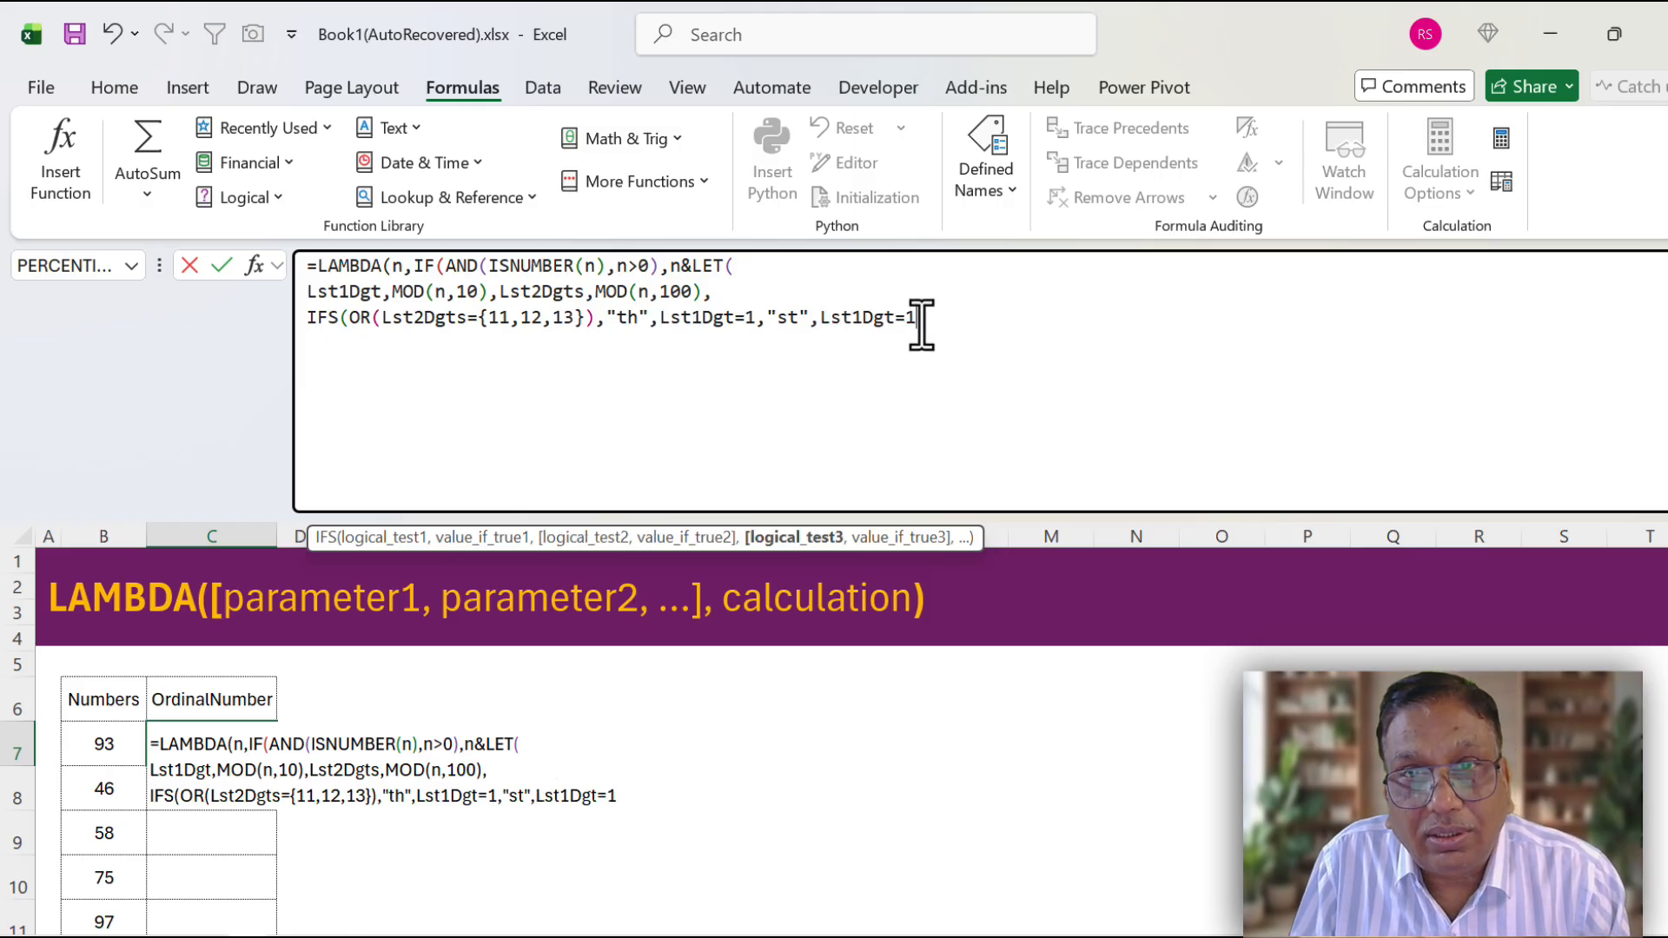
pyautogui.press('BackSpace')
pyautogui.write('2')
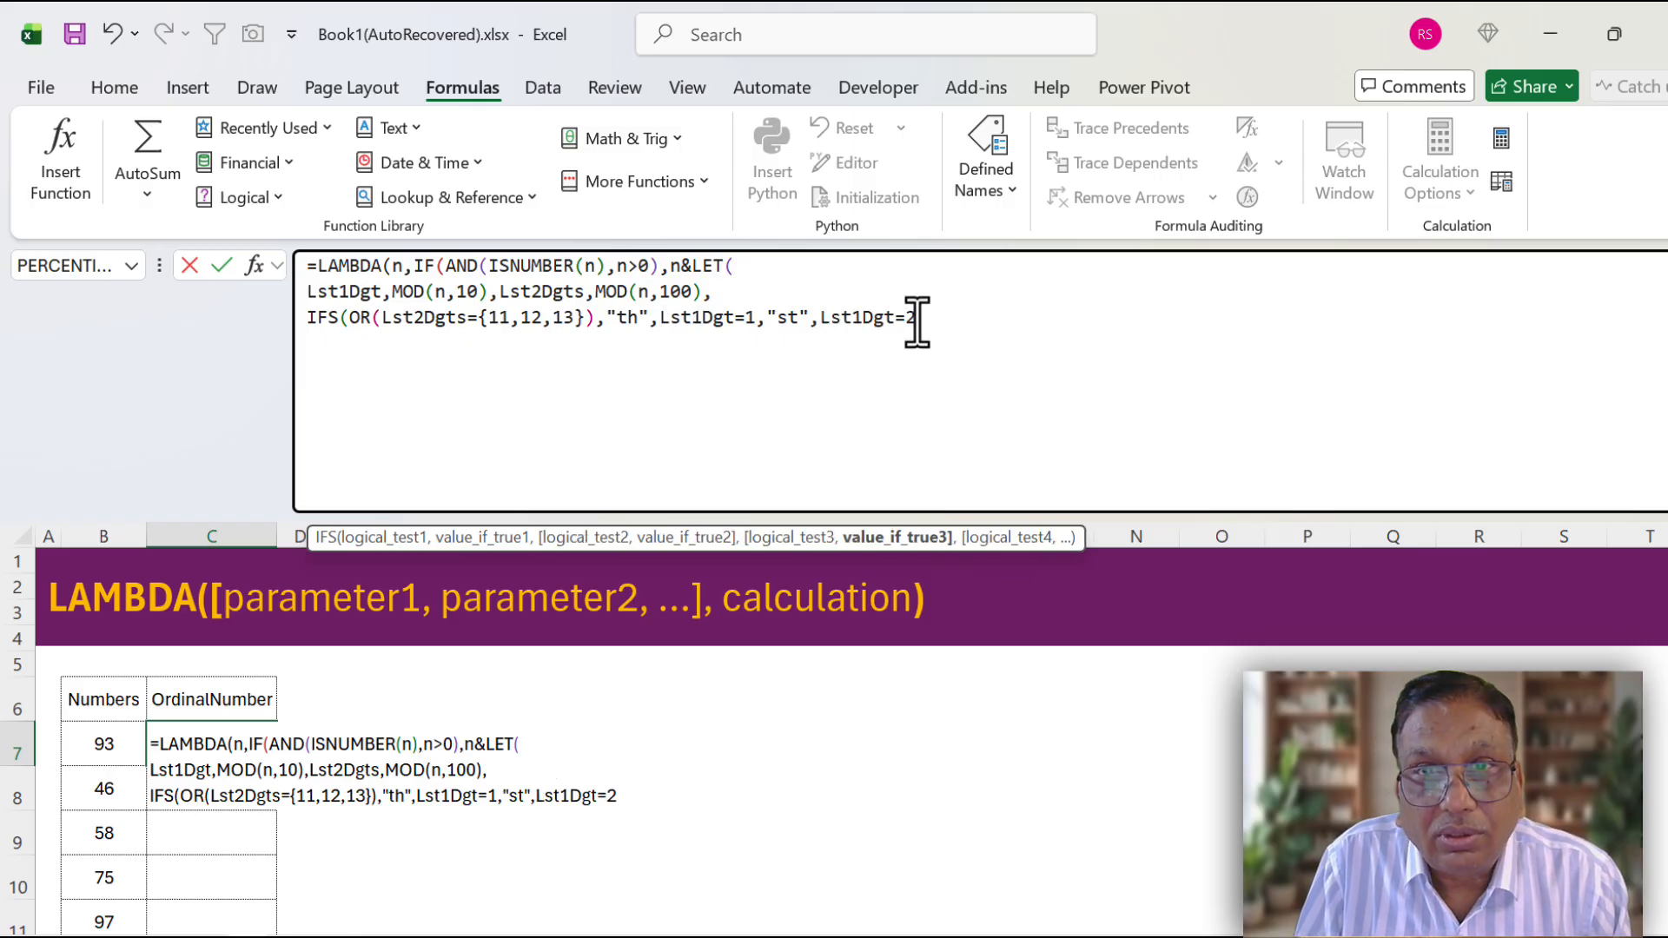
pyautogui.write(',"nd')
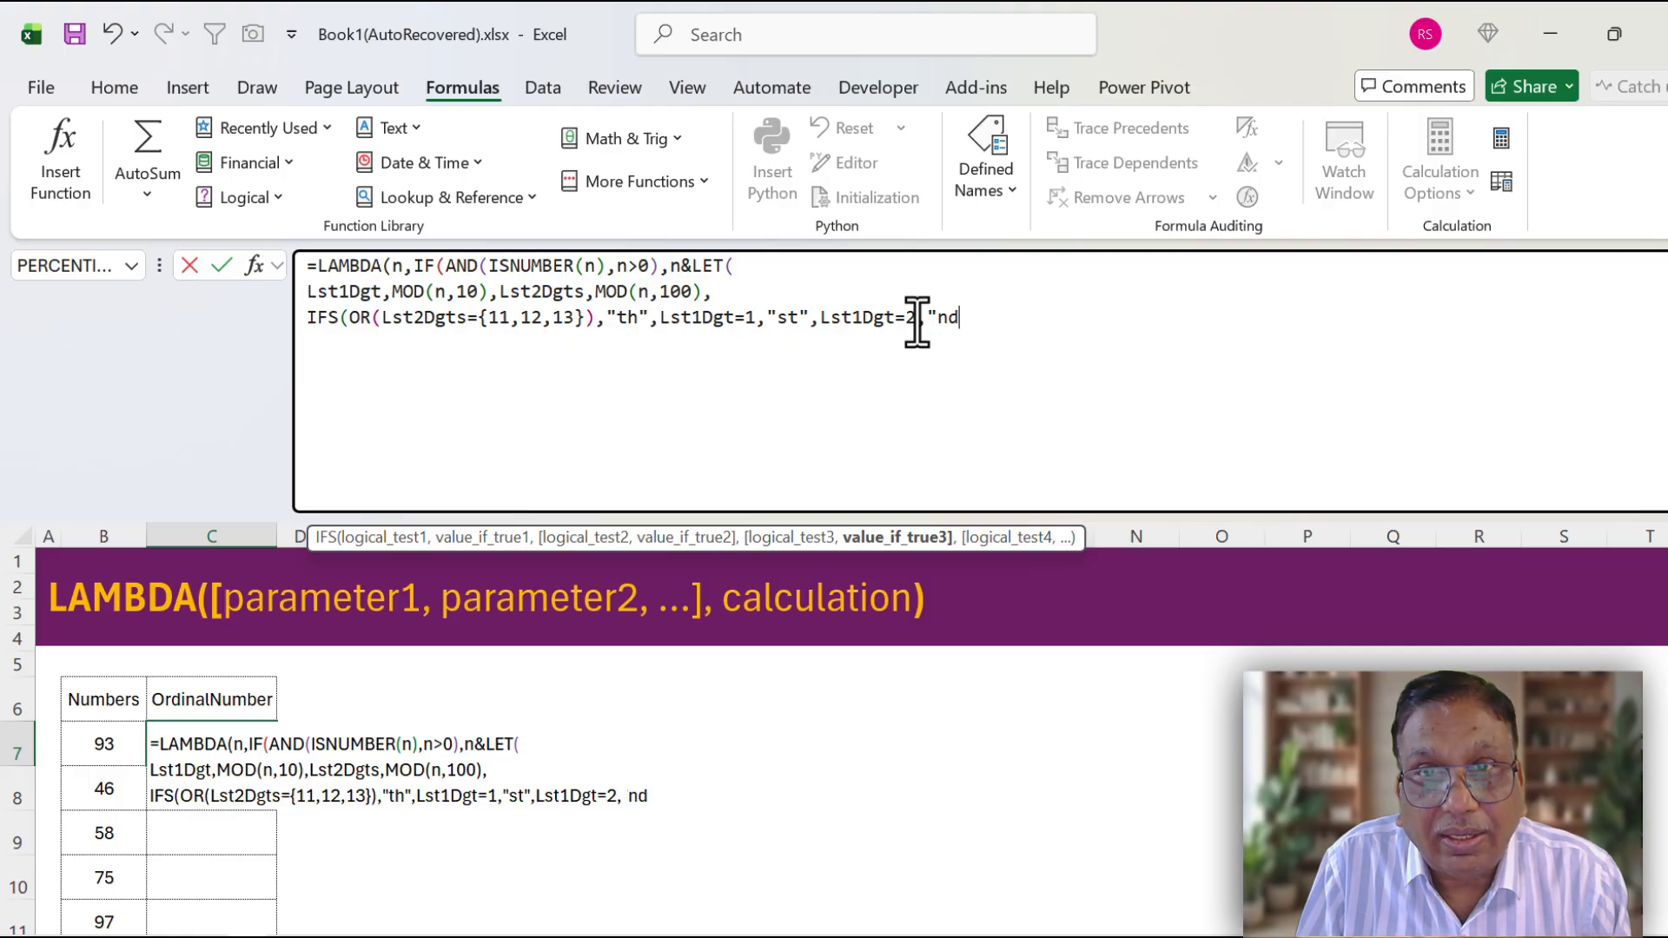
pyautogui.write('",')
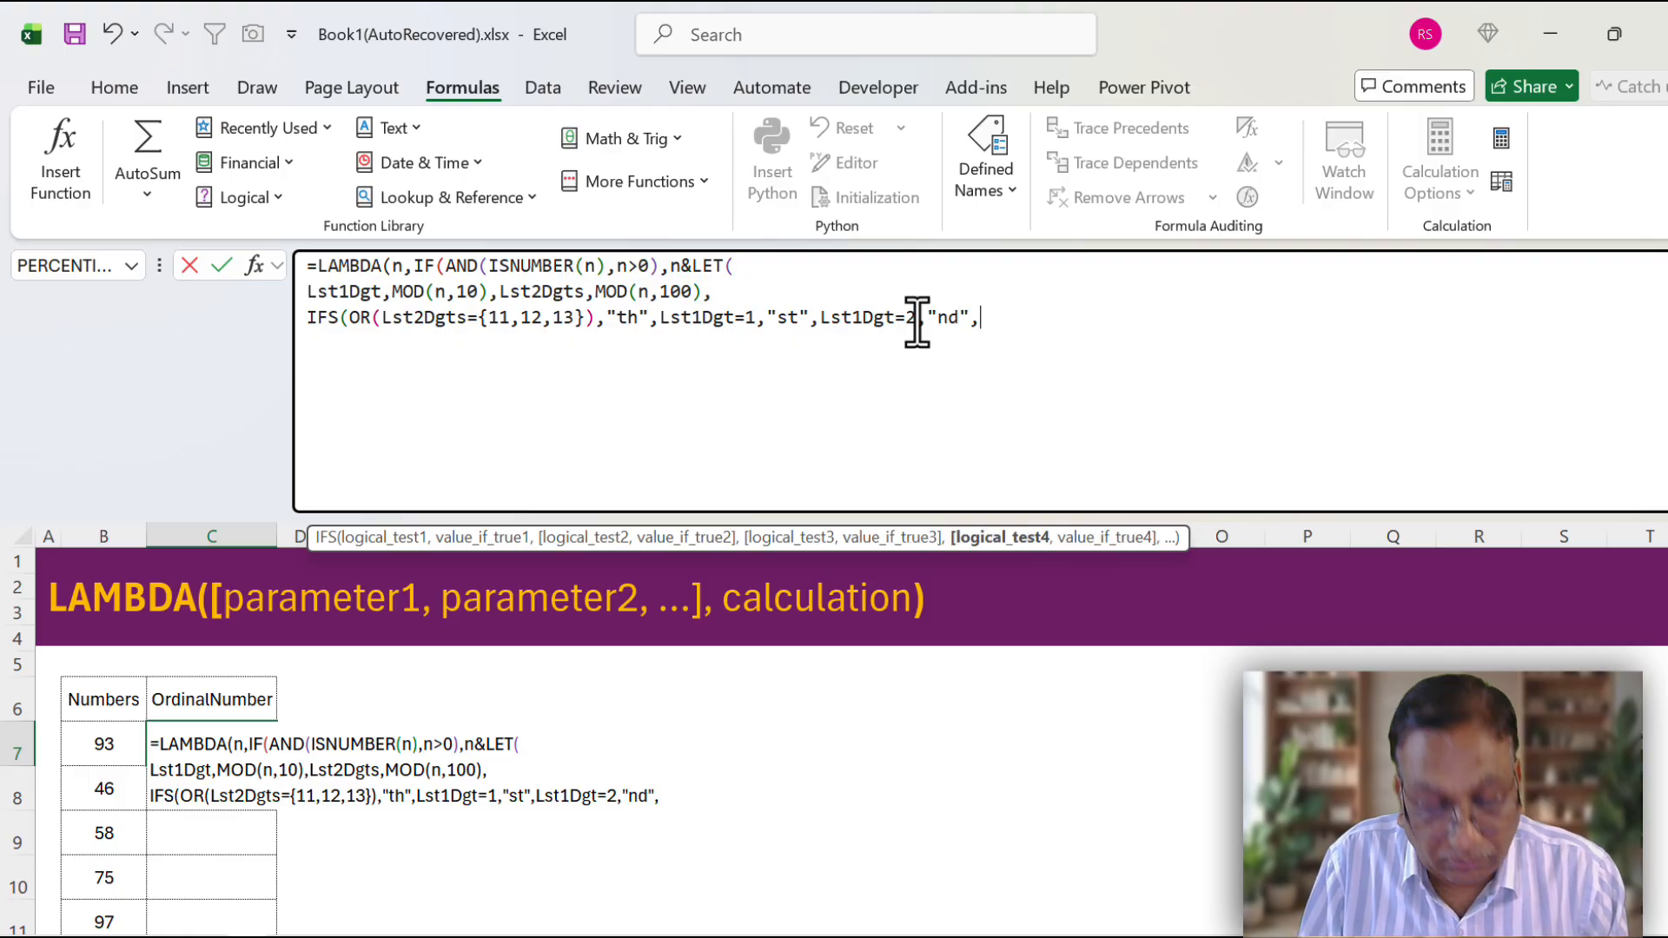
# Paste the Lst1Dgt test again as a fourth IFS pair, returning "rd" when Lst1Dgt=3.
pyautogui.write('Lst1Dgt=1')
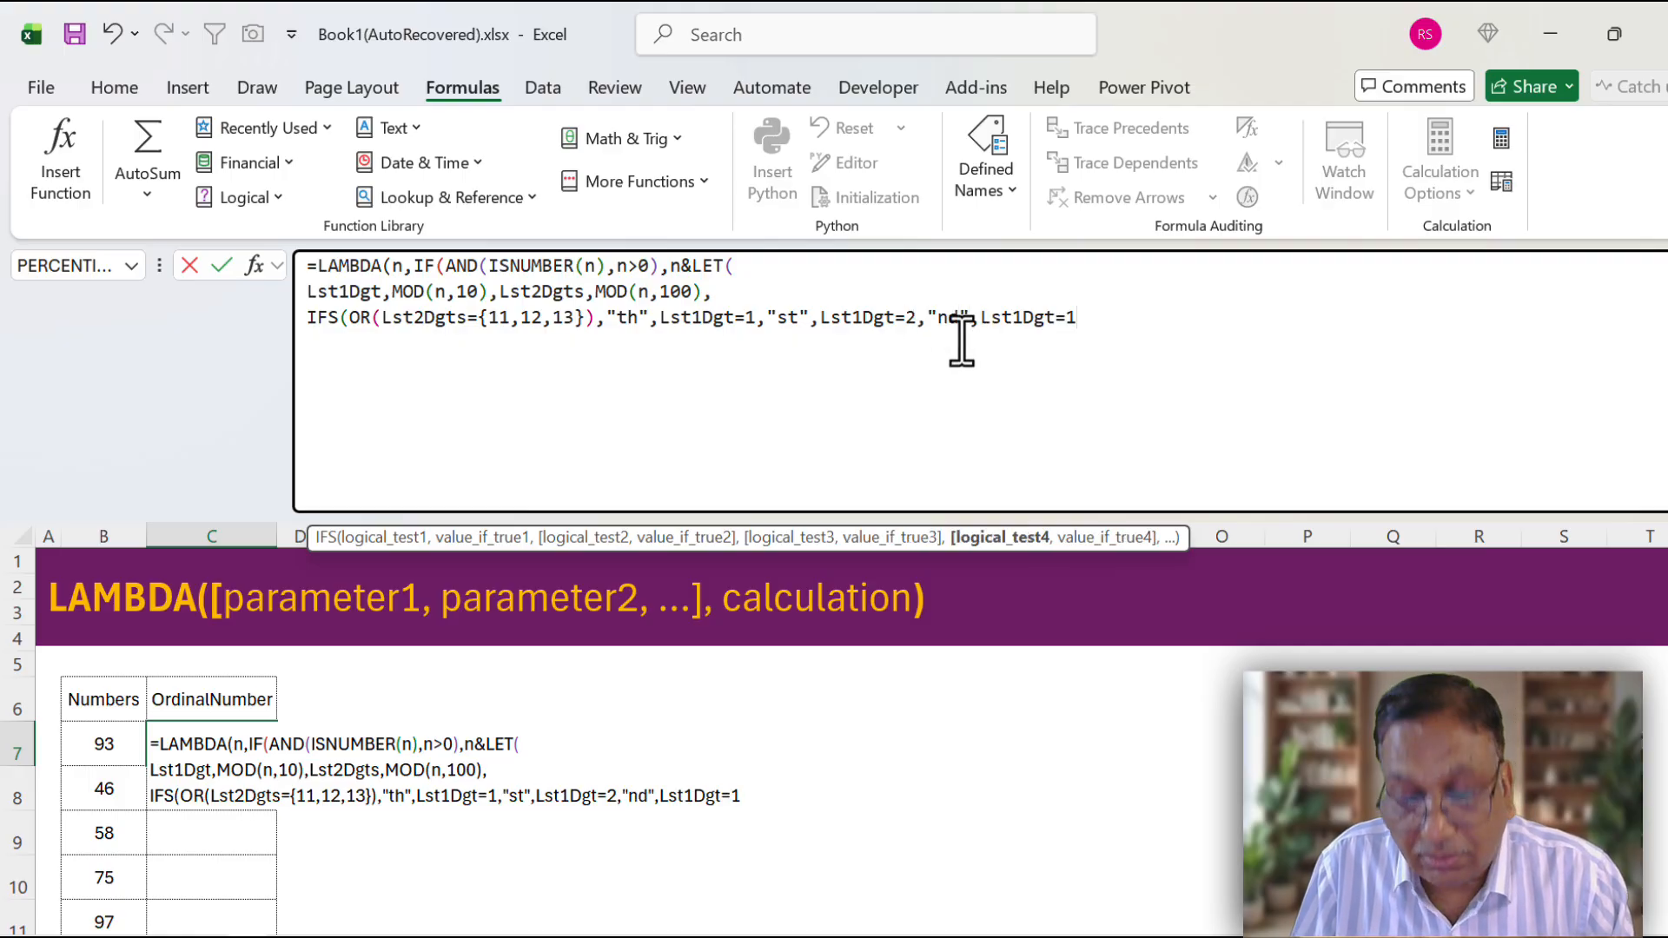
pyautogui.press('BackSpace')
pyautogui.write('3')
pyautogui.write(',"')
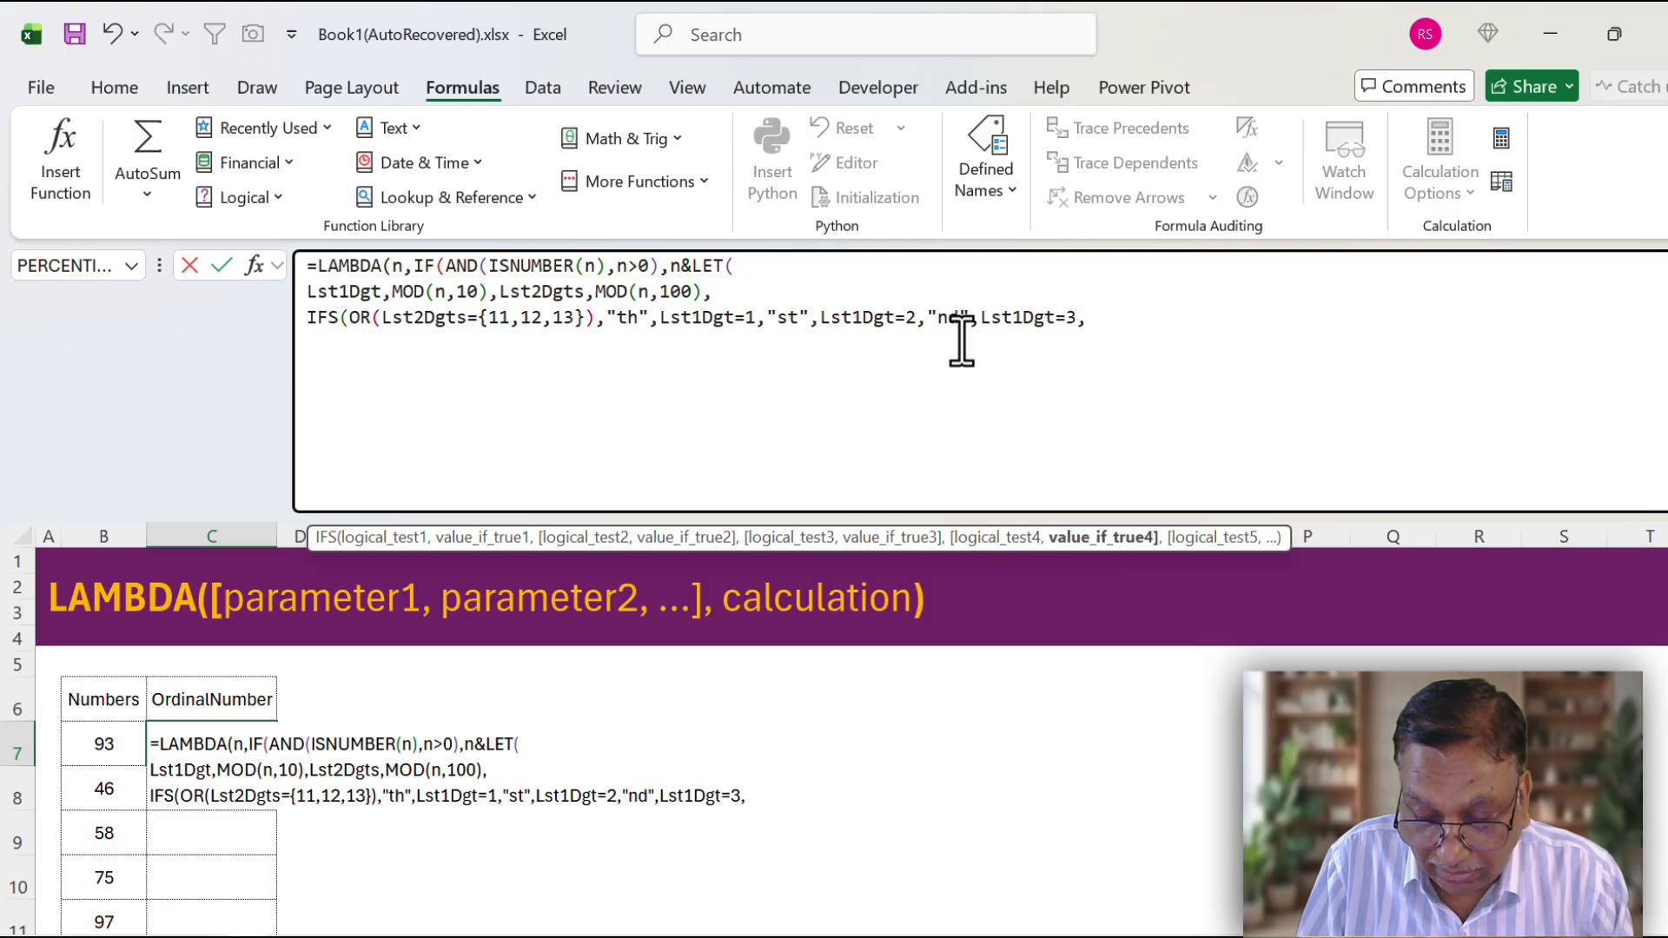
pyautogui.write('rd')
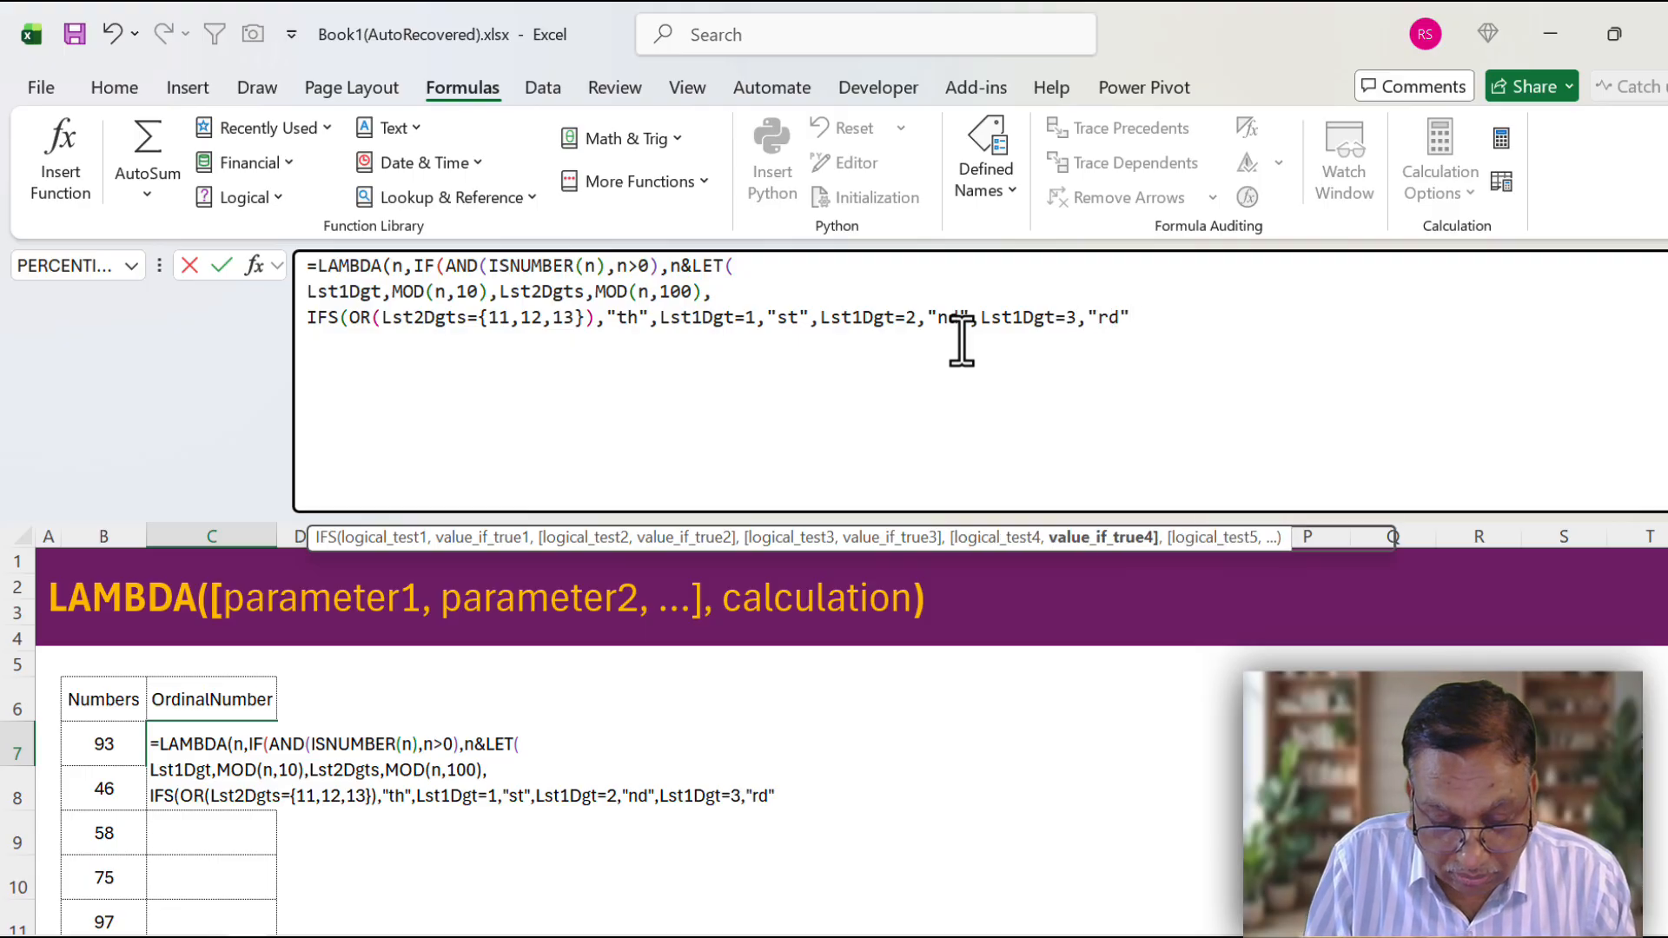
# Add the default IFS pair TRUE,"th" and close both the IFS and LET functions.
pyautogui.write('",TRUE')
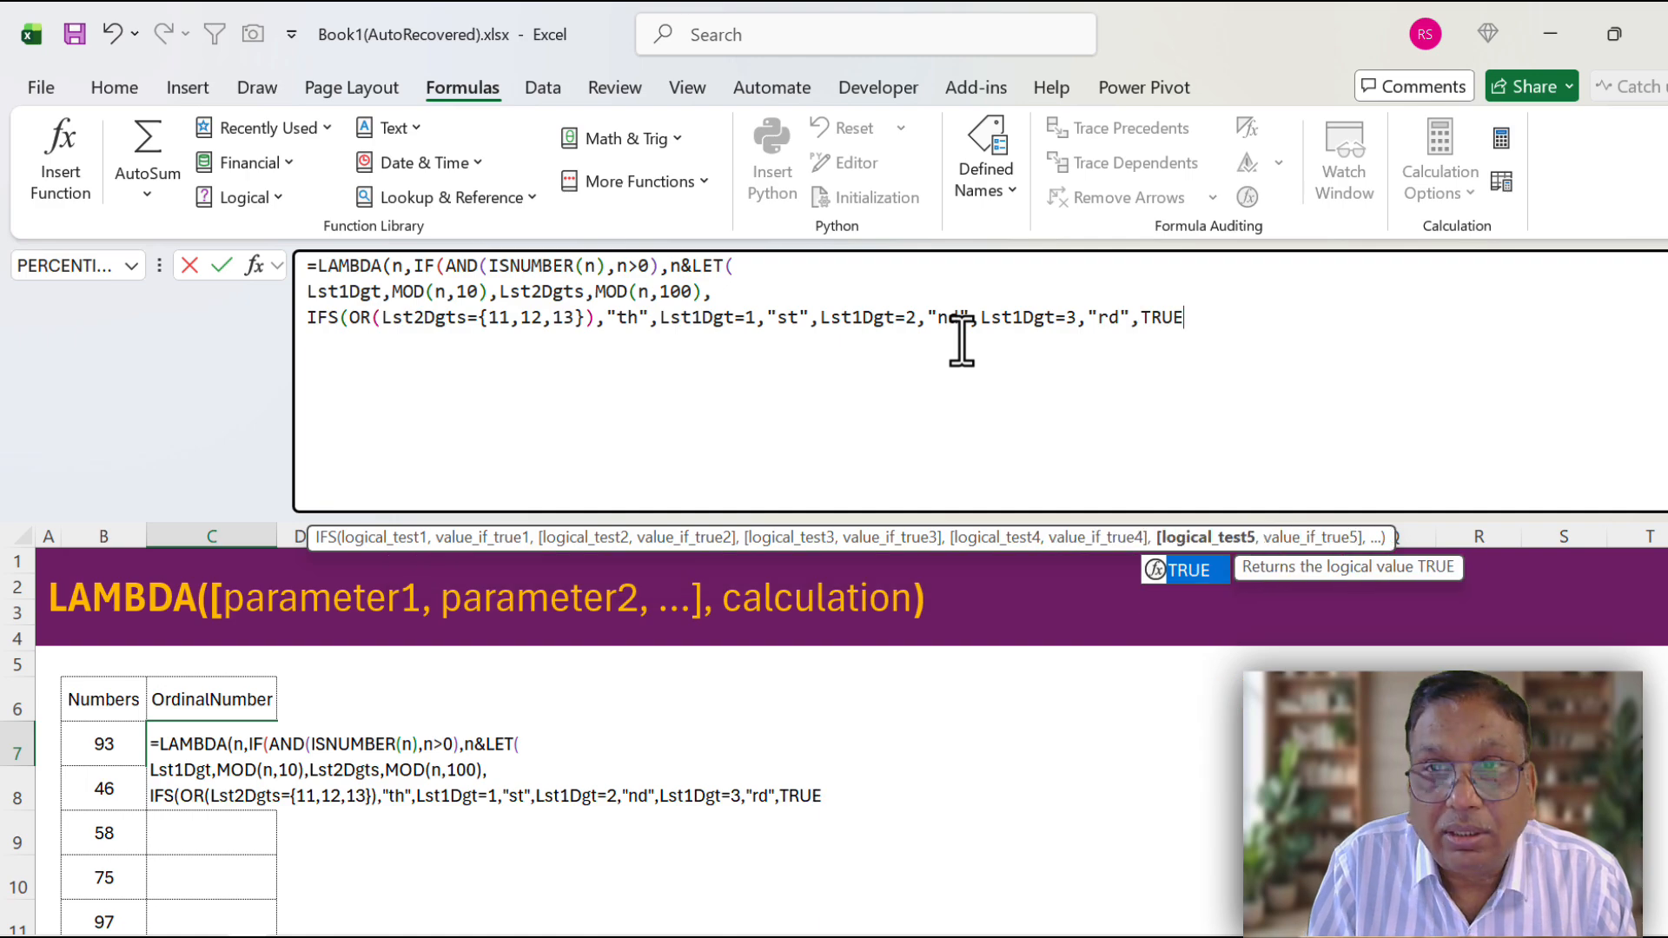
pyautogui.write(',')
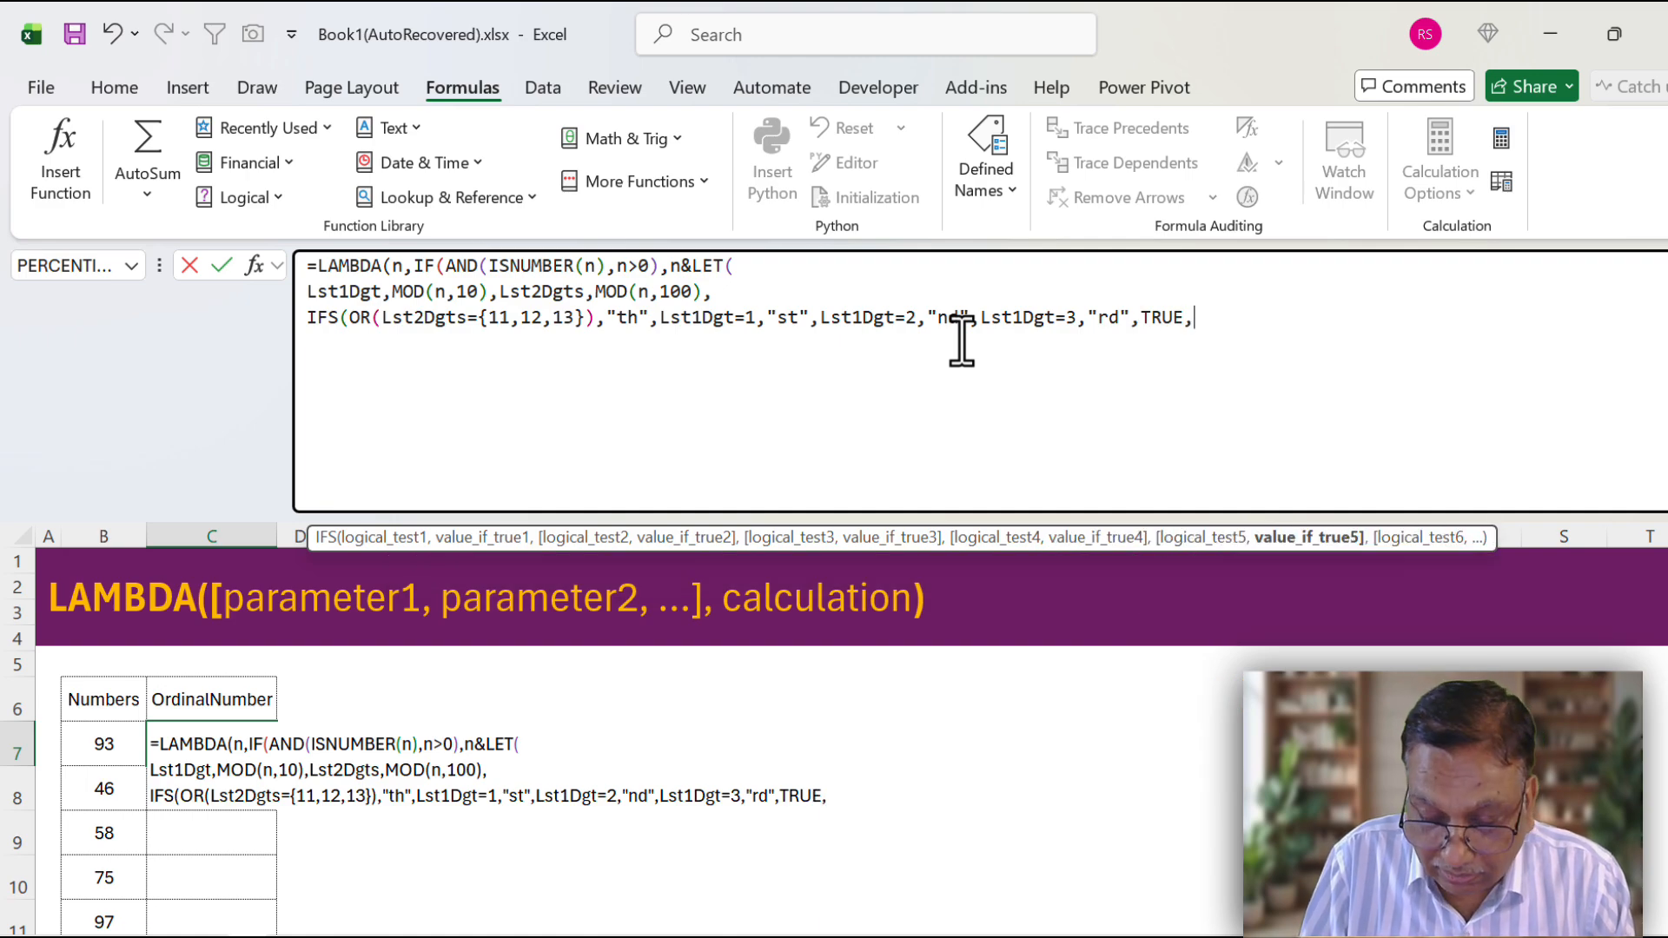
pyautogui.write("'th")
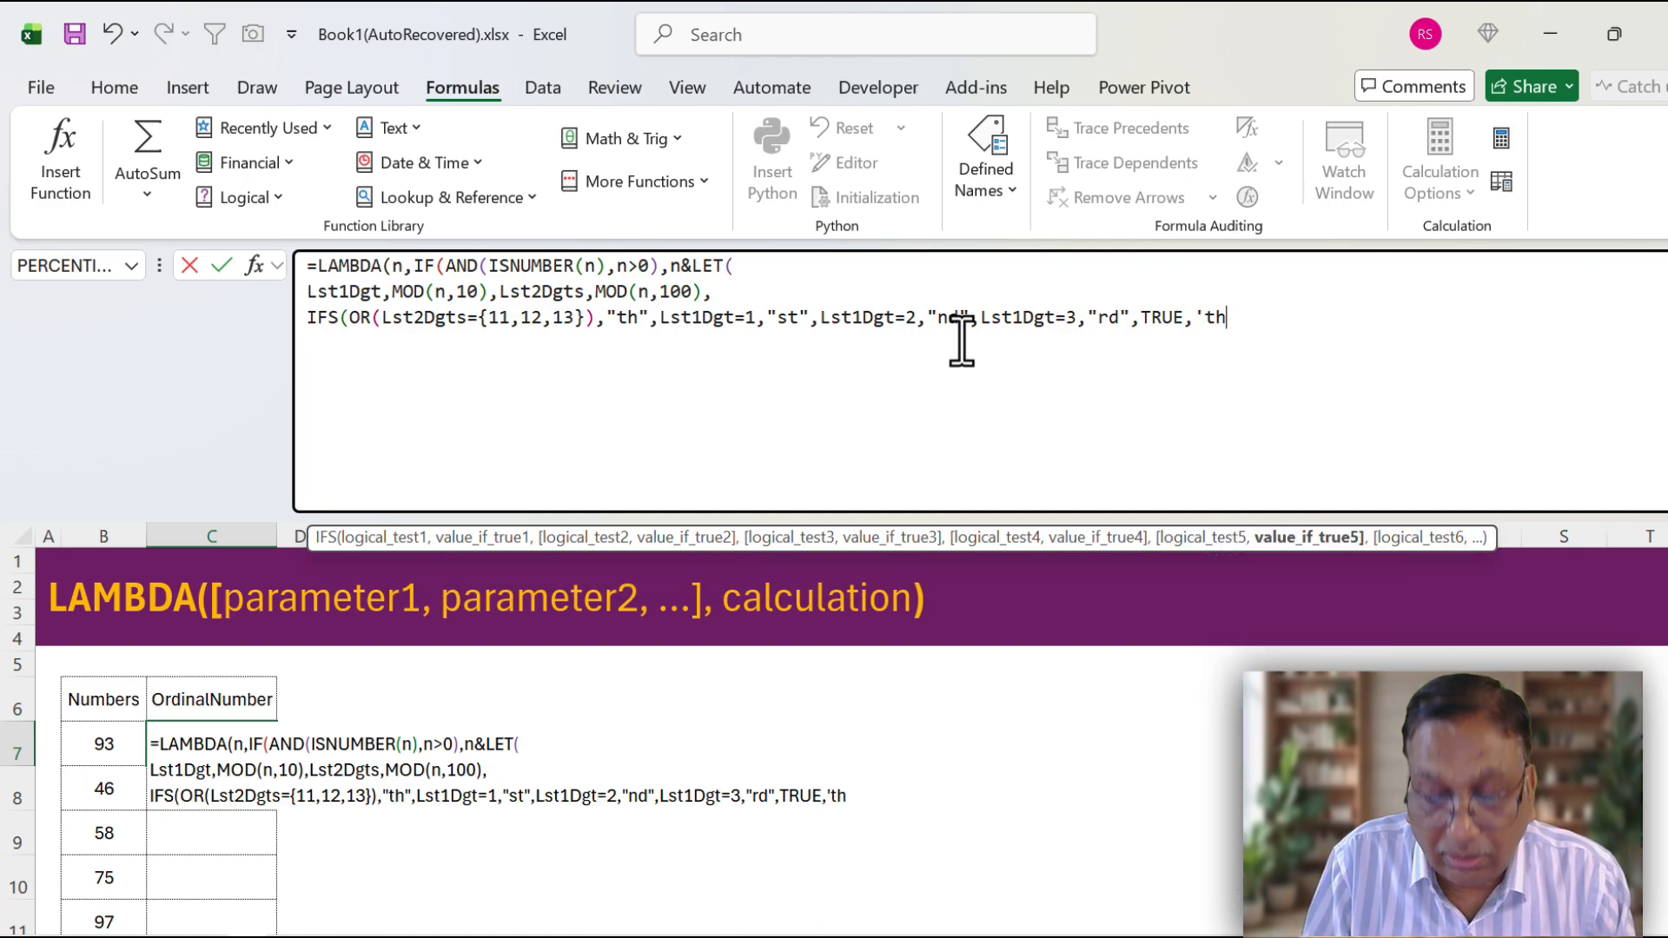
pyautogui.press('BackSpace')
pyautogui.press('BackSpace')
pyautogui.press('BackSpace')
pyautogui.write('"th")),')
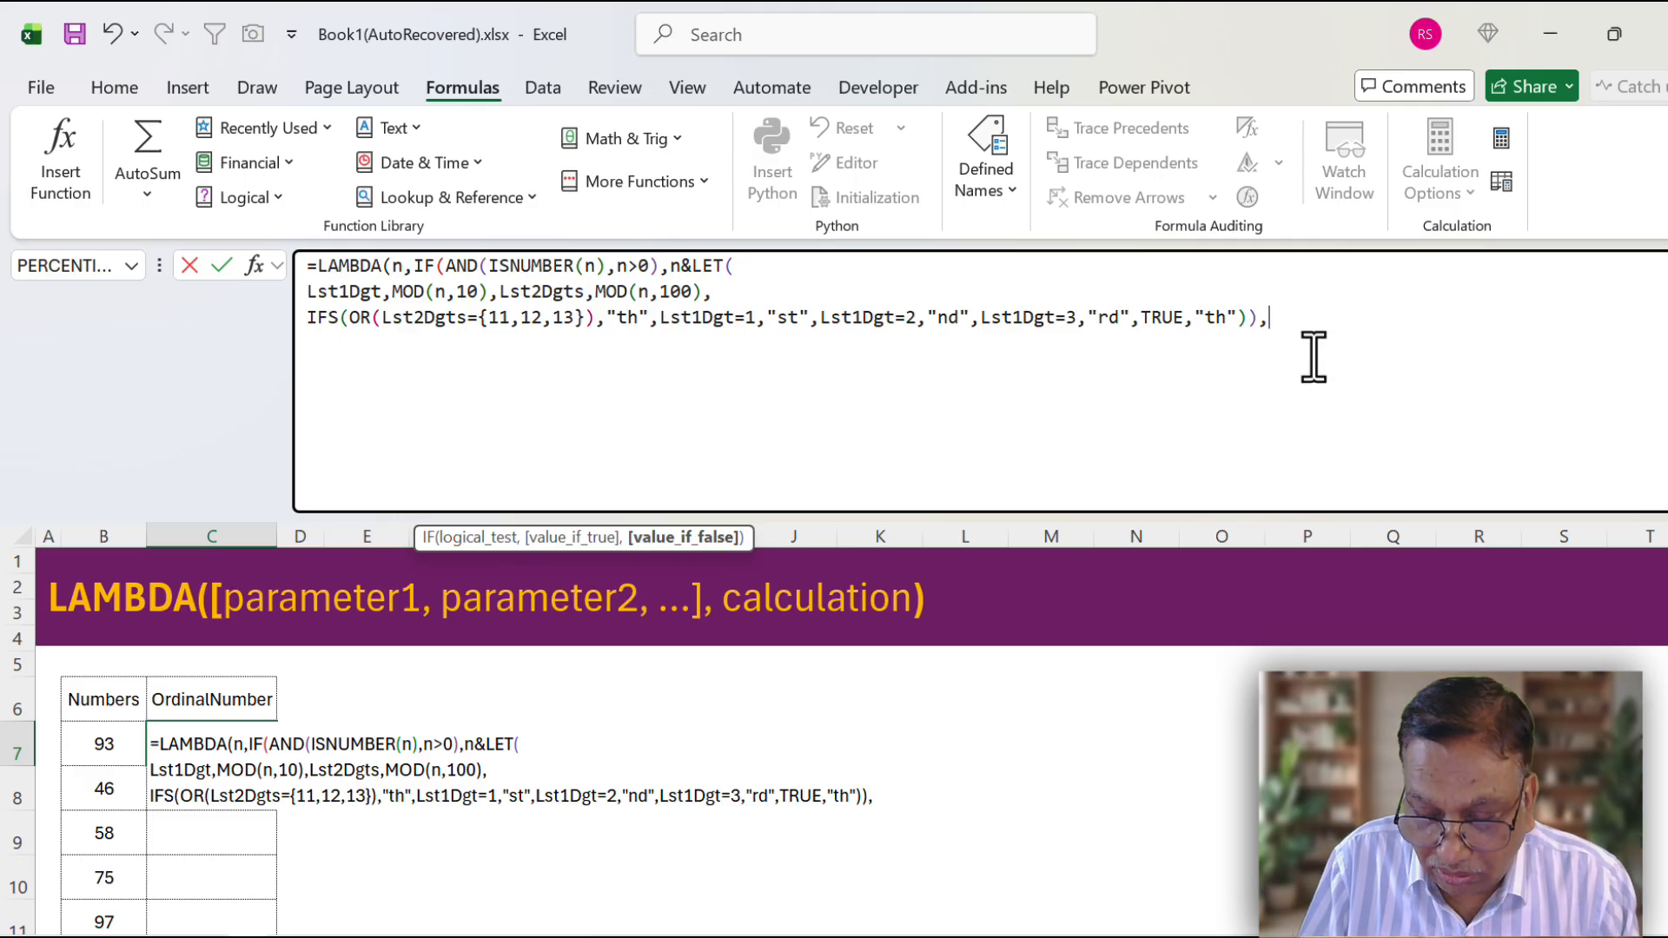
# Set the outer IF's false result to "--" and close the IF and LAMBDA functions.
pyautogui.write('"--')
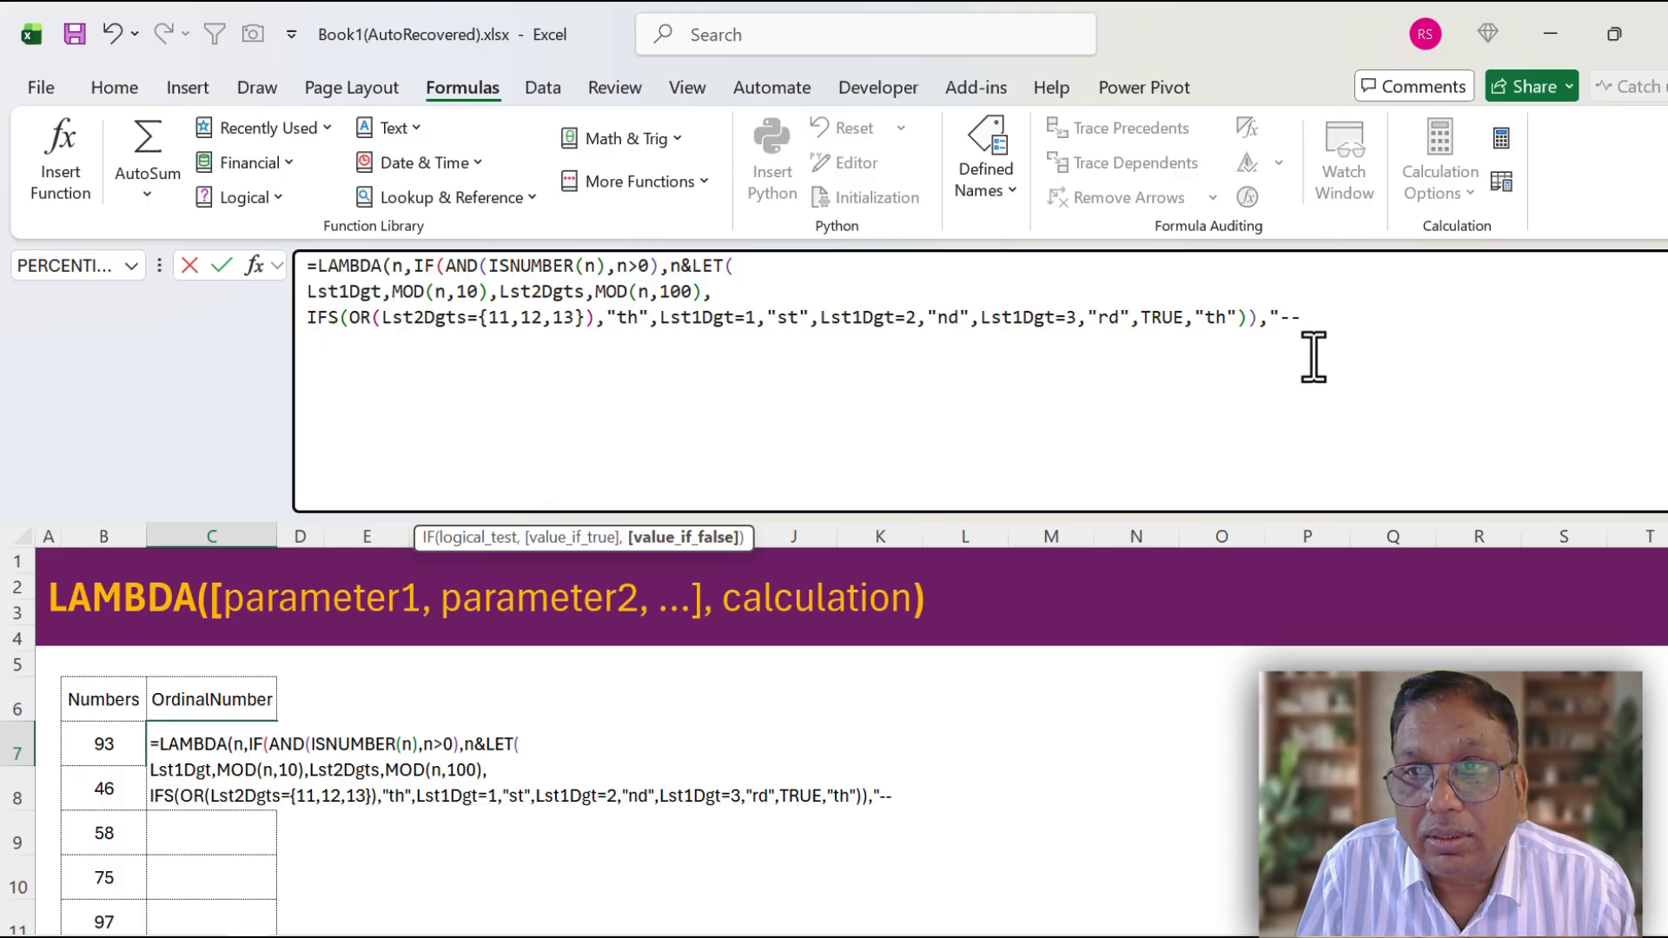
pyautogui.write('")')
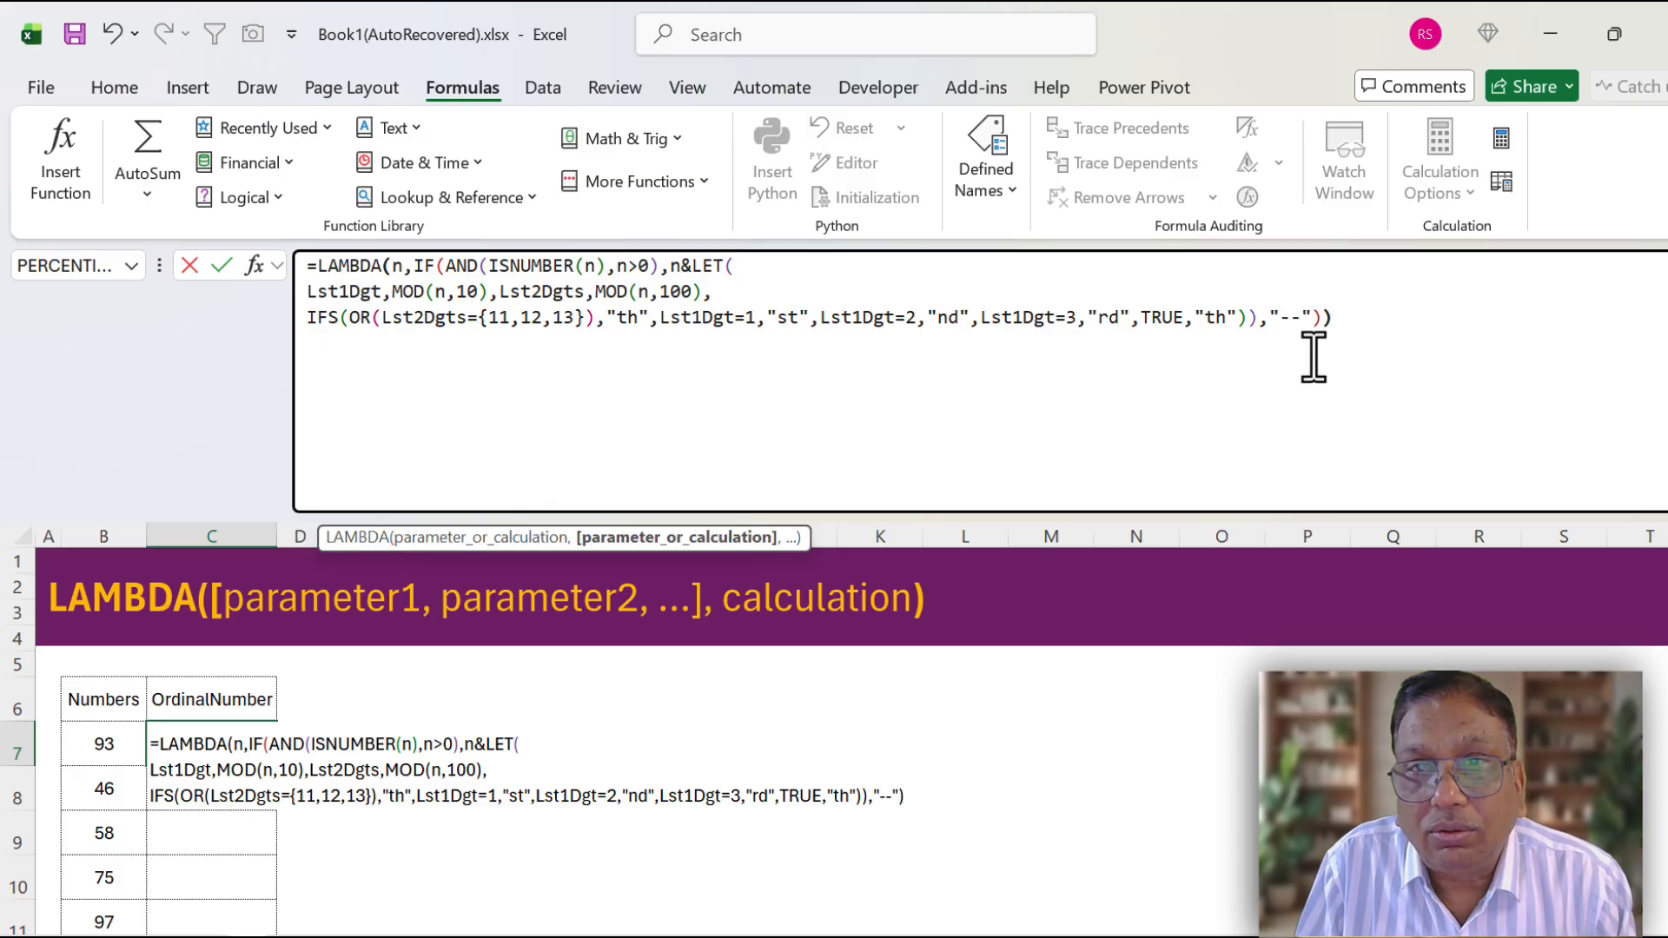
pyautogui.write(')')
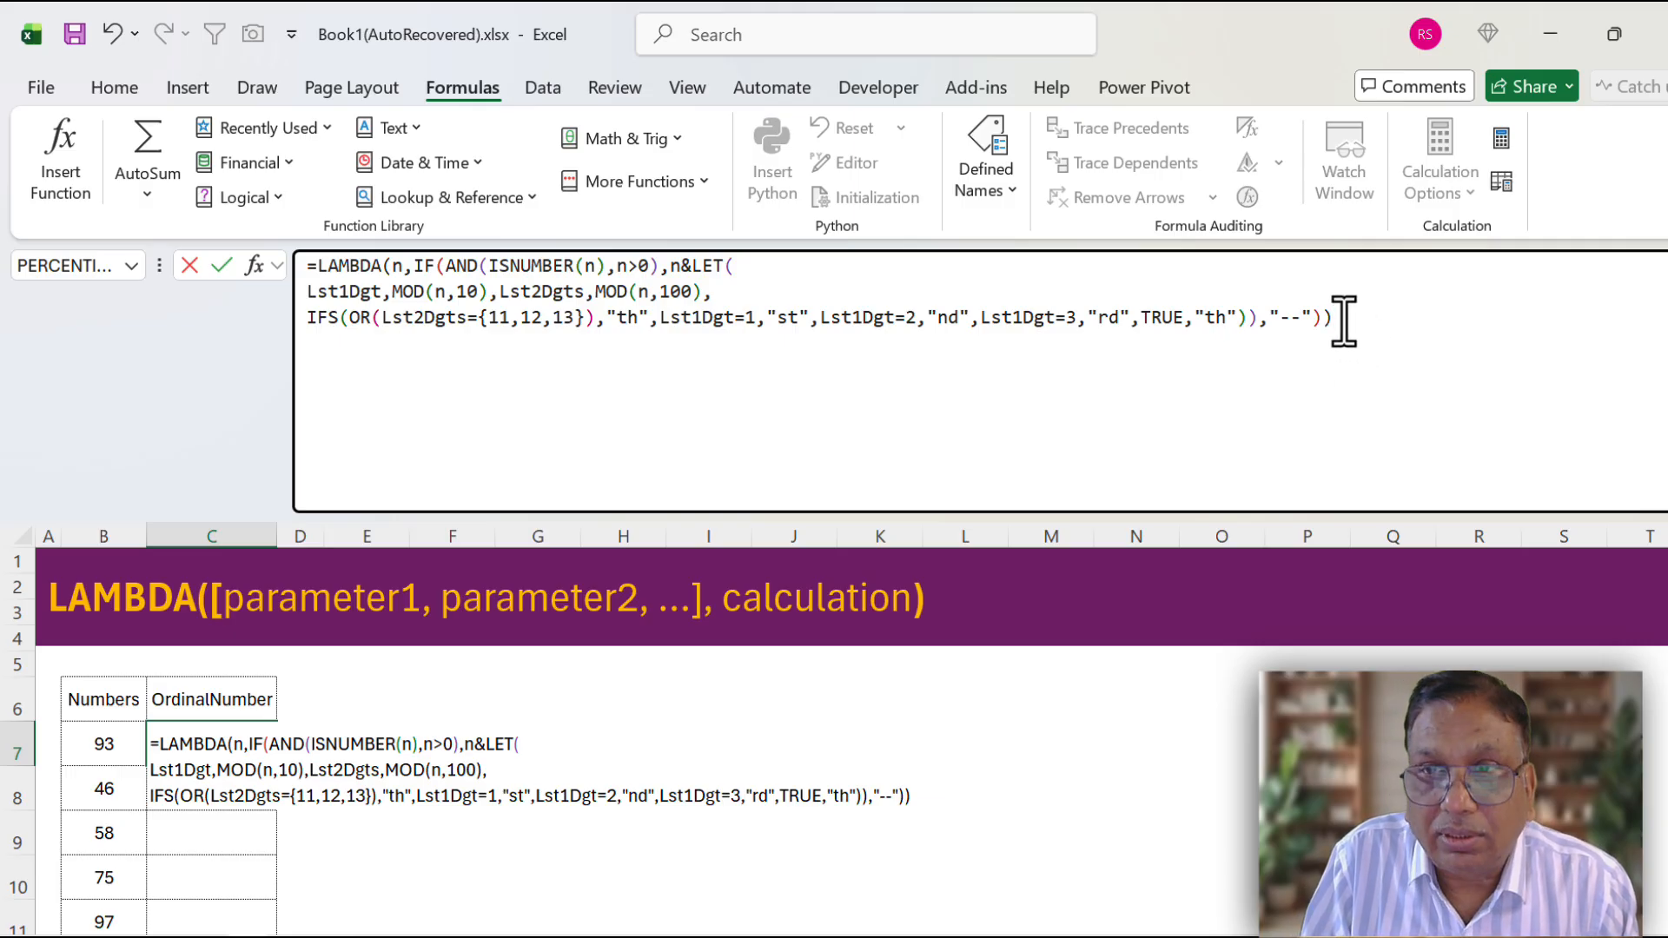
# Pass cell B7 to the LAMBDA as its test argument and enter the formula in C7.
pyautogui.write('(')
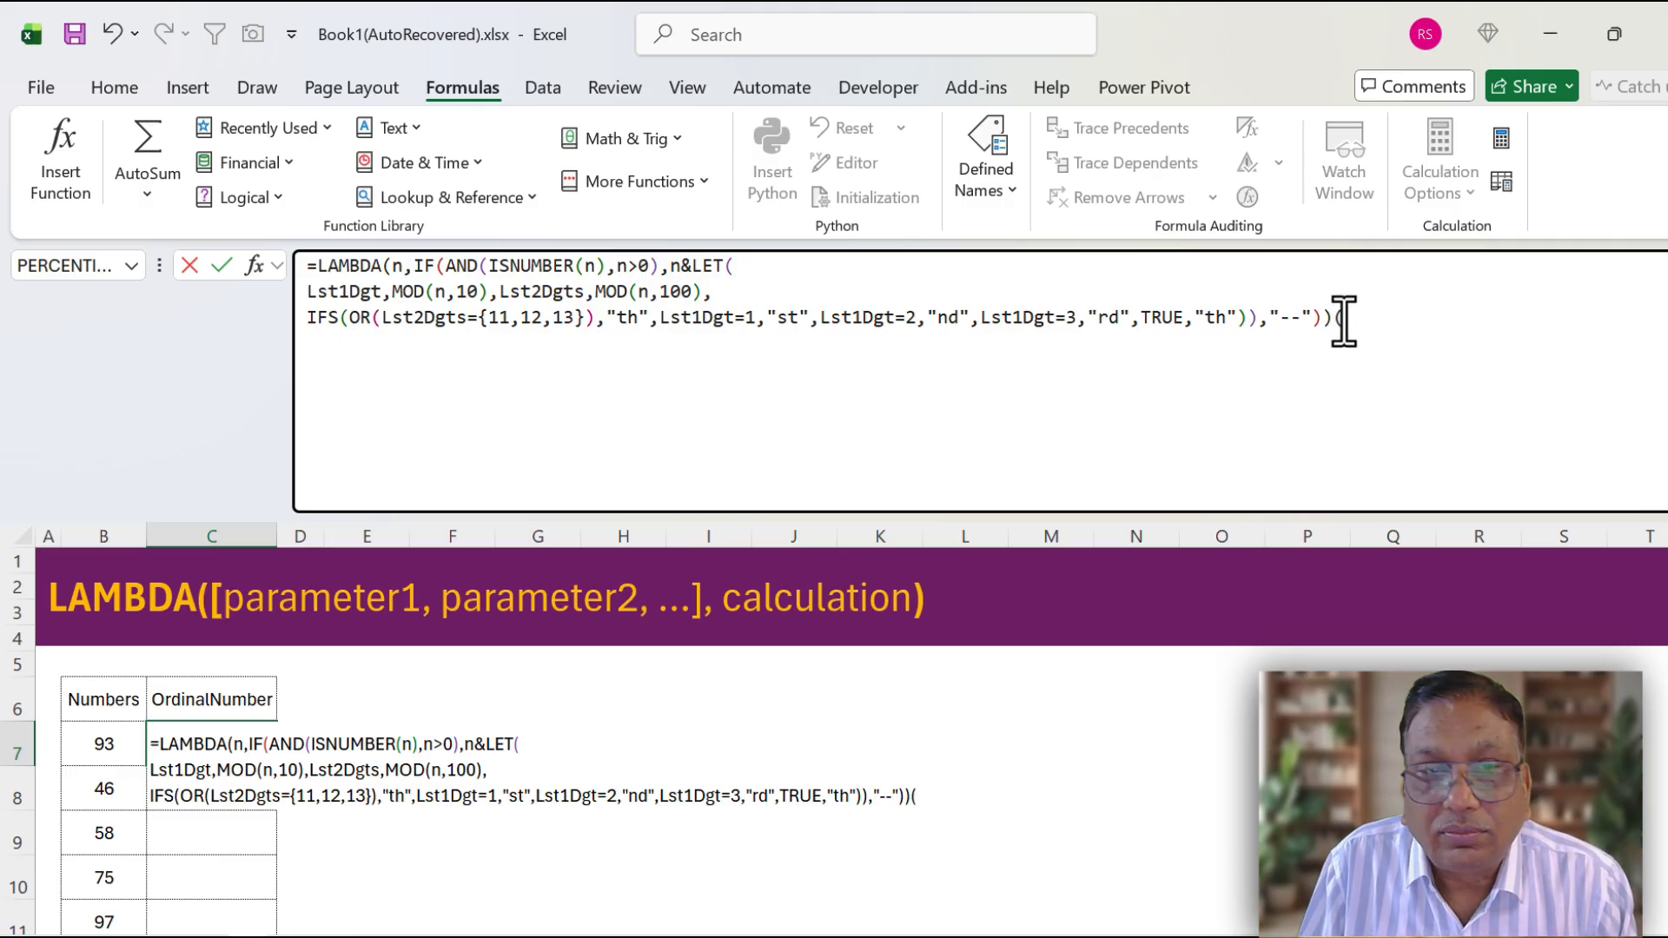
pyautogui.click(97, 740)
pyautogui.write(')')
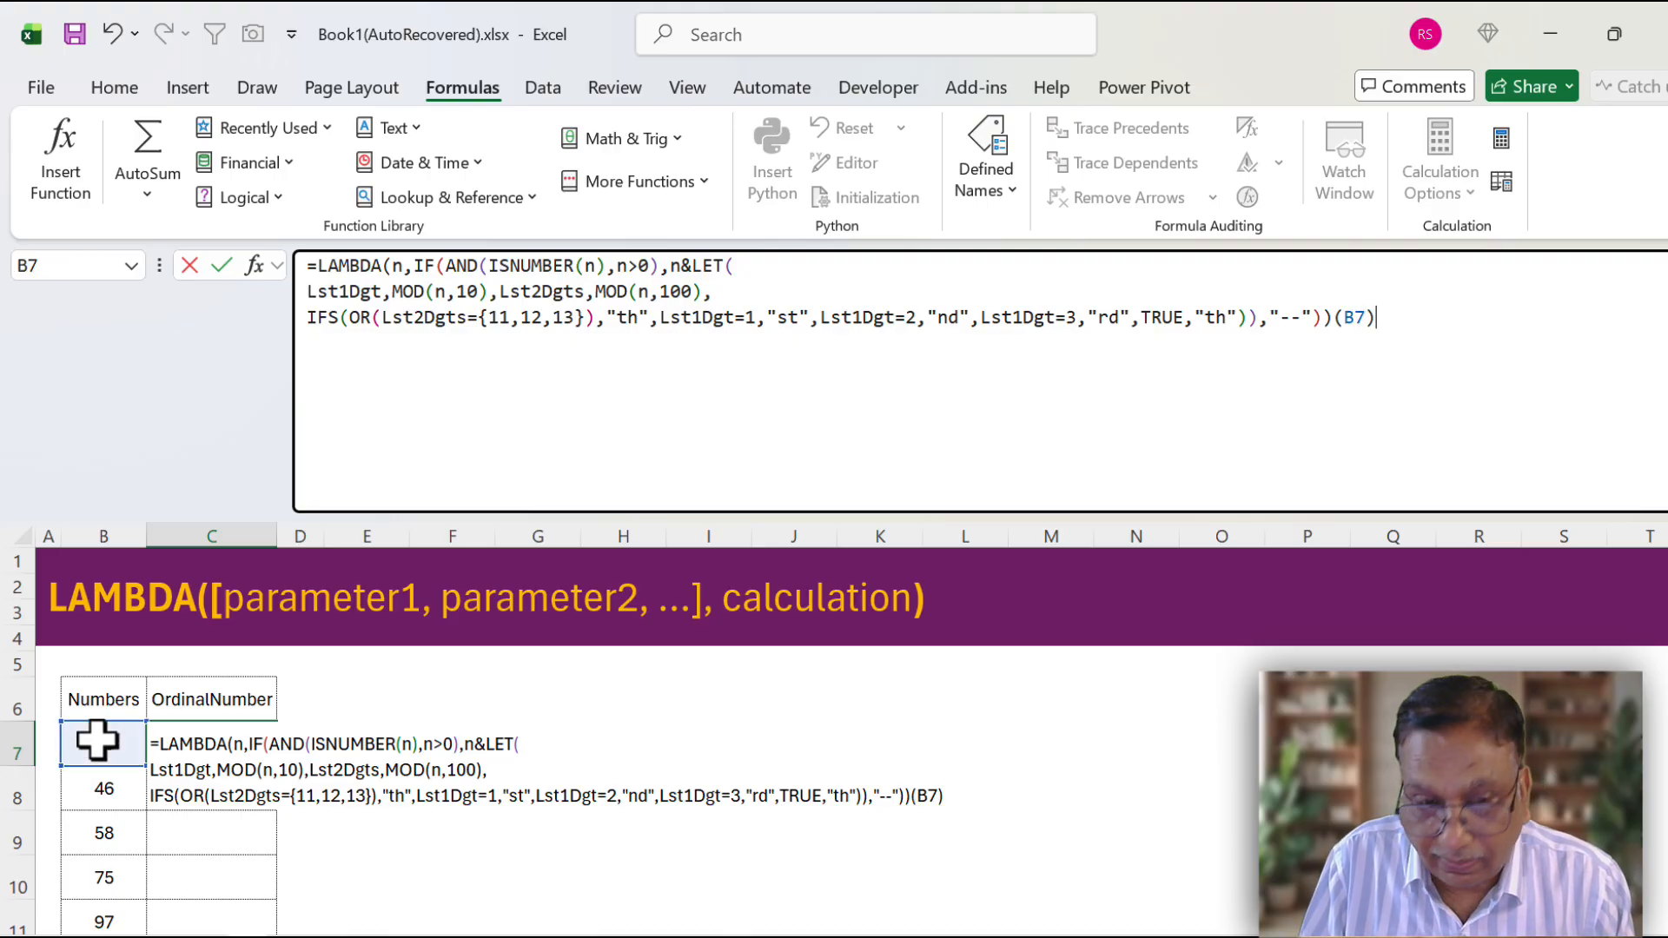
pyautogui.press('Return')
# Collapse the formula bar and fill the C7 formula down the OrdinalNumber column.
pyautogui.click(228, 740)
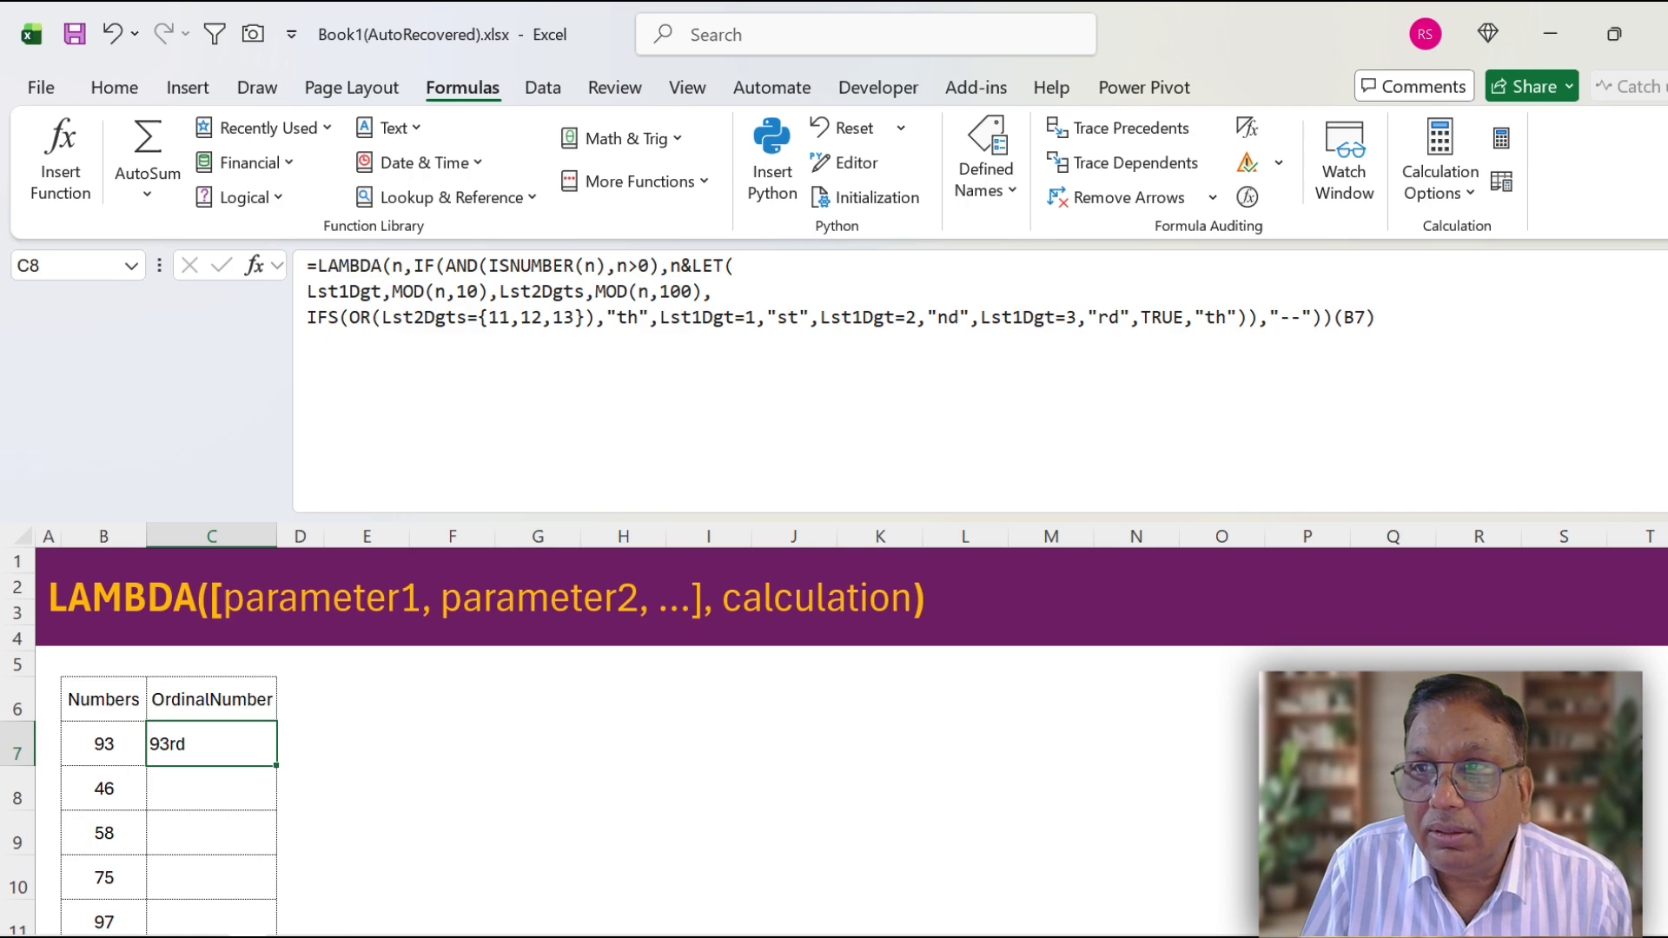
pyautogui.hotkey('ctrl', 'shift', 'u')
pyautogui.doubleClick(276, 535)
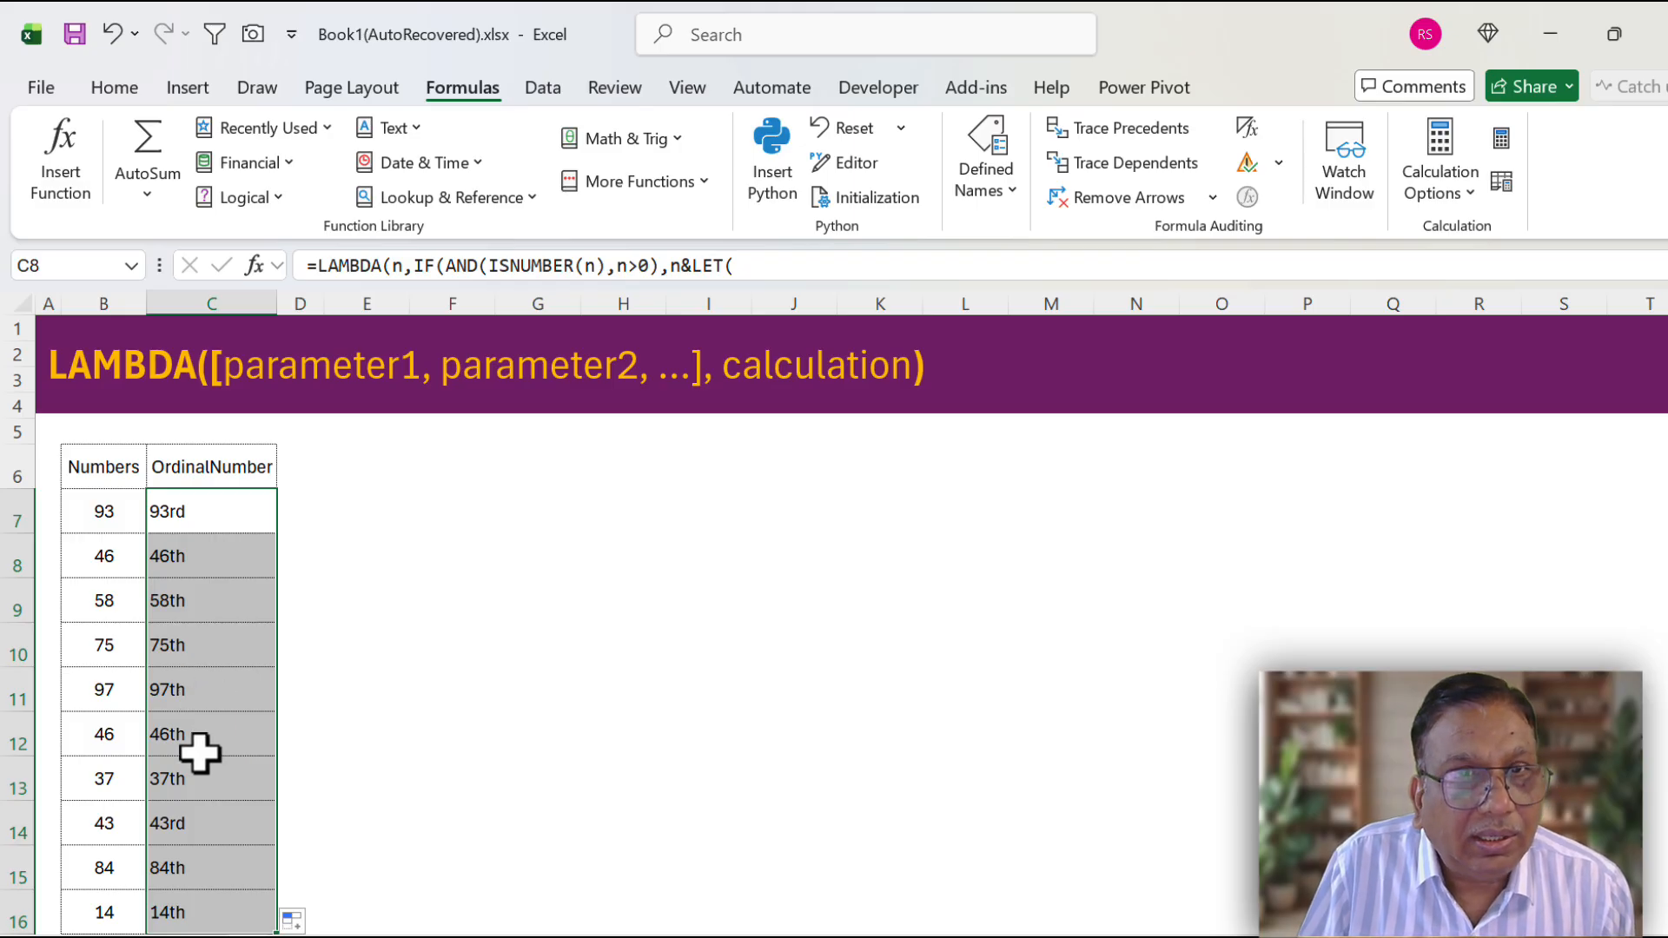
# Copy the LAMBDA formula from C7 without its (B7) argument, and leave the cell's formula as it was.
pyautogui.click(227, 513)
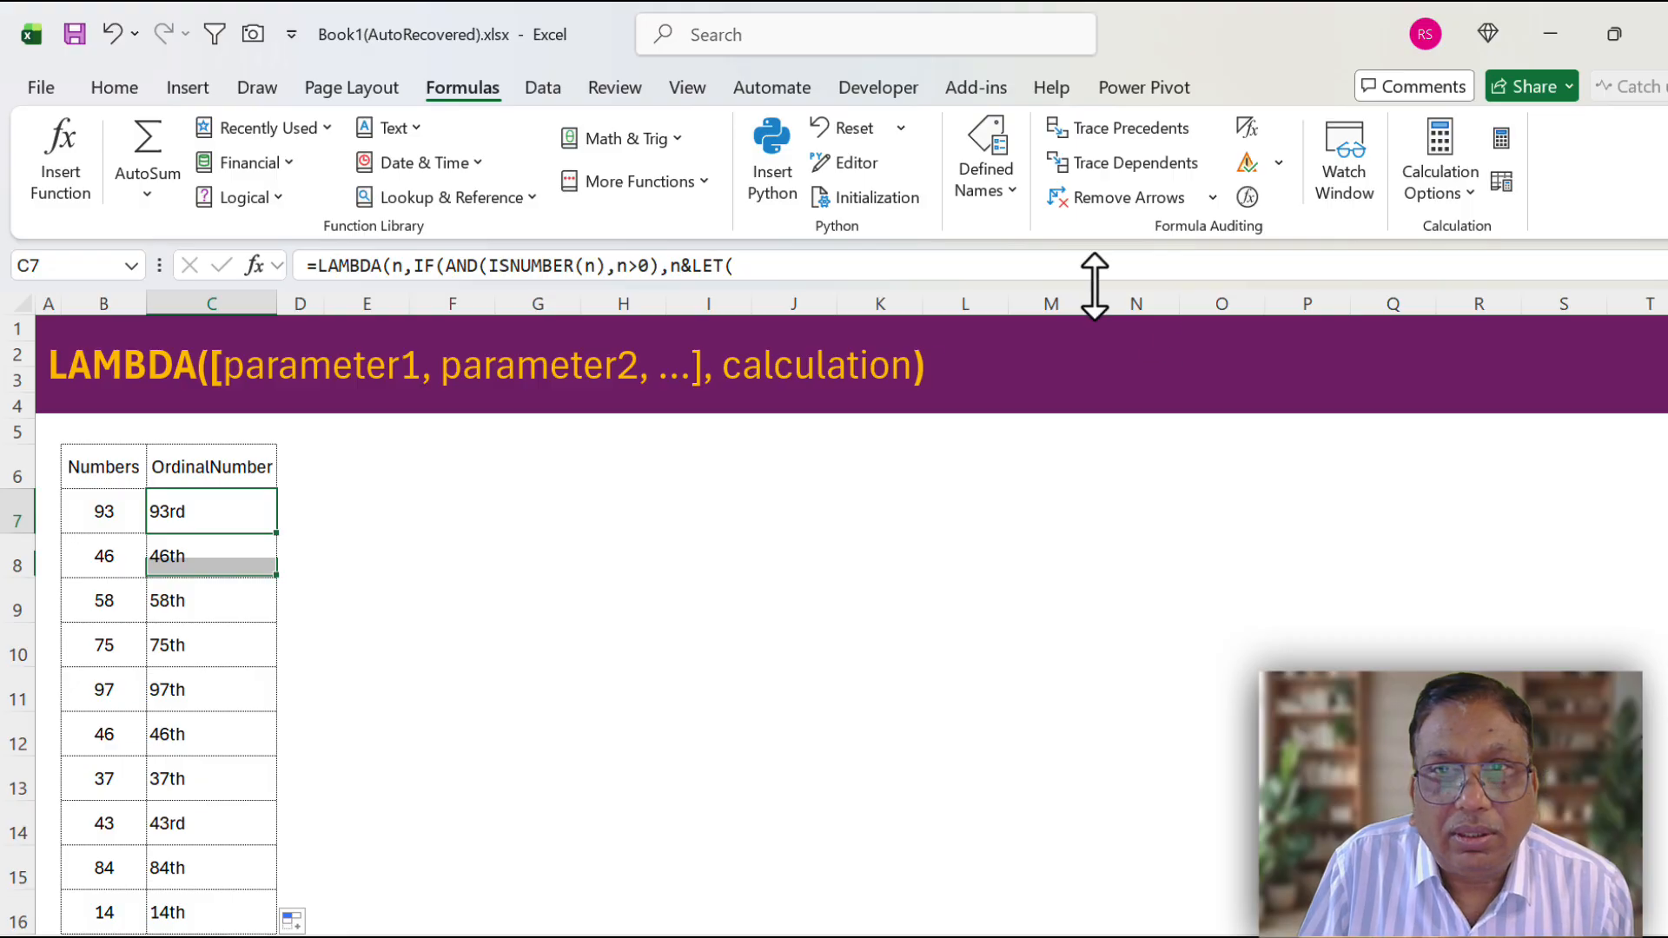
pyautogui.moveTo(1064, 280); pyautogui.dragTo(1075, 361)
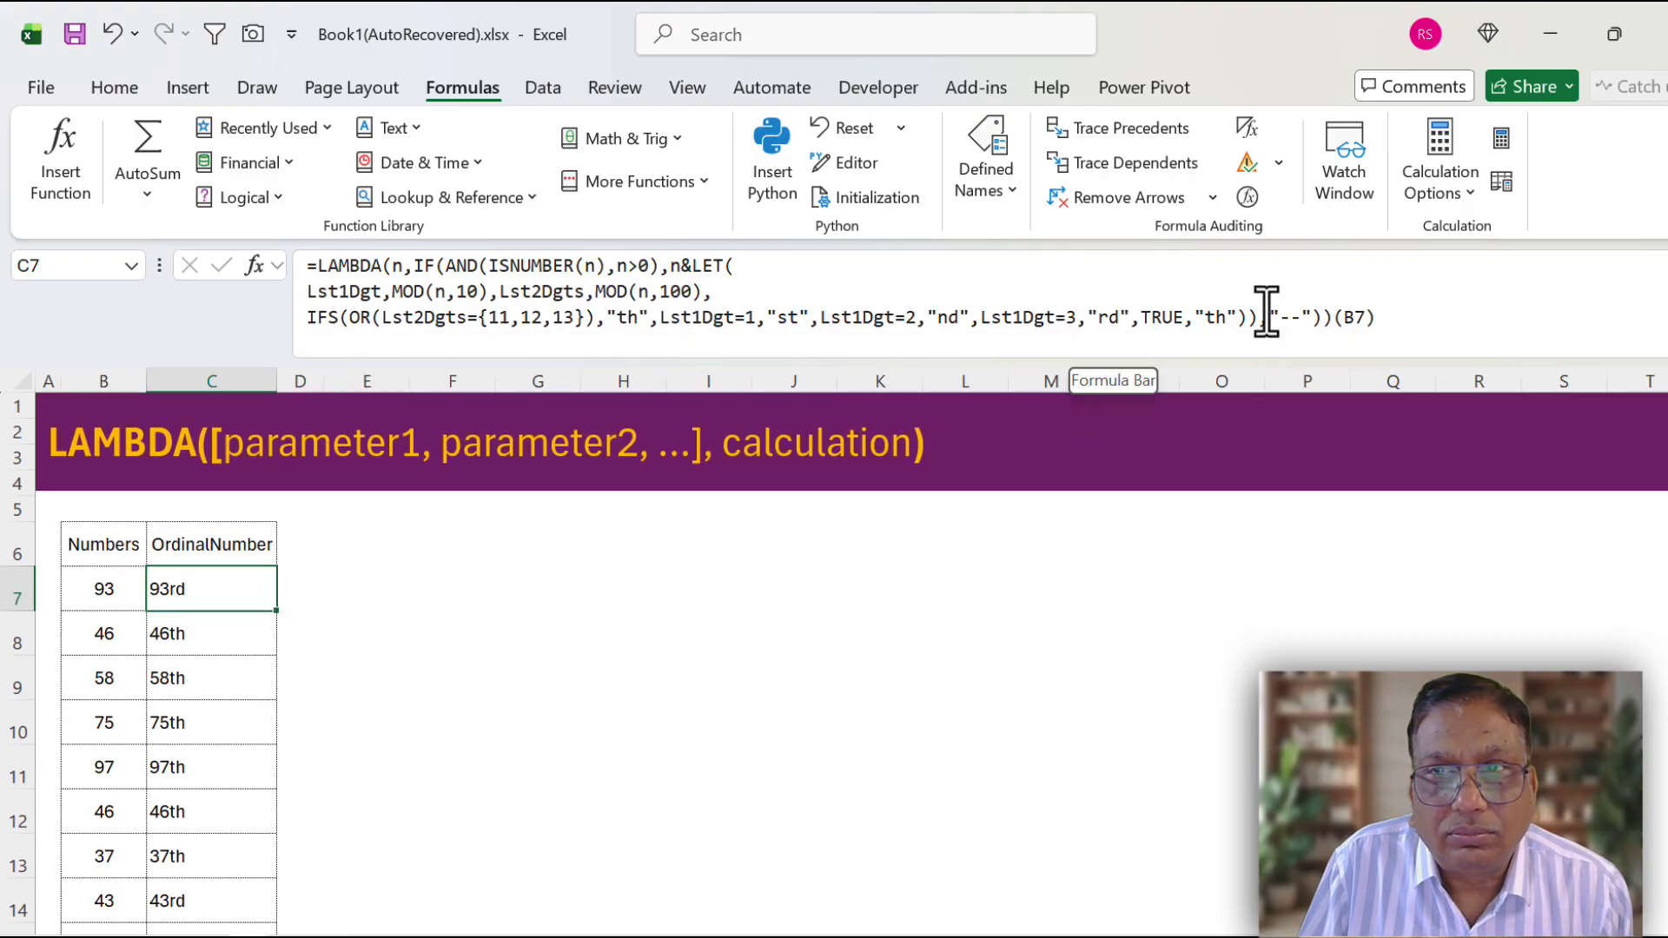
pyautogui.click(1332, 317)
pyautogui.moveTo(1332, 317); pyautogui.dragTo(194, 264)
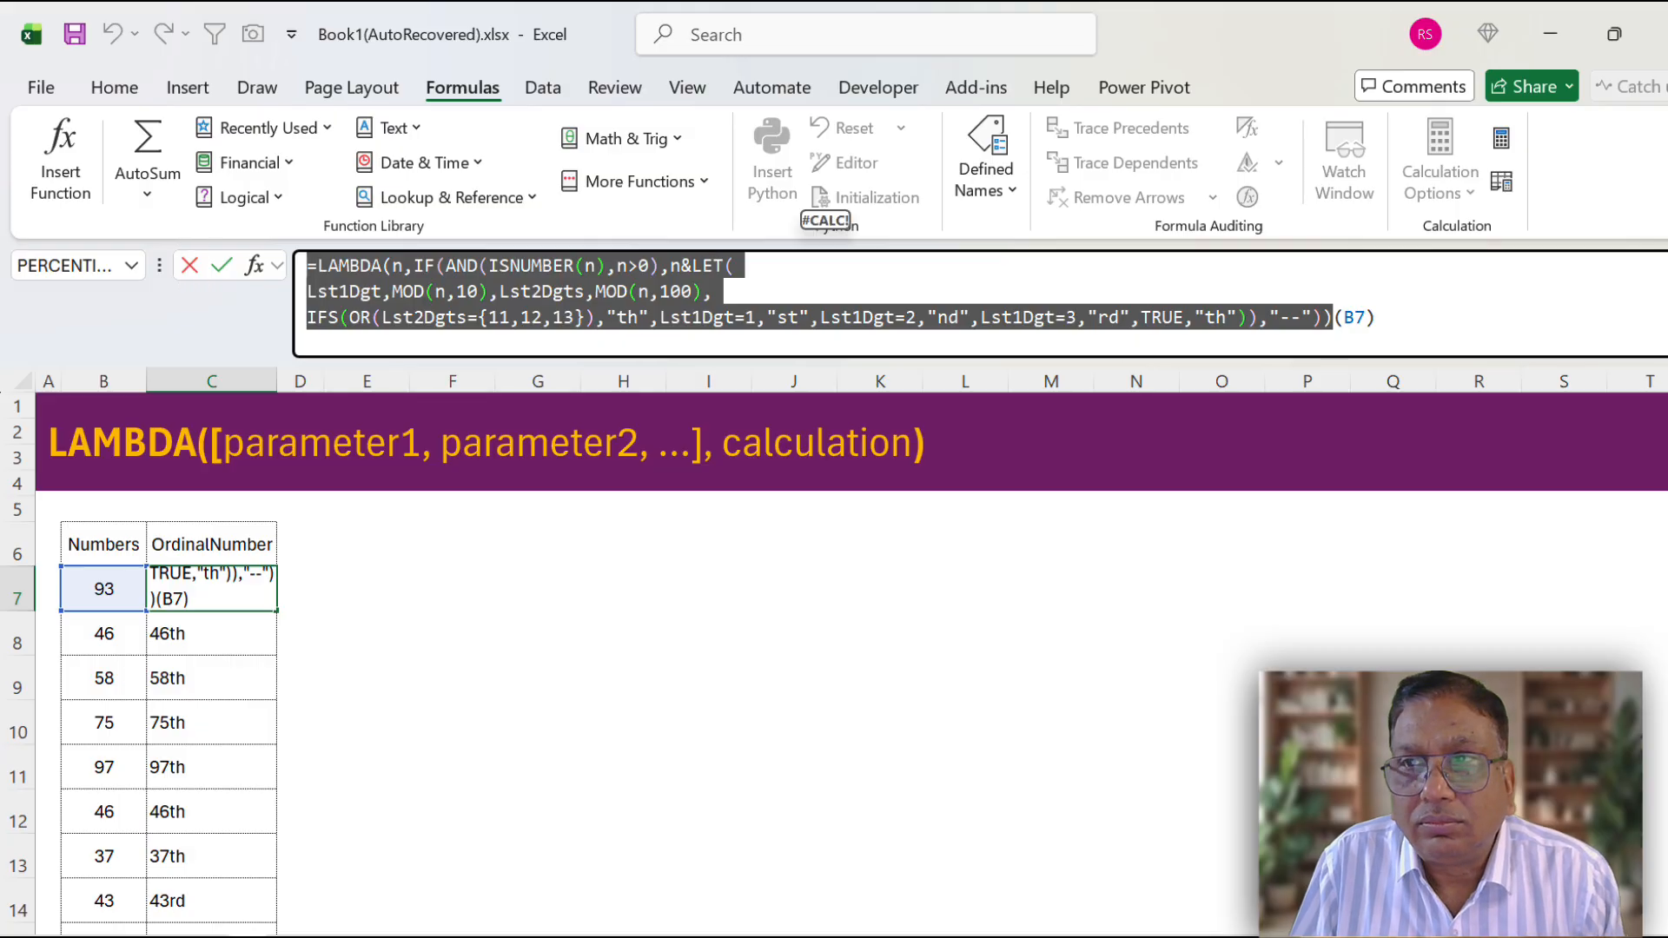
pyautogui.click(1666, 266)
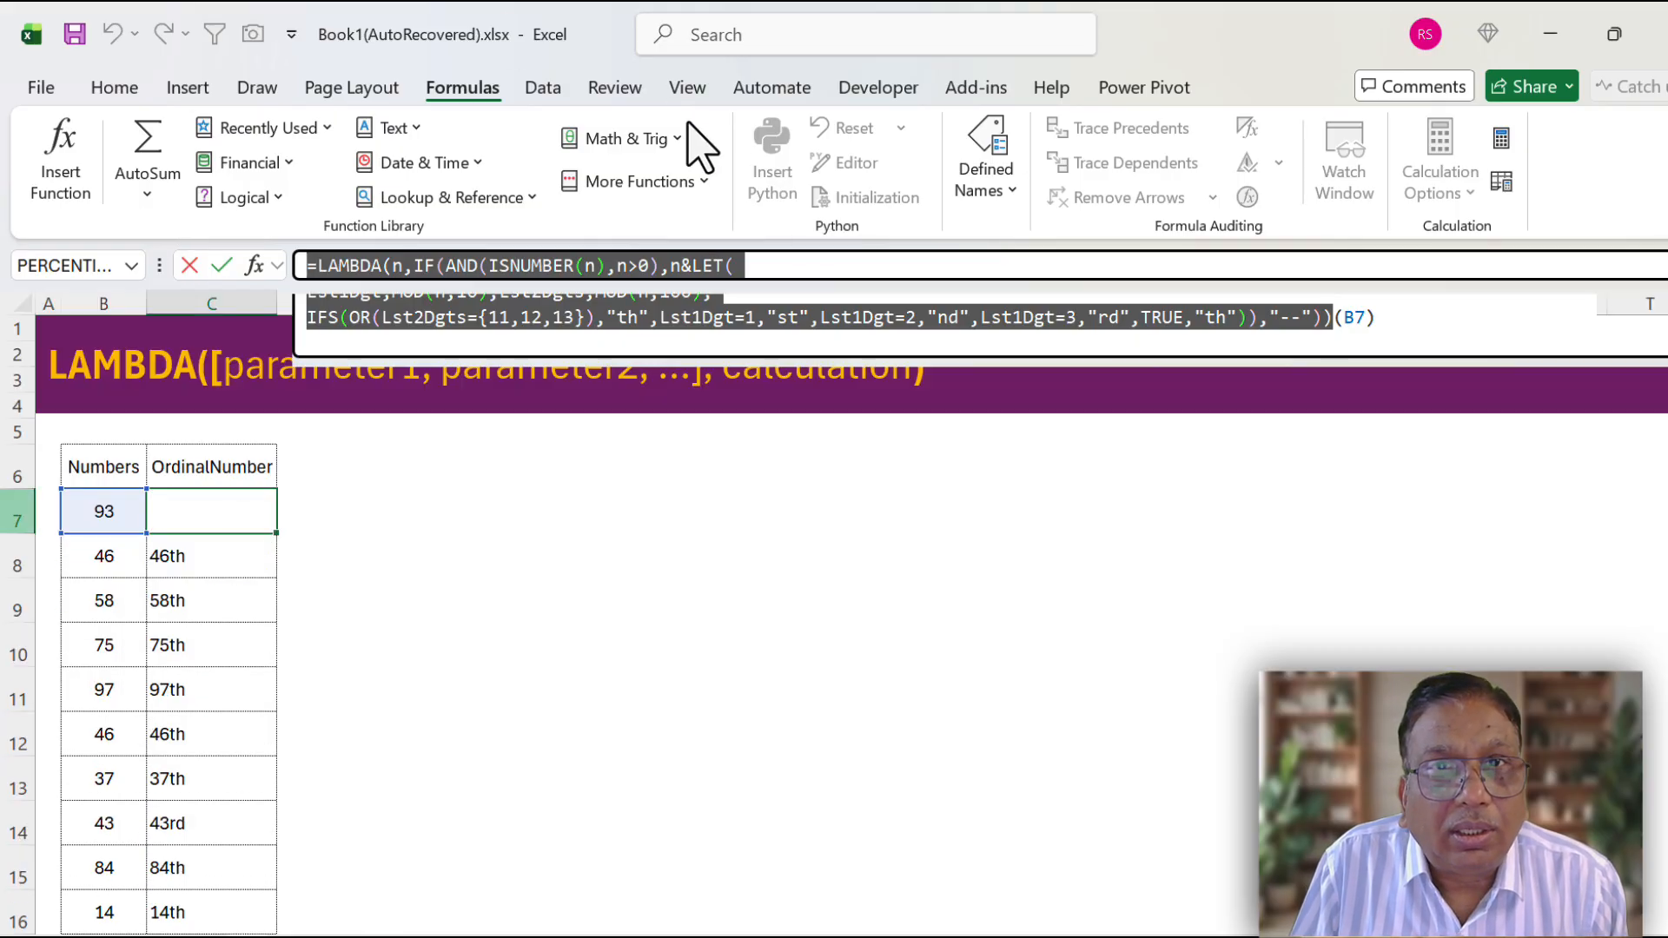
pyautogui.click(999, 200)
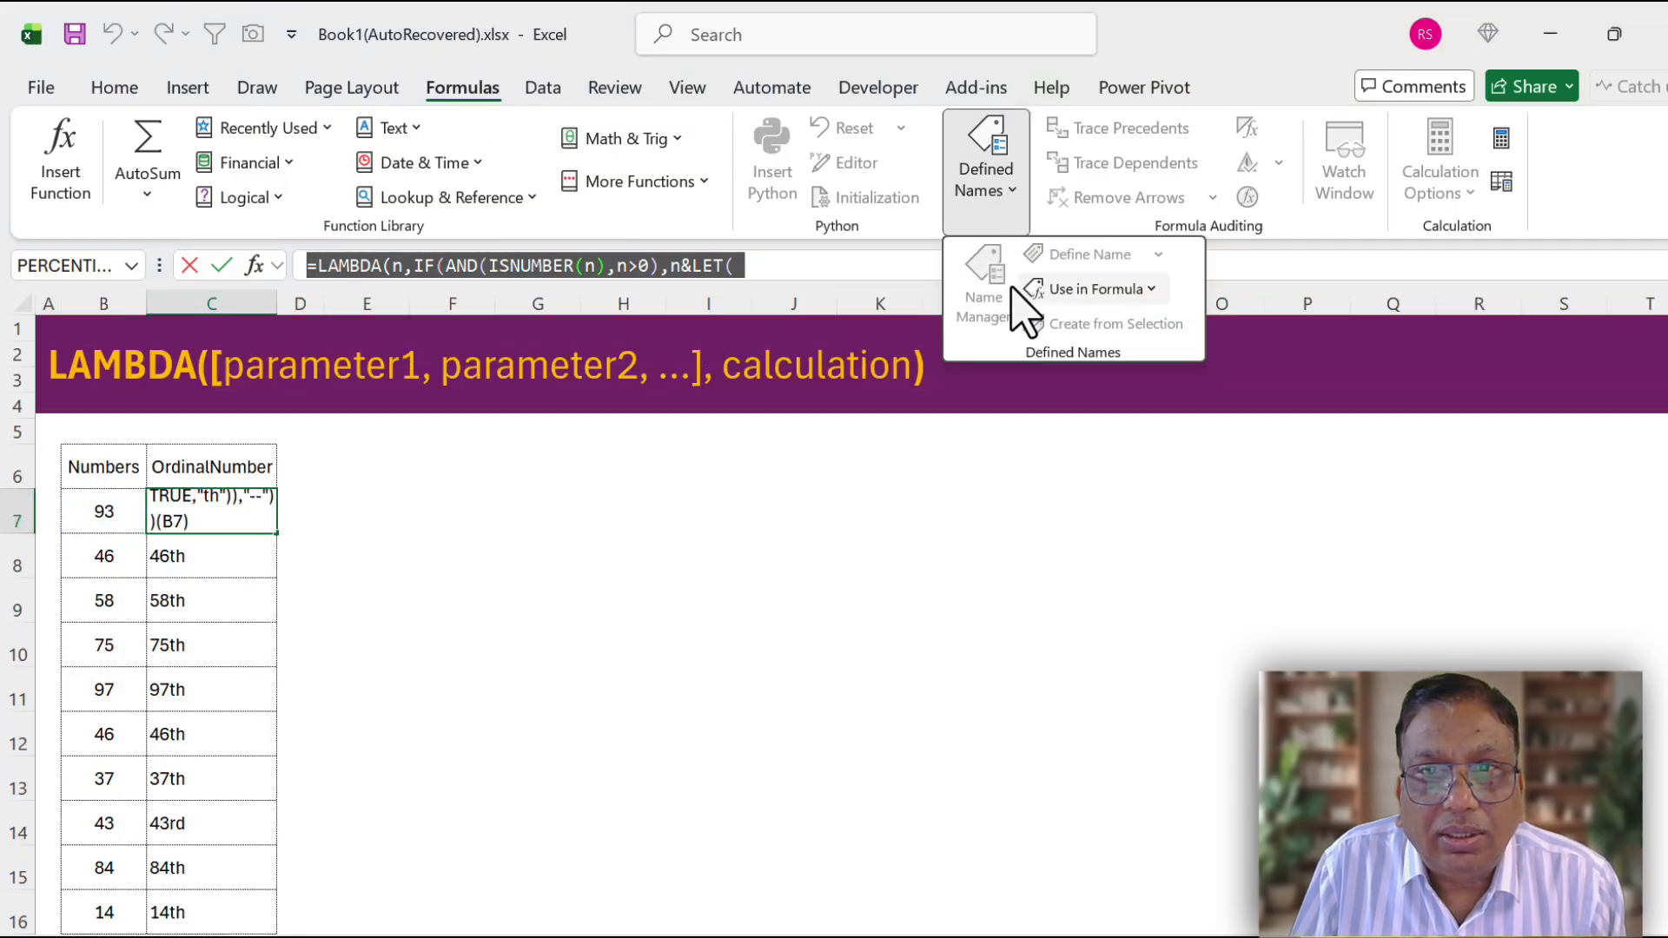
pyautogui.click(556, 582)
pyautogui.press('Escape')
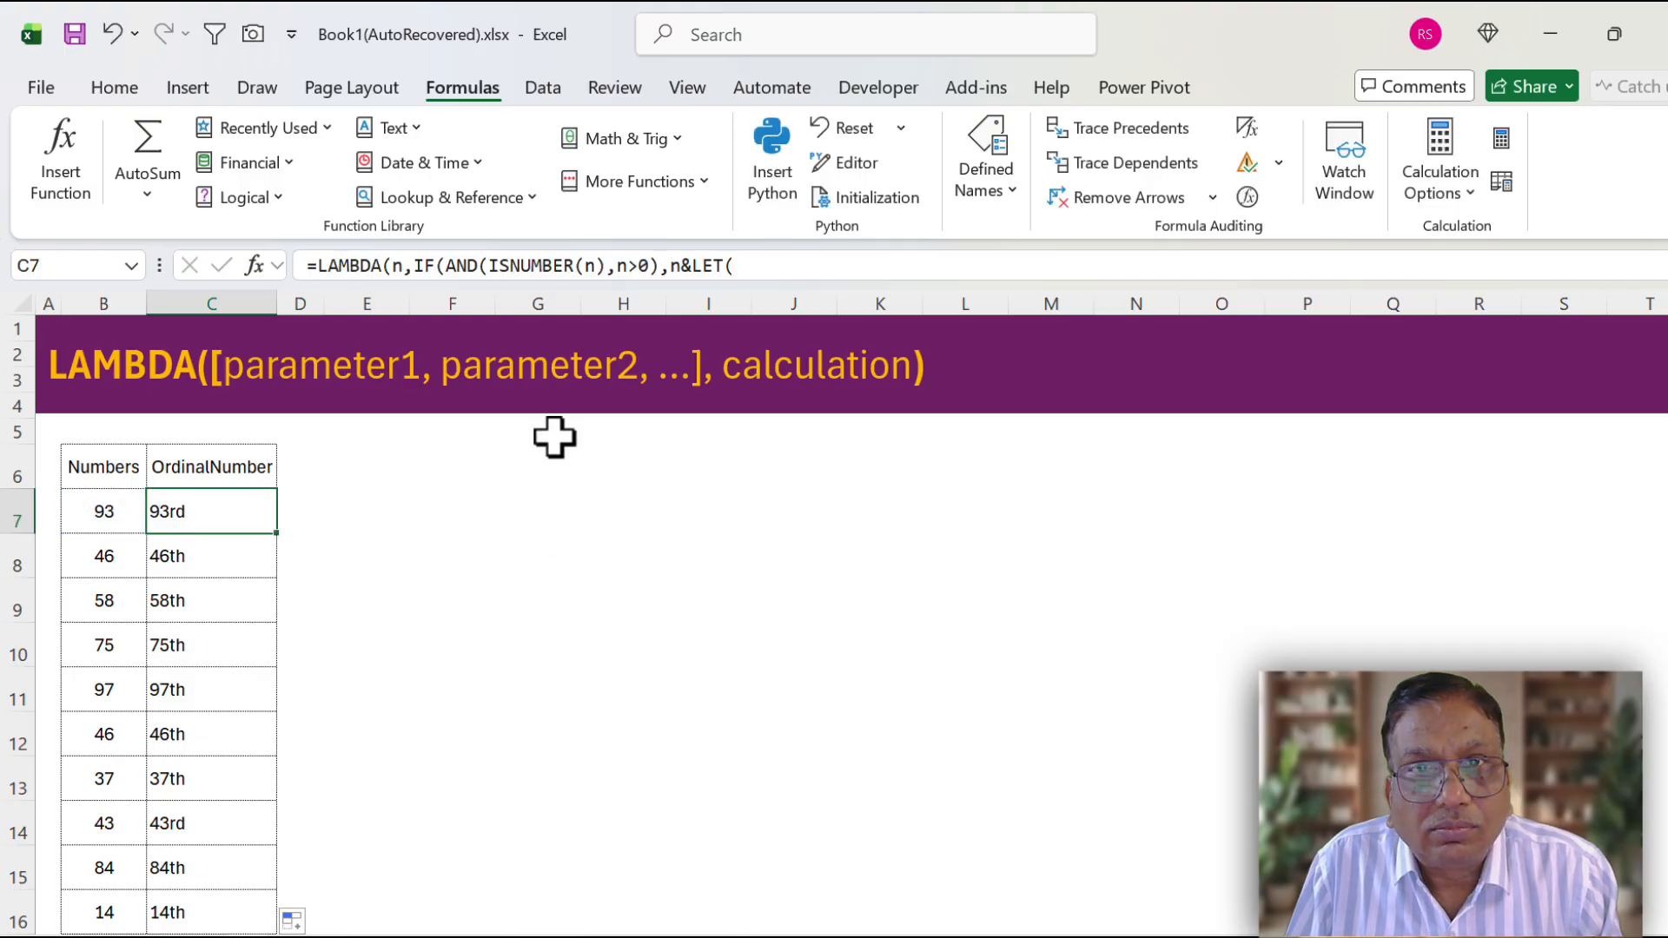
# Start a new defined name in the Name Manager and name it OrdinalNumber.
pyautogui.click(995, 178)
pyautogui.click(982, 326)
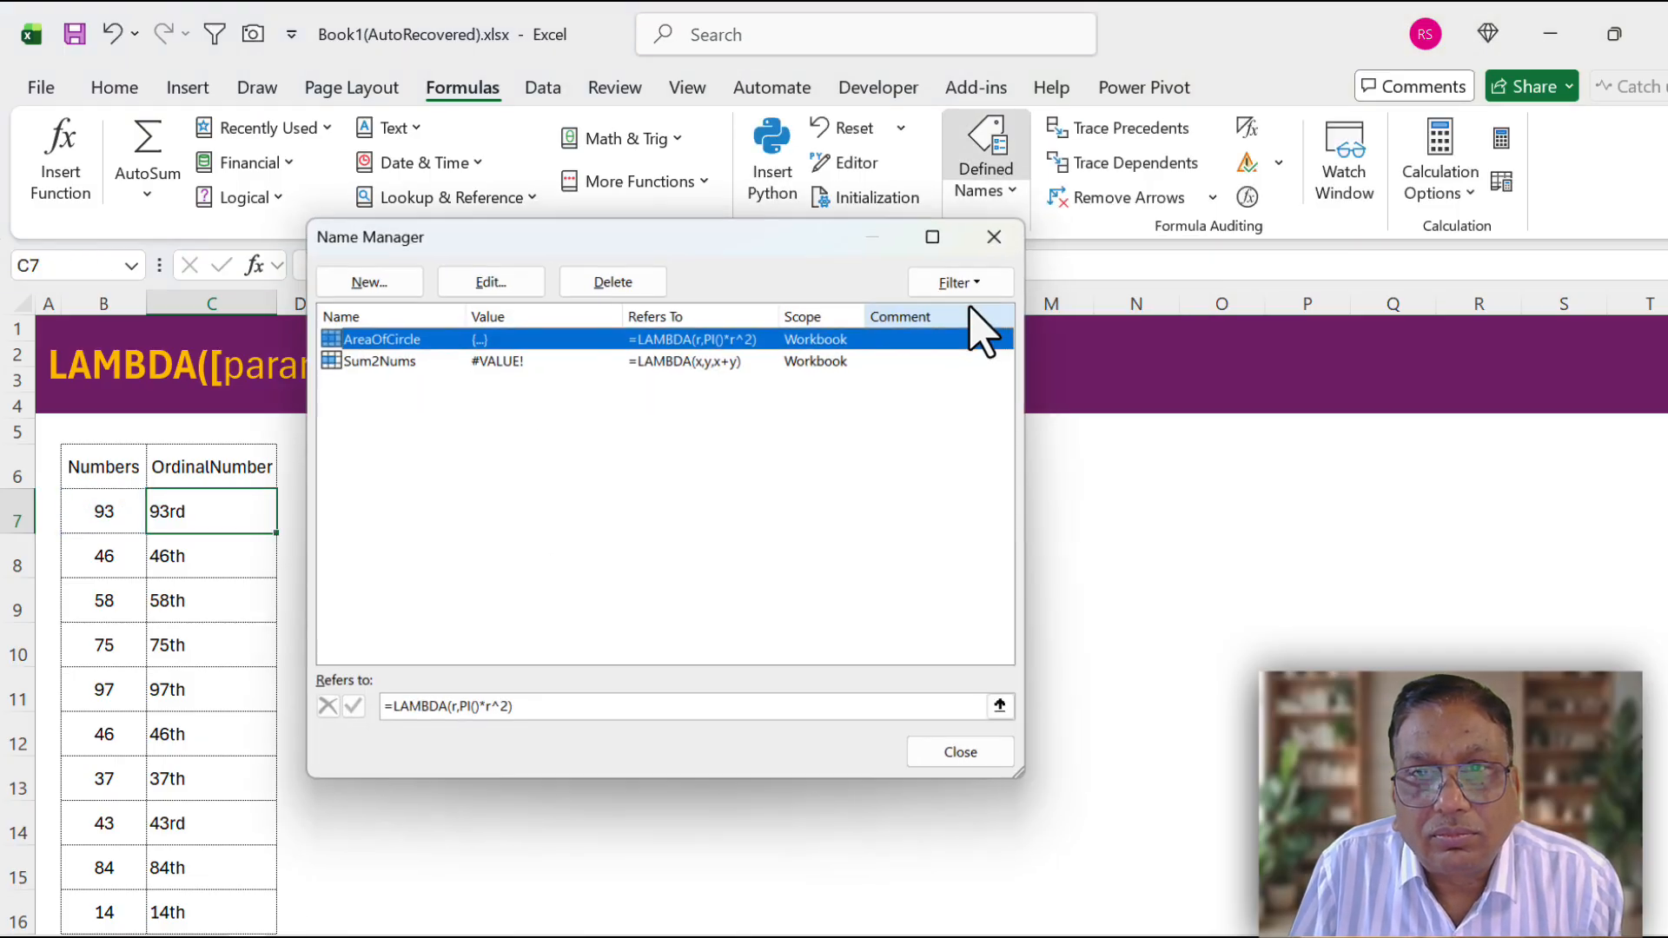
pyautogui.click(369, 280)
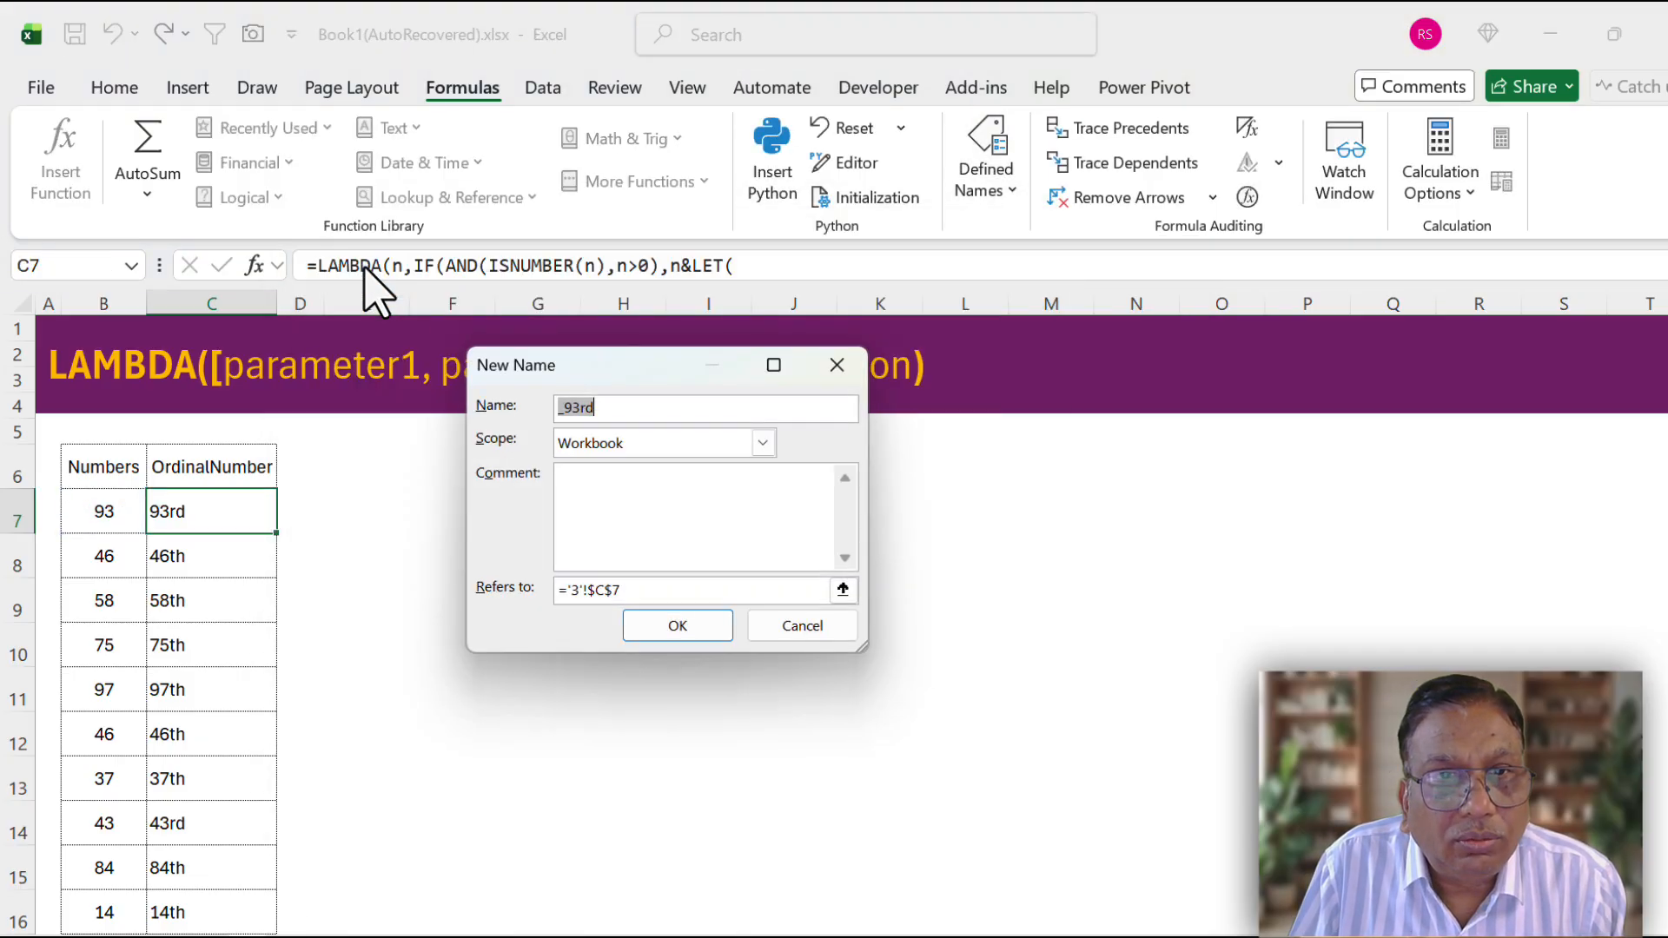
pyautogui.write('O')
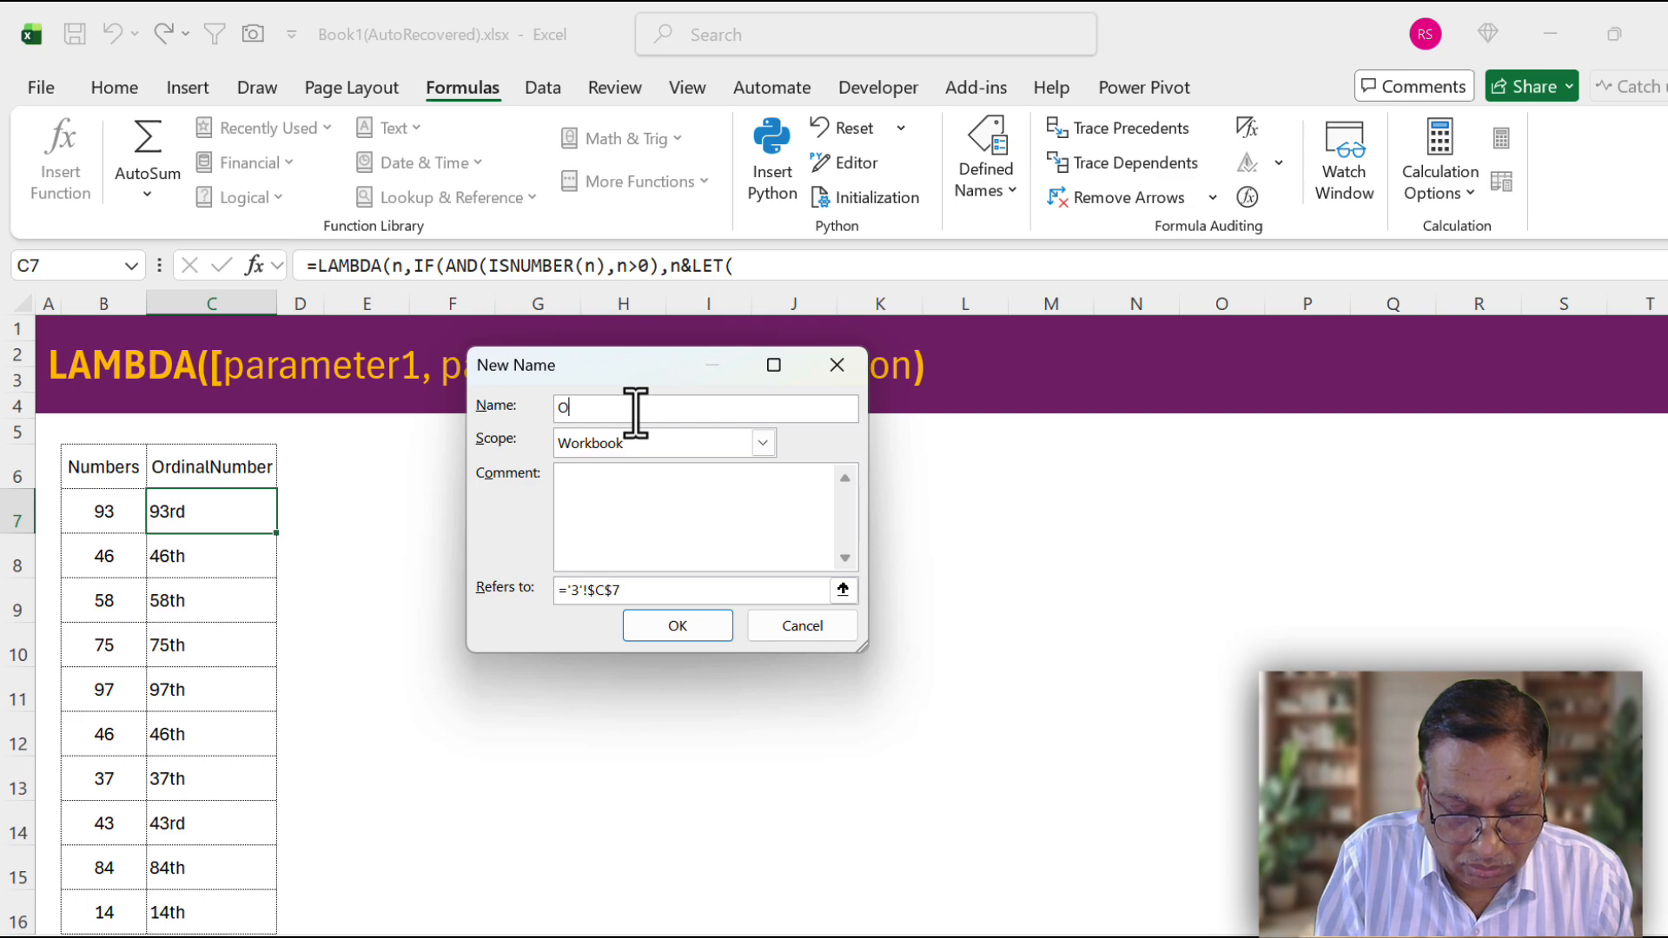
pyautogui.write('rdina')
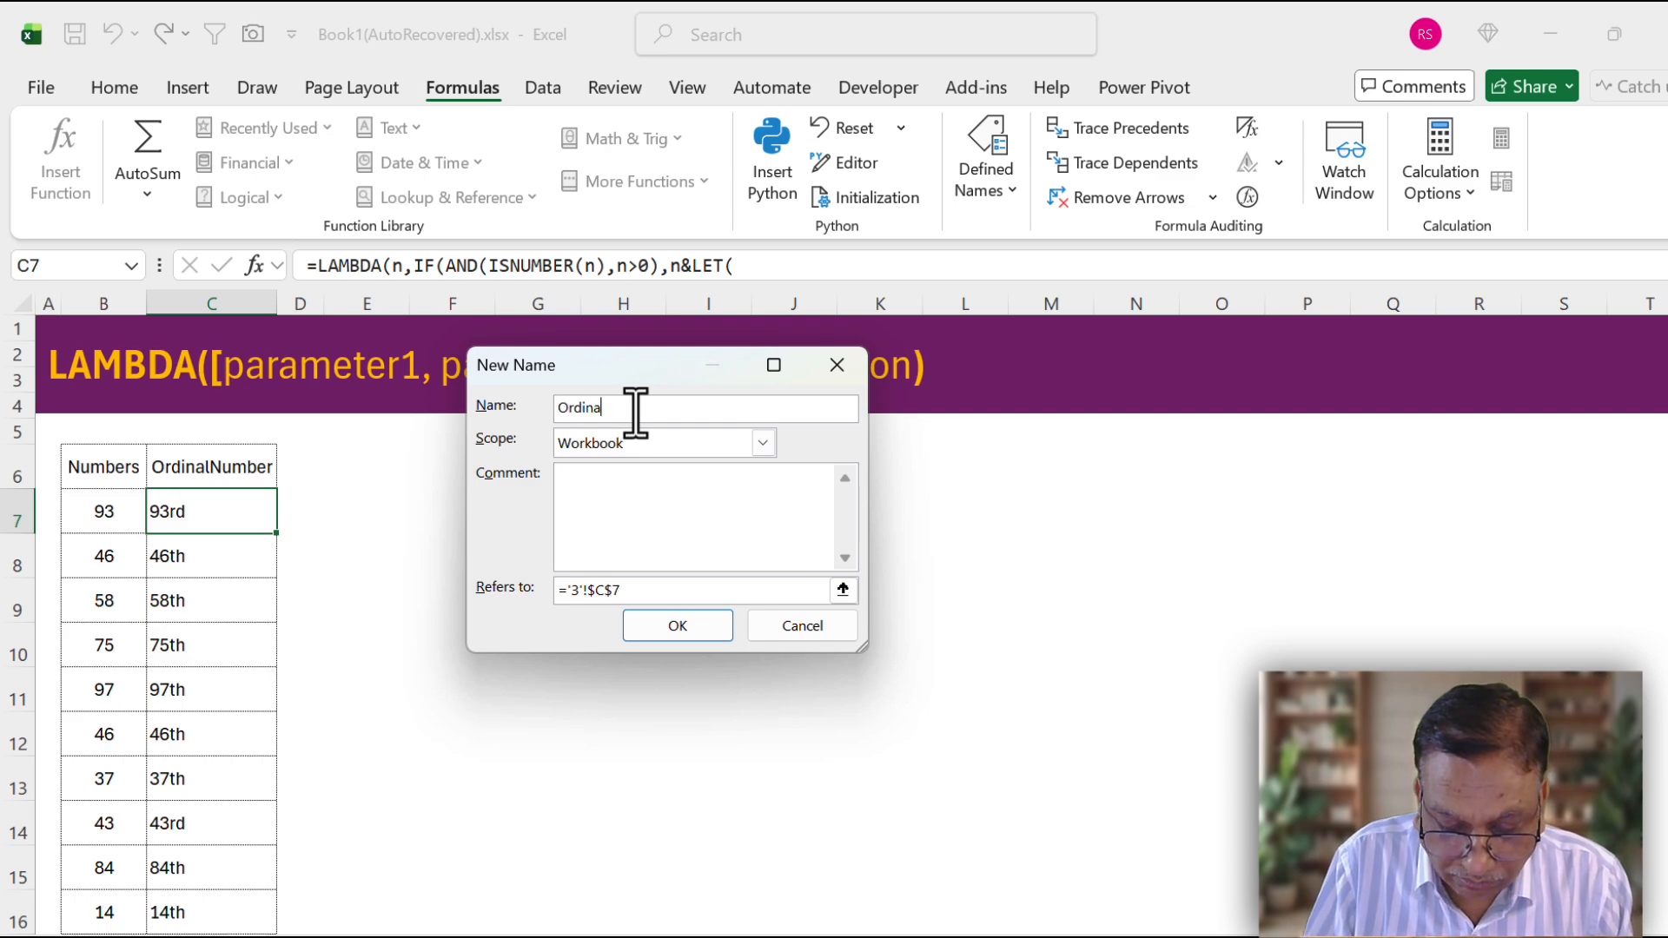
pyautogui.write('lNumber')
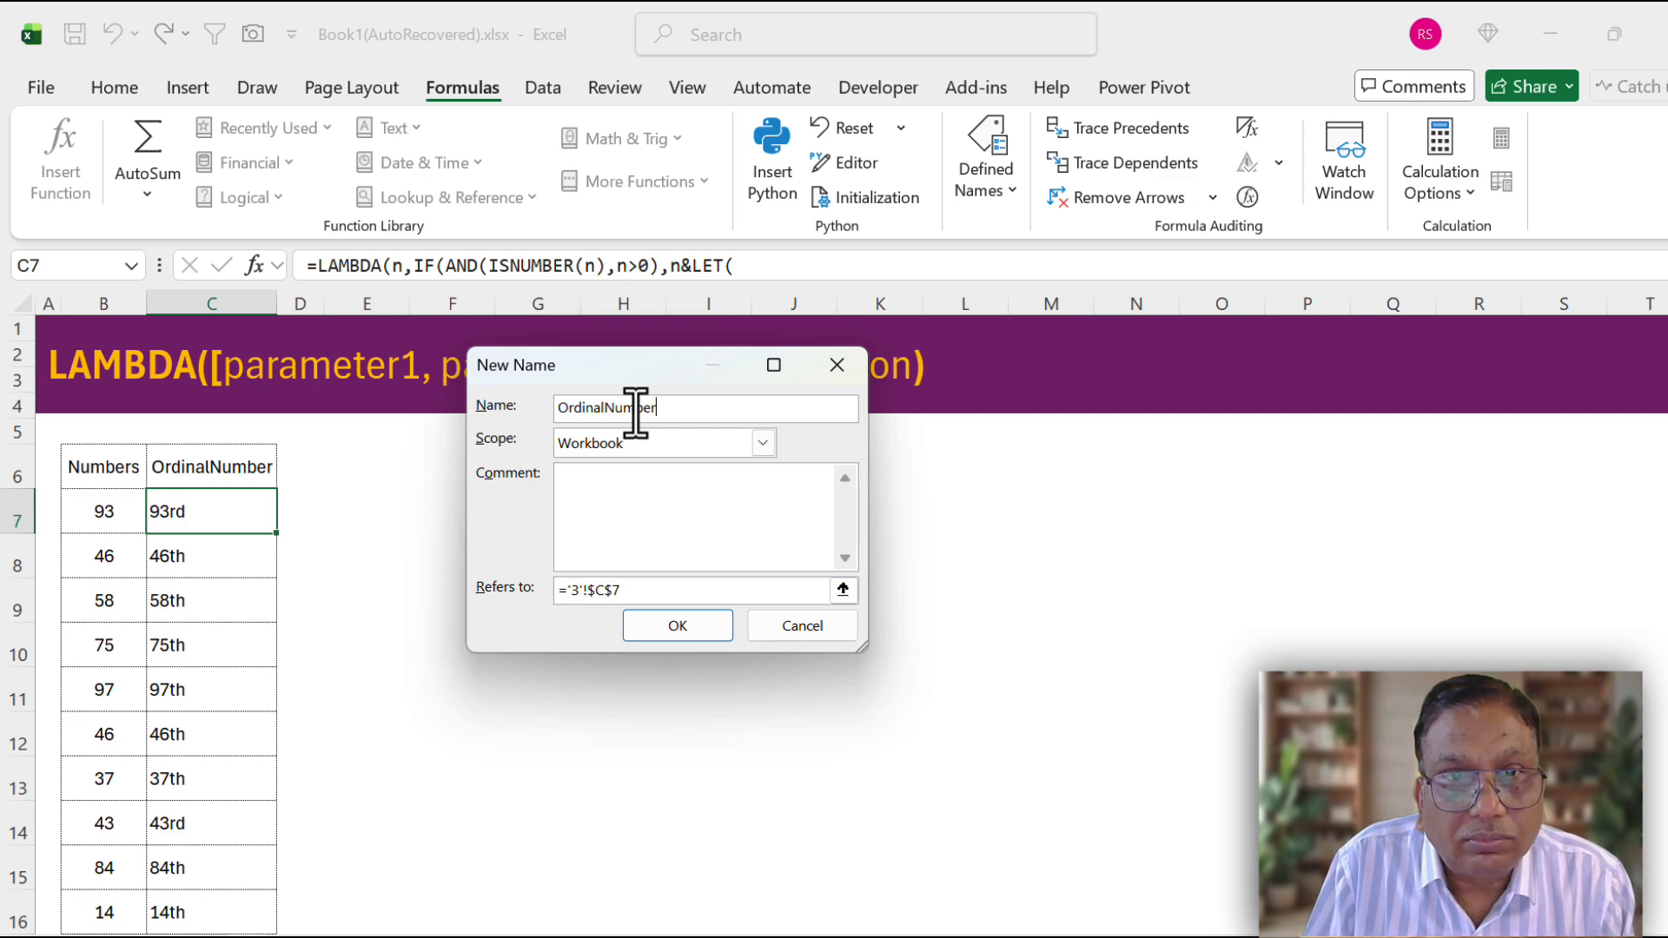
# Replace the new name's cell reference with the copied LAMBDA formula, save the name and close the Name Manager.
pyautogui.moveTo(641, 590); pyautogui.dragTo(454, 587)
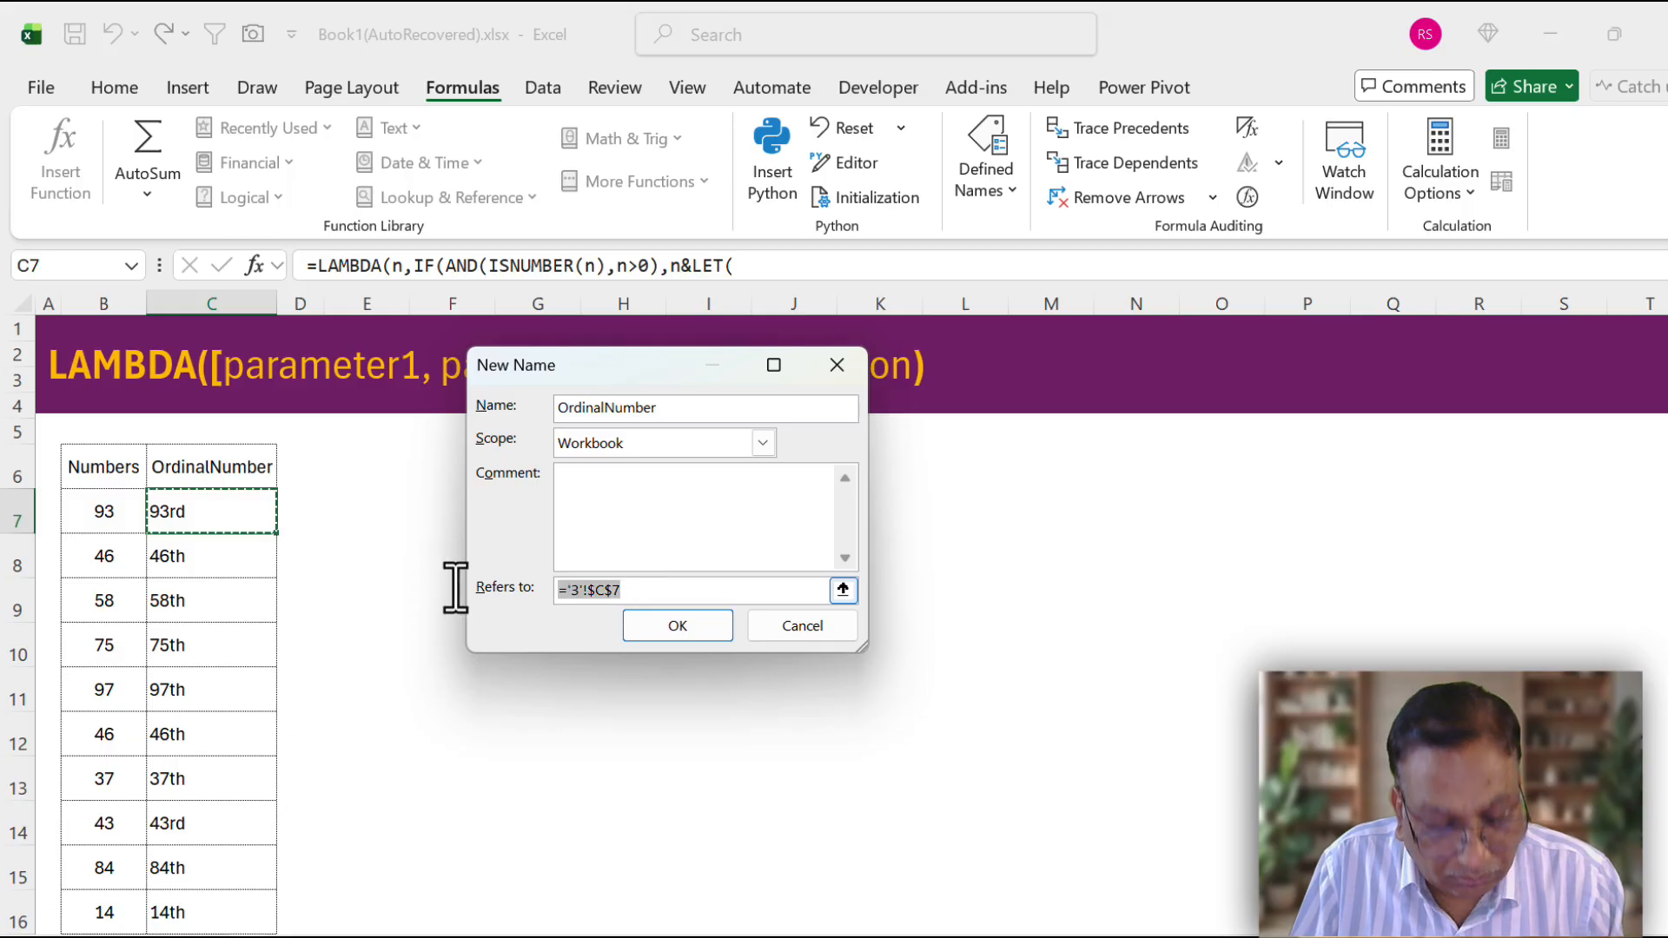
pyautogui.hotkey('ctrl', 'v')
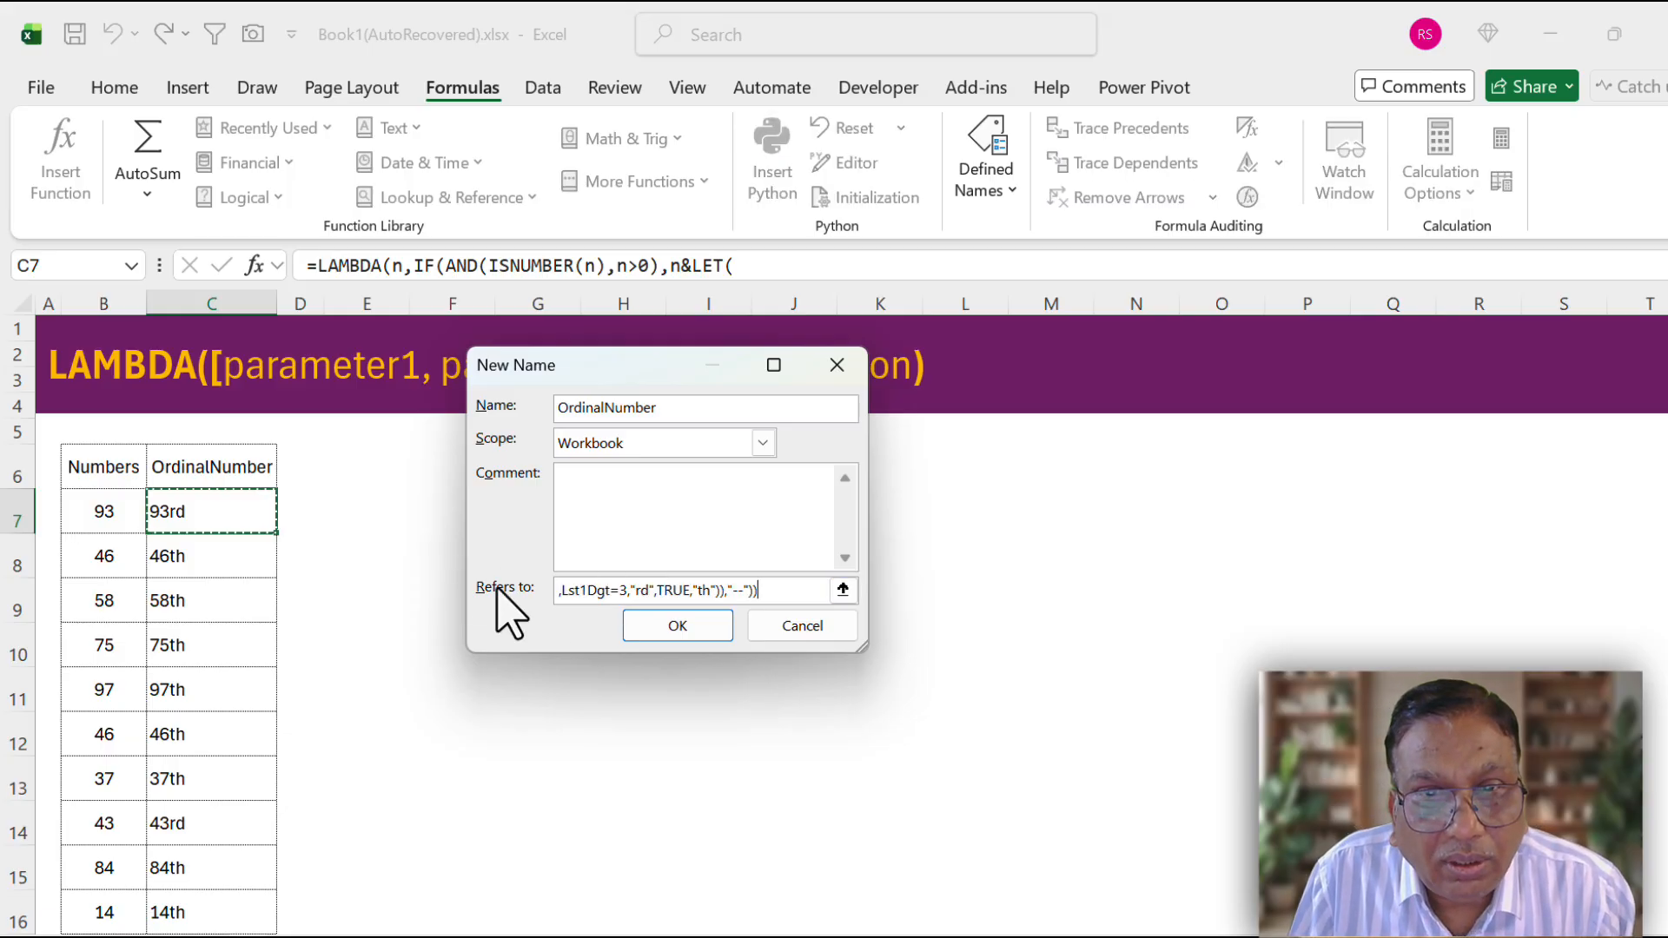
pyautogui.click(678, 624)
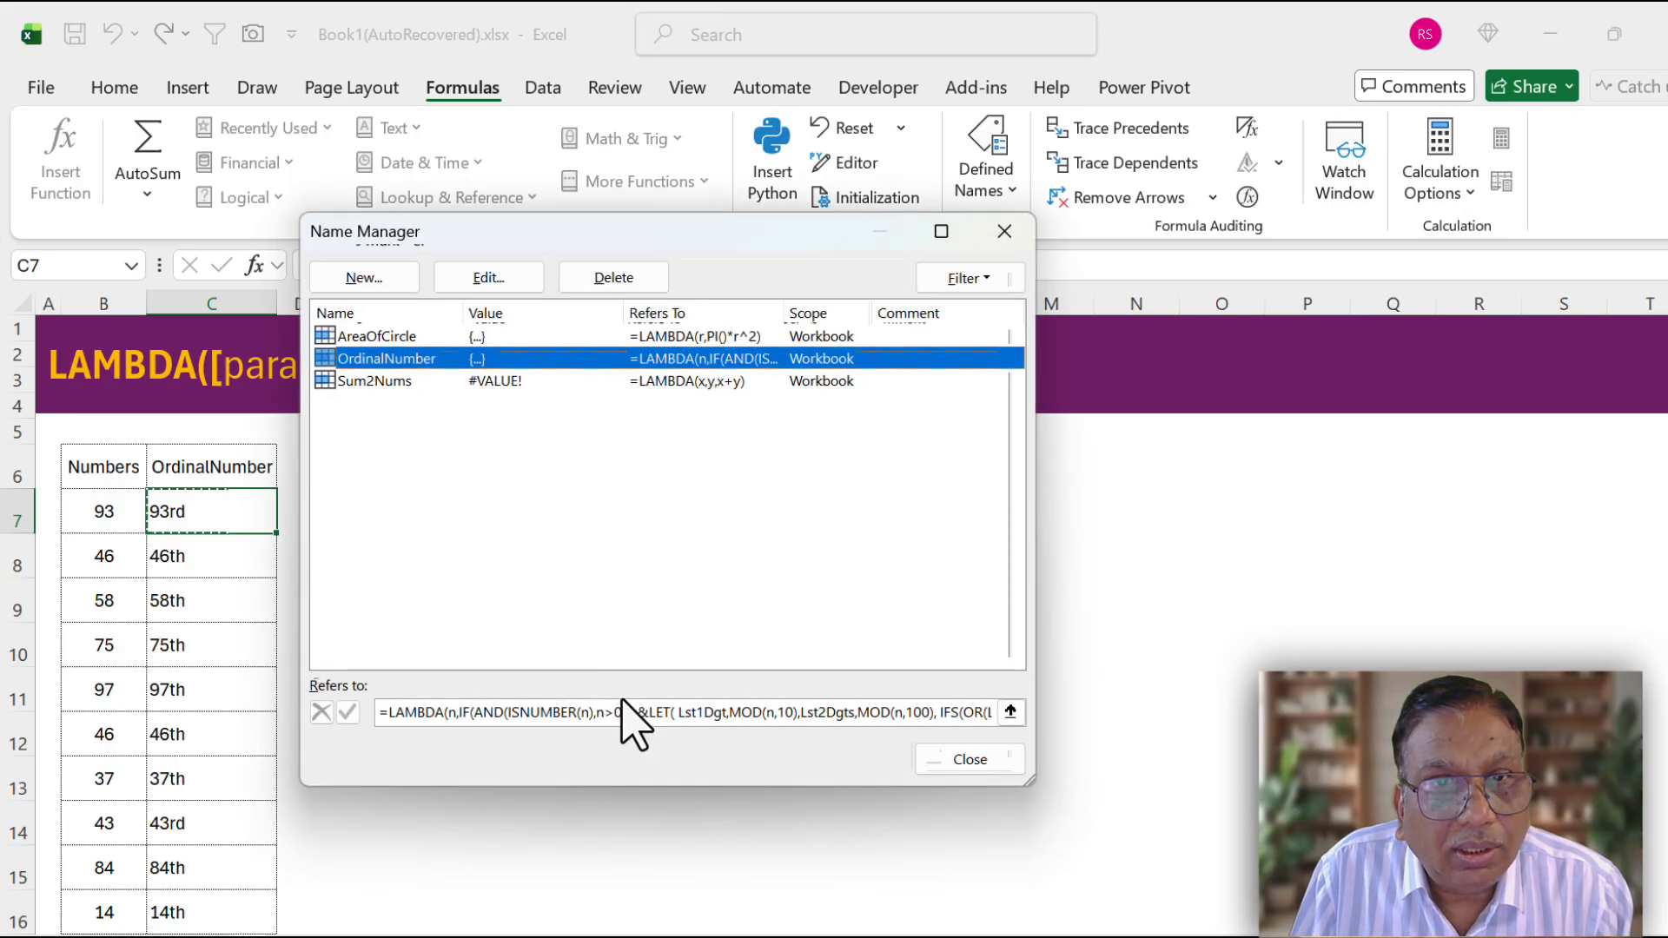
pyautogui.click(960, 758)
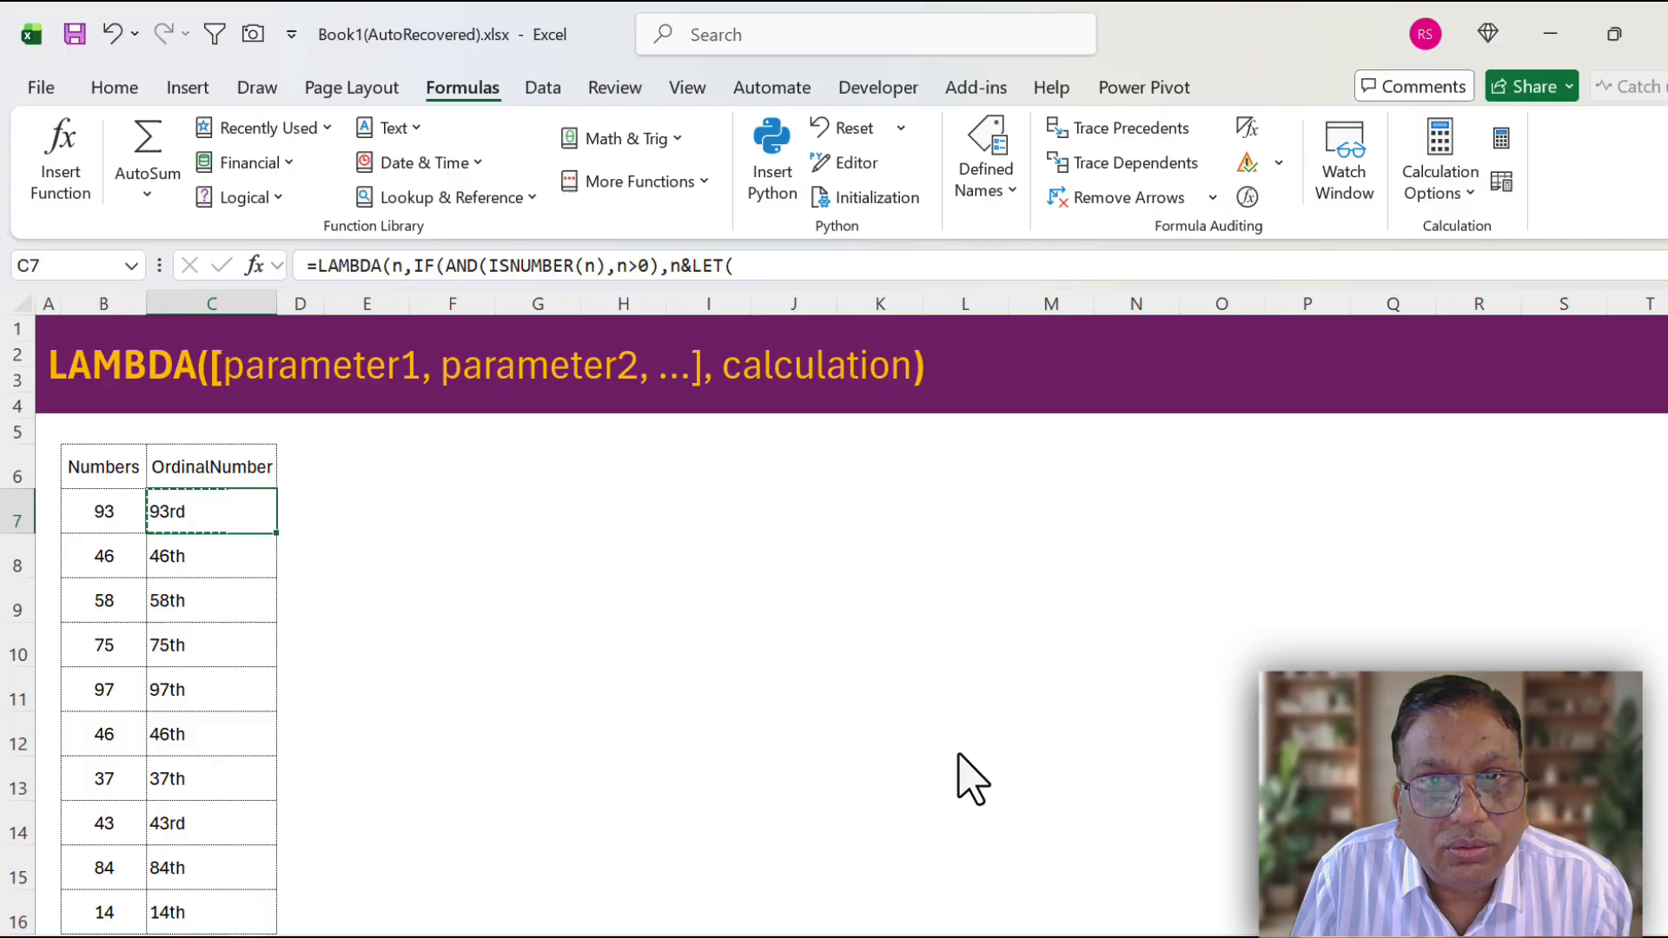
# Enter =OrdinalNumber(B7) in cell D7 to apply the custom function to the first number.
pyautogui.click(311, 508)
pyautogui.write('=ord')
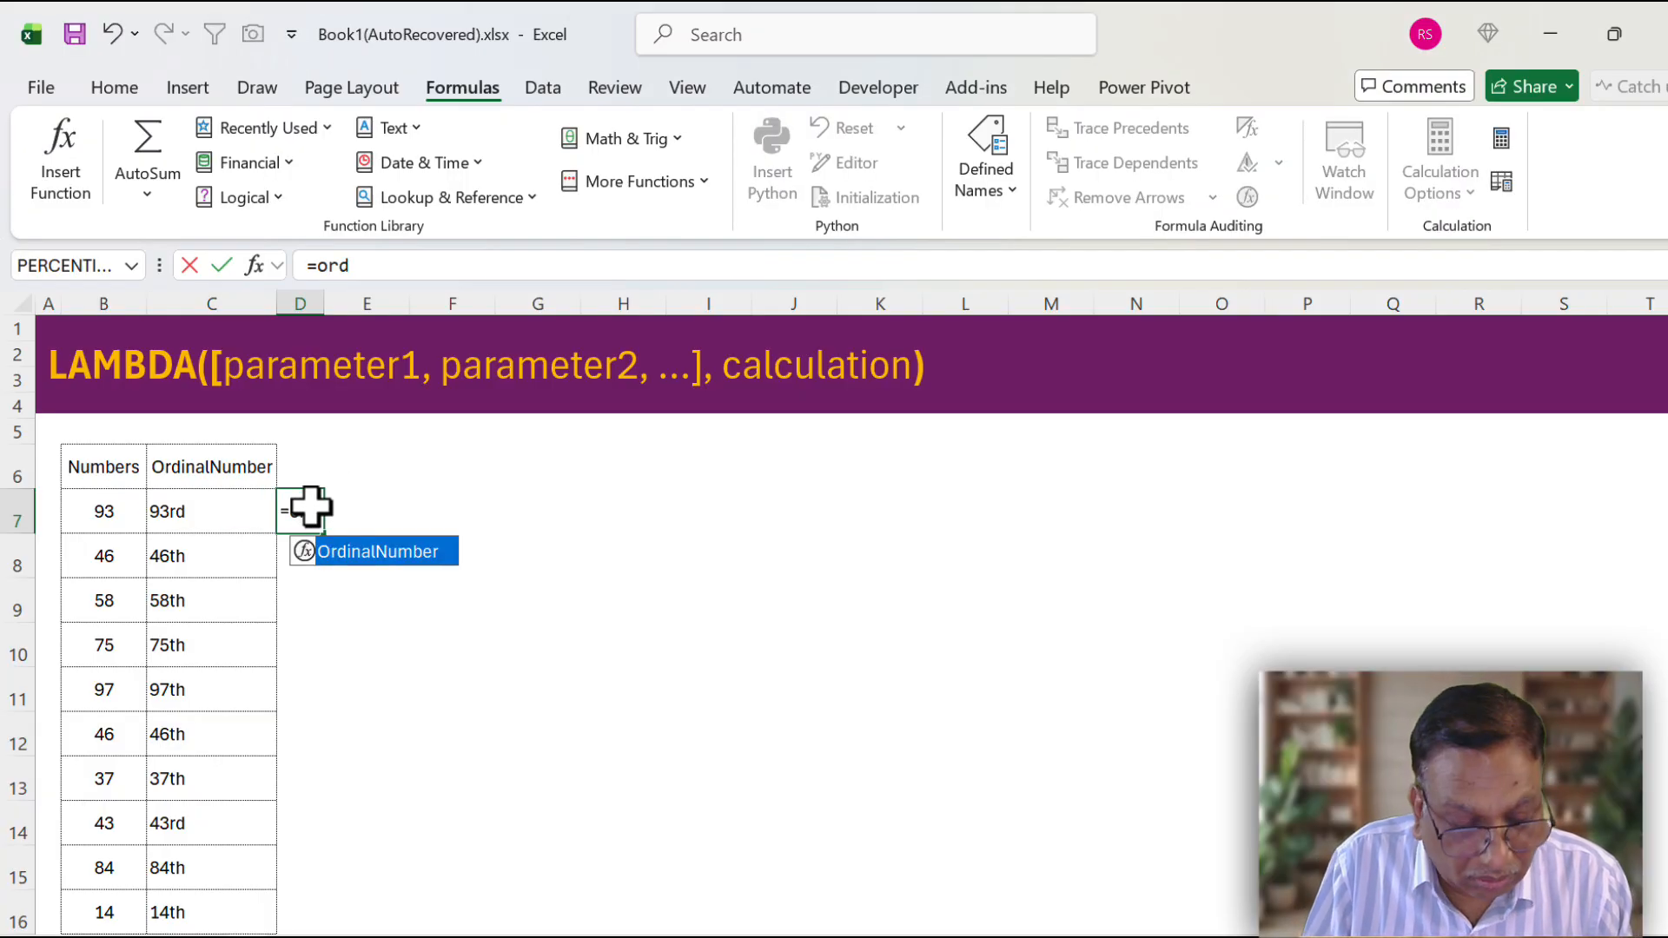
pyautogui.press('Tab')
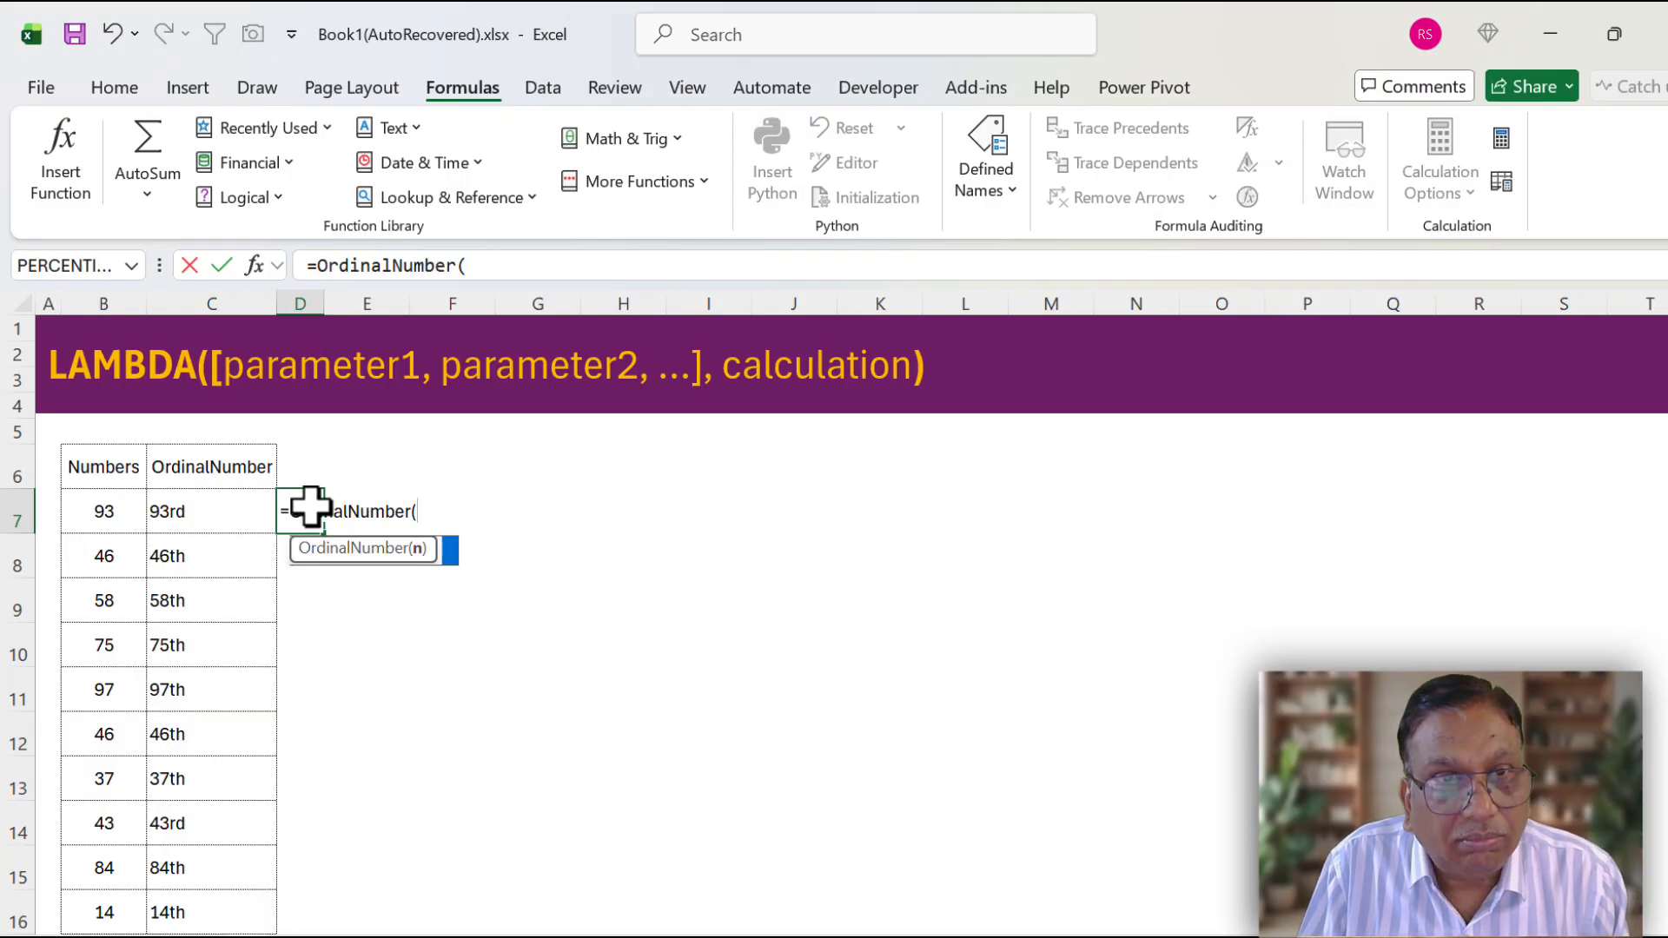
pyautogui.click(100, 513)
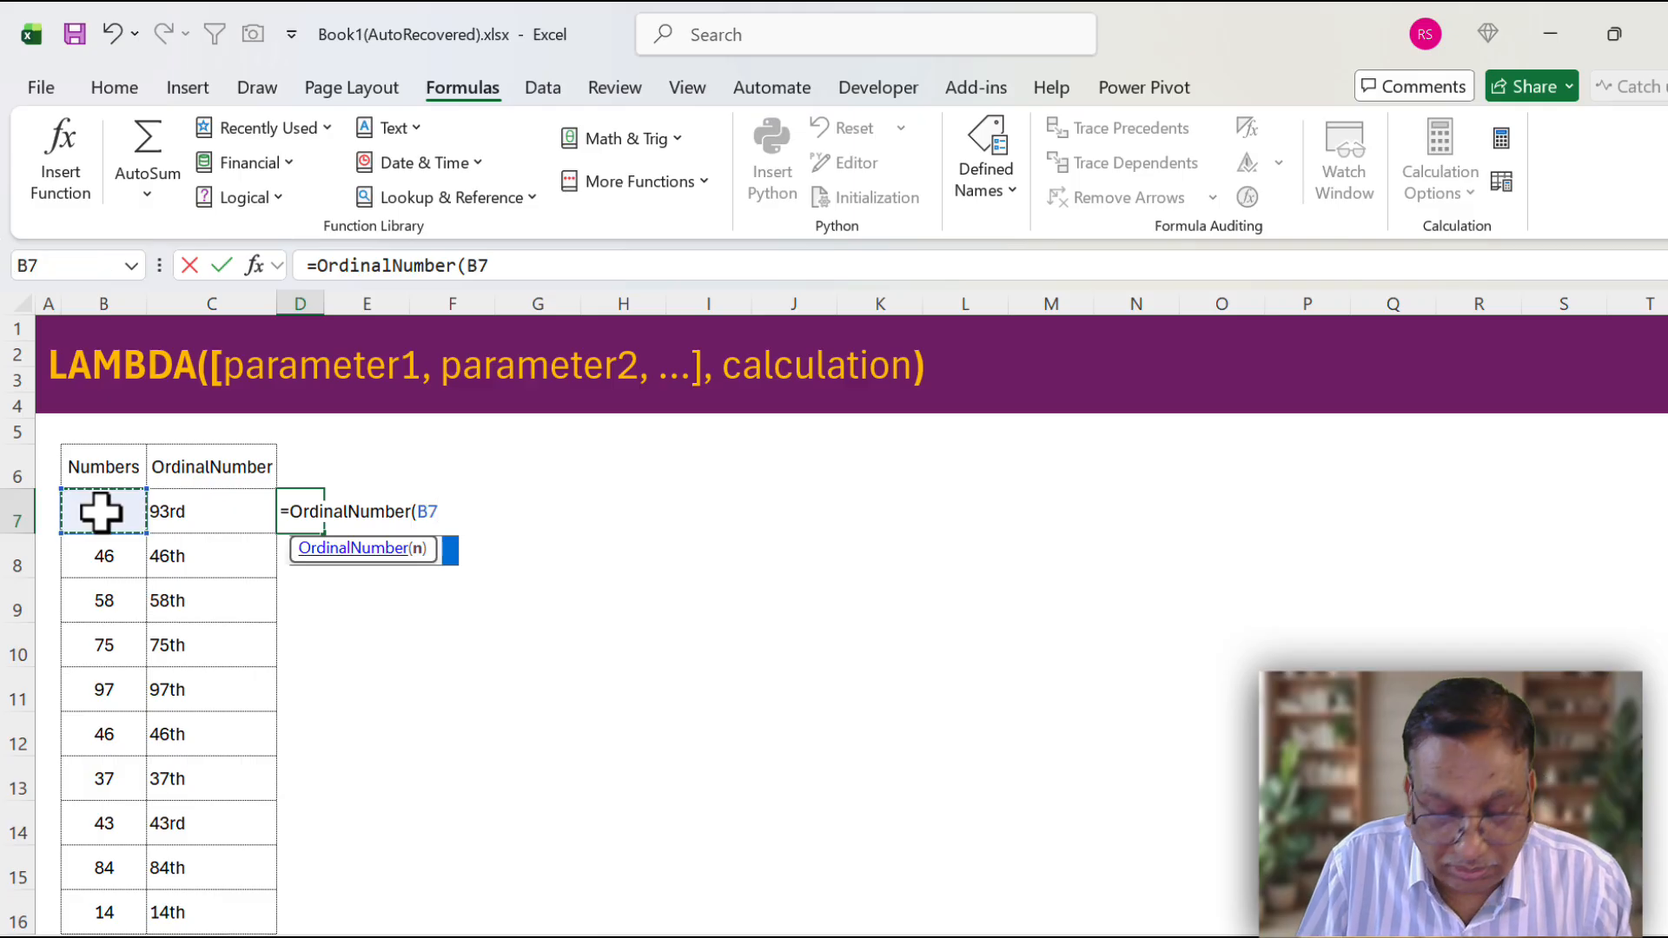
pyautogui.press('Return')
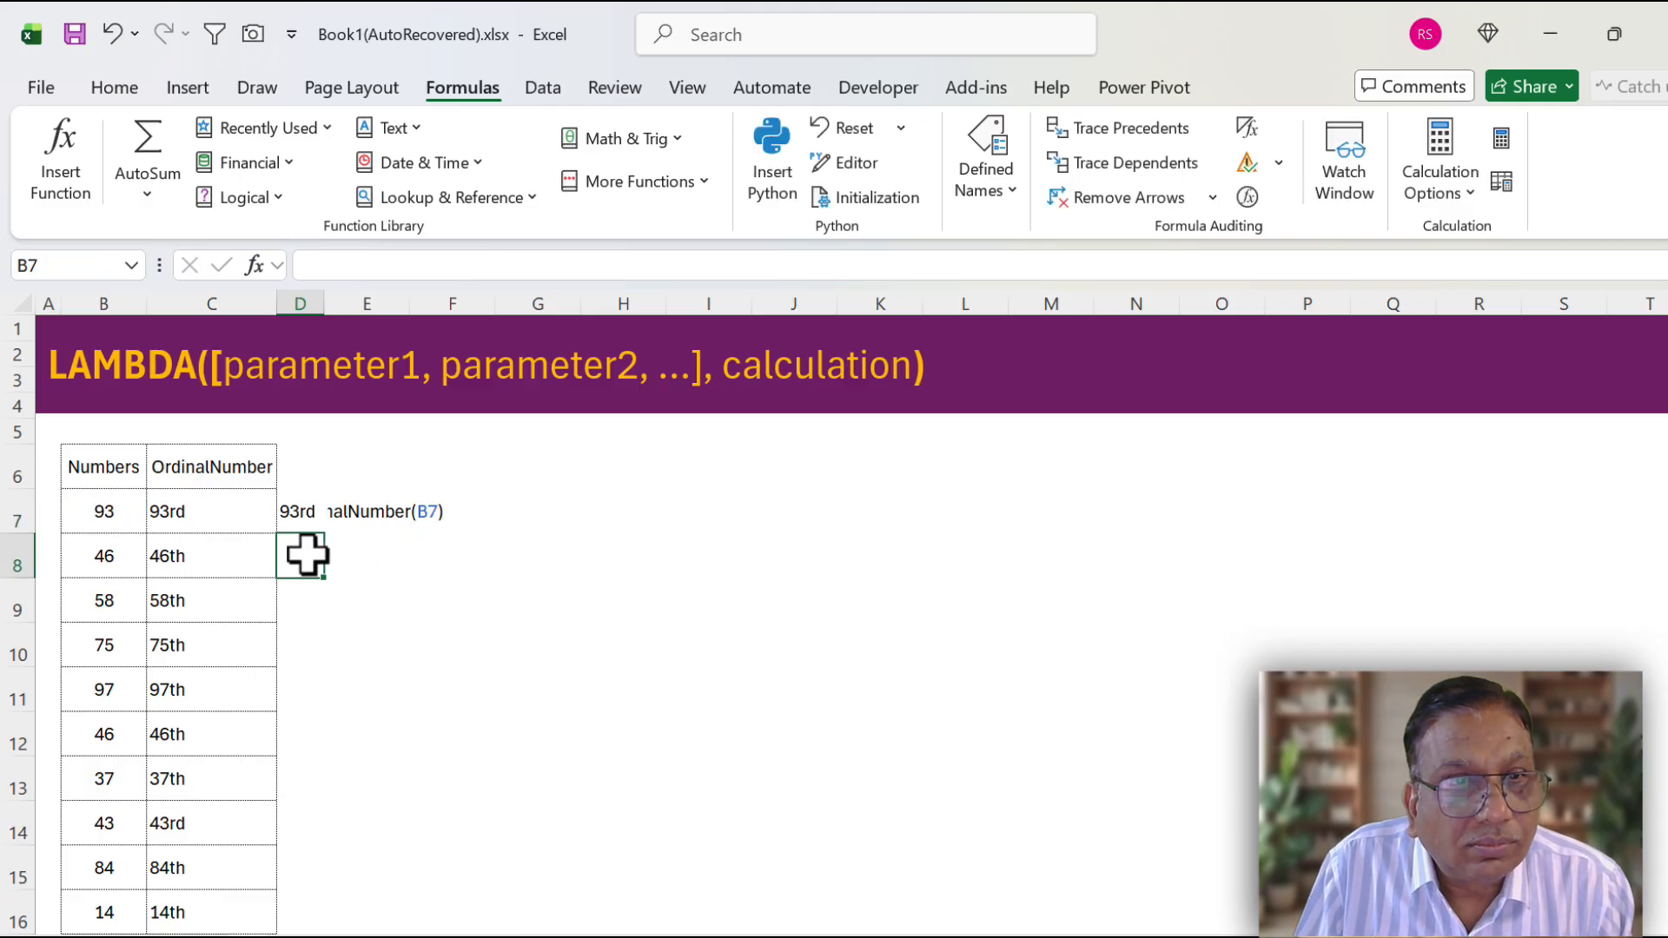
# Fill the D7 OrdinalNumber formula down column D alongside the rest of the Numbers list.
pyautogui.click(312, 516)
pyautogui.doubleClick(328, 540)
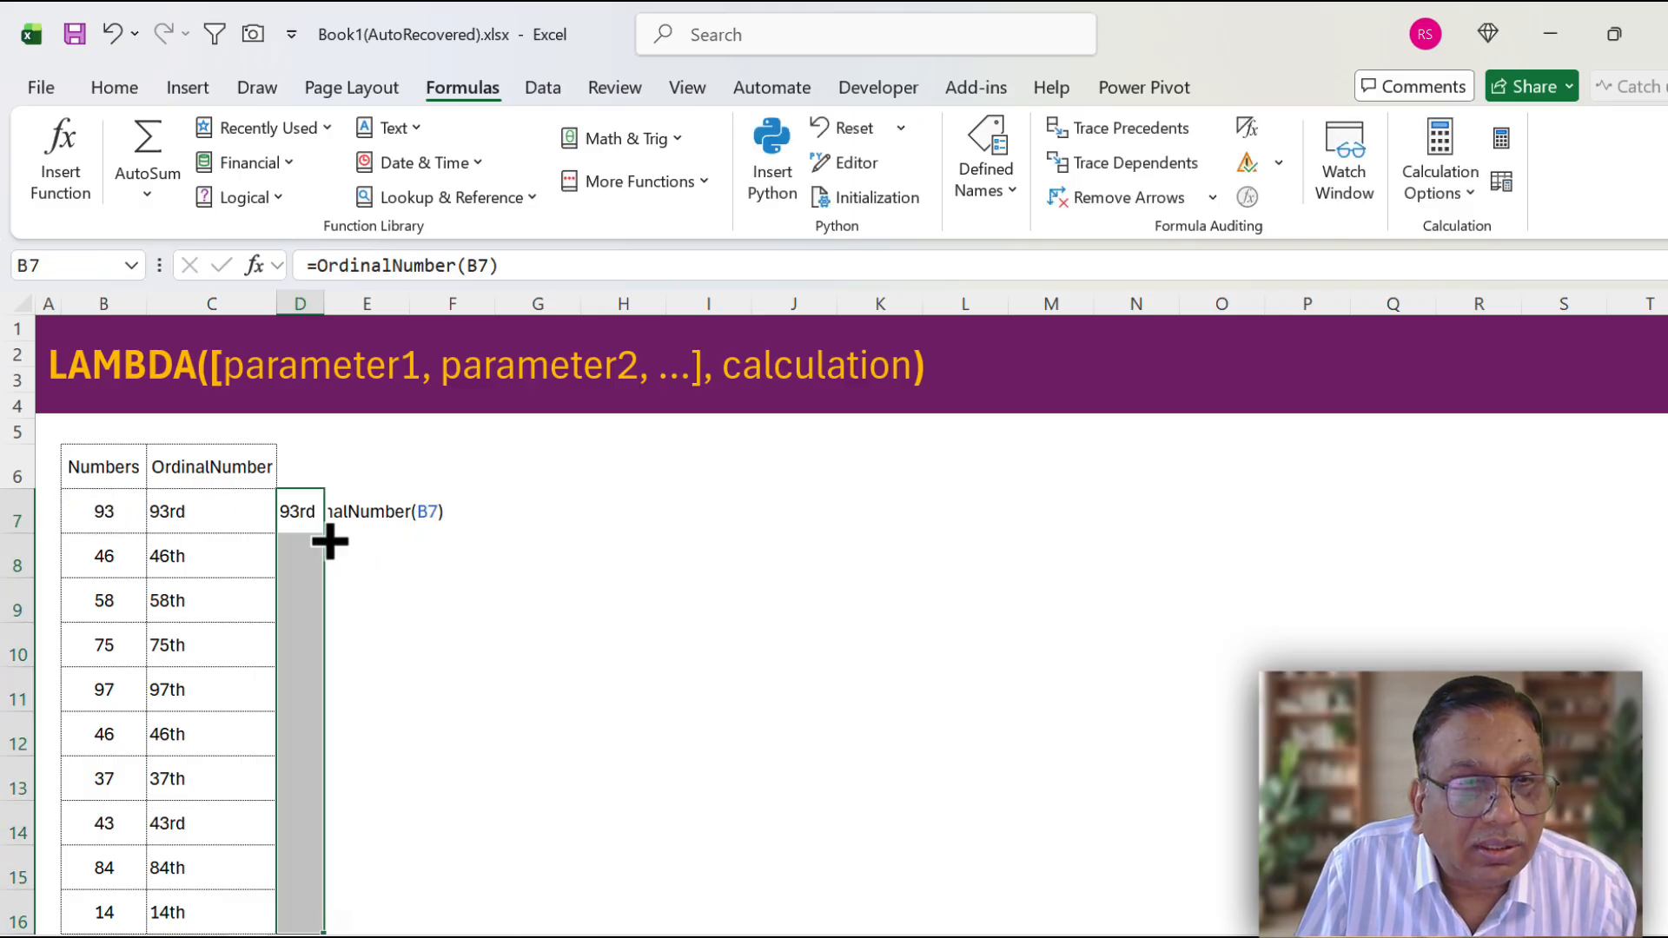
pyautogui.click(466, 552)
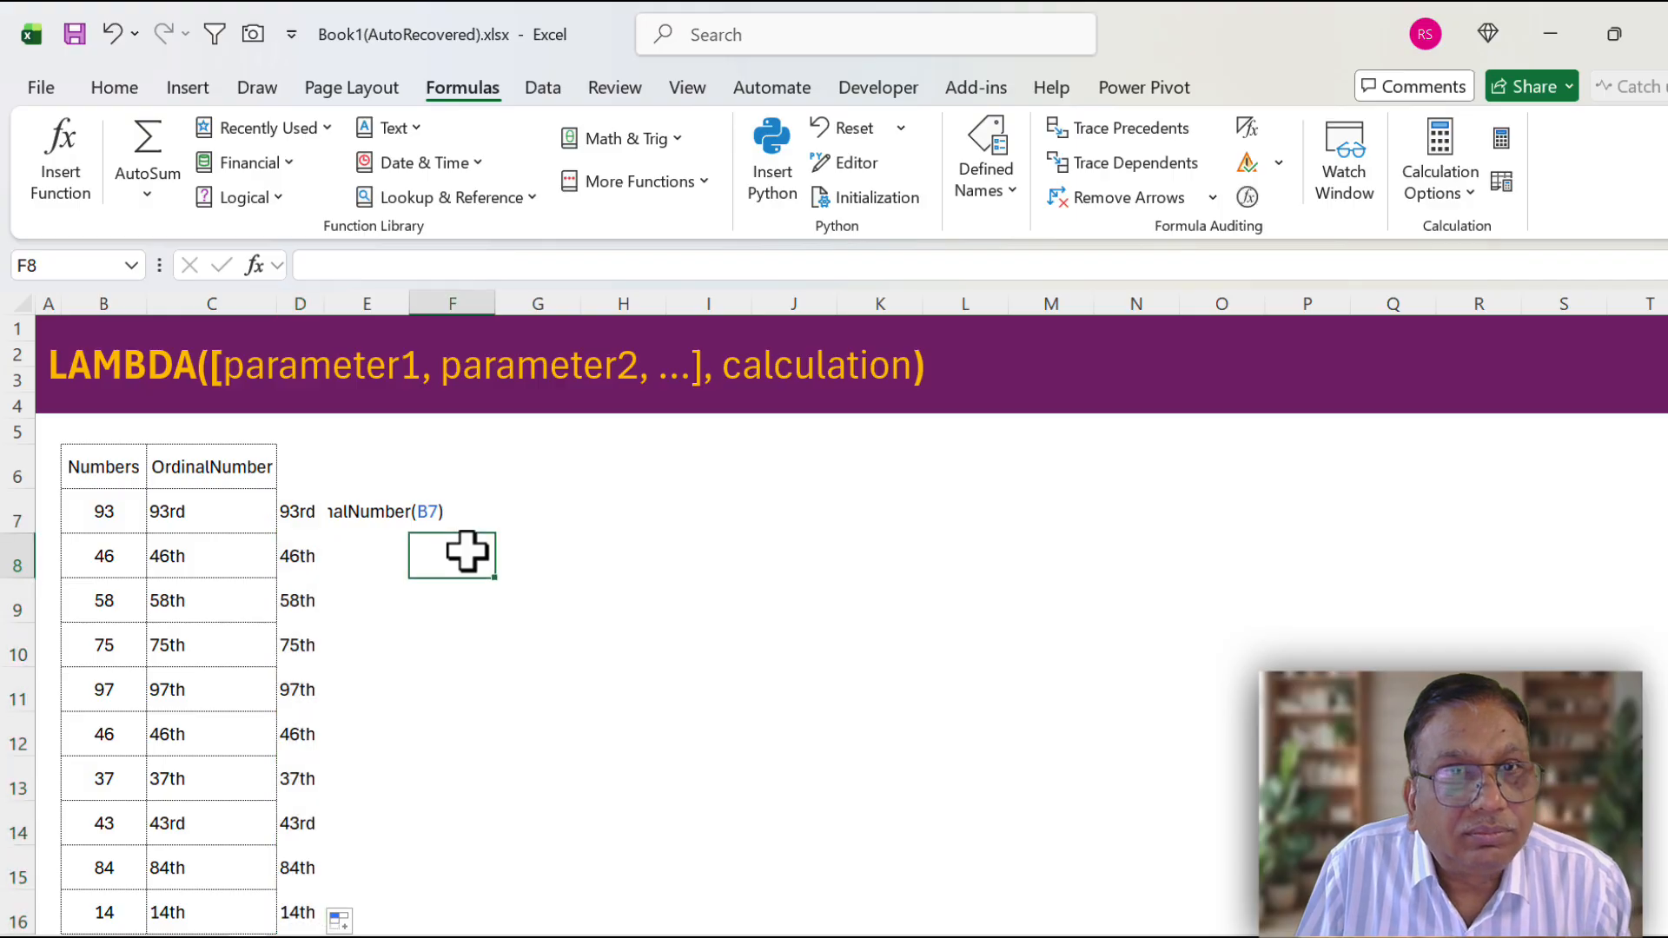